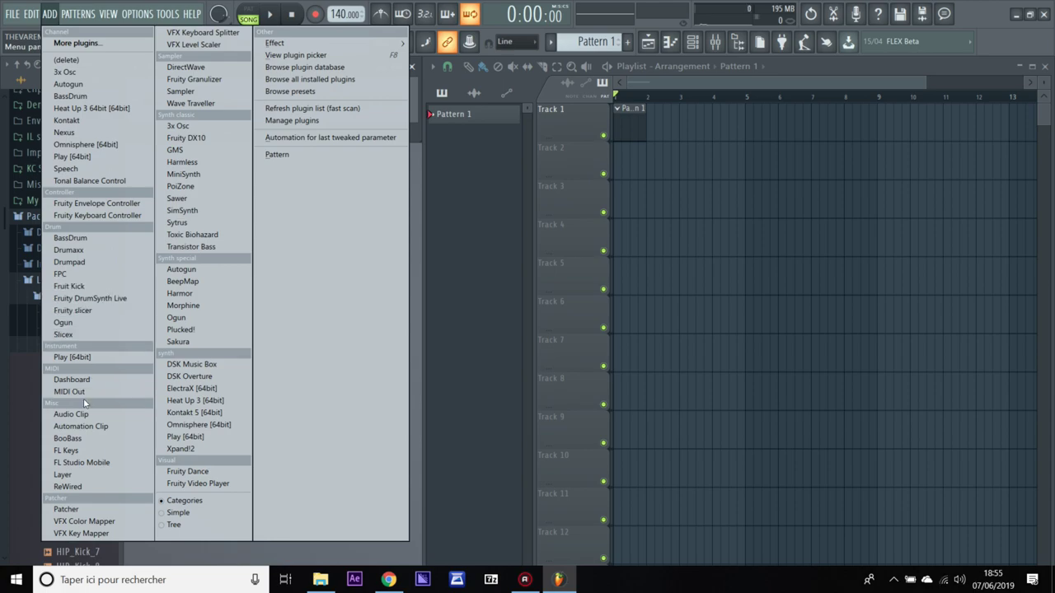
- Add an FL Keys channel and audition several notes on its keyboard
{"action": "left_click", "coordinate": [70, 450]}
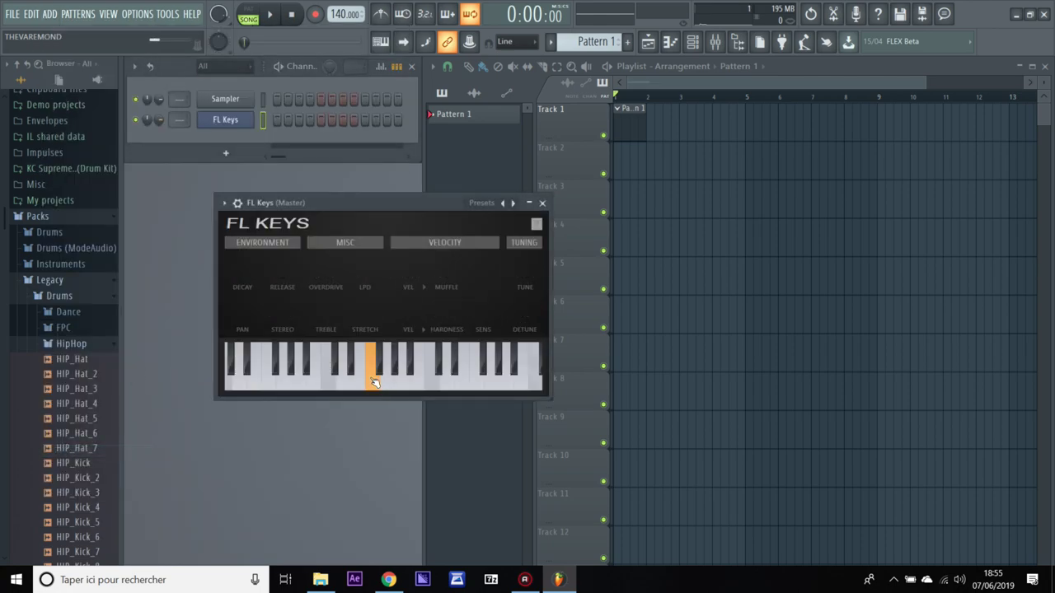
{"action": "left_click", "coordinate": [398, 388]}
{"action": "left_click", "coordinate": [423, 388]}
{"action": "left_click", "coordinate": [462, 387]}
{"action": "left_click", "coordinate": [360, 393]}
{"action": "left_click", "coordinate": [315, 383]}
{"action": "left_click", "coordinate": [373, 383]}
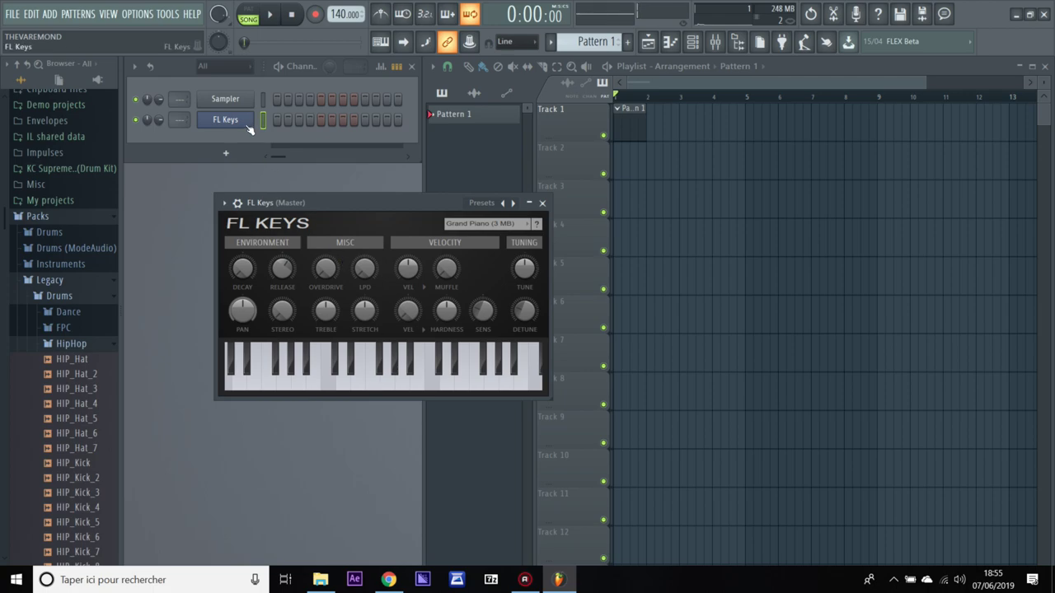
- Delete the Sampler channel from the channel rack
{"action": "right_click", "coordinate": [248, 97]}
{"action": "left_click", "coordinate": [280, 234]}
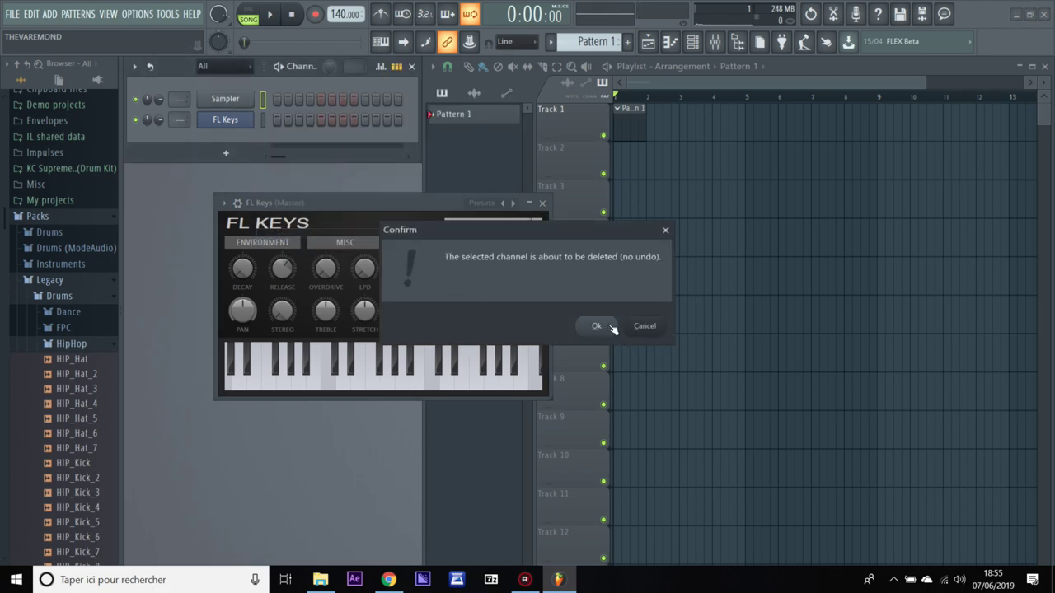
{"action": "left_click", "coordinate": [599, 325]}
- Route the FL Keys channel to mixer track 1, audition two notes, and close its plugin window
{"action": "scroll", "coordinate": [180, 99], "scroll_direction": "up", "scroll_amount": 1}
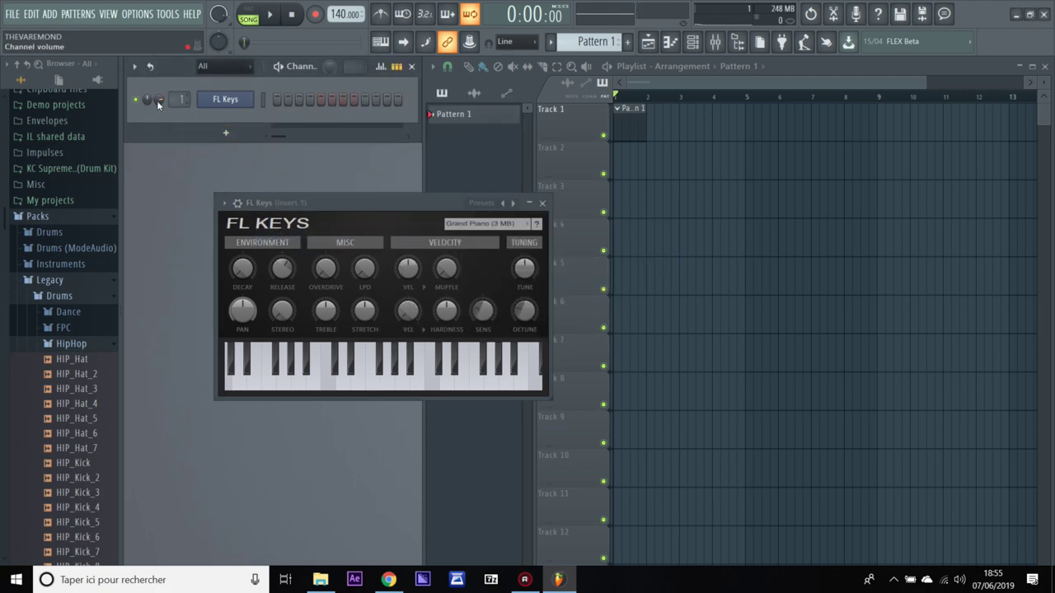
{"action": "left_click", "coordinate": [445, 379]}
{"action": "left_click", "coordinate": [388, 379]}
{"action": "left_click", "coordinate": [541, 204]}
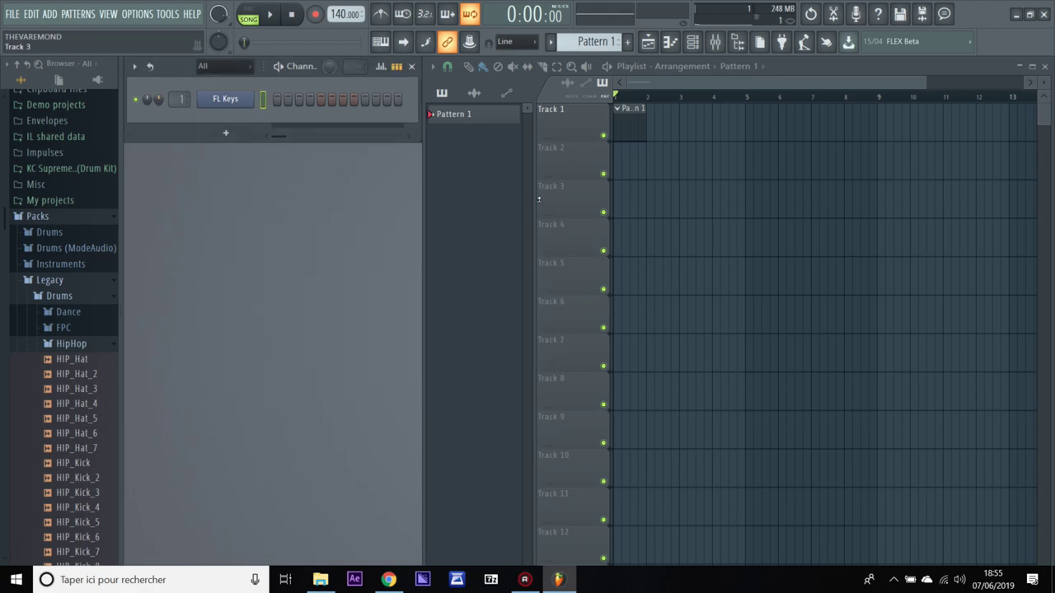
- Rename playlist Track 1 as "Piano 1"
{"action": "right_click", "coordinate": [557, 115]}
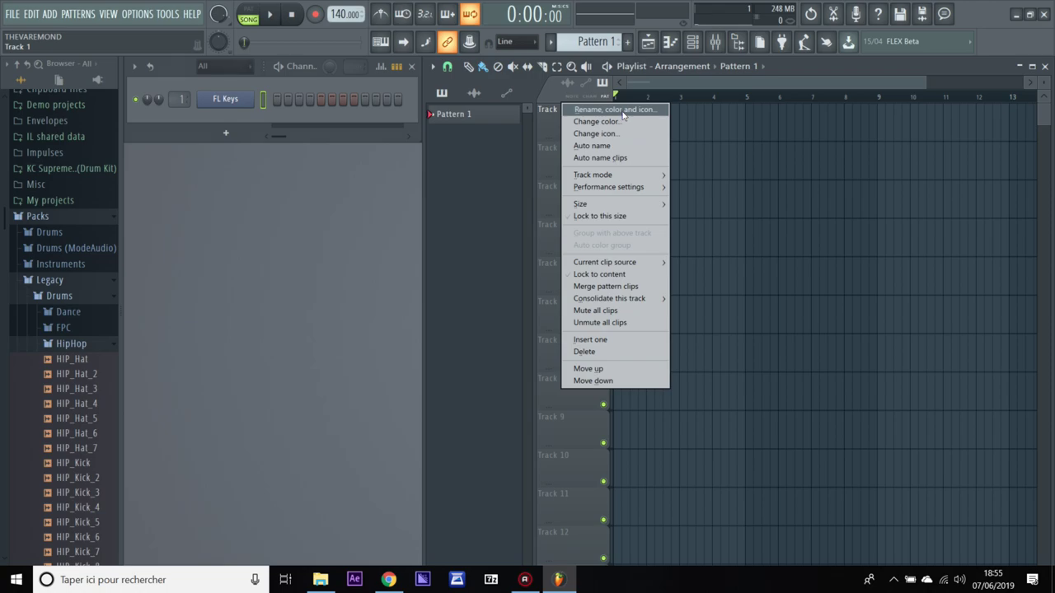
{"action": "left_click", "coordinate": [624, 114]}
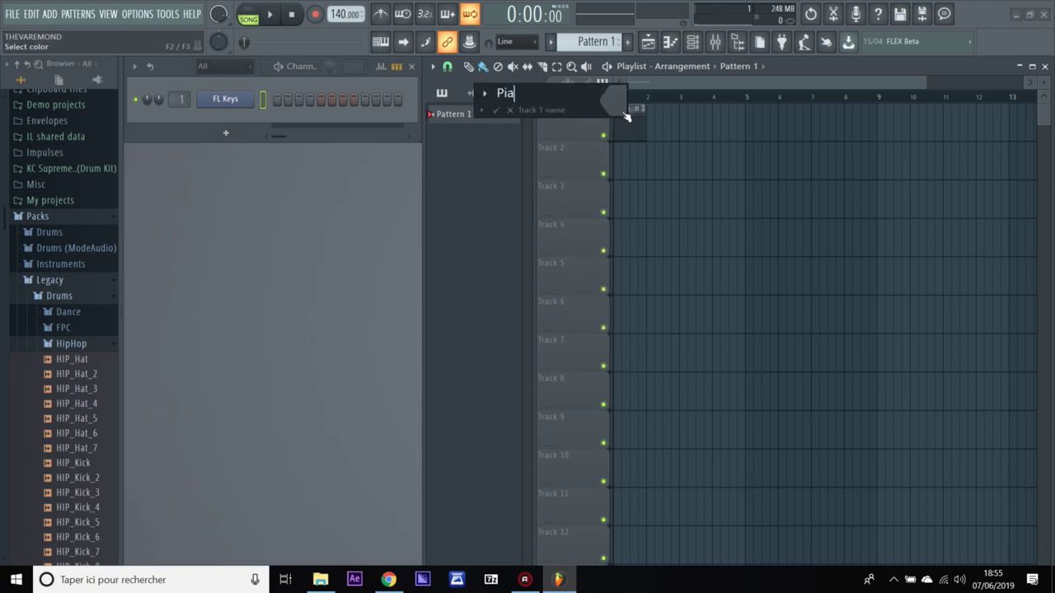
{"action": "type", "text": "Piano 1"}
{"action": "key", "text": "Return"}
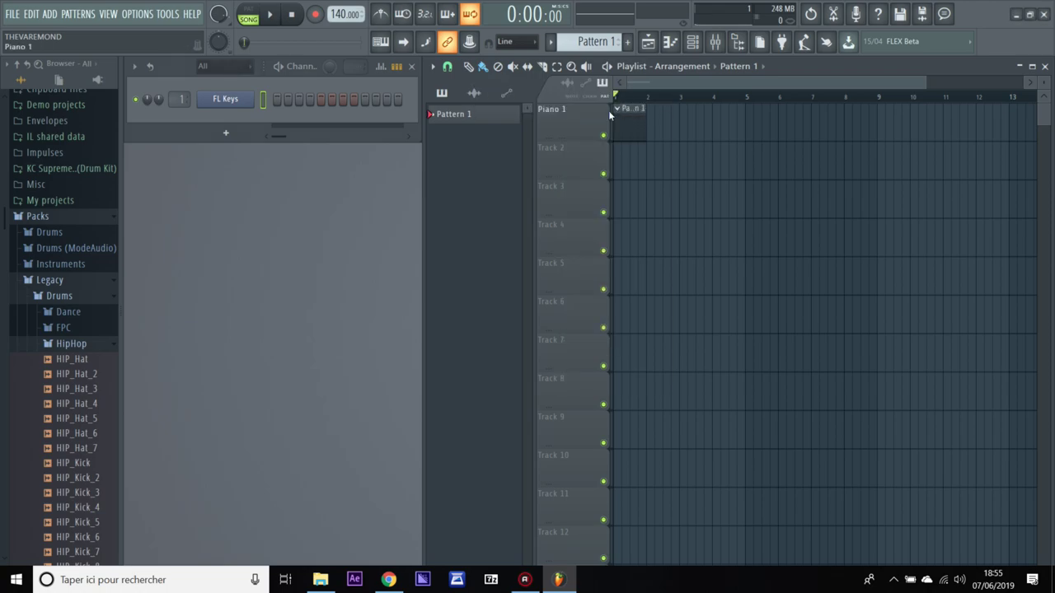
- Open the FL Keys channel in the piano roll and place a four-step G6 note at the start of bar 1
{"action": "right_click", "coordinate": [229, 100]}
{"action": "left_click", "coordinate": [267, 96]}
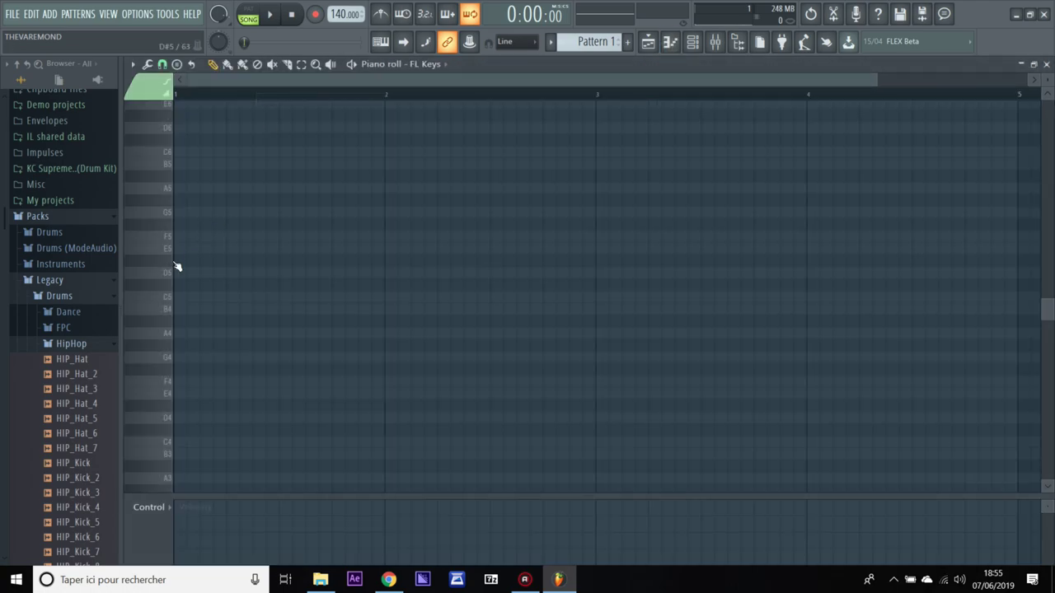
{"action": "scroll", "coordinate": [170, 262], "scroll_direction": "up", "scroll_amount": 3}
{"action": "left_click", "coordinate": [169, 237]}
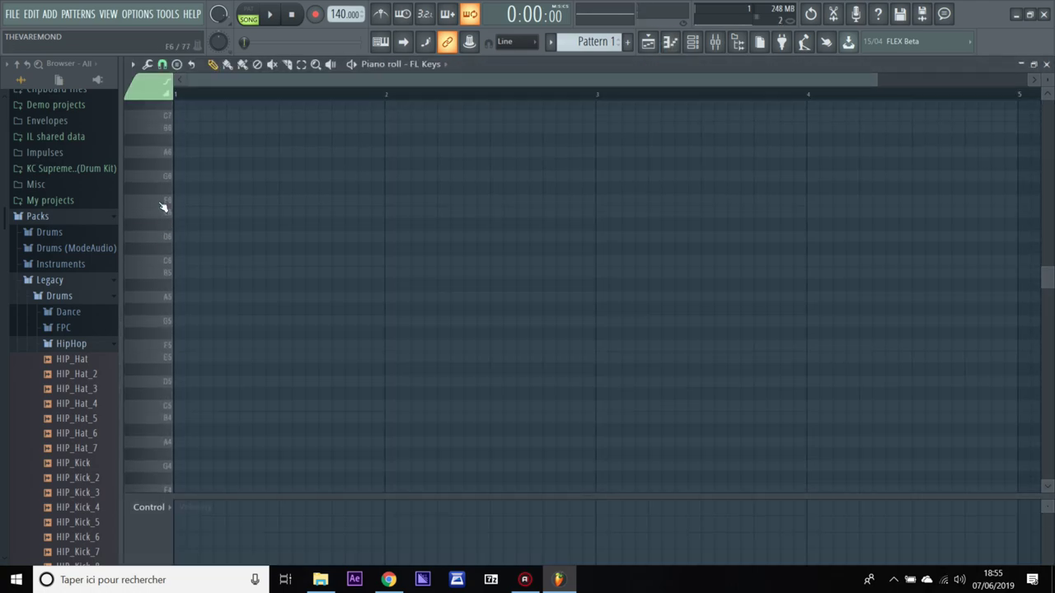
{"action": "left_click", "coordinate": [167, 176]}
{"action": "left_click", "coordinate": [183, 176]}
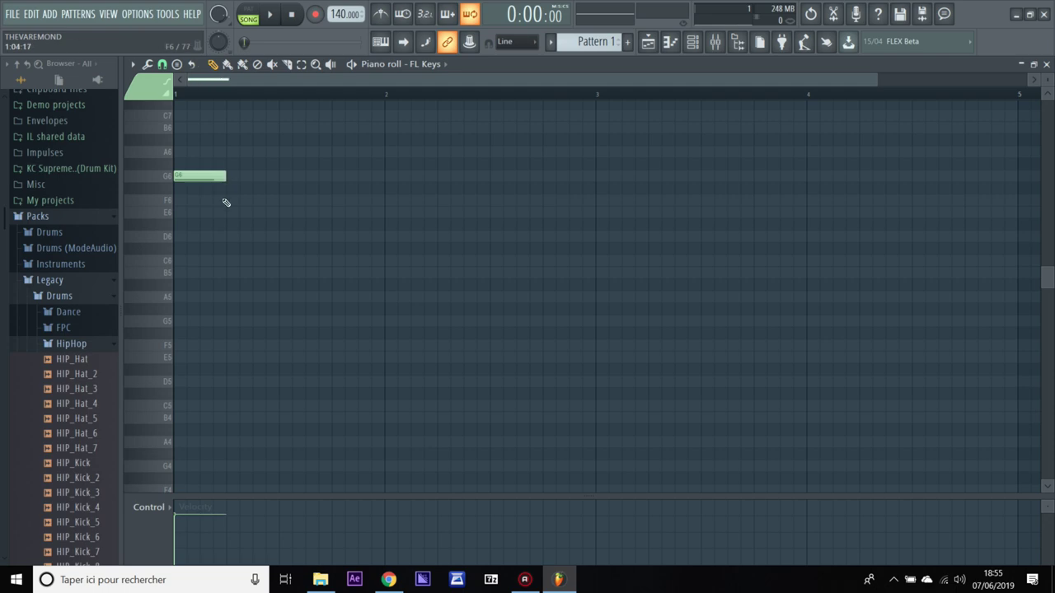
- Continue bar 1 with two-step D6 and D#6 notes and a four-step A#5, and play the result
{"action": "left_click", "coordinate": [231, 238]}
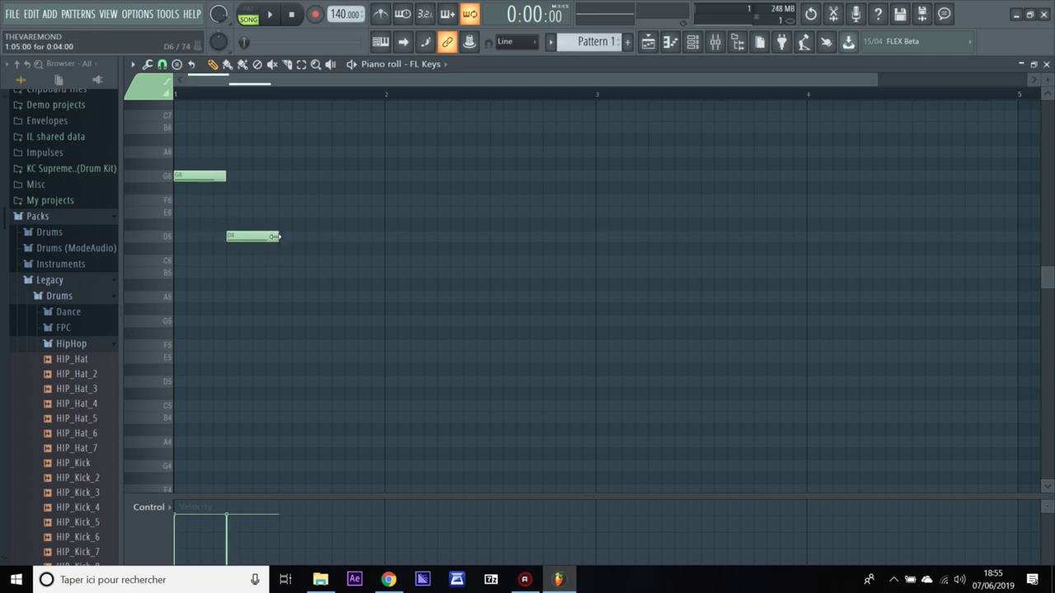
{"action": "left_click", "coordinate": [257, 224]}
{"action": "left_click_drag", "start_coordinate": [283, 279], "coordinate": [332, 287]}
{"action": "key", "text": "space"}
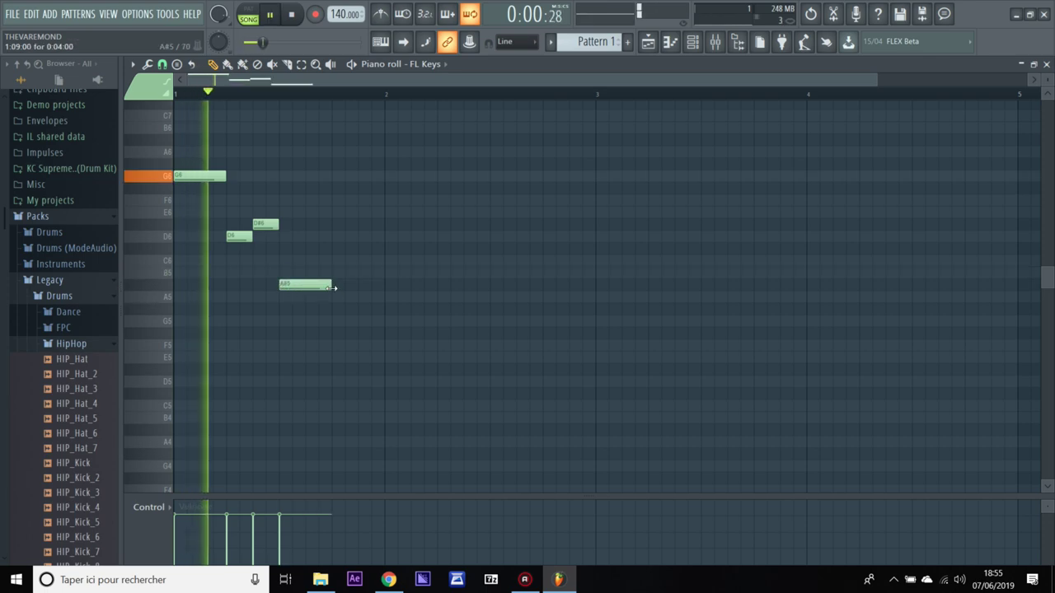
{"action": "key", "text": "space"}
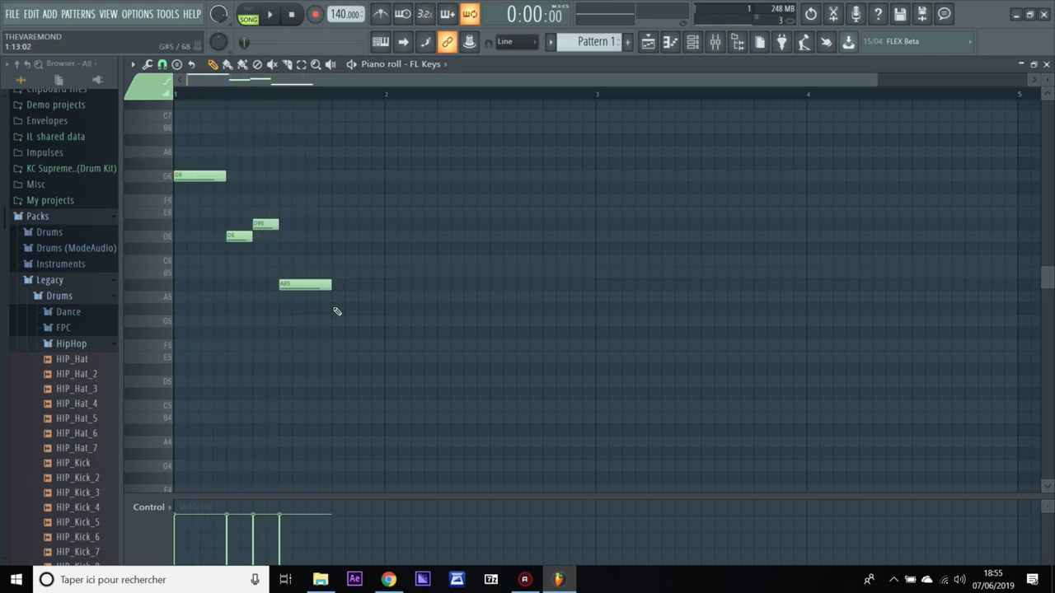
- Finish bar 1 with two-step A5 and A#5 notes, start bar 2 with a four-step G5, and play it back
{"action": "left_click", "coordinate": [337, 306]}
{"action": "left_click_drag", "start_coordinate": [336, 301], "coordinate": [373, 293]}
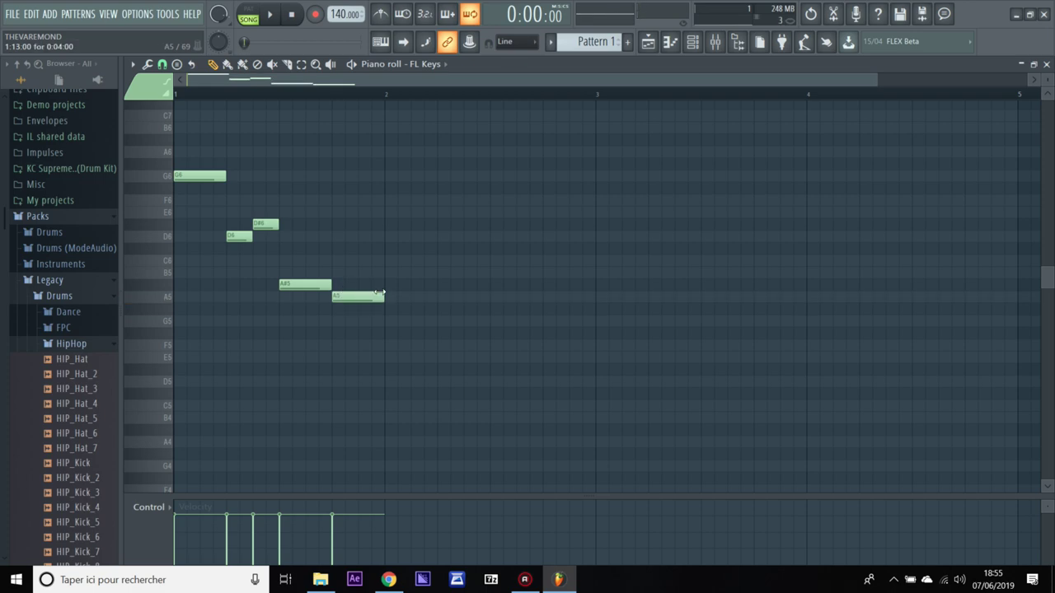
{"action": "left_click", "coordinate": [361, 286]}
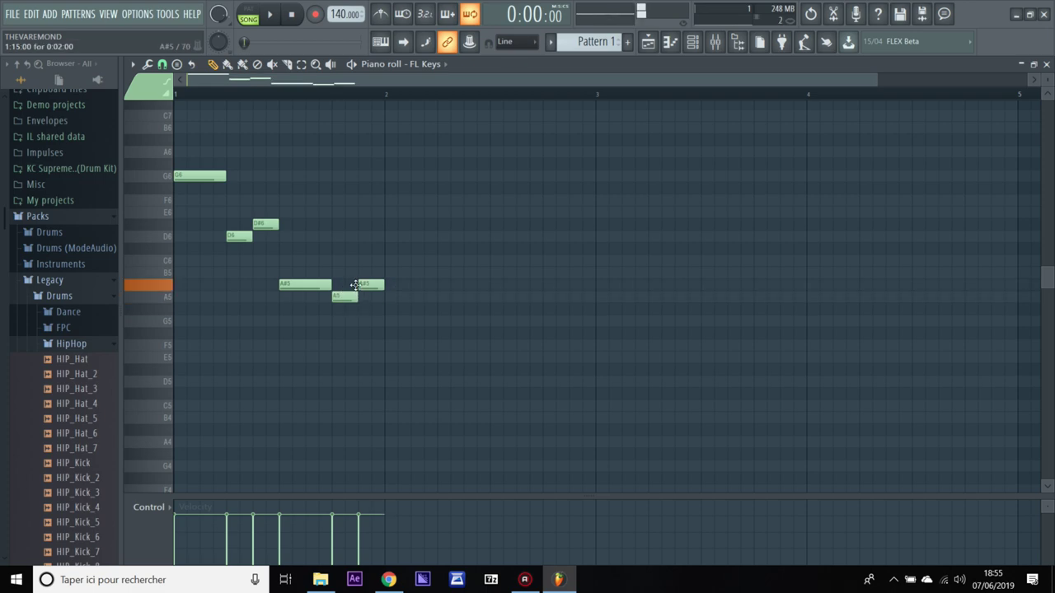
{"action": "left_click", "coordinate": [388, 333]}
{"action": "left_click_drag", "start_coordinate": [389, 332], "coordinate": [390, 321]}
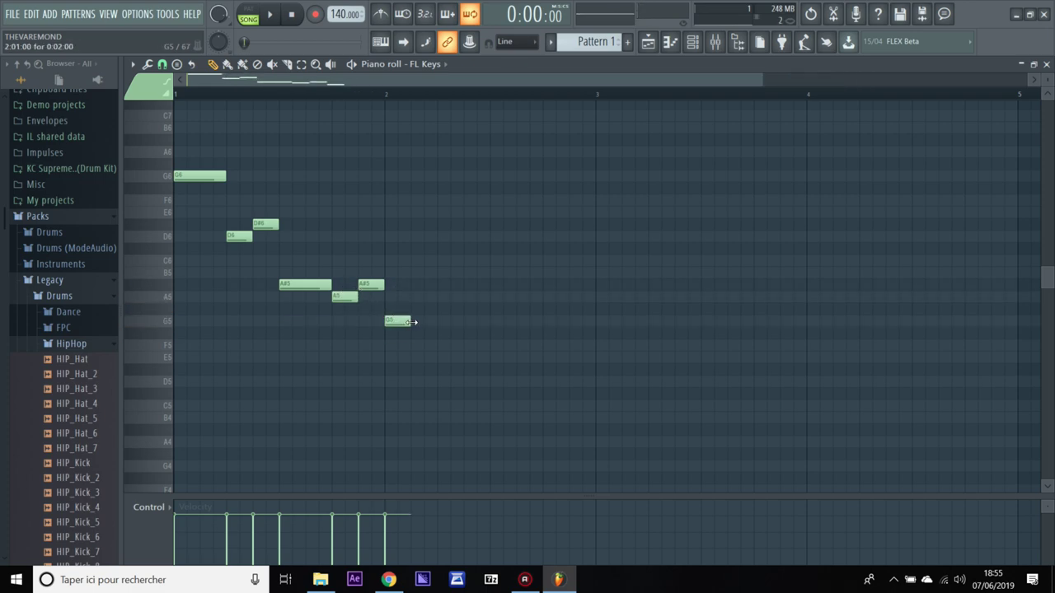
{"action": "key", "text": "space"}
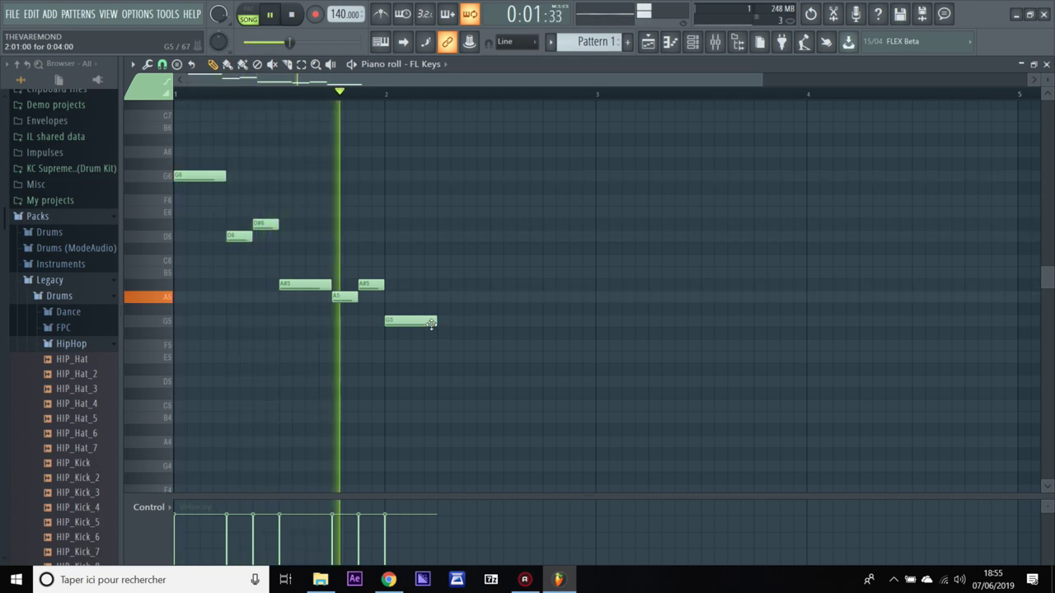
{"action": "key", "text": "space"}
- Complete bar 2 with two-step A5 and A#5, a four-step D#6, and two-step A#5 and C6 notes, and play the melody
{"action": "left_click", "coordinate": [441, 297]}
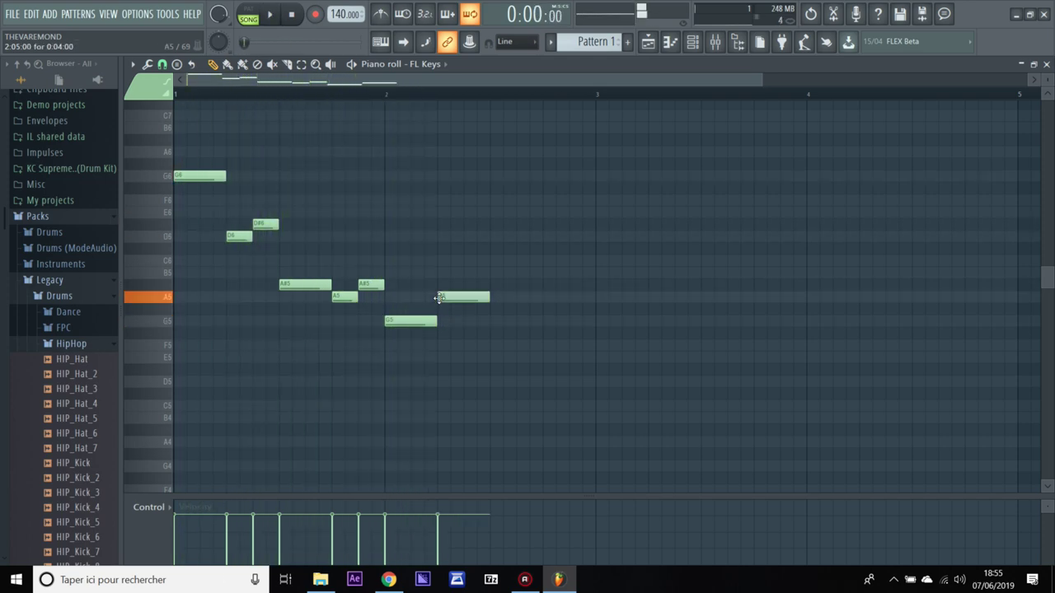
{"action": "left_click", "coordinate": [465, 285]}
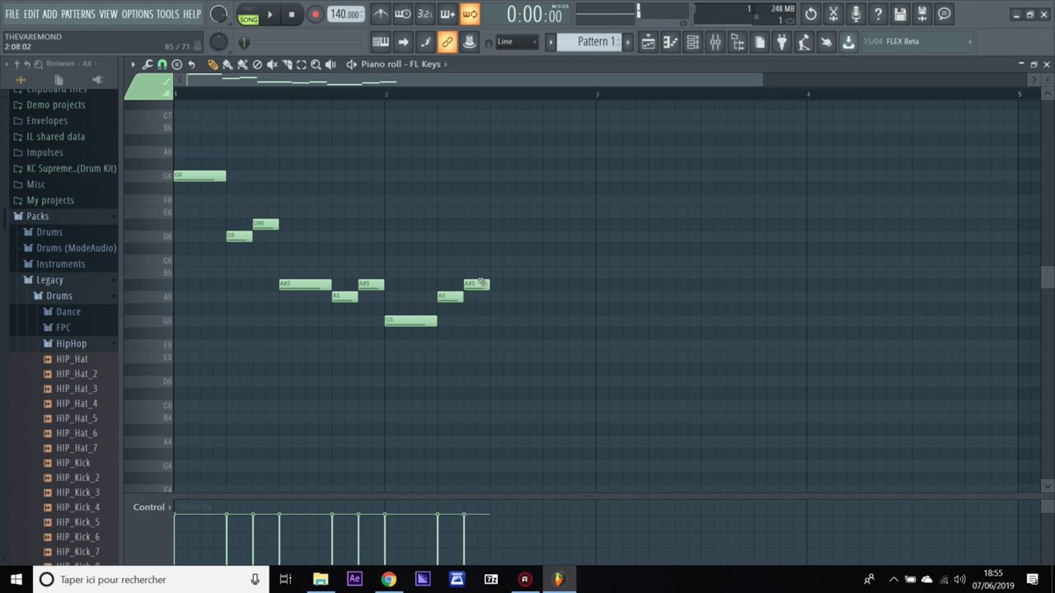
{"action": "left_click_drag", "start_coordinate": [494, 256], "coordinate": [497, 223]}
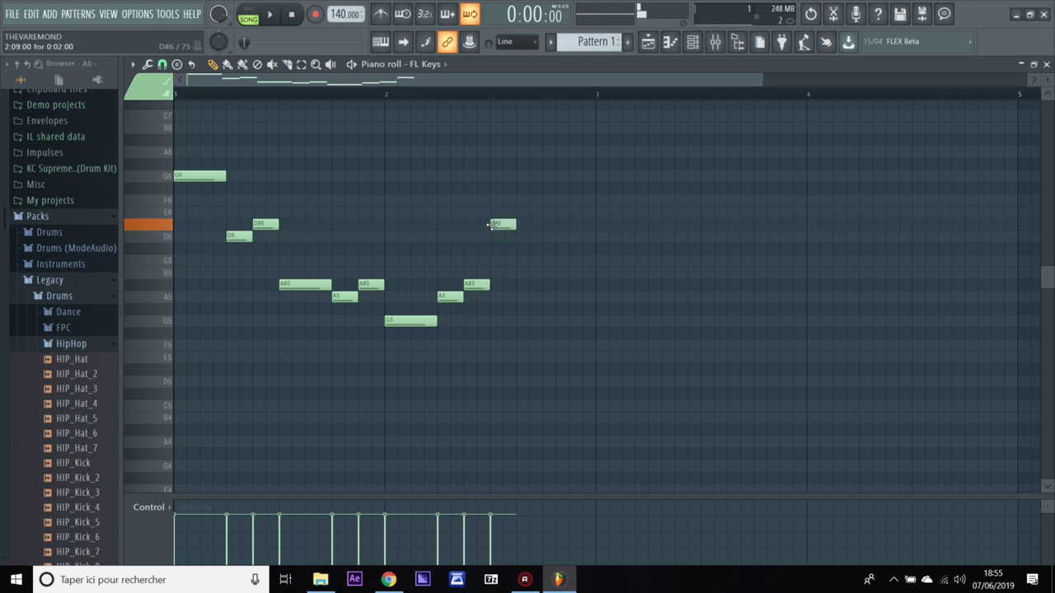
{"action": "left_click", "coordinate": [545, 285]}
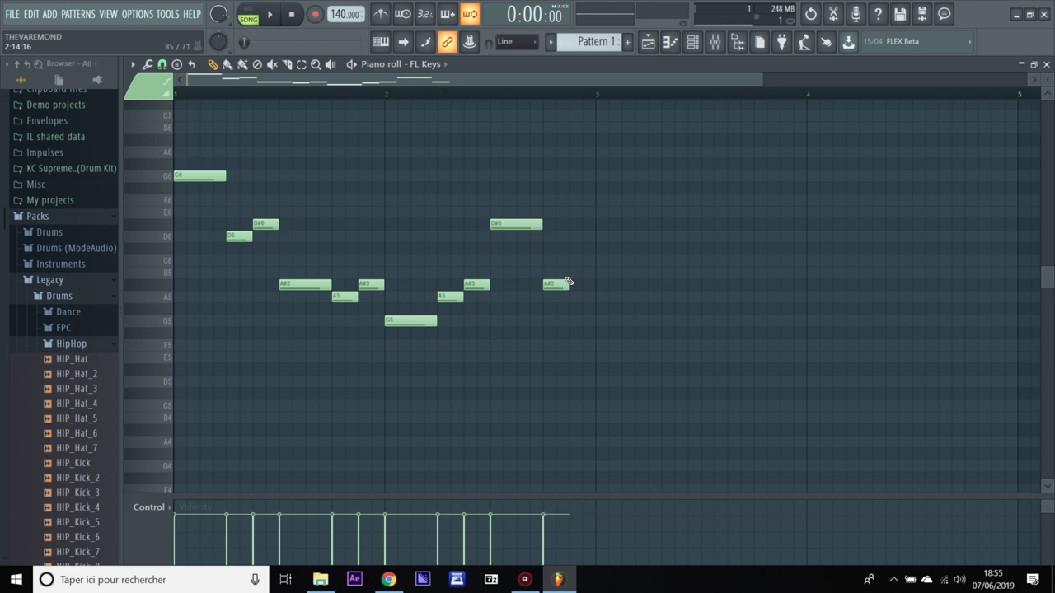
{"action": "left_click_drag", "start_coordinate": [574, 257], "coordinate": [572, 265]}
{"action": "key", "text": "space"}
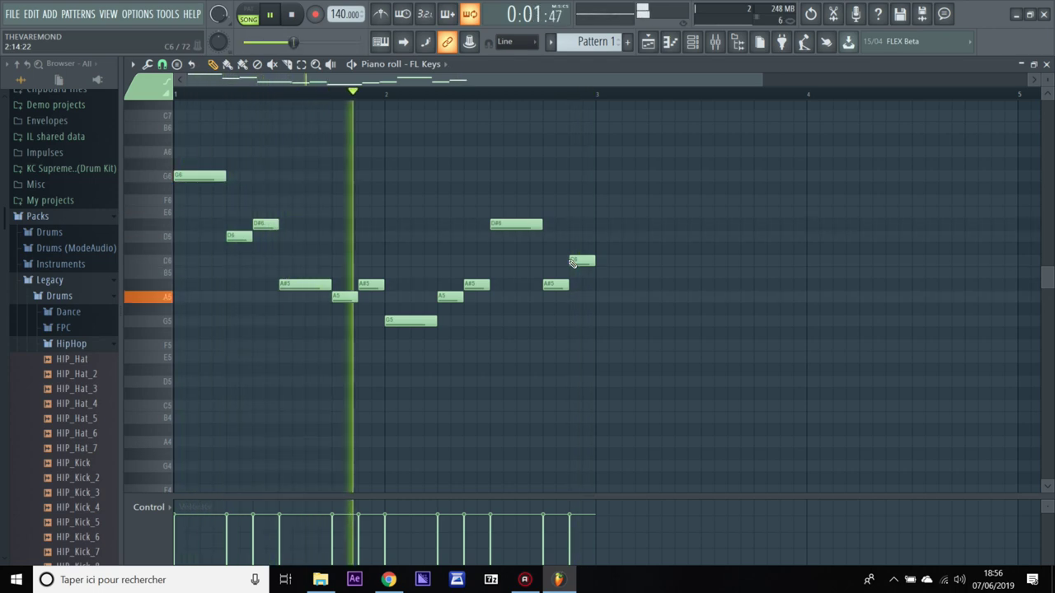
{"action": "key", "text": "space"}
- Duplicate the two-bar melody into bars 3 and 4 and play it back
{"action": "key", "text": "ctrl+a"}
{"action": "key", "text": "ctrl+b"}
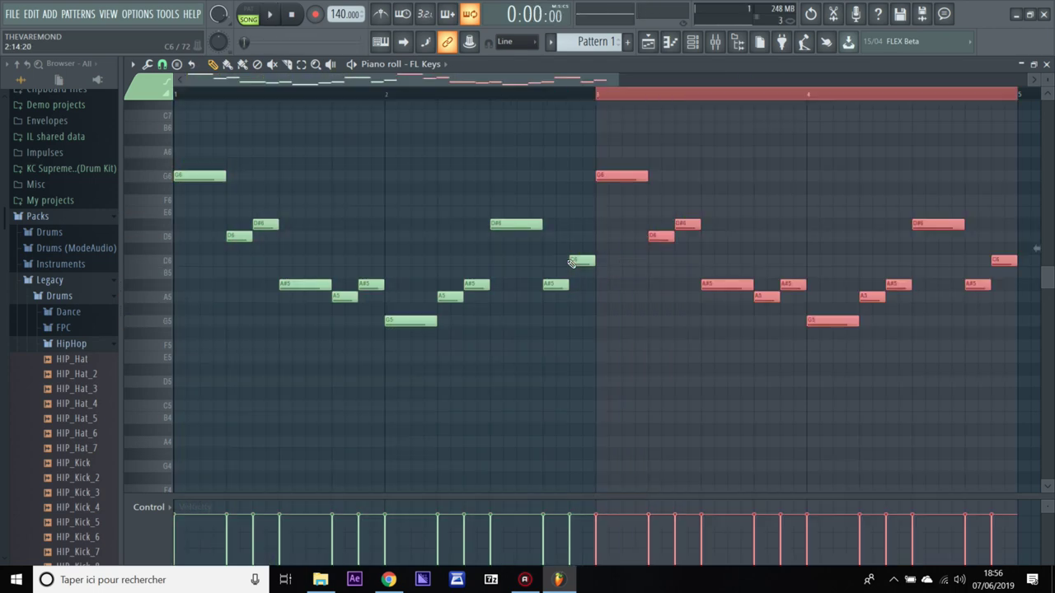
{"action": "left_click", "coordinate": [396, 98]}
{"action": "key", "text": "space"}
{"action": "left_click_drag", "start_coordinate": [618, 80], "coordinate": [820, 85]}
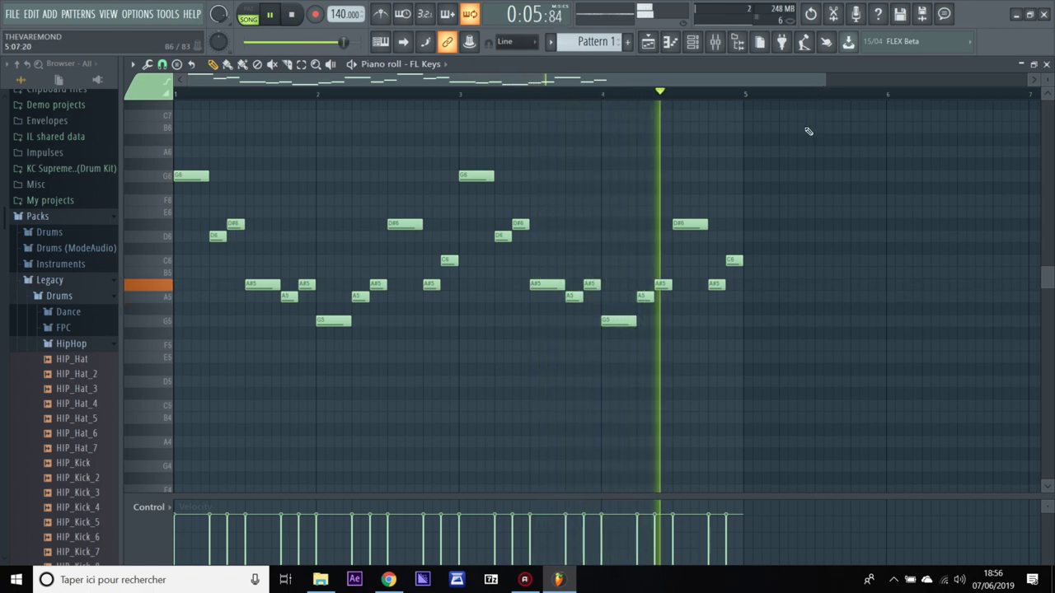
{"action": "key", "text": "space"}
- Replace the last two notes of bar 4 with one four-step C6, and duplicate the four-bar melody into bars 5 to 8
{"action": "right_click", "coordinate": [734, 262]}
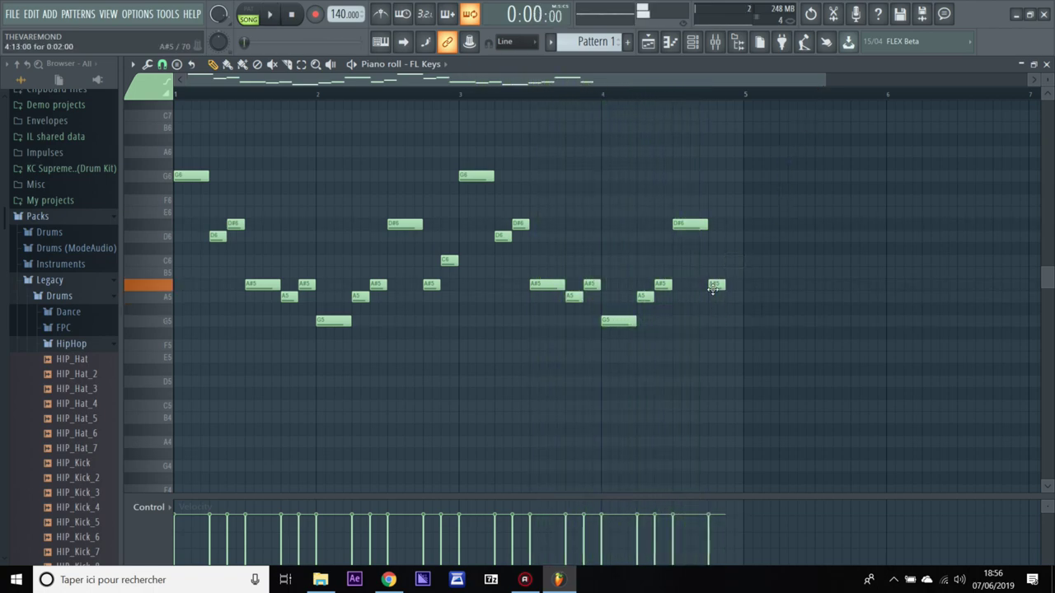
{"action": "left_click_drag", "start_coordinate": [713, 283], "coordinate": [718, 261]}
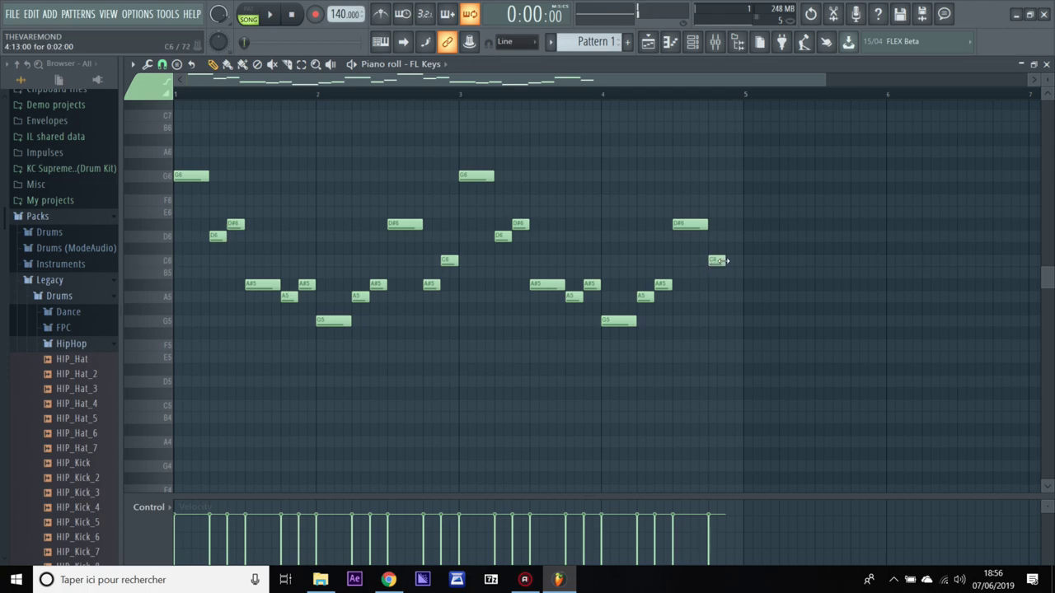
{"action": "key", "text": "ctrl+a"}
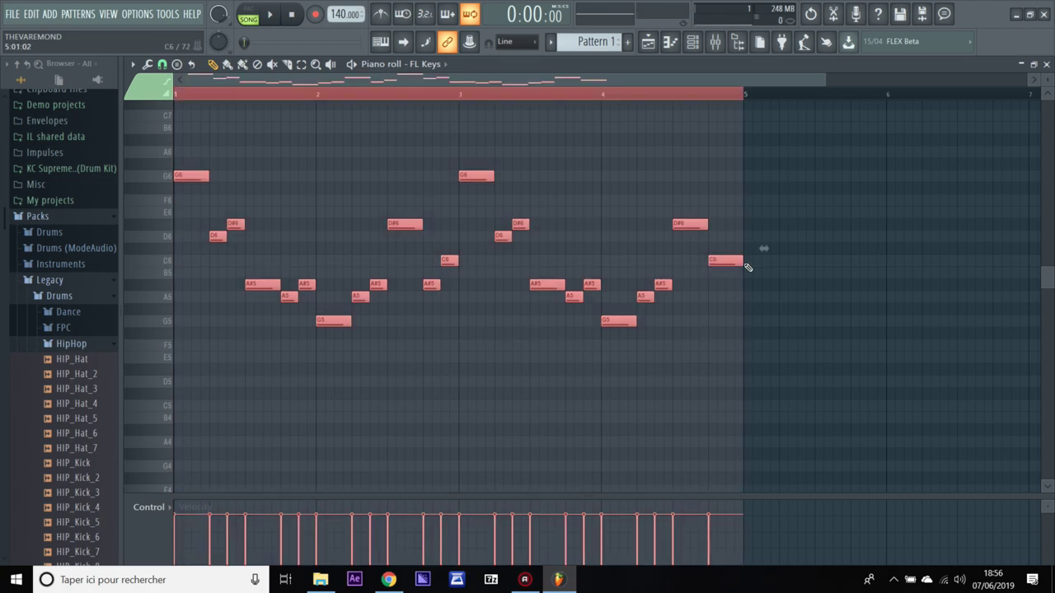
{"action": "key", "text": "ctrl+b"}
{"action": "left_click", "coordinate": [796, 98]}
{"action": "key", "text": "space"}
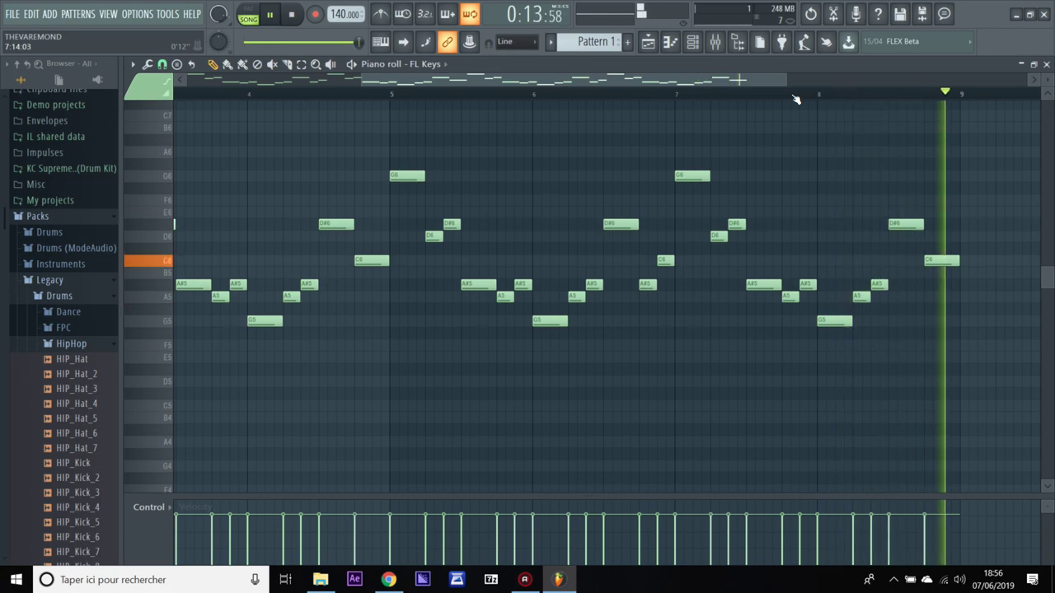
{"action": "key", "text": "space"}
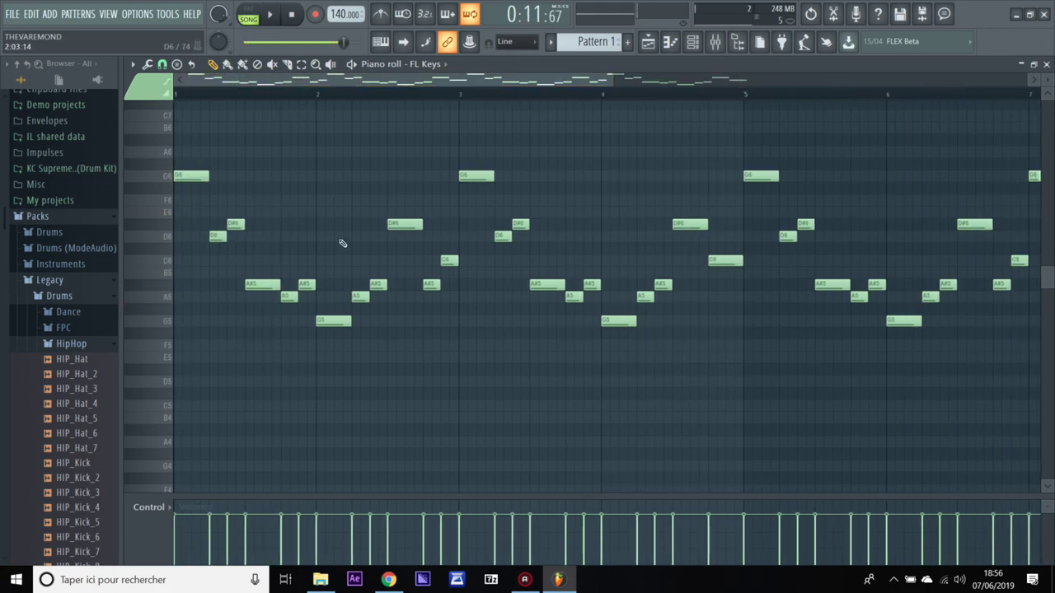
- Try transposing the whole melody up one octave, with its first note on G7, and play it
{"action": "key", "text": "ctrl+a"}
{"action": "scroll", "coordinate": [231, 321], "scroll_direction": "up", "scroll_amount": 3}
{"action": "left_click_drag", "start_coordinate": [193, 285], "coordinate": [191, 139]}
{"action": "left_click", "coordinate": [218, 95]}
{"action": "key", "text": "space"}
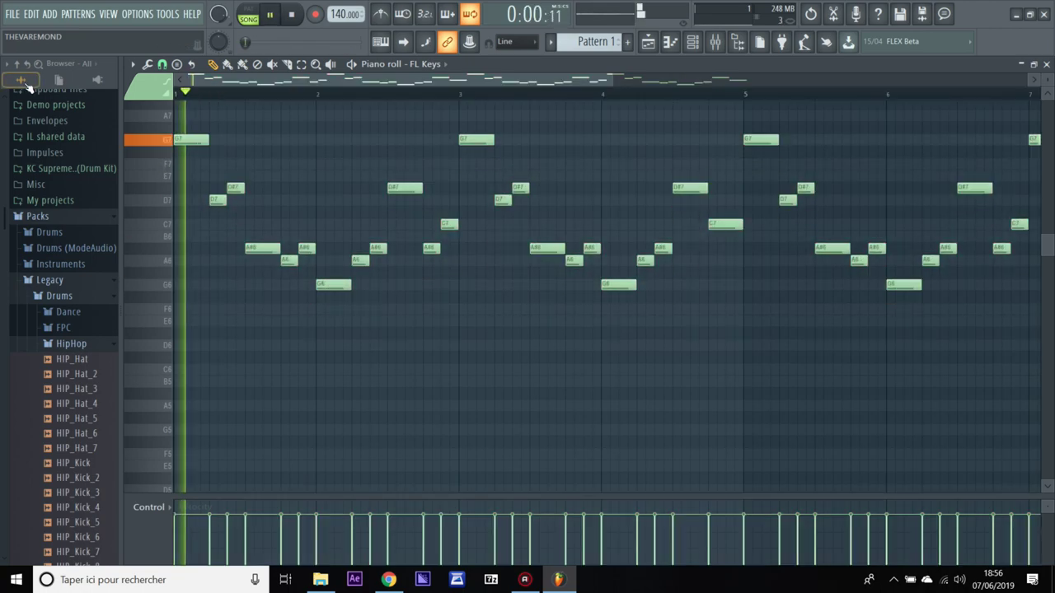
{"action": "key", "text": "space"}
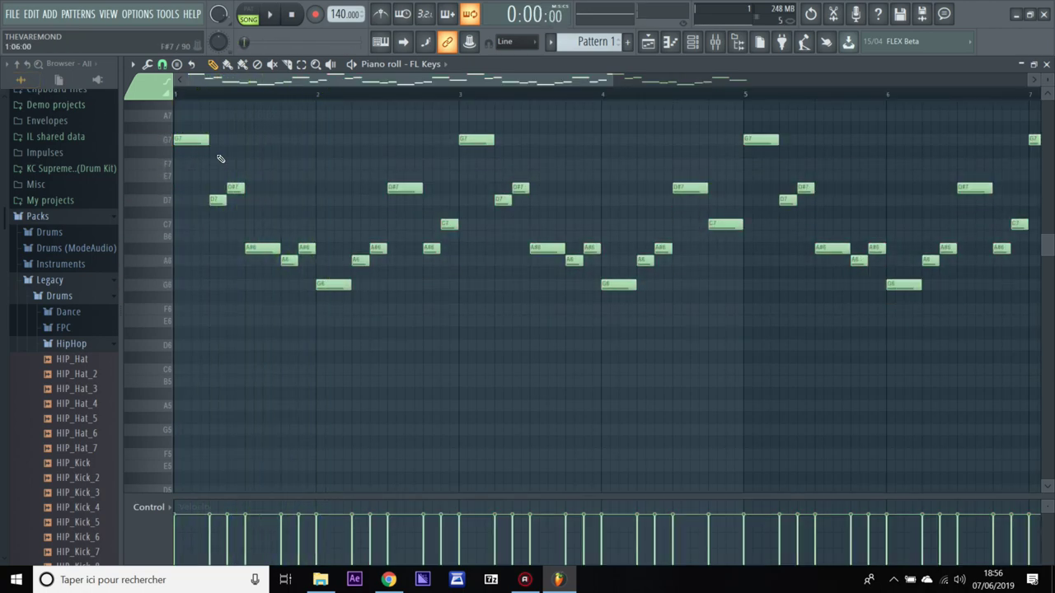
- Transpose the whole melody back down one octave so it starts on G6, and play it
{"action": "key", "text": "ctrl+a"}
{"action": "left_click_drag", "start_coordinate": [194, 140], "coordinate": [178, 293]}
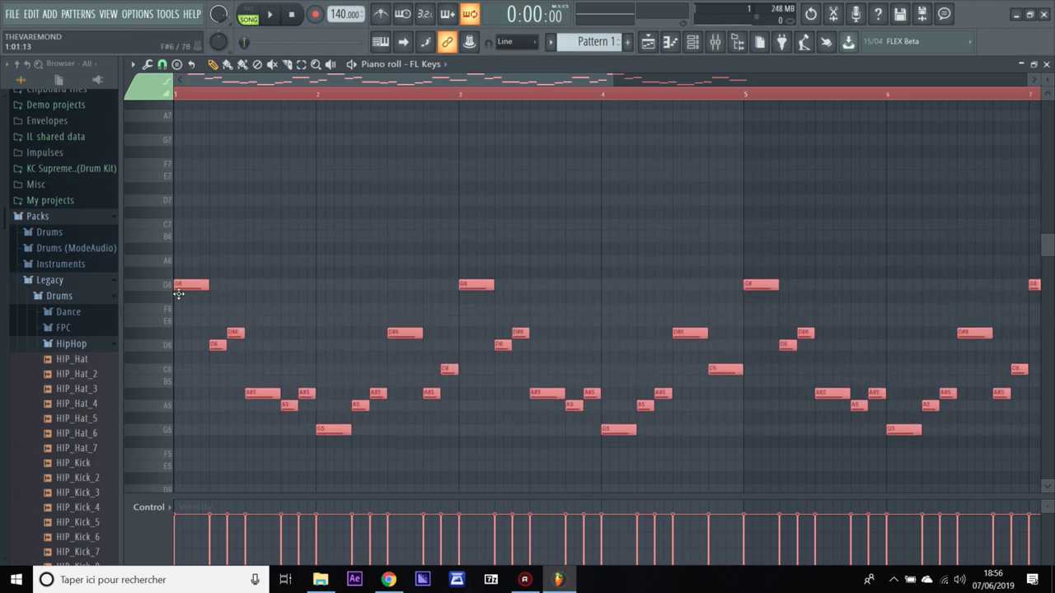
{"action": "left_click", "coordinate": [247, 294], "text": "ctrl"}
{"action": "key", "text": "space"}
{"action": "key", "text": "space"}
- Try adding a four-step D6 harmony note under the opening G6, remove it after listening, and replay the melody
{"action": "scroll", "coordinate": [235, 284], "scroll_direction": "down", "scroll_amount": 2}
{"action": "left_click", "coordinate": [183, 215]}
{"action": "left_click", "coordinate": [177, 262]}
{"action": "left_click_drag", "start_coordinate": [178, 274], "coordinate": [177, 274]}
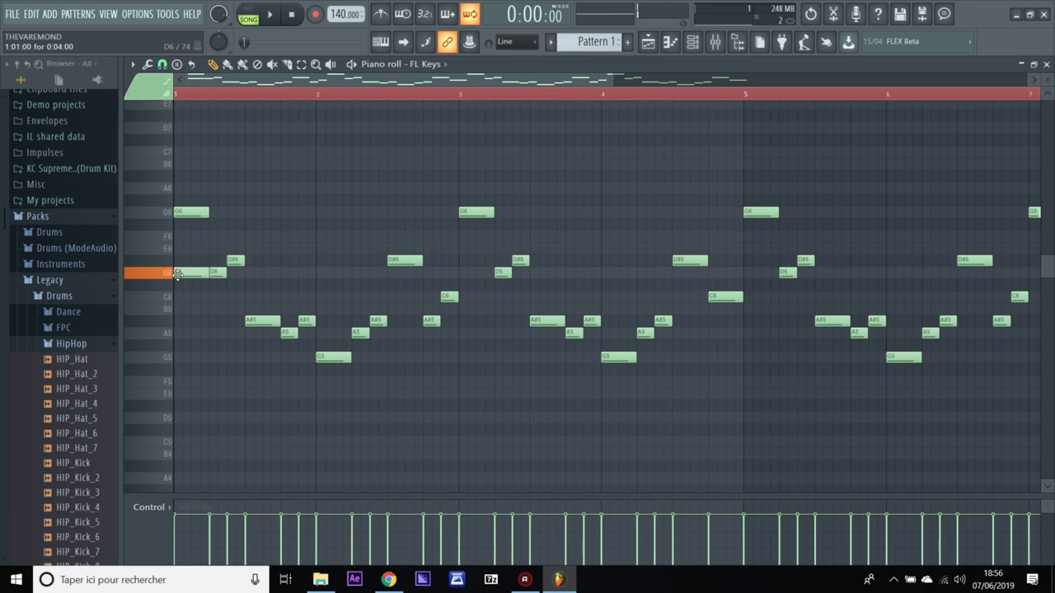
{"action": "left_click", "coordinate": [176, 322]}
{"action": "key", "text": "space"}
{"action": "key", "text": "space"}
{"action": "key", "text": "space"}
{"action": "key", "text": "space"}
{"action": "right_click", "coordinate": [190, 276]}
{"action": "key", "text": "space"}
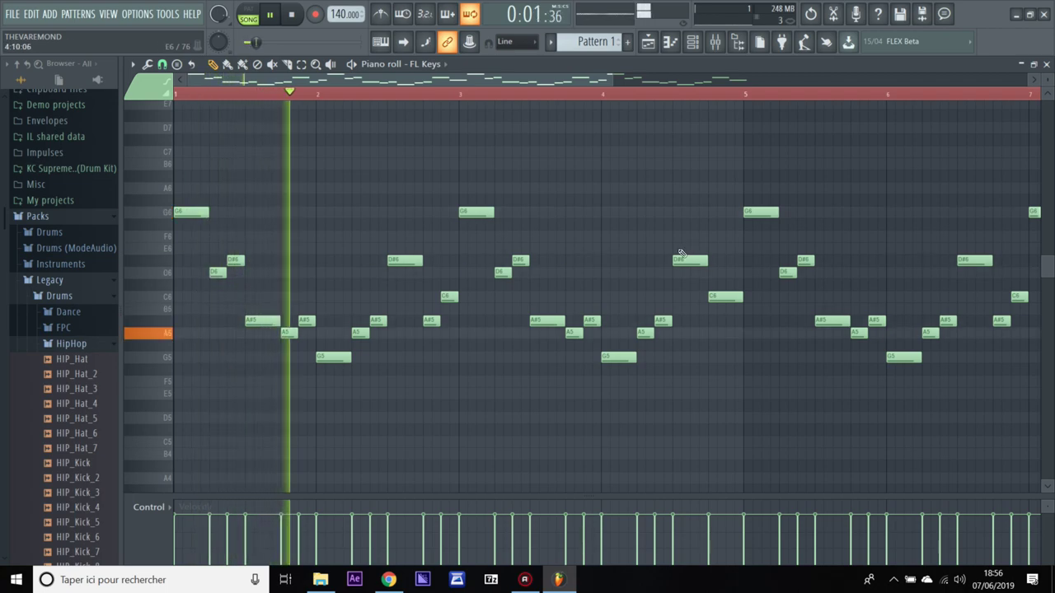
- Clone the FL Keys channel and route the copy to mixer insert 2
{"action": "left_click", "coordinate": [1047, 65]}
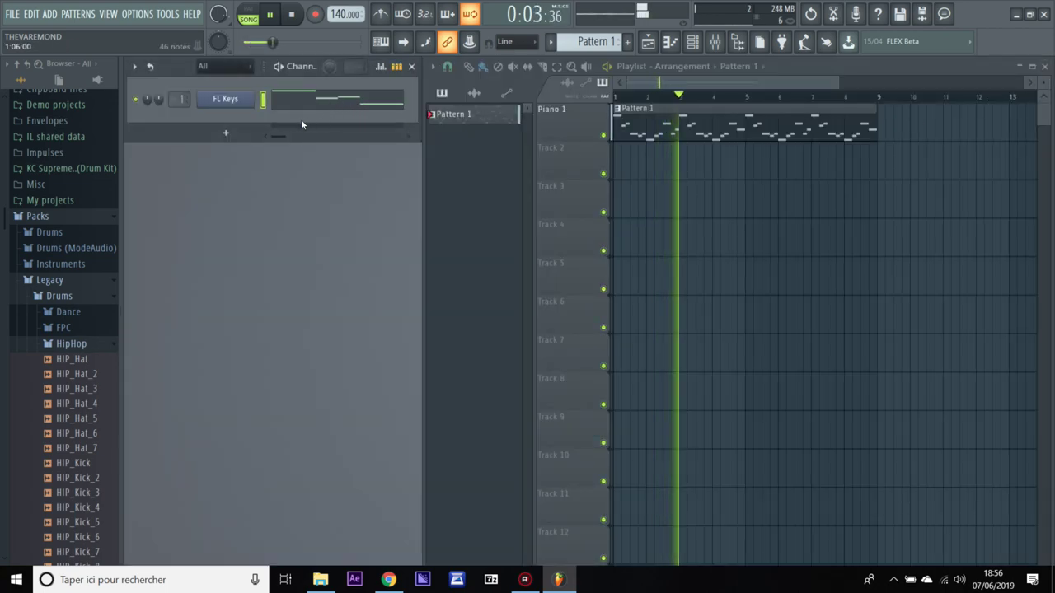
{"action": "right_click", "coordinate": [240, 99]}
{"action": "left_click", "coordinate": [300, 211]}
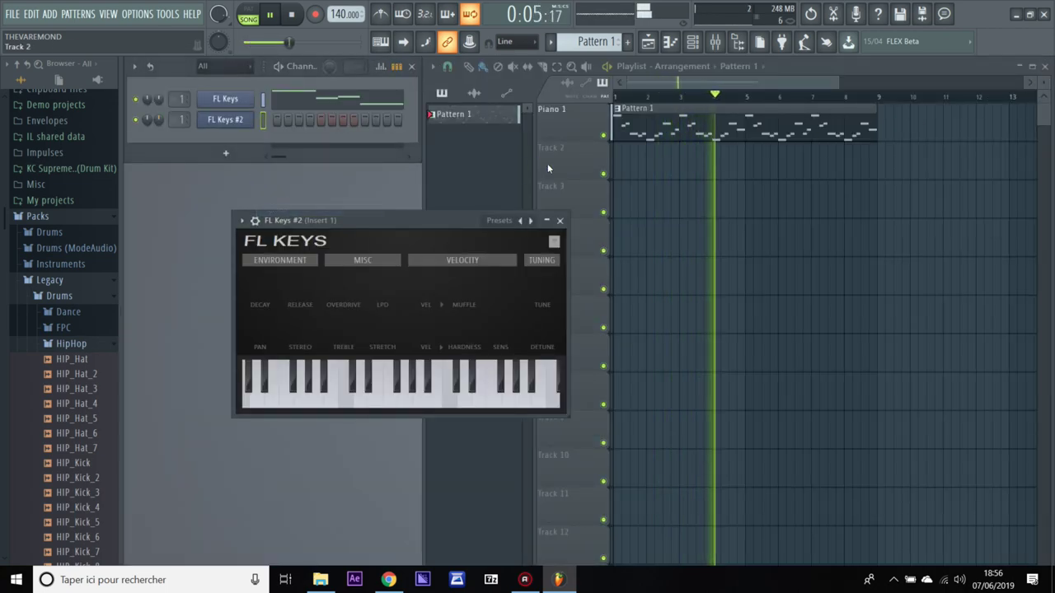
{"action": "left_click", "coordinate": [562, 223]}
{"action": "left_click_drag", "start_coordinate": [181, 125], "coordinate": [182, 116]}
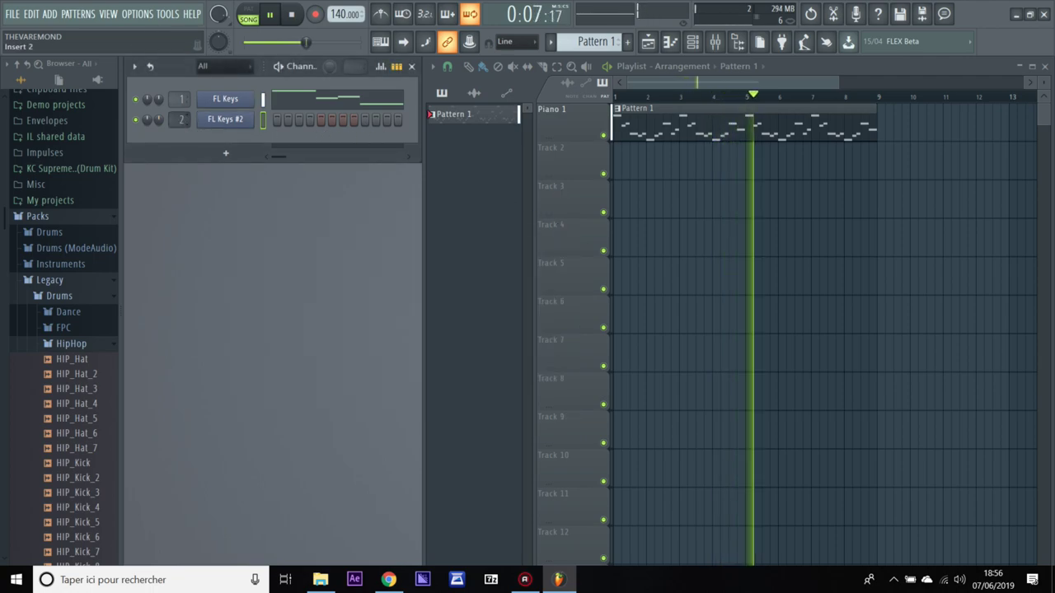
- Place an empty Pattern 2 at bar 1 of the second playlist track and name that track Piano 2
{"action": "left_click_drag", "start_coordinate": [592, 45], "coordinate": [591, 38]}
{"action": "left_click", "coordinate": [626, 170]}
{"action": "right_click", "coordinate": [588, 170]}
{"action": "left_click", "coordinate": [601, 147]}
{"action": "type", "text": "Piano 2"}
{"action": "key", "text": "Return"}
- Stop playback and lock the Piano 1 track to its content
{"action": "key", "text": "space"}
{"action": "right_click", "coordinate": [547, 103]}
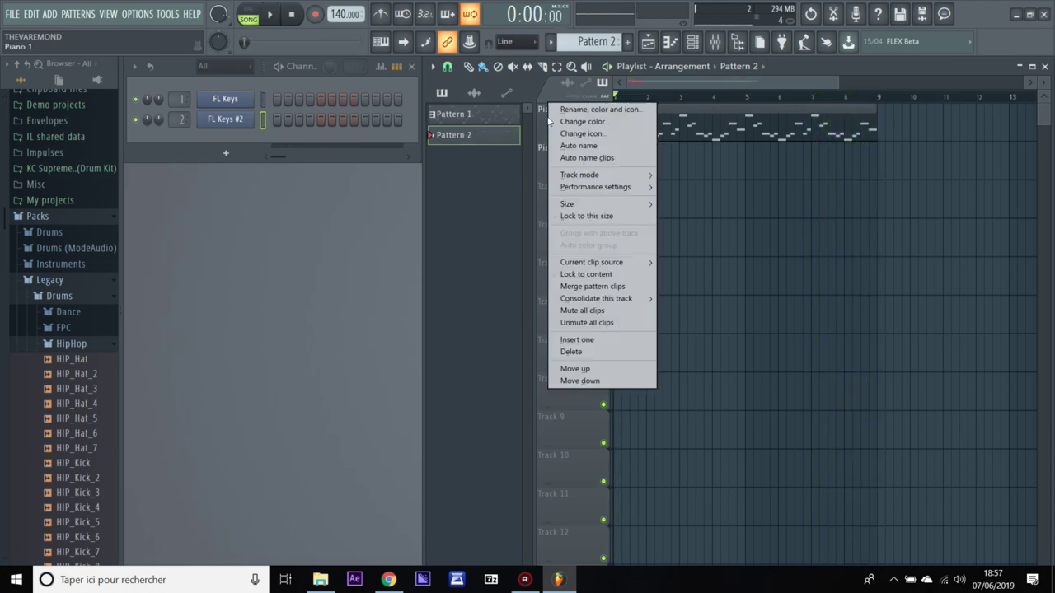
{"action": "left_click", "coordinate": [581, 274]}
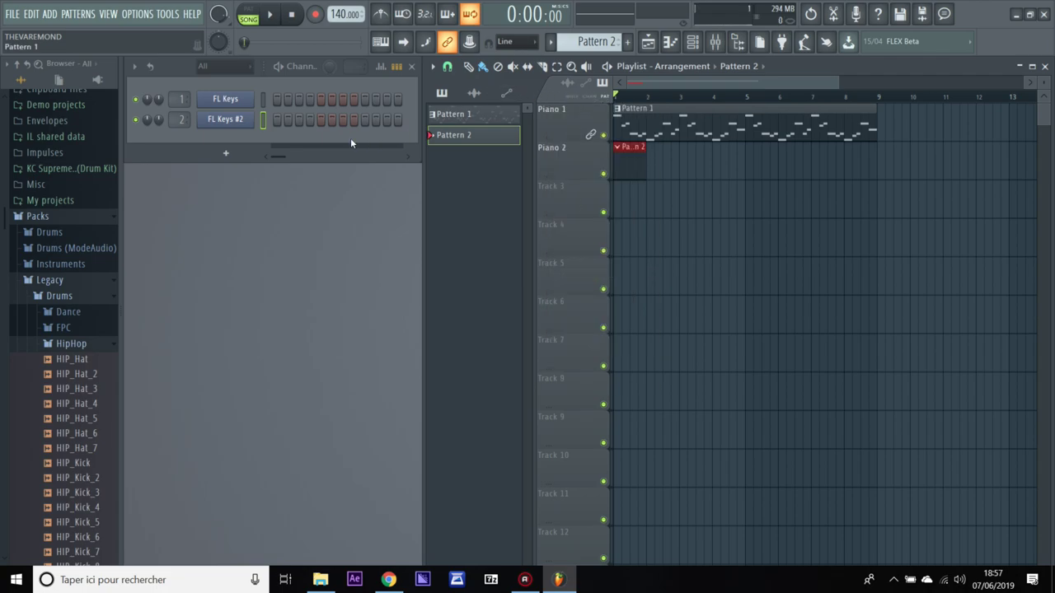
- Open the FL Keys #2 piano roll for Pattern 2, add a four-step A#7 at bar 1, and play it
{"action": "right_click", "coordinate": [236, 123]}
{"action": "left_click", "coordinate": [270, 120]}
{"action": "key", "text": "space"}
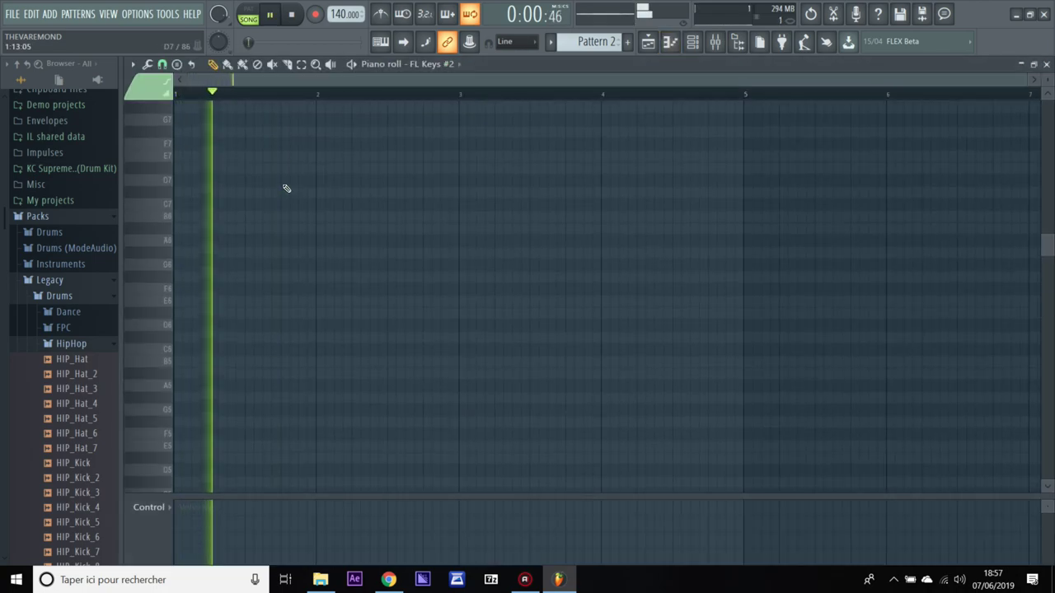
{"action": "key", "text": "space"}
{"action": "scroll", "coordinate": [186, 240], "scroll_direction": "up", "scroll_amount": 1}
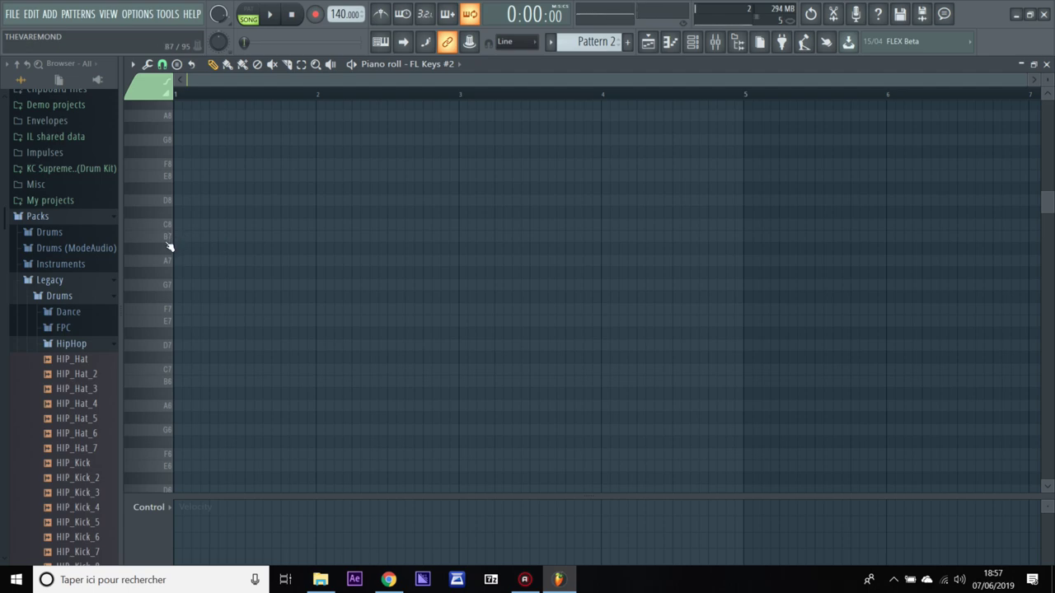
{"action": "left_click", "coordinate": [173, 267]}
{"action": "left_click_drag", "start_coordinate": [175, 257], "coordinate": [177, 248]}
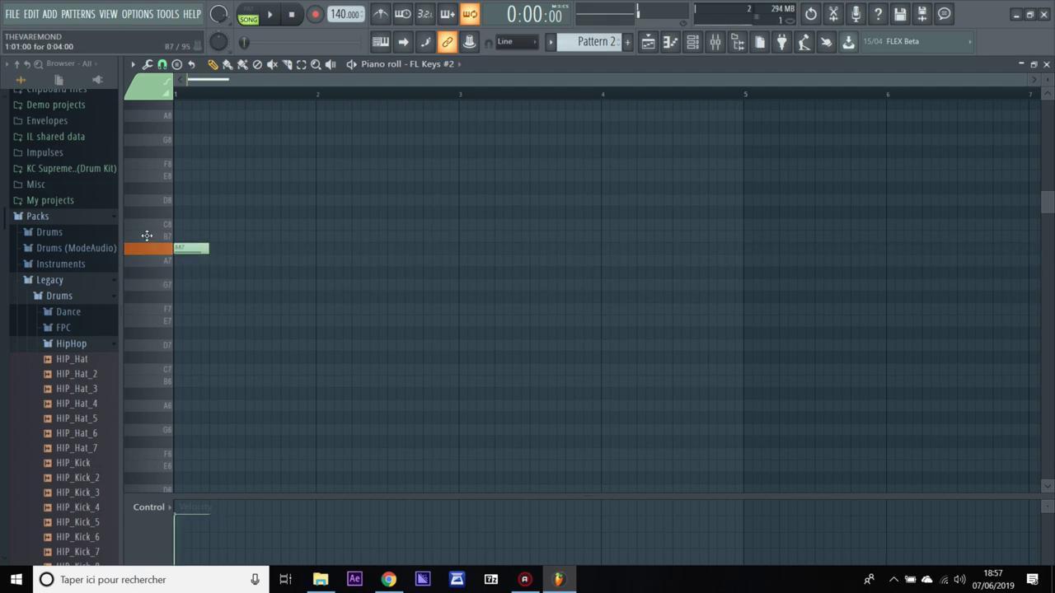
{"action": "key", "text": "space"}
{"action": "key", "text": "space"}
- Lengthen the A#7 to six steps and fill bar 1 with a two-step G7 and an eight-step C8, playing the result
{"action": "left_click_drag", "start_coordinate": [210, 248], "coordinate": [273, 252]}
{"action": "key", "text": "space"}
{"action": "key", "text": "space"}
{"action": "left_click_drag", "start_coordinate": [232, 299], "coordinate": [236, 286]}
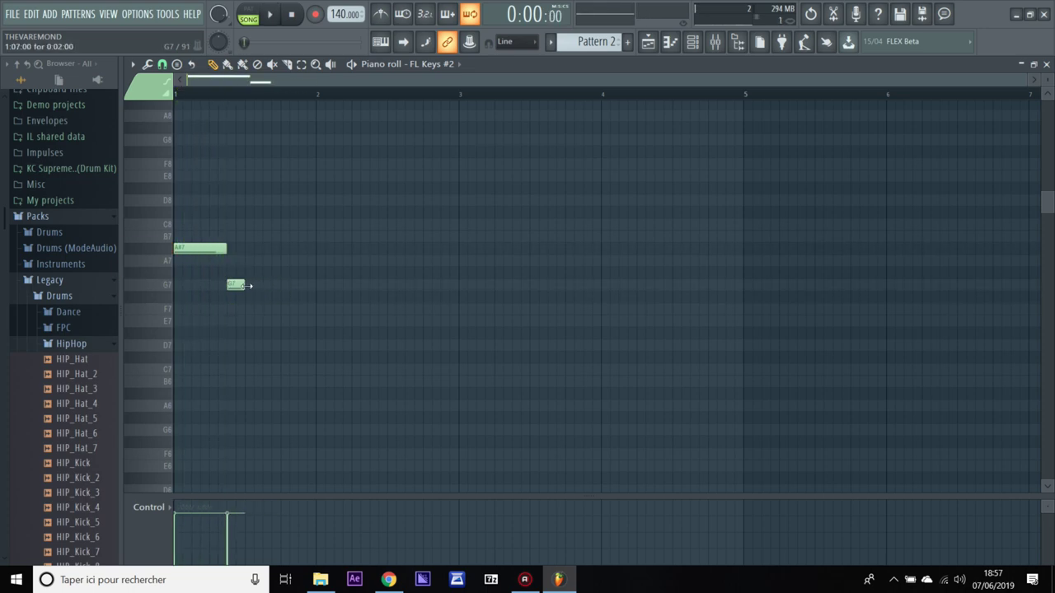
{"action": "left_click_drag", "start_coordinate": [254, 239], "coordinate": [317, 224]}
{"action": "key", "text": "space"}
{"action": "key", "text": "space"}
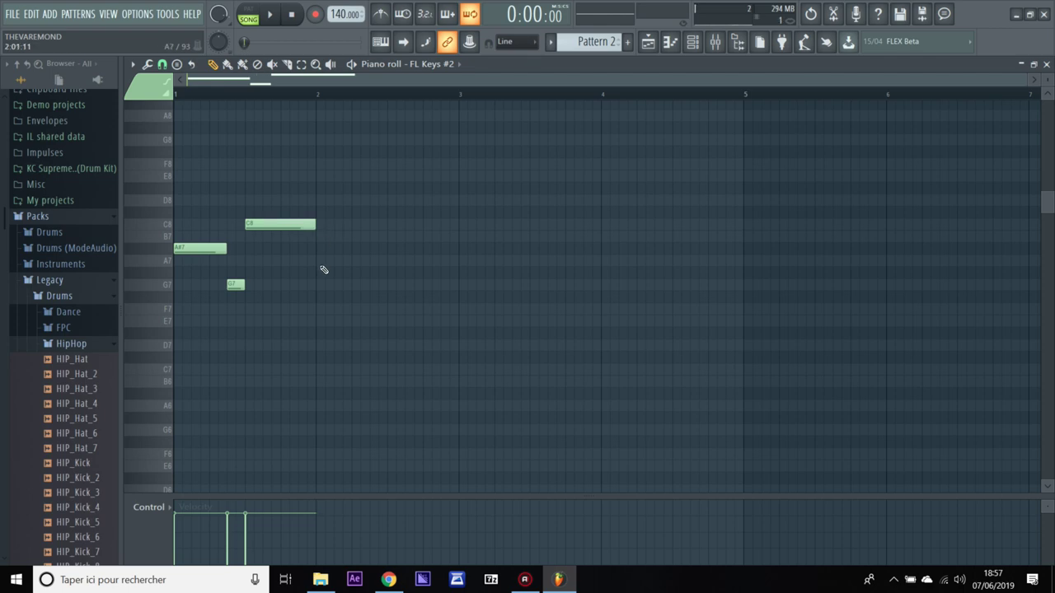
- Start bar 2 with a six-step A7 followed by a two-step F7
{"action": "mouse_move", "coordinate": [324, 276]}
{"action": "left_mouse_down"}
{"action": "mouse_move", "coordinate": [315, 256]}
{"action": "mouse_move", "coordinate": [328, 260]}
{"action": "left_mouse_up"}
{"action": "key", "text": "space"}
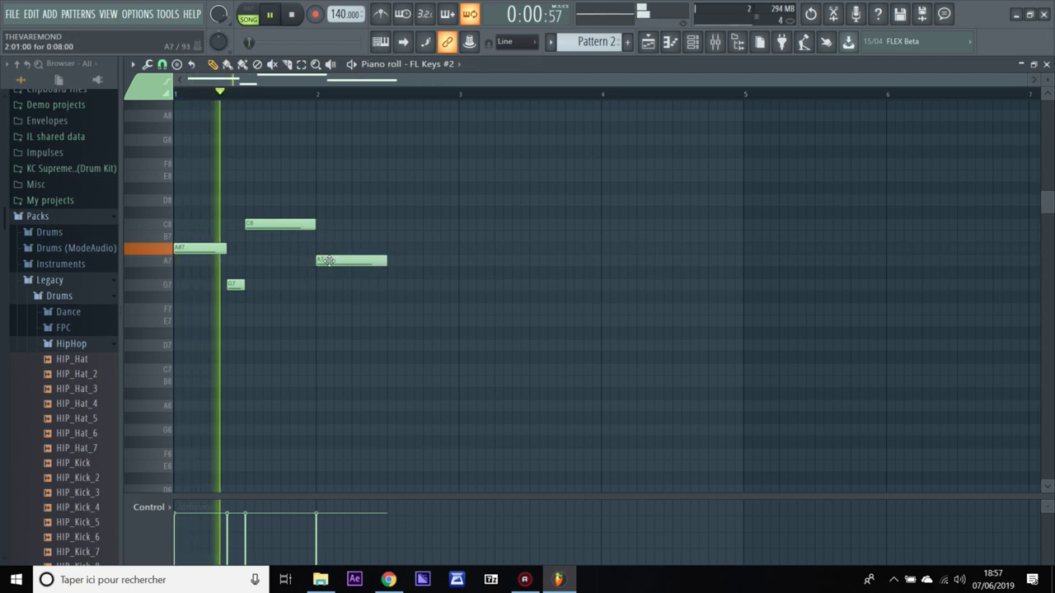
{"action": "key", "text": "space"}
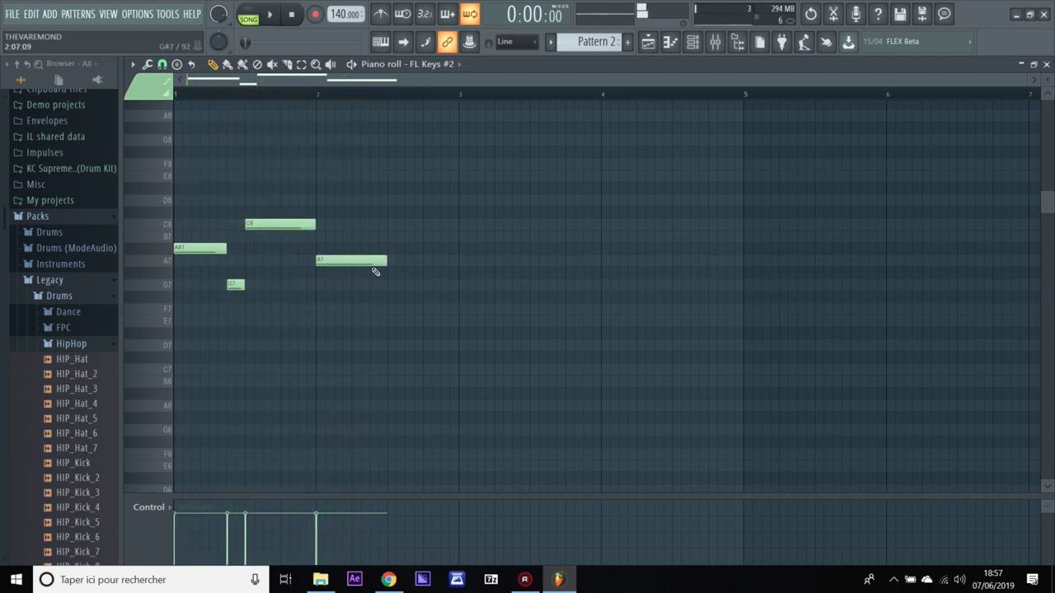
{"action": "left_click_drag", "start_coordinate": [373, 305], "coordinate": [371, 311]}
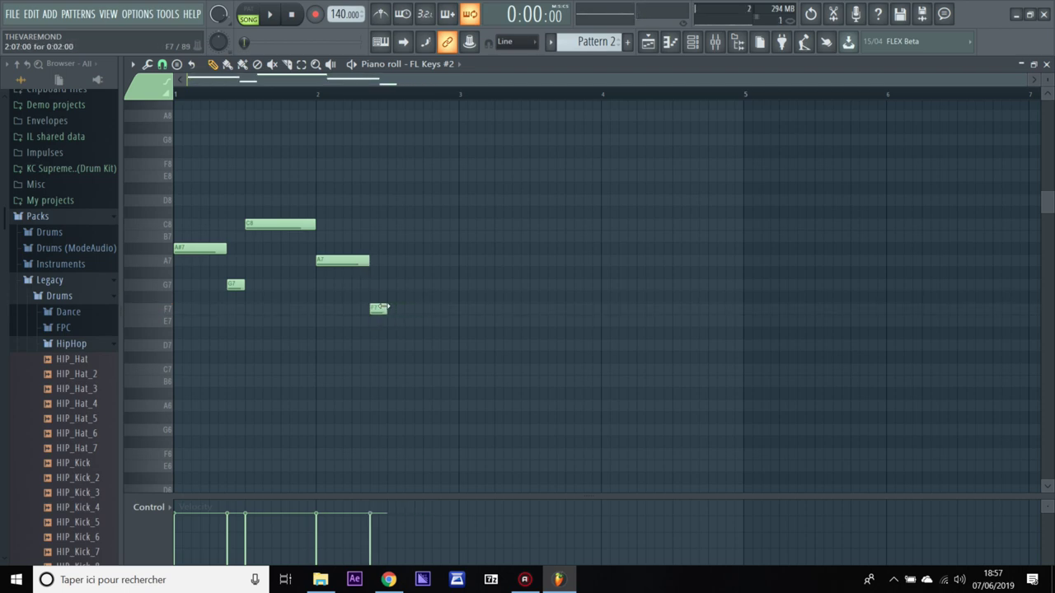
- Complete bar 2 with a four-step A#7 and a four-step G7
{"action": "left_click_drag", "start_coordinate": [393, 266], "coordinate": [423, 251]}
{"action": "key", "text": "space"}
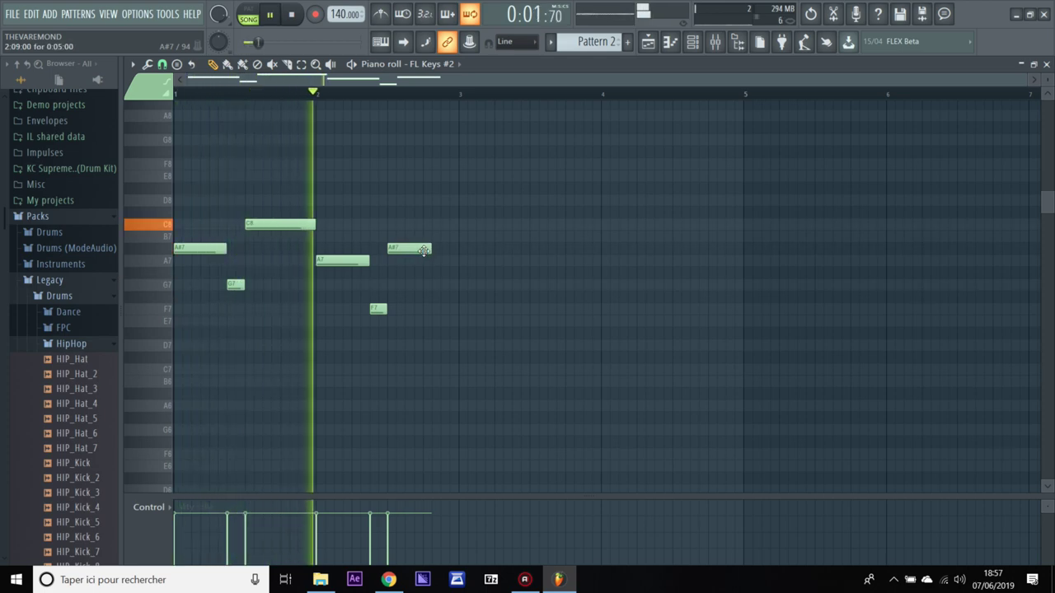
{"action": "key", "text": "space"}
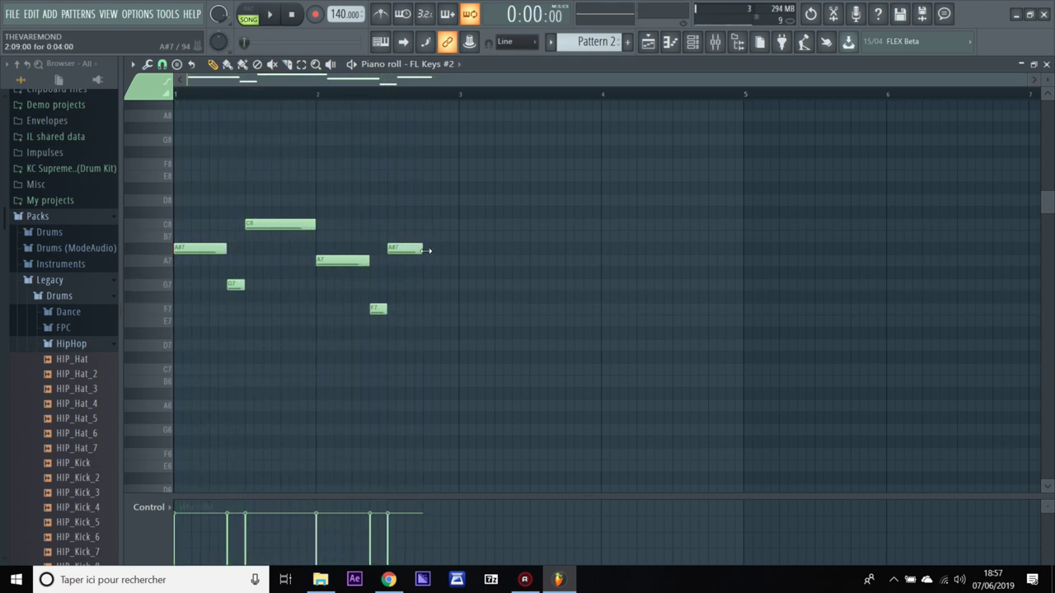
{"action": "left_click", "coordinate": [424, 287]}
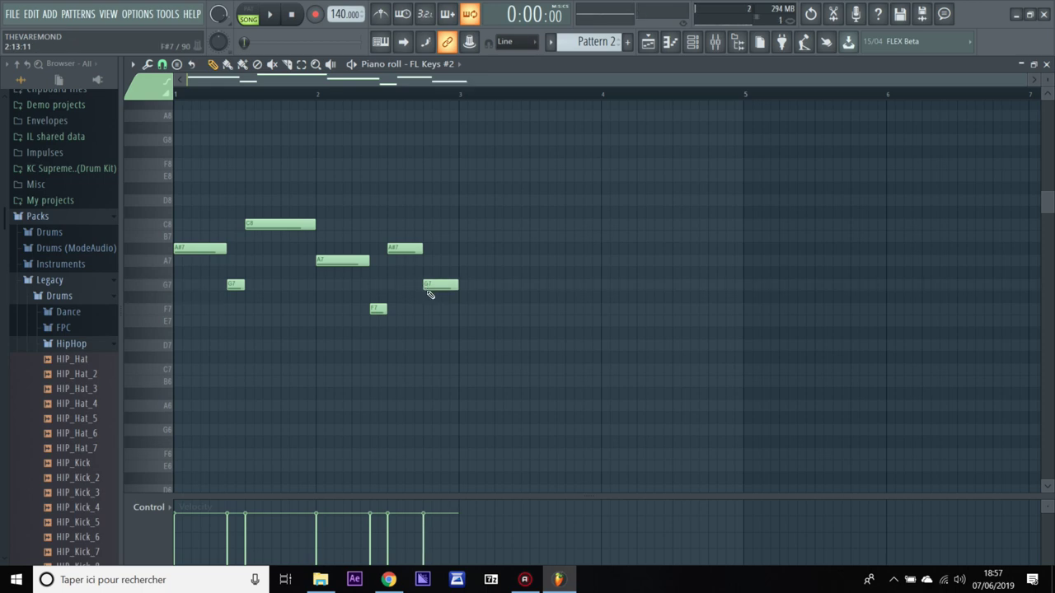
- Duplicate the two-bar melody into bars 3 and 4, deselect the notes, and play it
{"action": "key", "text": "ctrl+a"}
{"action": "key", "text": "ctrl+b"}
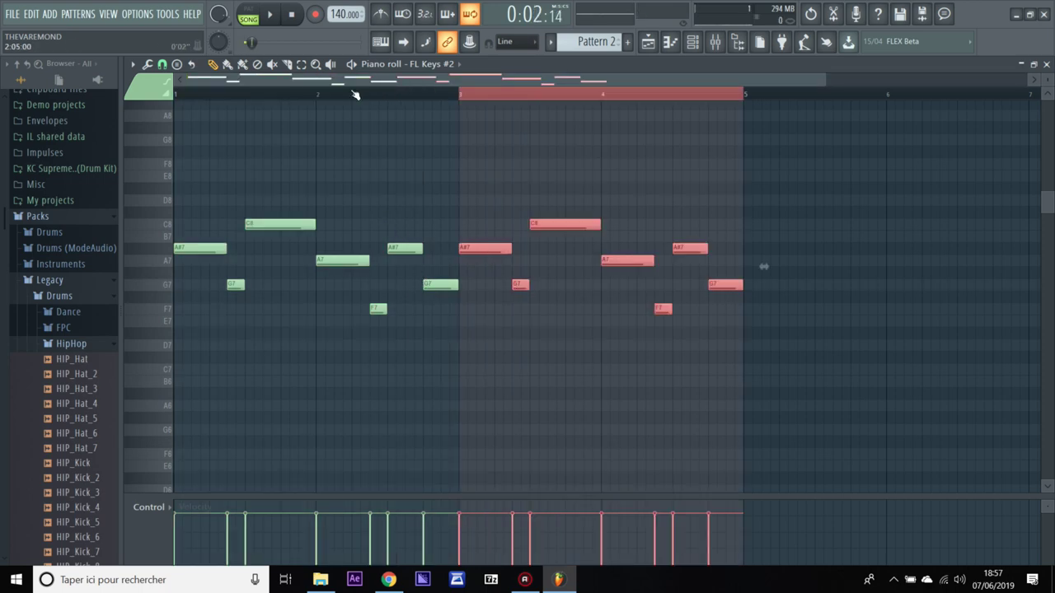
{"action": "key", "text": "ctrl+d"}
{"action": "key", "text": "space"}
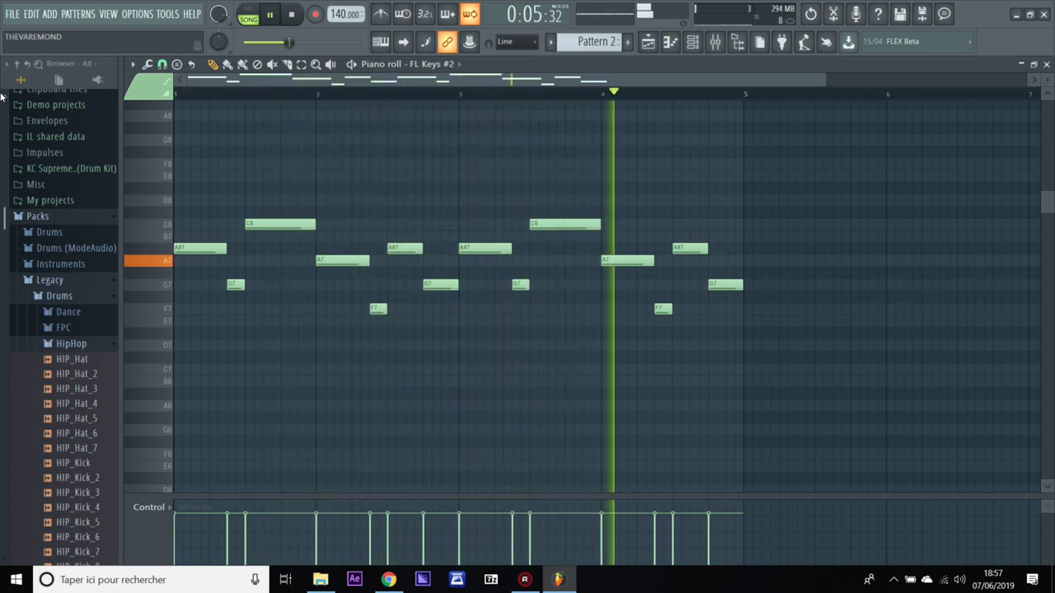
{"action": "key", "text": "space"}
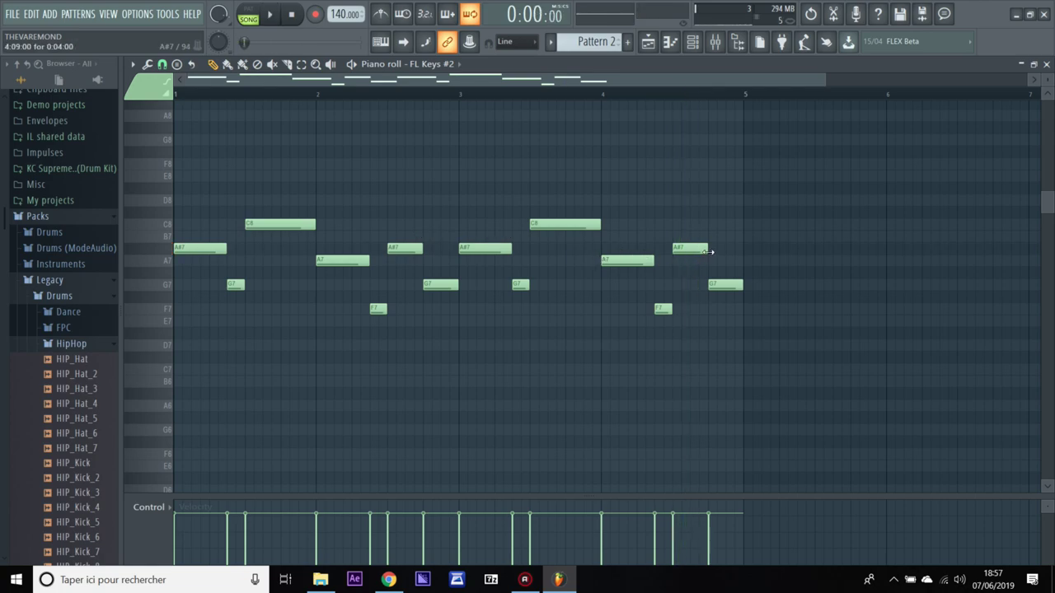
- Shorten the A#7 in bar 4 to two steps and add a two-step A7 right after it
{"action": "left_click", "coordinate": [680, 248]}
{"action": "left_click", "coordinate": [697, 260]}
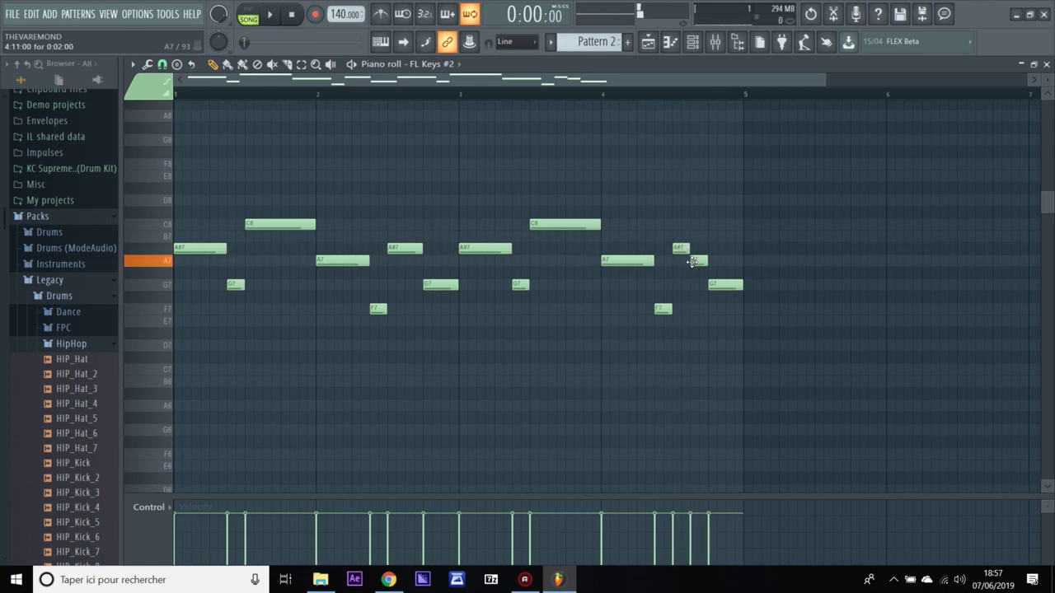
{"action": "left_click", "coordinate": [711, 284]}
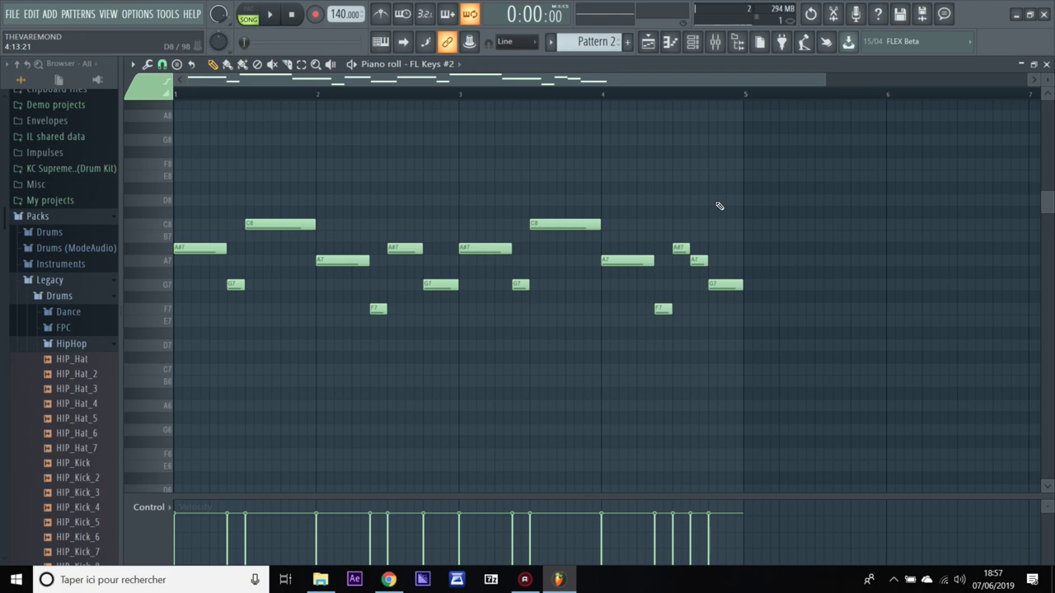
- Duplicate the four-bar melody into bars 5 to 8 and close the piano roll
{"action": "key", "text": "ctrl+a"}
{"action": "key", "text": "ctrl+b"}
{"action": "left_click", "coordinate": [1045, 64]}
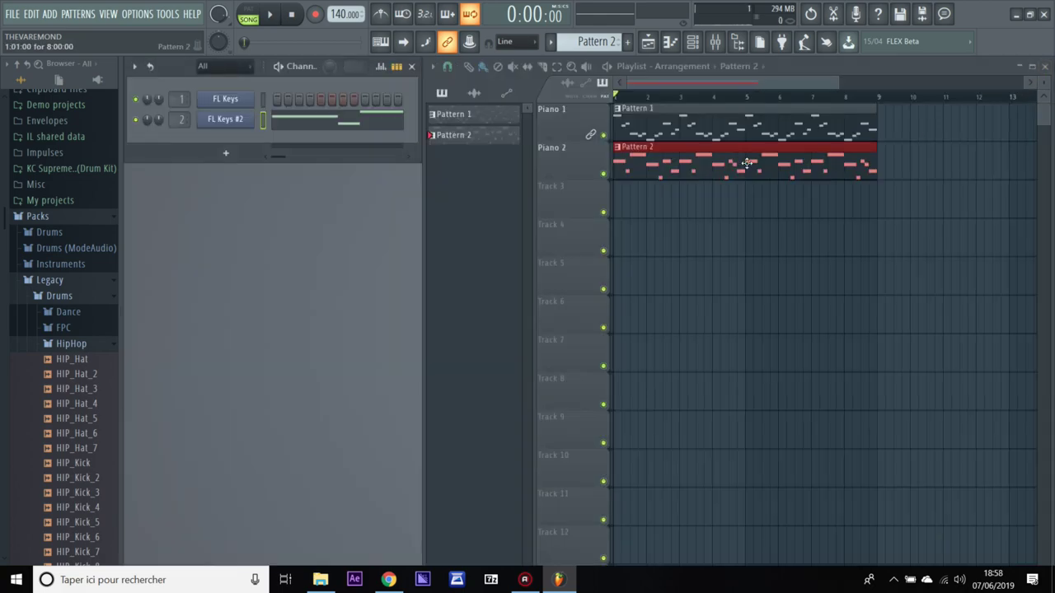
- Clone the FL Keys #2 channel and route the new copy to mixer insert 3
{"action": "right_click", "coordinate": [228, 121]}
{"action": "left_click", "coordinate": [278, 230]}
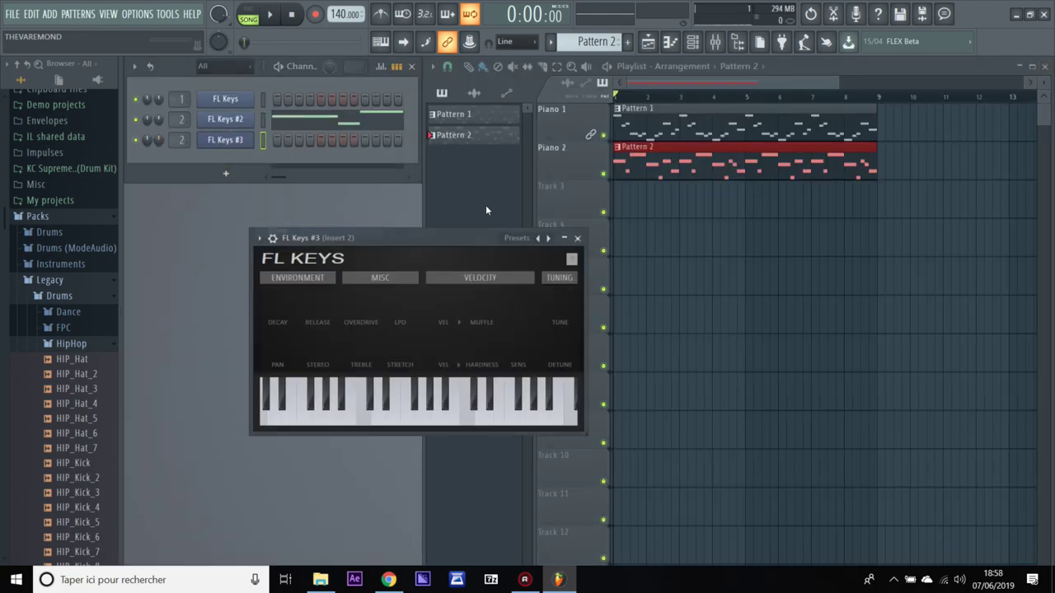
{"action": "left_click", "coordinate": [577, 239]}
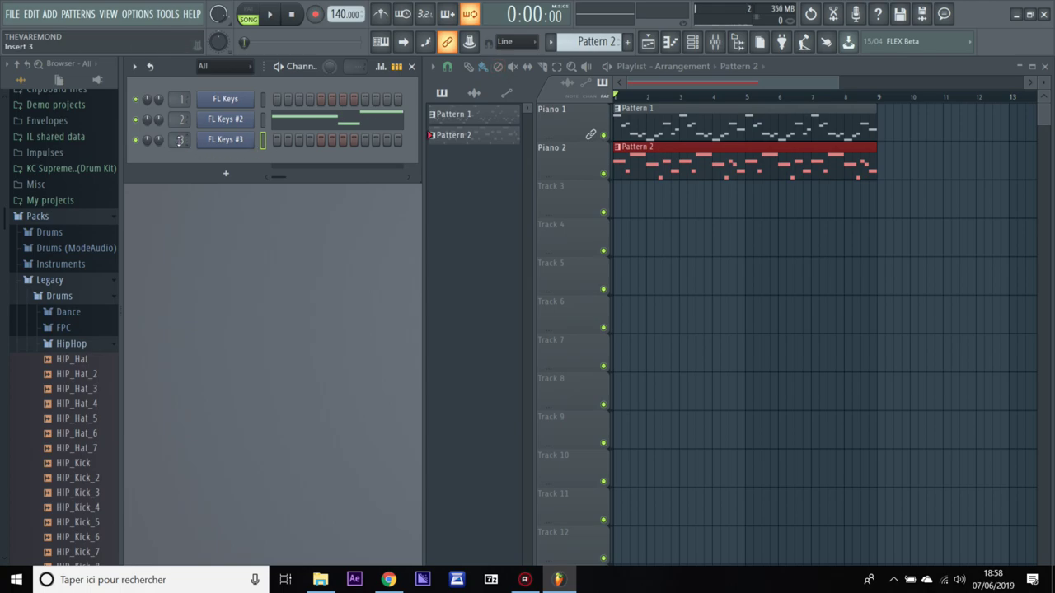
- Place an empty Pattern 3 at bar 1 of the third playlist track and name that track Piano 3
{"action": "left_click_drag", "start_coordinate": [579, 47], "coordinate": [579, 42]}
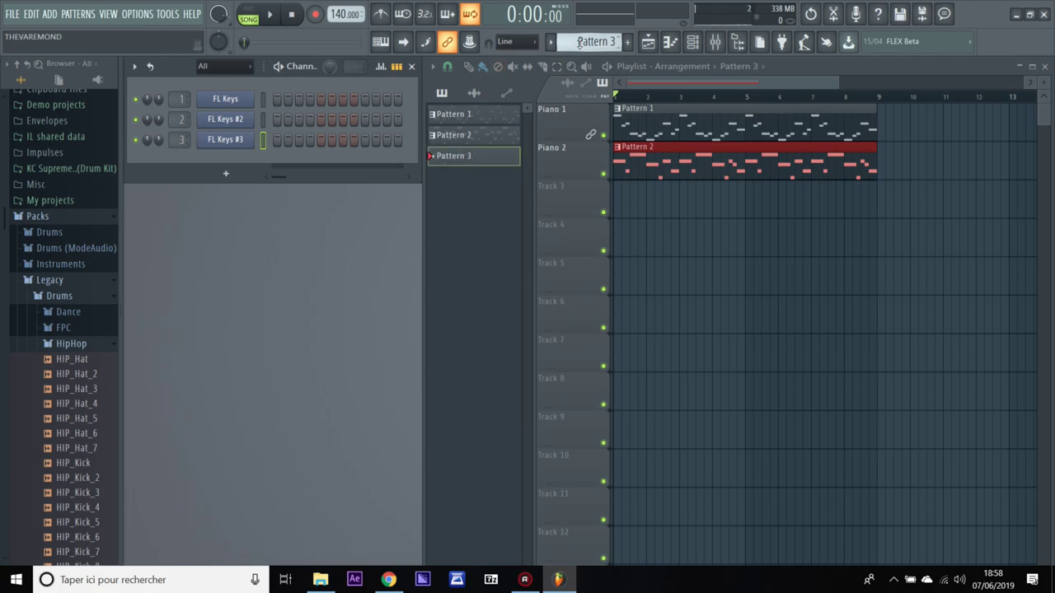
{"action": "left_click", "coordinate": [624, 202]}
{"action": "right_click", "coordinate": [586, 183]}
{"action": "left_click", "coordinate": [611, 184]}
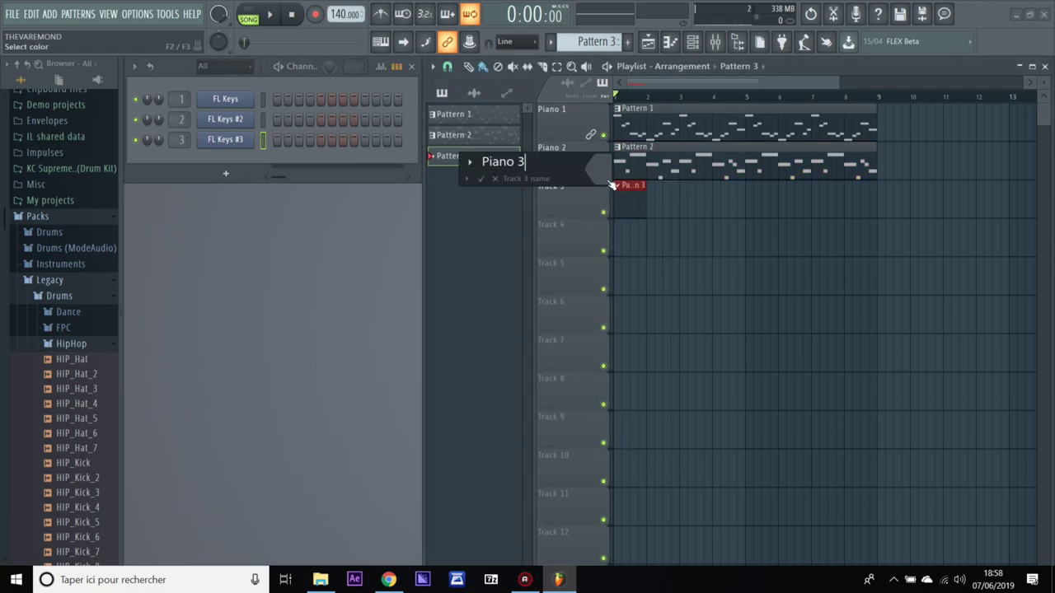
{"action": "key", "text": "Return"}
- Lock the Piano 2 track to its content
{"action": "right_click", "coordinate": [575, 154]}
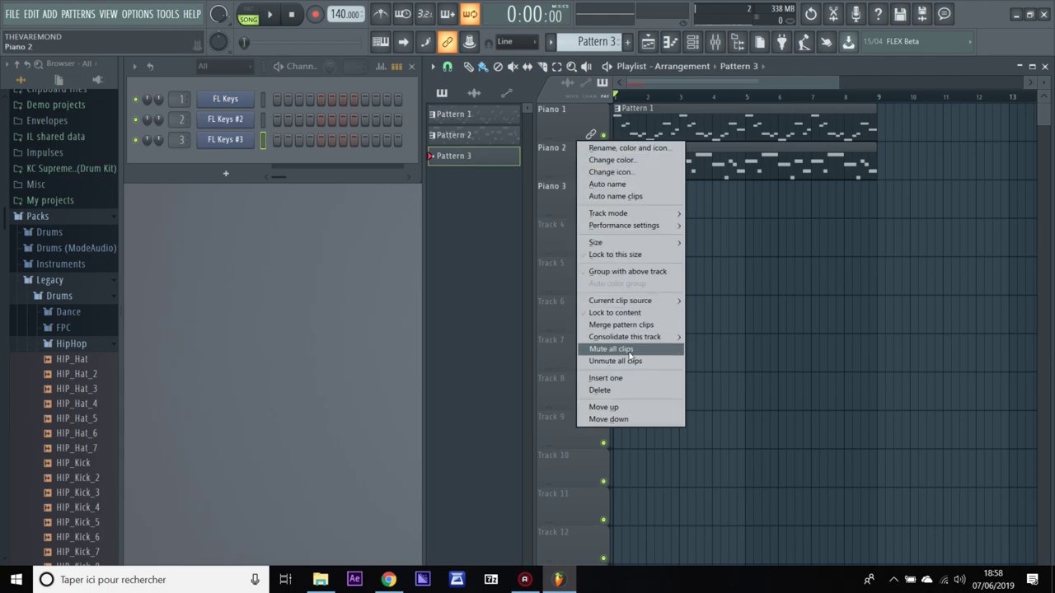
{"action": "left_click", "coordinate": [618, 311]}
{"action": "right_click", "coordinate": [247, 137]}
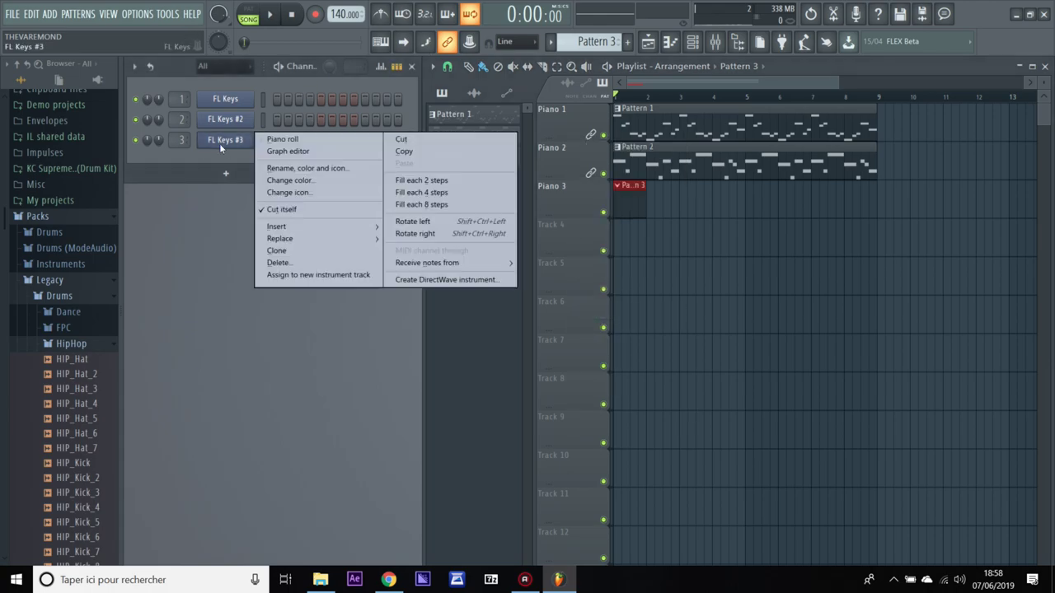
{"action": "left_click", "coordinate": [277, 138]}
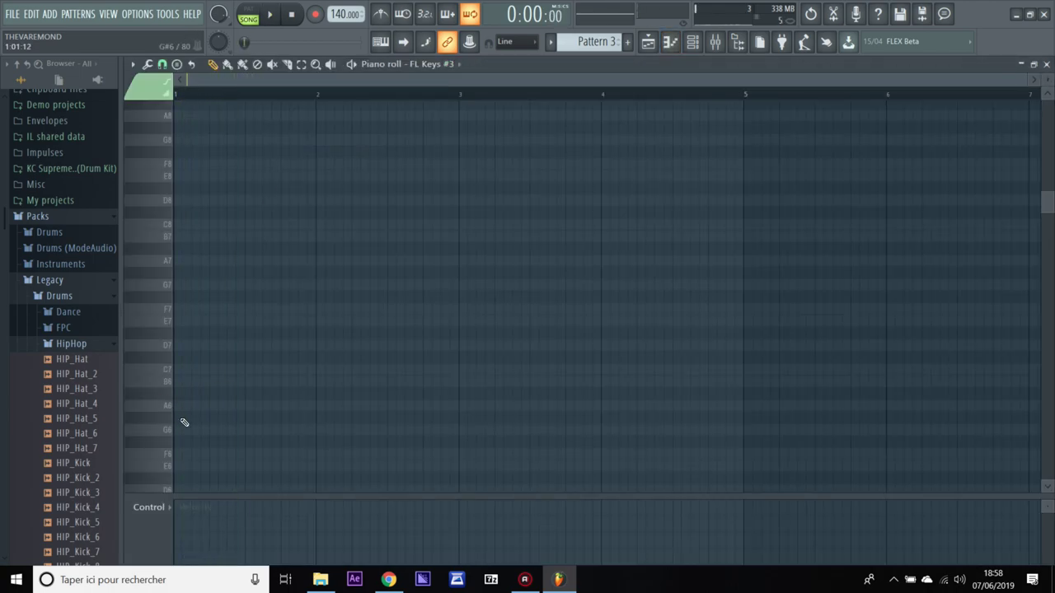
{"action": "scroll", "coordinate": [177, 405], "scroll_direction": "down", "scroll_amount": 5}
{"action": "left_click", "coordinate": [174, 398]}
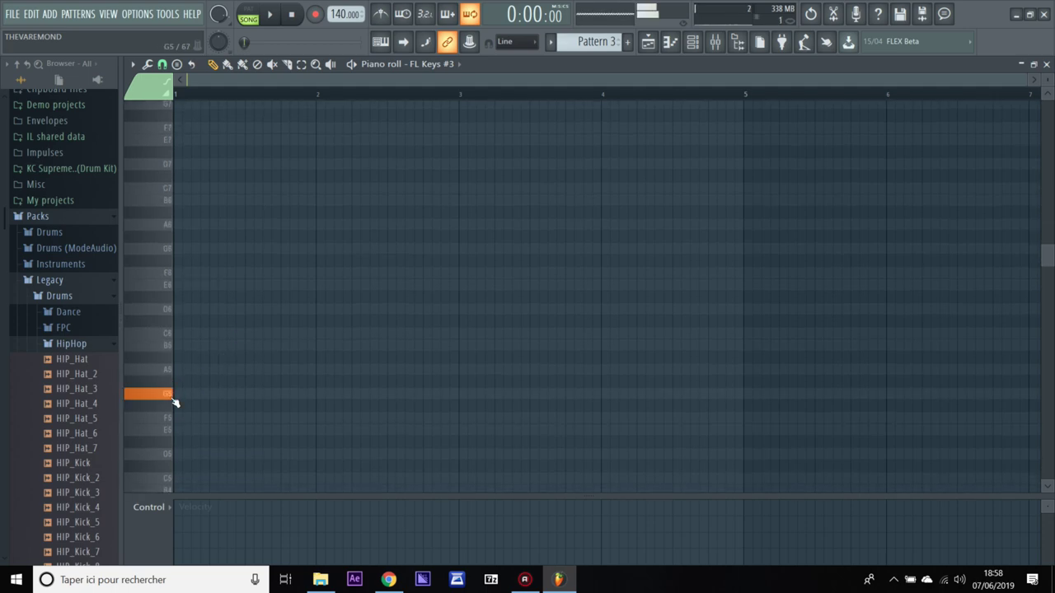
{"action": "scroll", "coordinate": [191, 375], "scroll_direction": "down", "scroll_amount": 4}
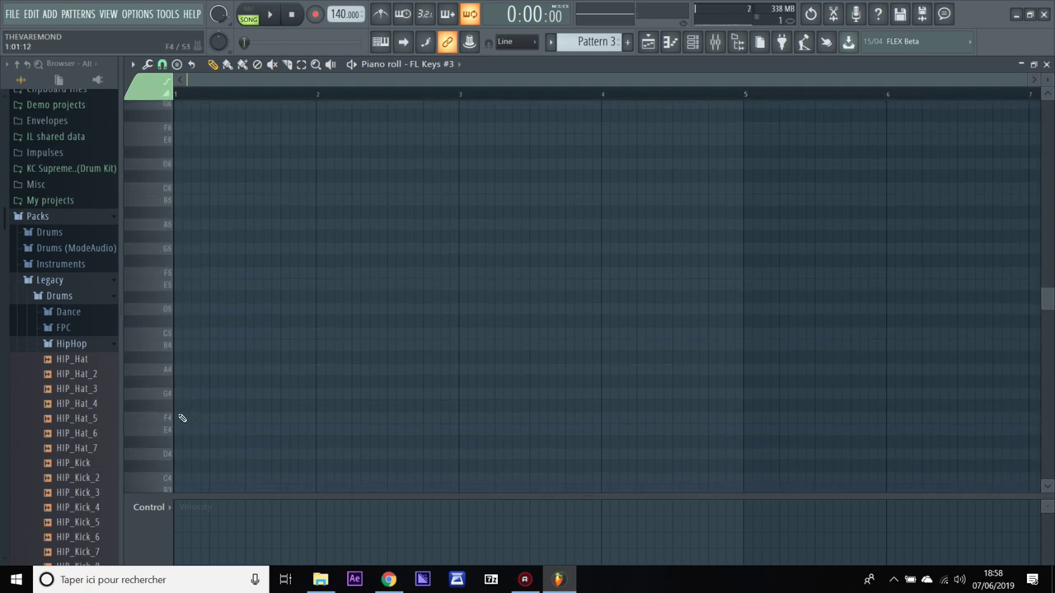
{"action": "left_click", "coordinate": [1046, 63]}
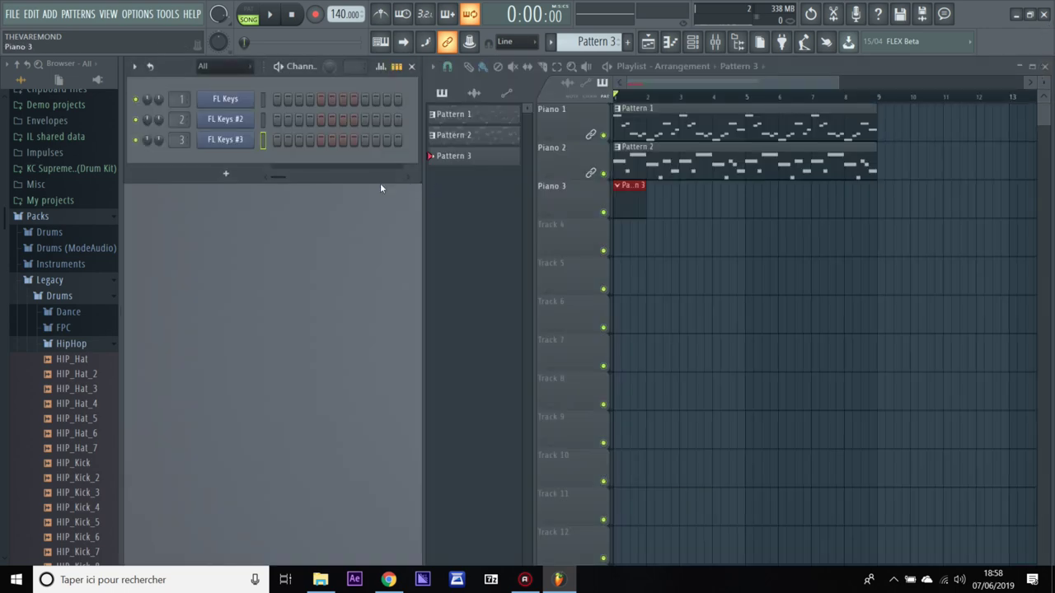
{"action": "left_click", "coordinate": [229, 142]}
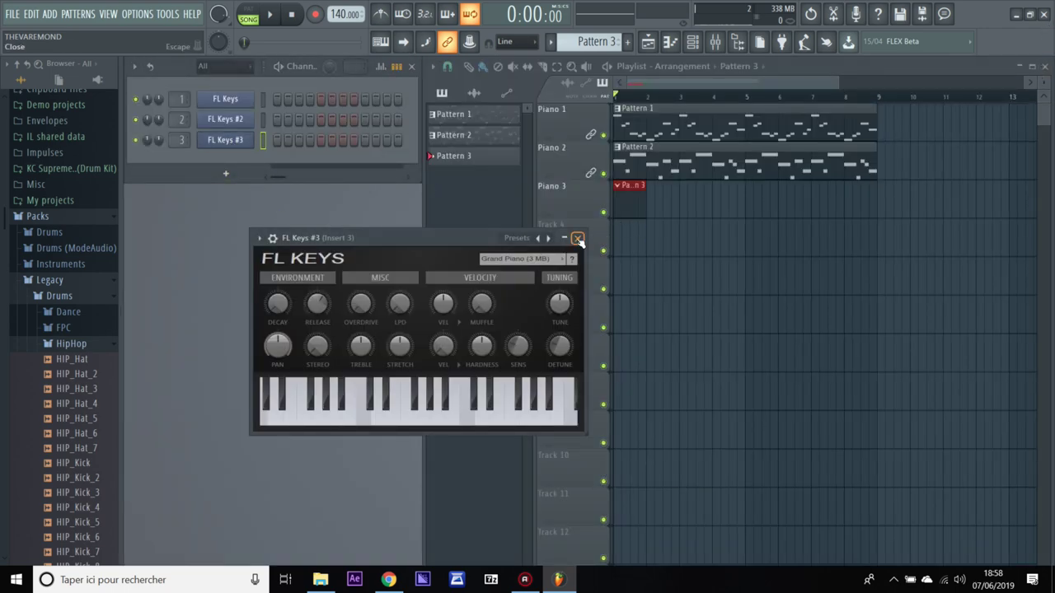
{"action": "left_click", "coordinate": [578, 239]}
- Open the piano roll of the FL Keys #3 channel at its lower octaves
{"action": "right_click", "coordinate": [200, 137]}
{"action": "left_click", "coordinate": [278, 135]}
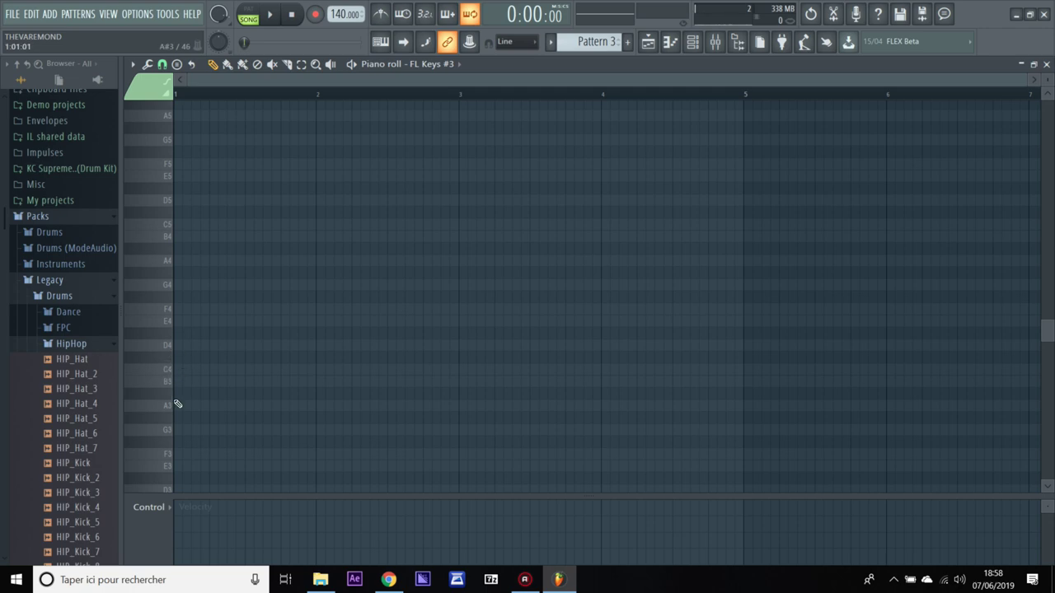
{"action": "scroll", "coordinate": [201, 363], "scroll_direction": "down", "scroll_amount": 3}
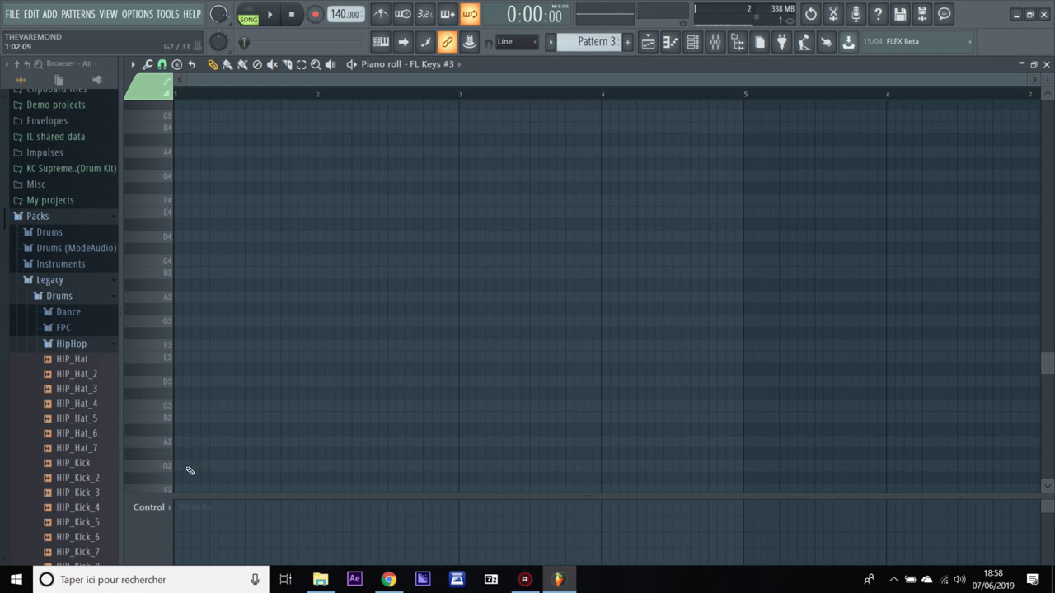
- Try a sustained G3 note from bar 1, play it back and trim it to two bars
{"action": "left_click", "coordinate": [185, 325]}
{"action": "left_click_drag", "start_coordinate": [206, 321], "coordinate": [572, 318]}
{"action": "key", "text": "space"}
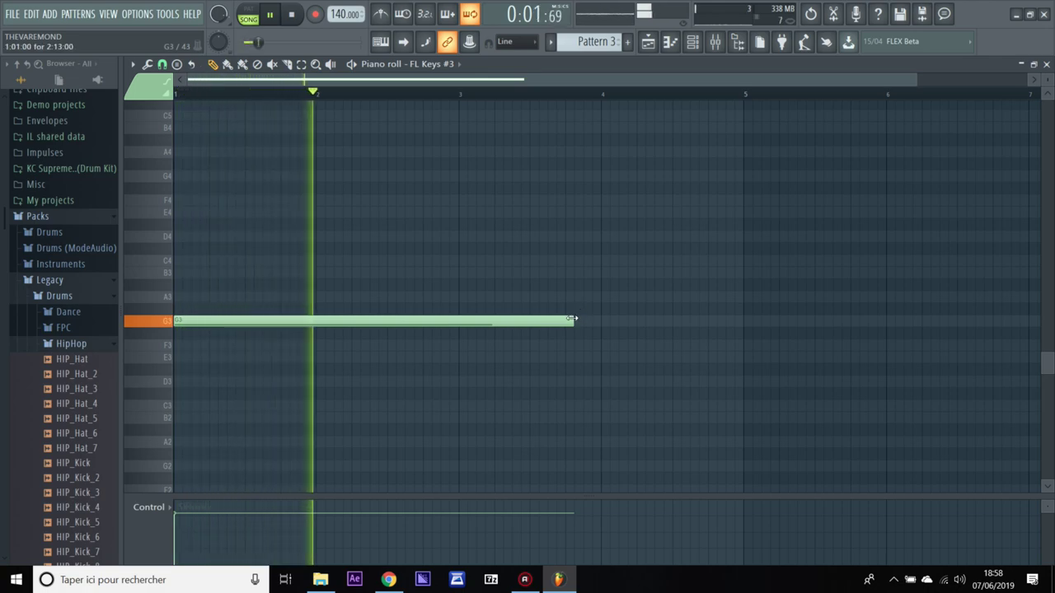
{"action": "key", "text": "space"}
{"action": "left_click_drag", "start_coordinate": [572, 318], "coordinate": [459, 318]}
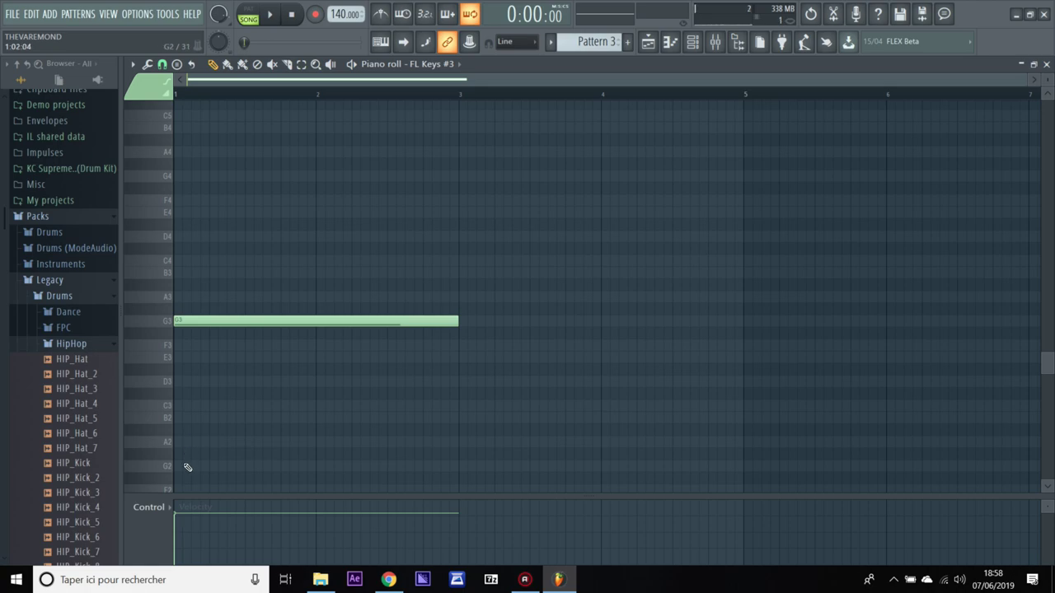
- Replace the G3 note with a four-bar G2 note at bar 1 and another four-bar G2 at bar 5
{"action": "left_click", "coordinate": [188, 467]}
{"action": "right_click", "coordinate": [237, 321]}
{"action": "key", "text": "space"}
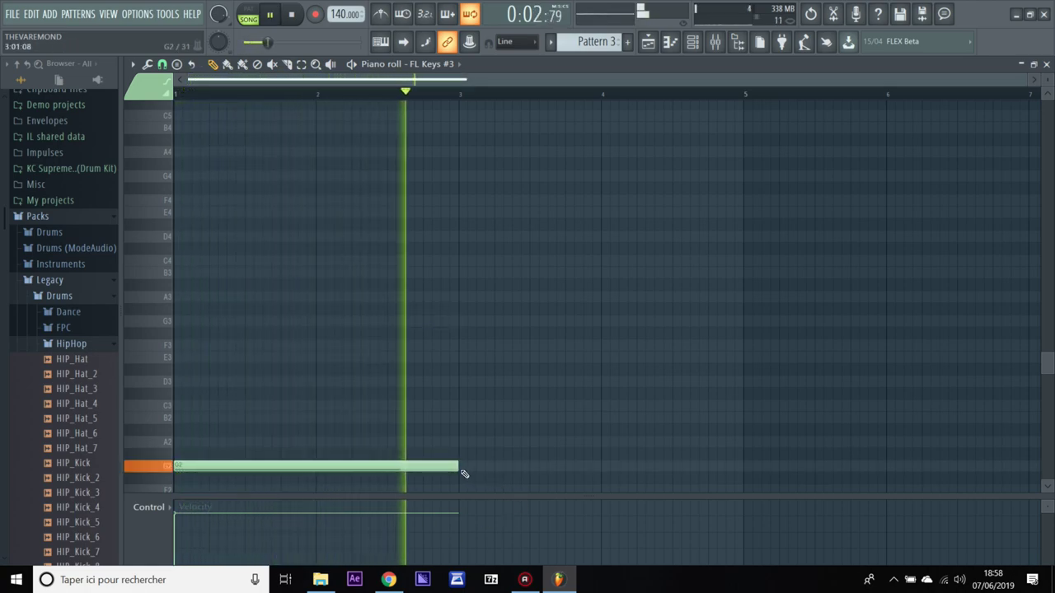
{"action": "left_click_drag", "start_coordinate": [458, 476], "coordinate": [731, 478]}
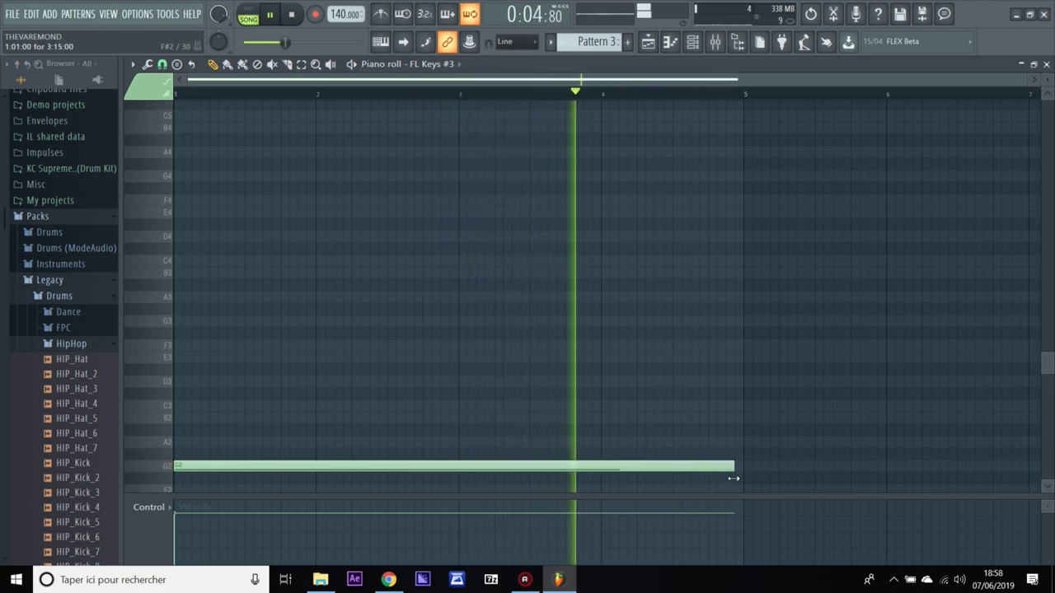
{"action": "left_click", "coordinate": [744, 466]}
- Stop playback and try a four-bar G1 note at bar 1, removing it again
{"action": "scroll", "coordinate": [662, 337], "scroll_direction": "down", "scroll_amount": 5}
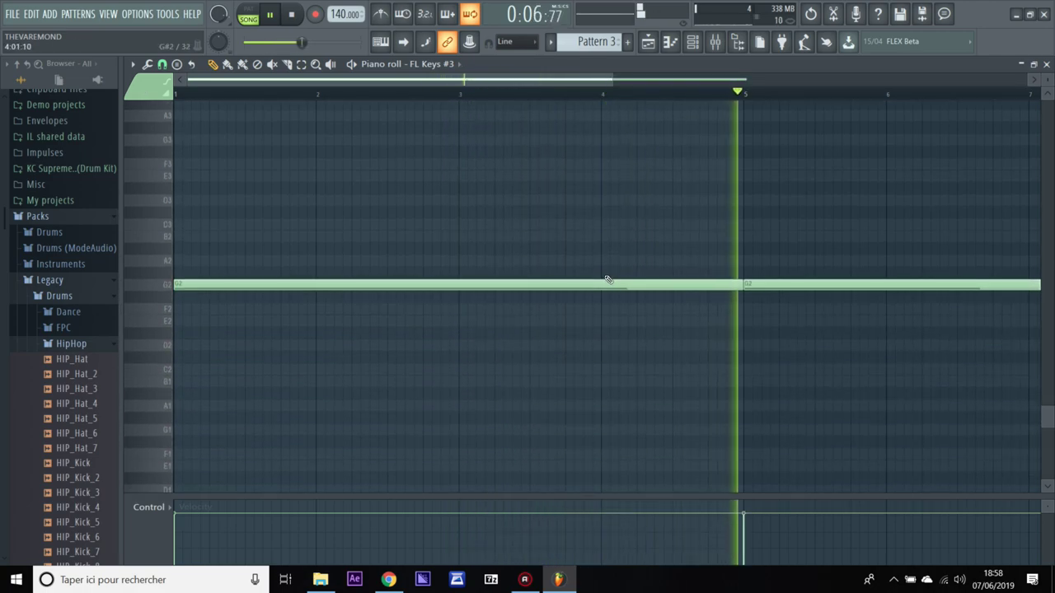
{"action": "key", "text": "space"}
{"action": "left_click", "coordinate": [177, 430]}
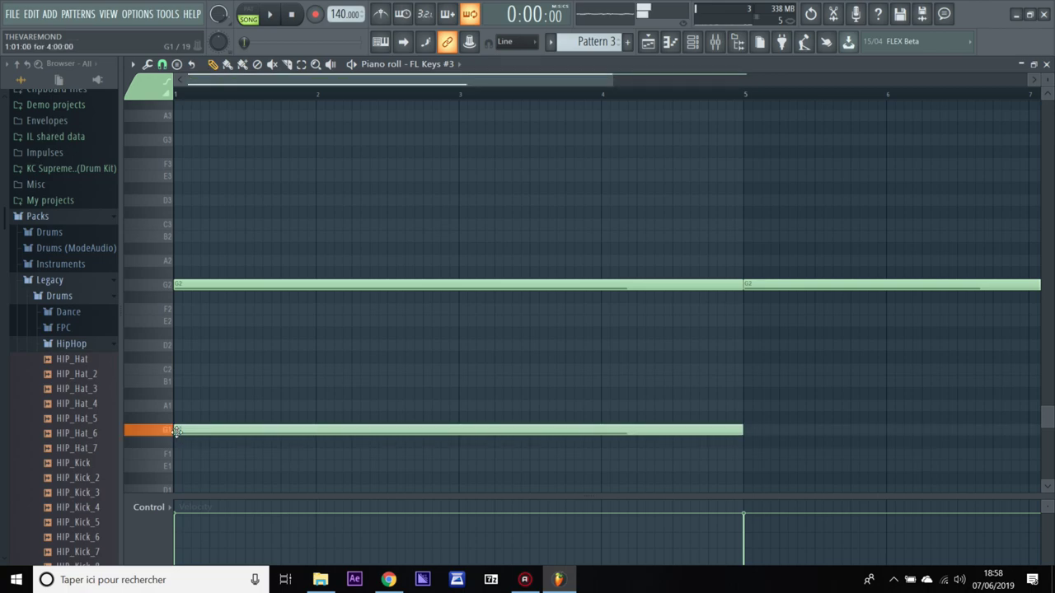
{"action": "right_click", "coordinate": [175, 430]}
- Draw four-bar G3 notes with reduced velocity at bars 1 and 5 above the G2 notes and play them back briefly
{"action": "scroll", "coordinate": [189, 278], "scroll_direction": "up", "scroll_amount": 4}
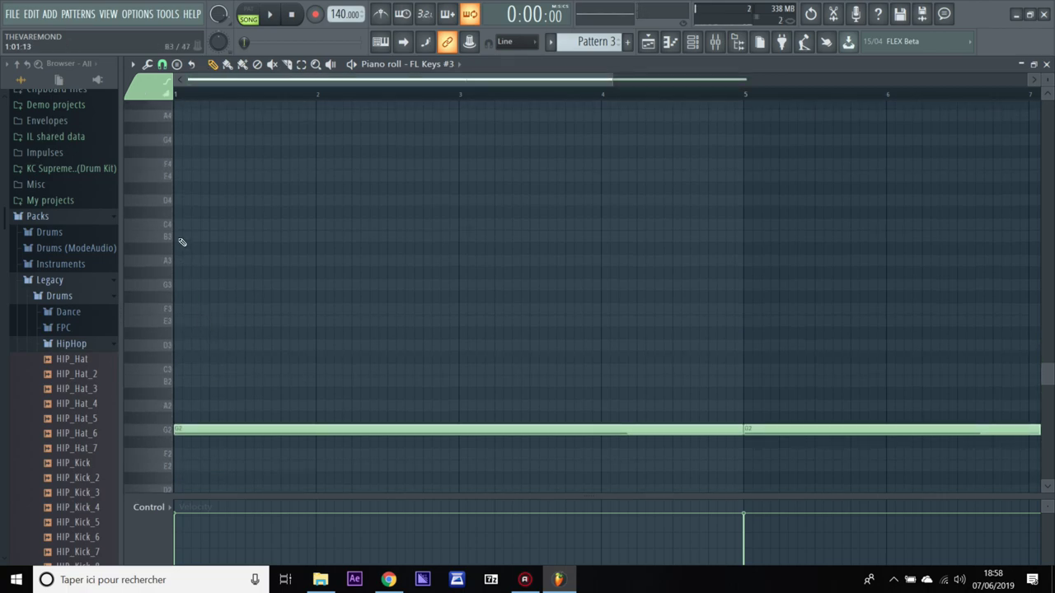
{"action": "left_click", "coordinate": [181, 288]}
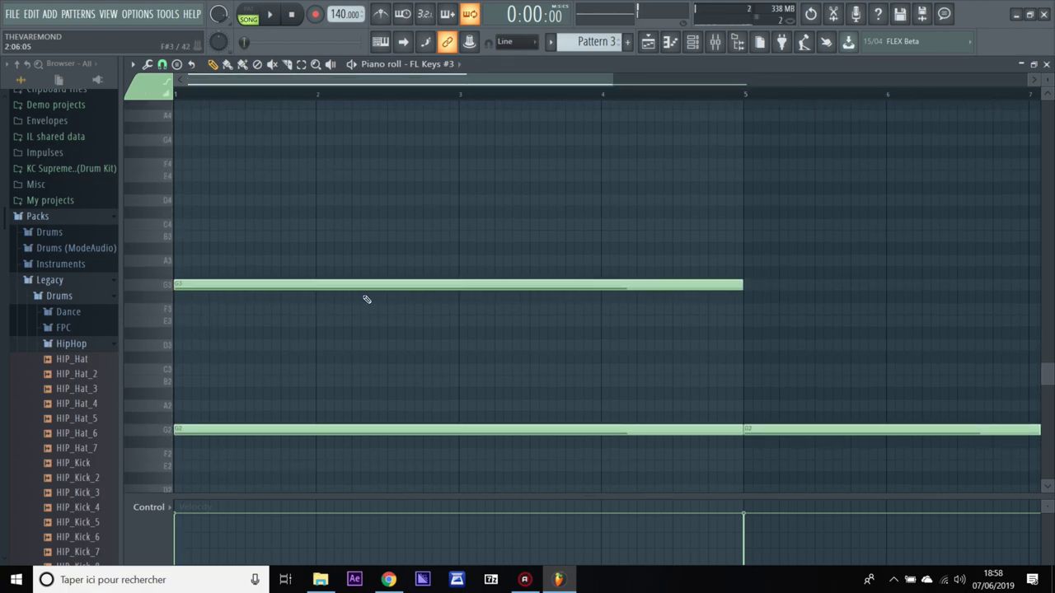
{"action": "left_click_drag", "start_coordinate": [356, 287], "coordinate": [369, 287]}
{"action": "left_click", "coordinate": [190, 529]}
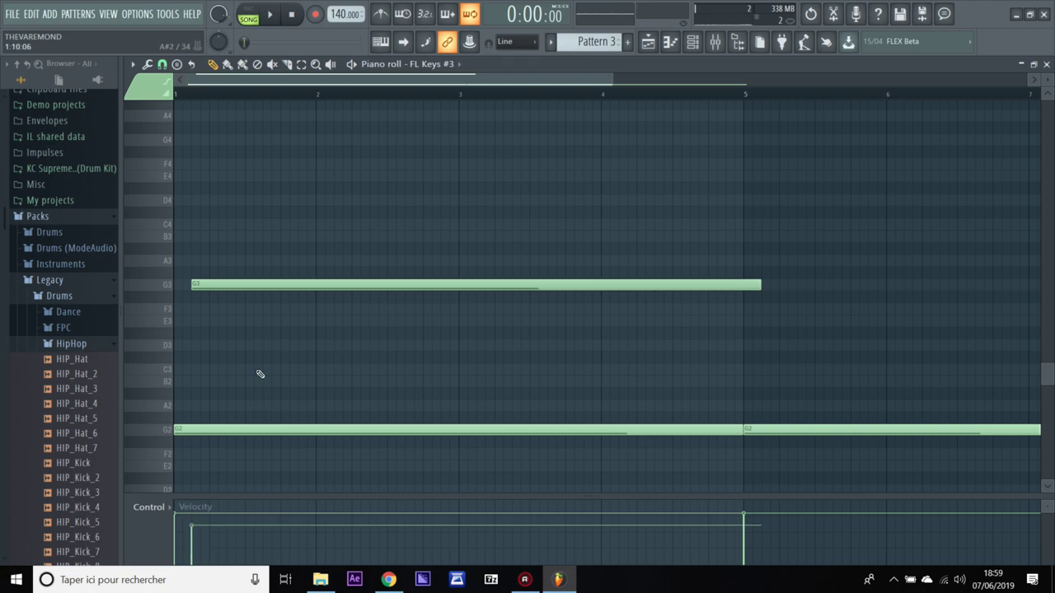
{"action": "left_click_drag", "start_coordinate": [237, 287], "coordinate": [220, 286]}
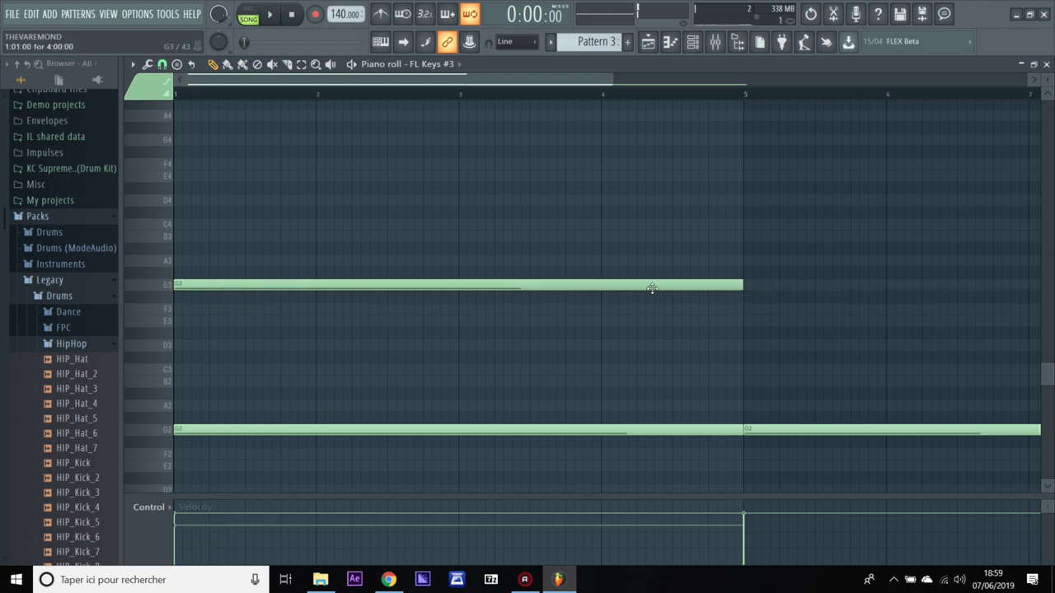
{"action": "left_click", "coordinate": [746, 286]}
{"action": "key", "text": "space"}
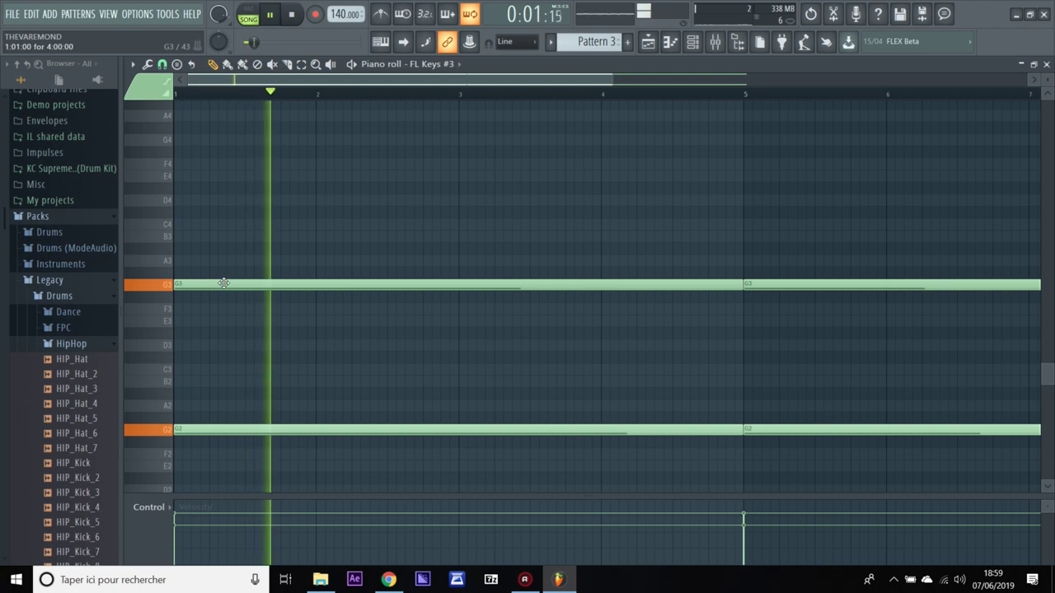
{"action": "key", "text": "space"}
- Raise the velocity of the bar 1 G3 note slightly, keeping its start at bar 1
{"action": "left_click_drag", "start_coordinate": [223, 283], "coordinate": [226, 287]}
{"action": "left_click_drag", "start_coordinate": [188, 526], "coordinate": [190, 519]}
{"action": "left_click_drag", "start_coordinate": [229, 284], "coordinate": [220, 283]}
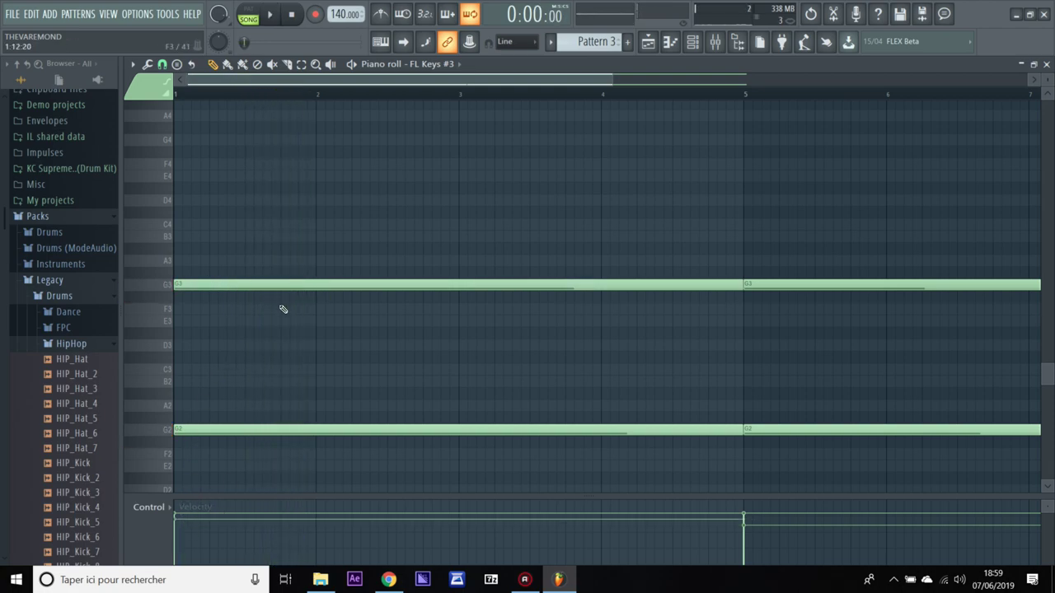
- Redraw the four-bar G3 notes at bars 1 and 5 with the same velocity as the G2 notes
{"action": "right_click", "coordinate": [272, 286]}
{"action": "left_click", "coordinate": [178, 288]}
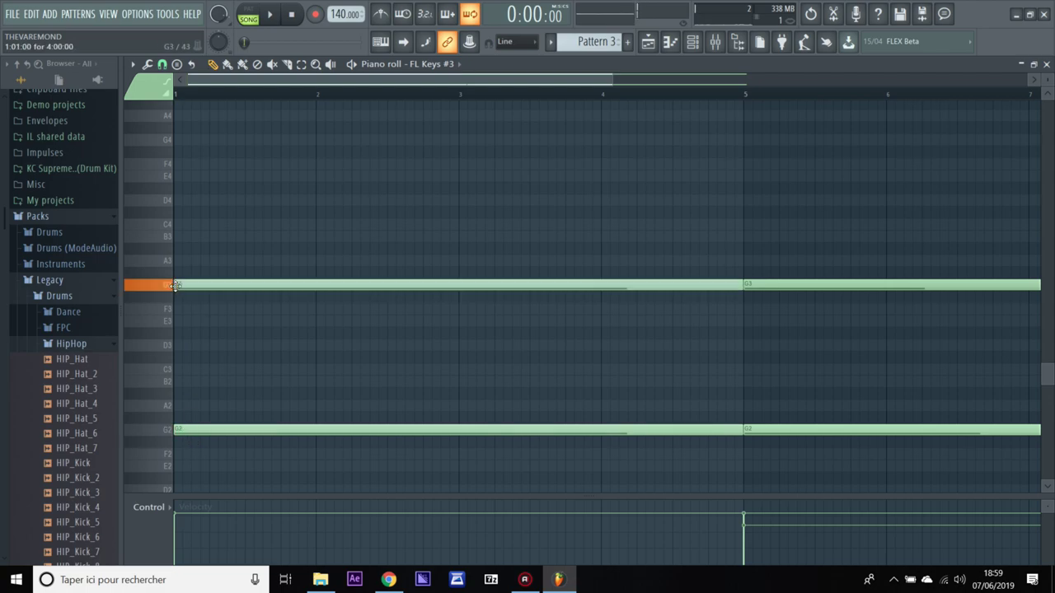
{"action": "right_click", "coordinate": [759, 290]}
{"action": "left_click", "coordinate": [764, 288]}
{"action": "left_click_drag", "start_coordinate": [793, 286], "coordinate": [777, 287]}
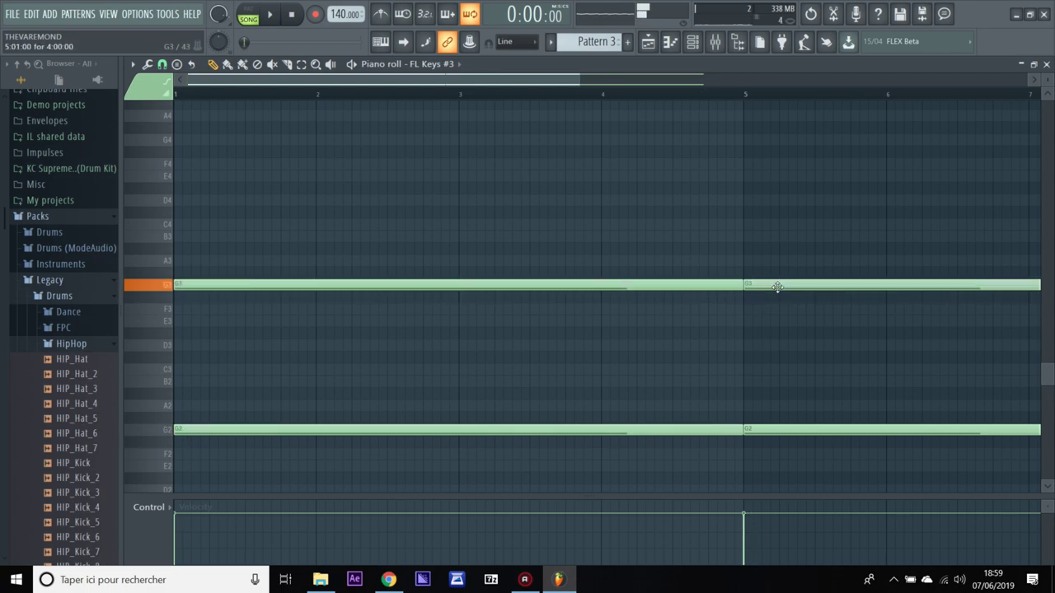
- Play back the song with the octave layer, close the piano roll and stop playback
{"action": "key", "text": "space"}
{"action": "left_click", "coordinate": [1046, 64]}
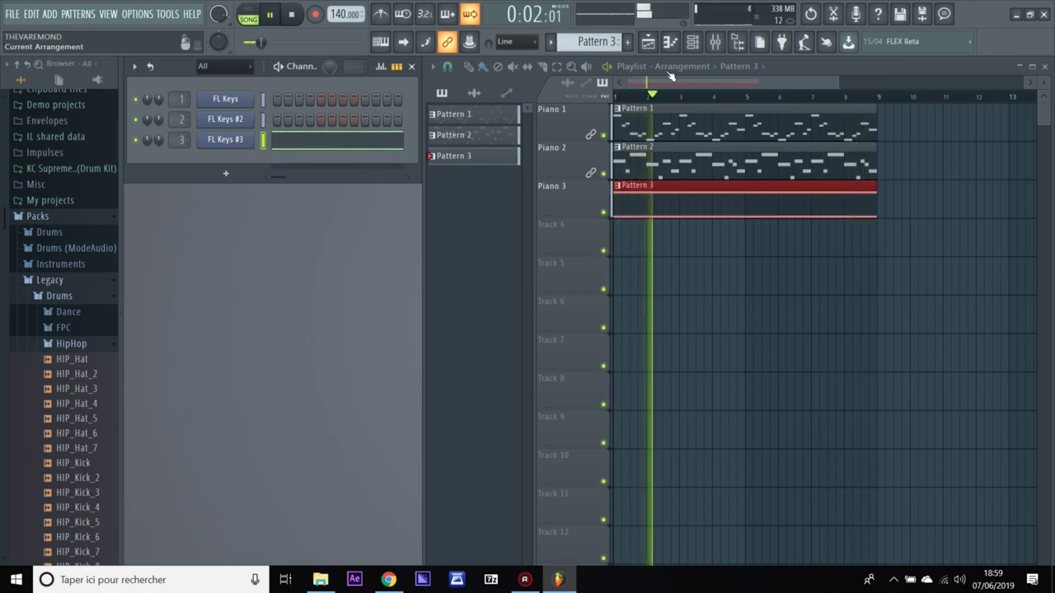
{"action": "key", "text": "space"}
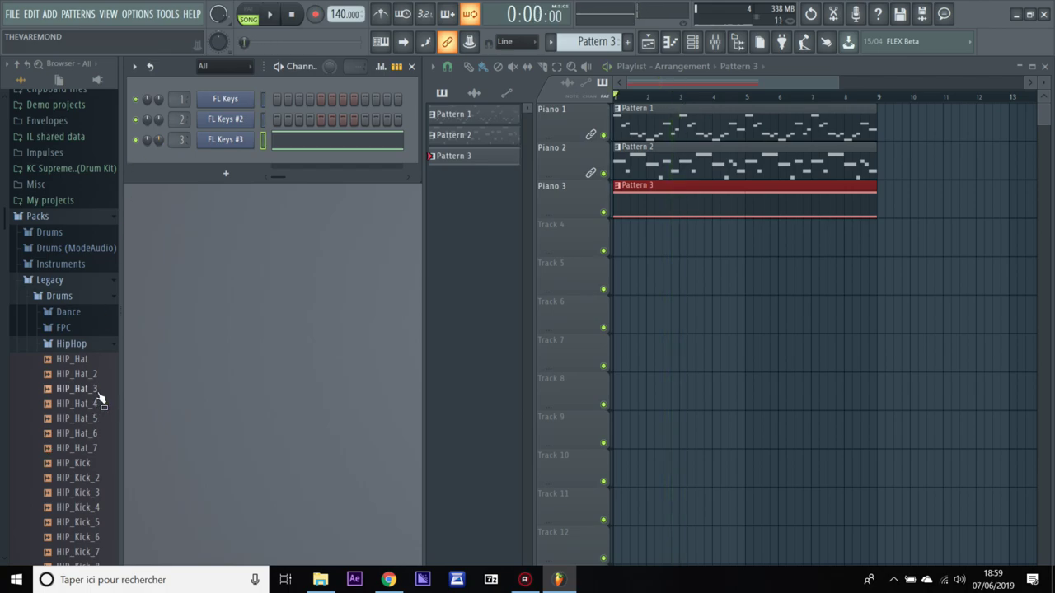
- Place an empty Pattern 4 at bar 1 of the fourth playlist track and name that track Snares
{"action": "left_click_drag", "start_coordinate": [74, 365], "coordinate": [625, 97]}
{"action": "scroll", "coordinate": [605, 42], "scroll_direction": "up", "scroll_amount": 1}
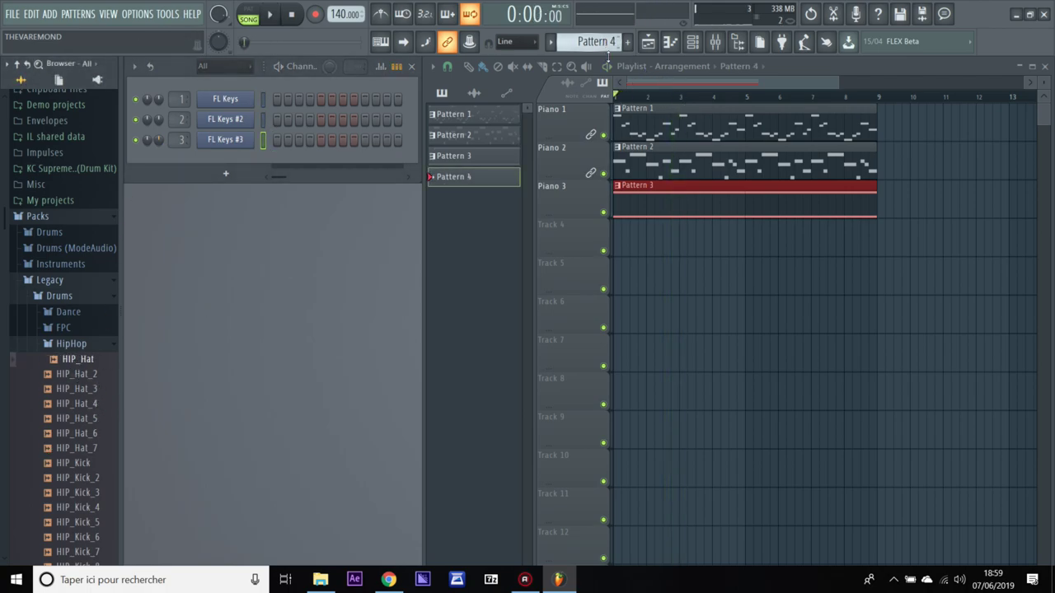
{"action": "left_click", "coordinate": [623, 242]}
{"action": "right_click", "coordinate": [568, 222]}
{"action": "left_click", "coordinate": [608, 229]}
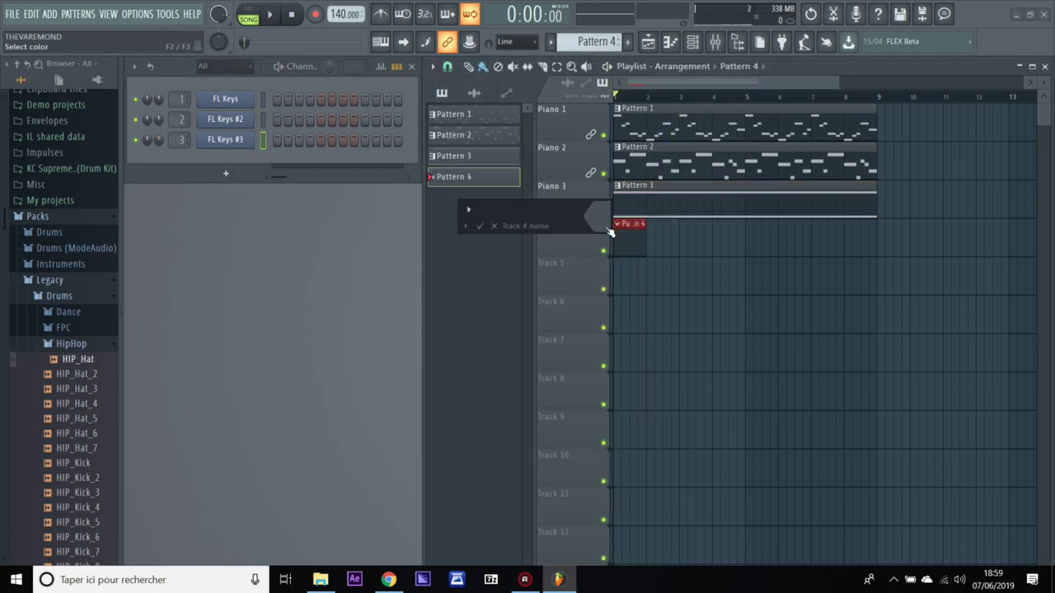
{"action": "key", "text": "Escape"}
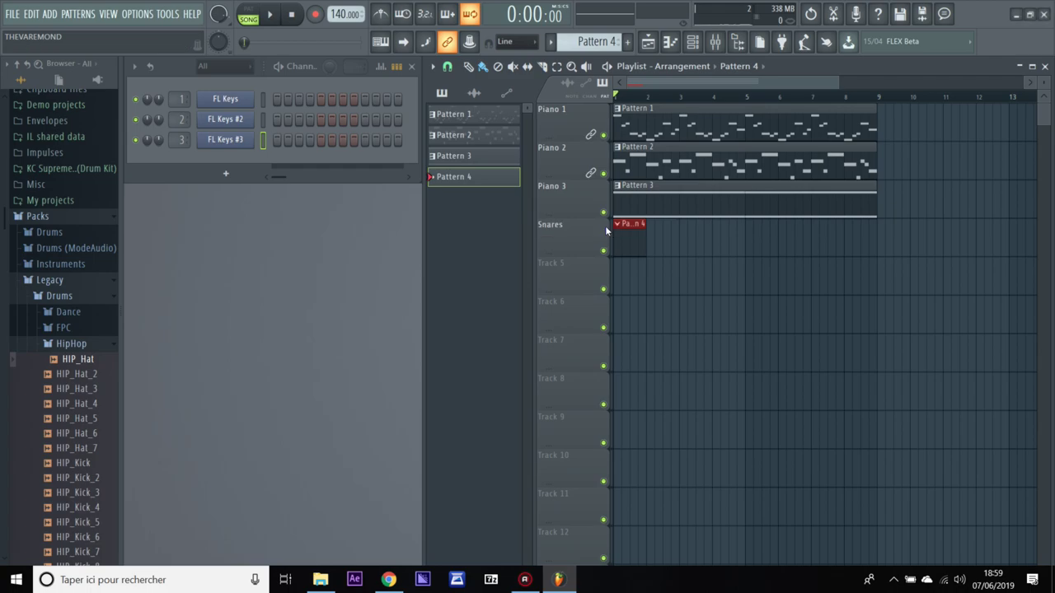
- Audition the HipHop snare samples in the browser, from HIP_Snare through HIP_Snare_9
{"action": "left_click", "coordinate": [82, 387]}
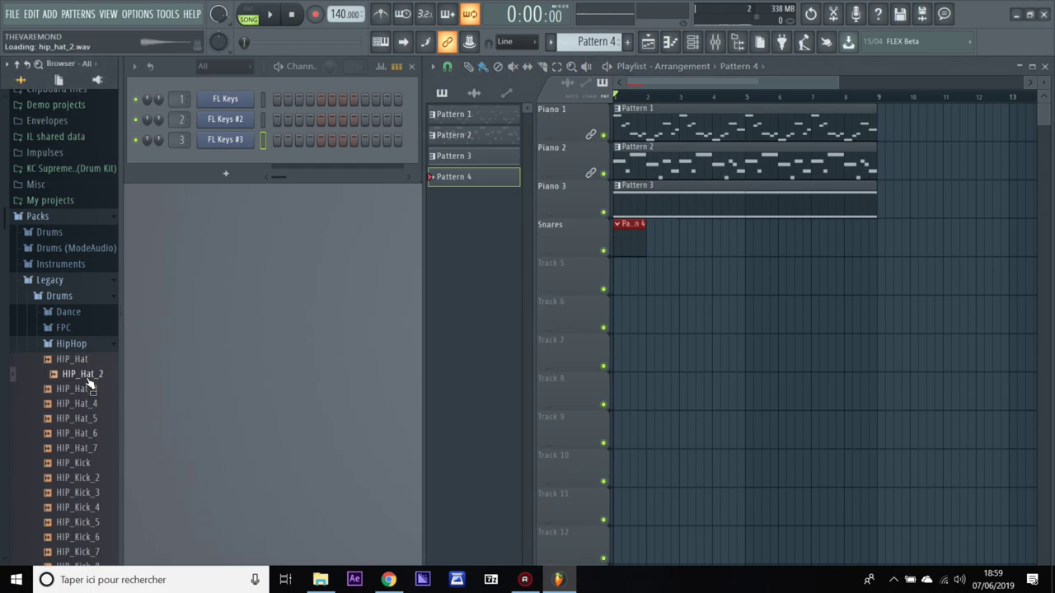
{"action": "scroll", "coordinate": [98, 493], "scroll_direction": "down", "scroll_amount": 4}
{"action": "left_click", "coordinate": [82, 433]}
{"action": "left_click", "coordinate": [89, 448]}
{"action": "left_click", "coordinate": [93, 464]}
{"action": "left_click", "coordinate": [99, 479]}
{"action": "left_click", "coordinate": [101, 493]}
{"action": "left_click", "coordinate": [102, 507]}
{"action": "left_click", "coordinate": [101, 524]}
{"action": "left_click", "coordinate": [102, 538]}
{"action": "left_click", "coordinate": [100, 552]}
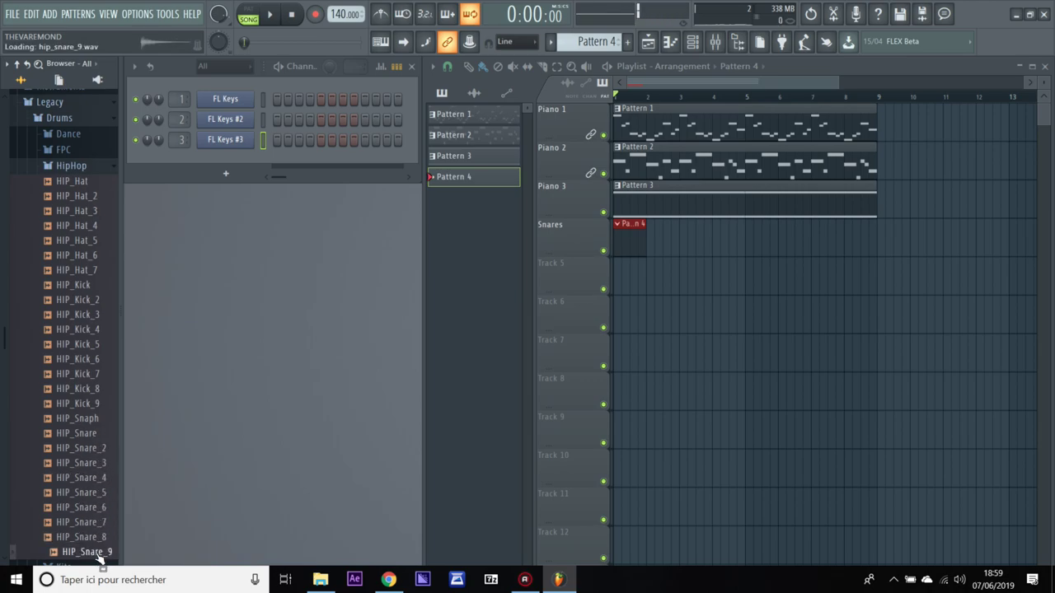
- Add HIP_Snare_2 as a new channel in the channel rack and lock the Piano 3 track to its content
{"action": "left_click", "coordinate": [92, 450]}
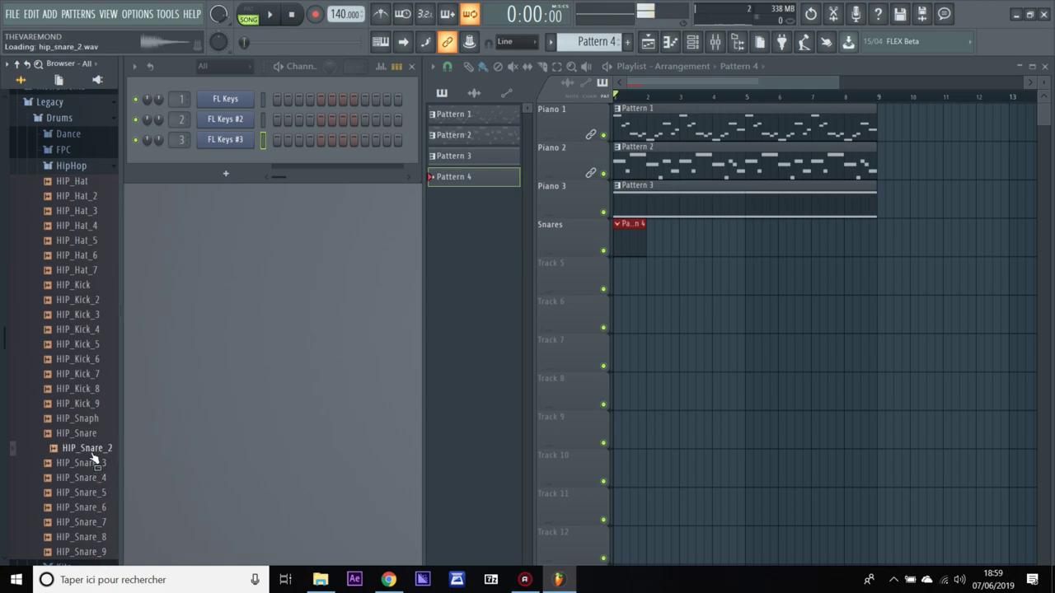
{"action": "left_click_drag", "start_coordinate": [94, 459], "coordinate": [210, 169]}
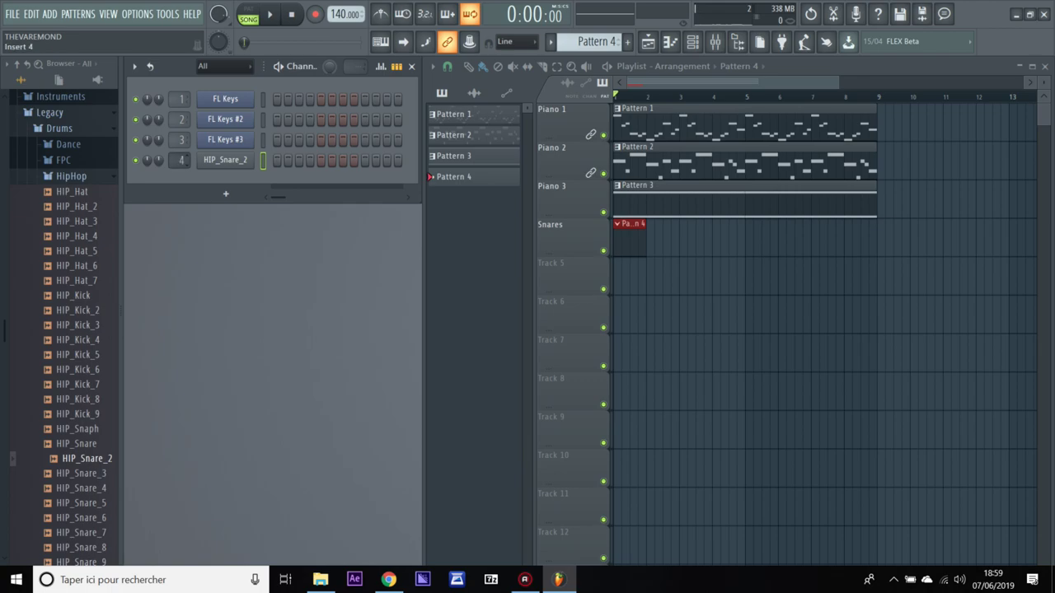
{"action": "right_click", "coordinate": [561, 197]}
{"action": "left_click", "coordinate": [616, 351]}
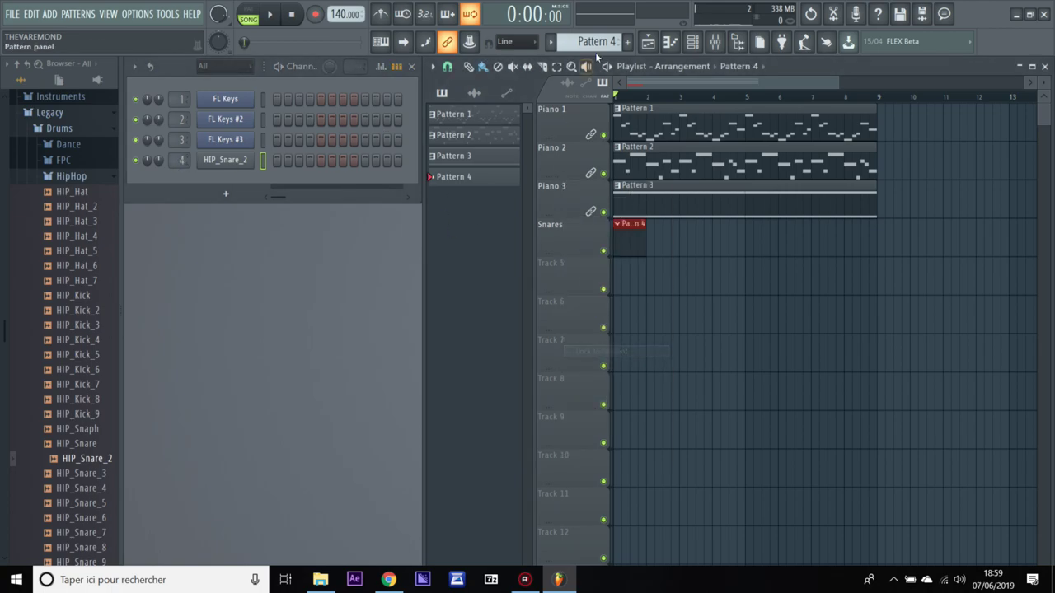
- Open the HIP_Snare_2 piano roll and place one-step C5 hits on step 9 of bar 1 and steps 9 and 15 of bar 2
{"action": "right_click", "coordinate": [245, 162]}
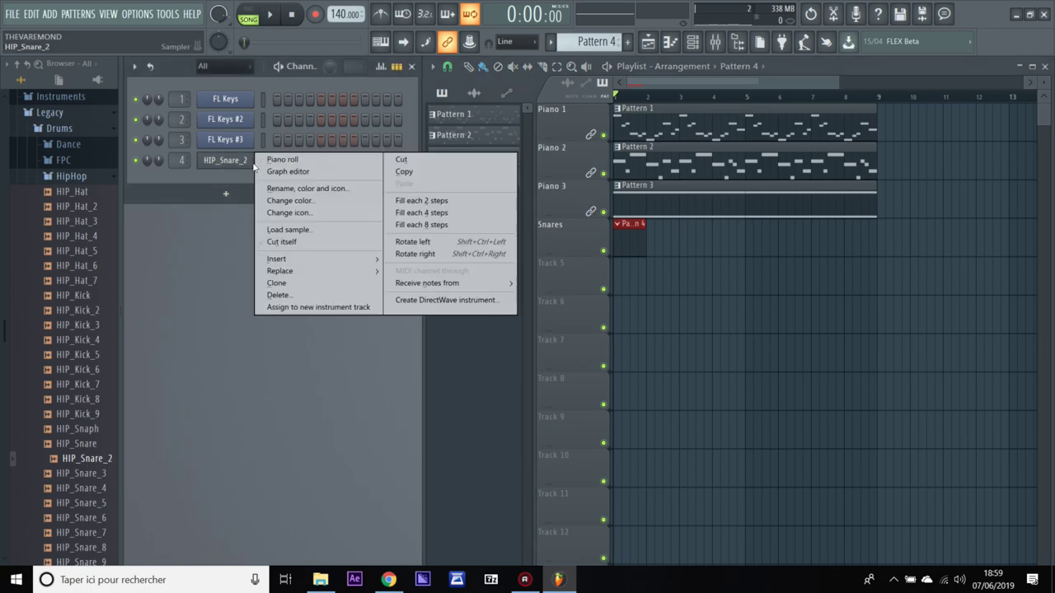
{"action": "left_click", "coordinate": [285, 158]}
{"action": "scroll", "coordinate": [238, 281], "scroll_direction": "up", "scroll_amount": 5}
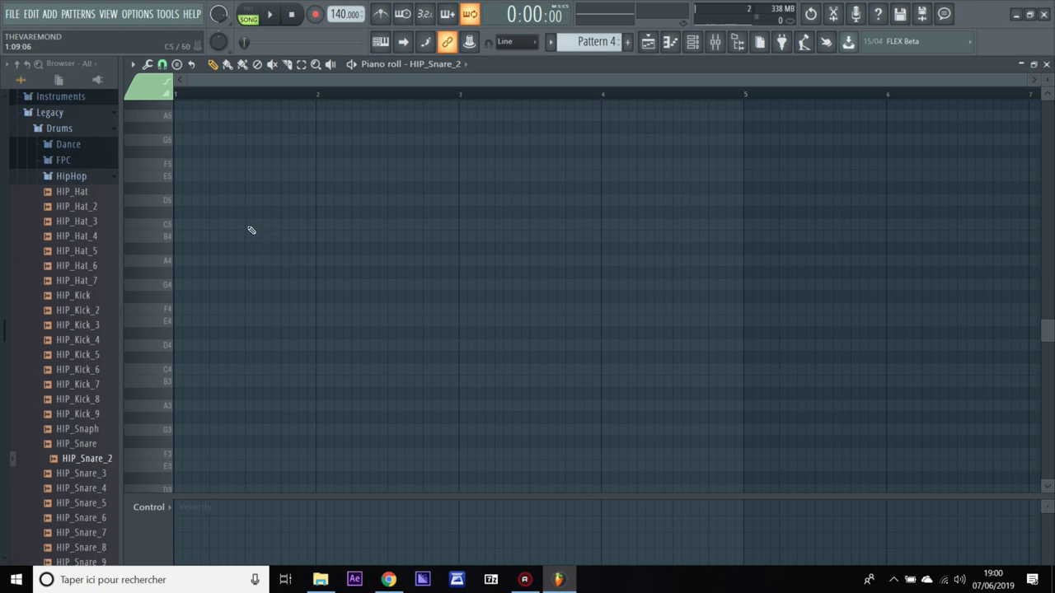
{"action": "left_click", "coordinate": [249, 226]}
{"action": "left_click_drag", "start_coordinate": [794, 240], "coordinate": [258, 227]}
{"action": "key", "text": "space"}
{"action": "left_click", "coordinate": [391, 225]}
{"action": "left_click", "coordinate": [444, 225]}
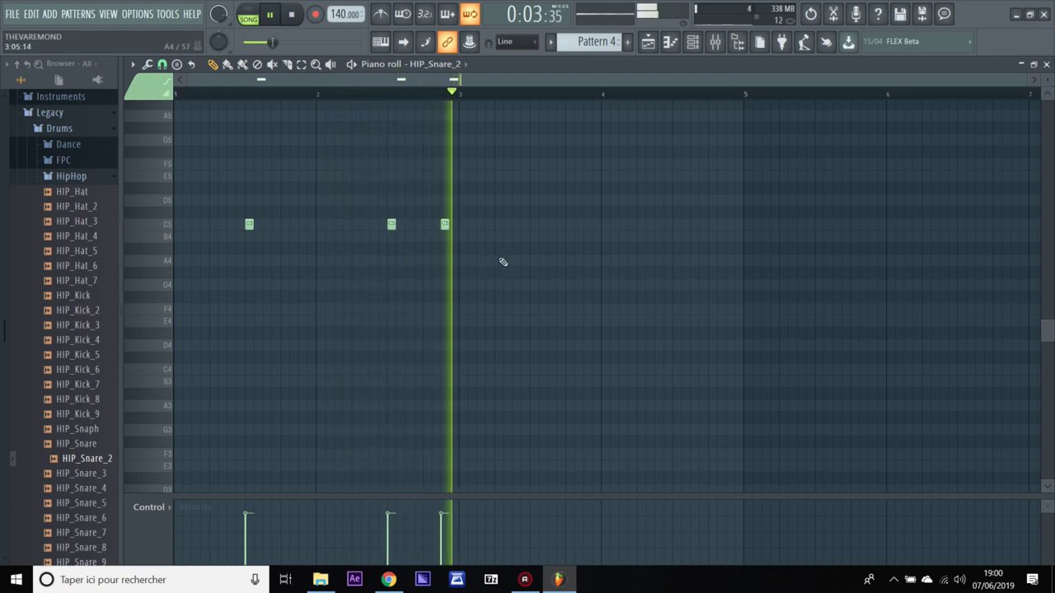
- Add C5 snare hits on step 9 of bar 3 and steps 9, 12 and 15 of bar 4, and start playback
{"action": "left_click", "coordinate": [532, 226]}
{"action": "left_click", "coordinate": [676, 226]}
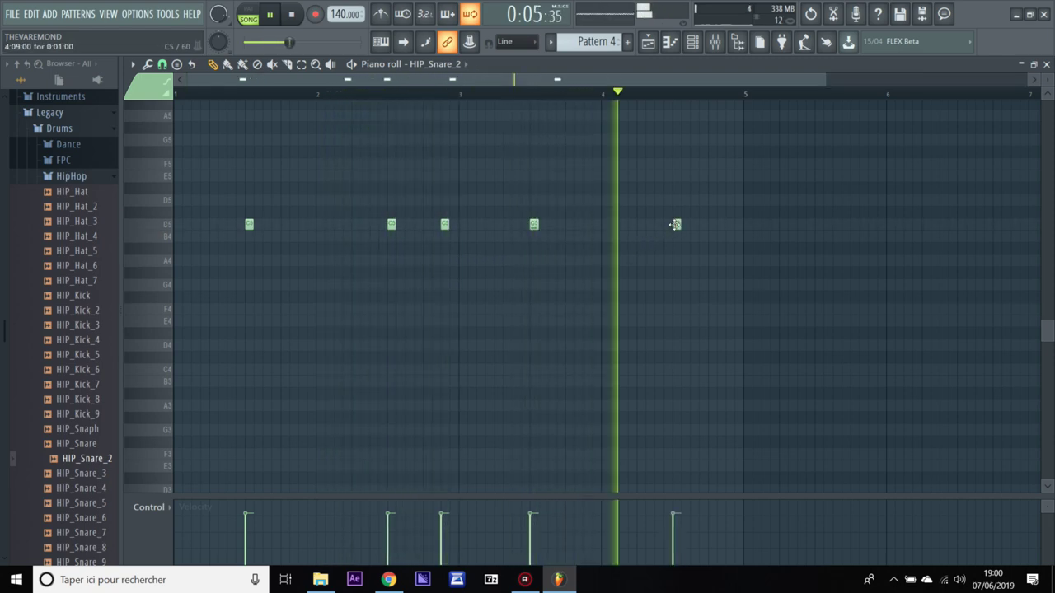
{"action": "key", "text": "space"}
{"action": "left_click", "coordinate": [712, 226]}
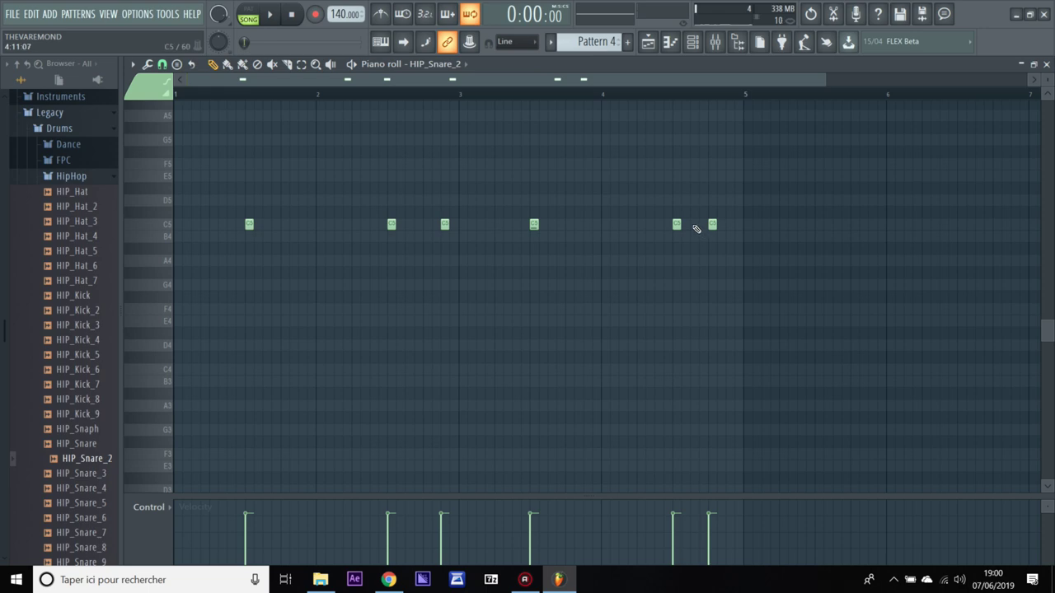
{"action": "left_click_drag", "start_coordinate": [700, 226], "coordinate": [702, 224]}
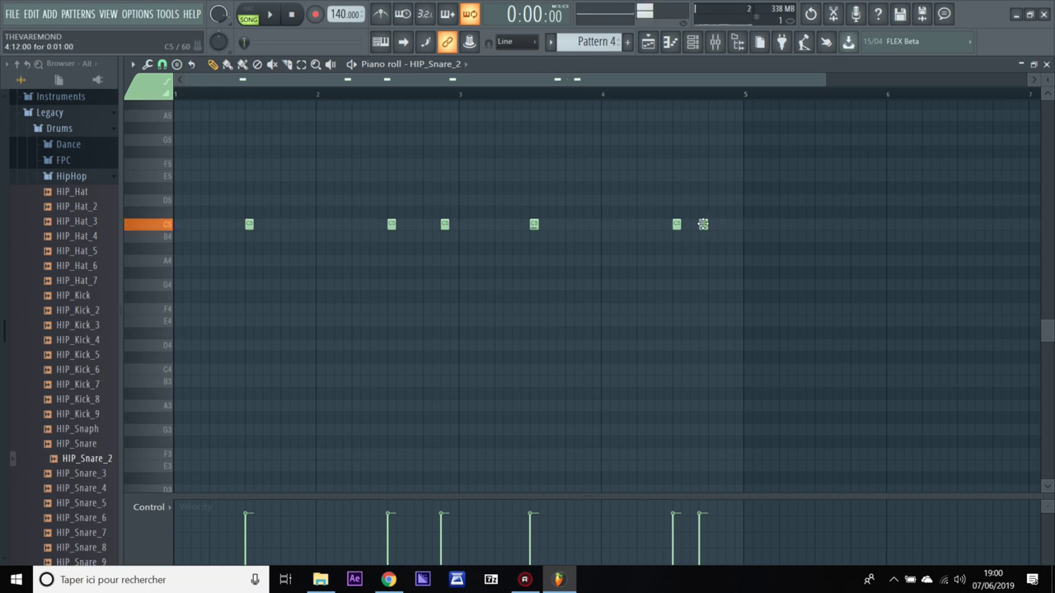
{"action": "left_click", "coordinate": [730, 224]}
{"action": "key", "text": "space"}
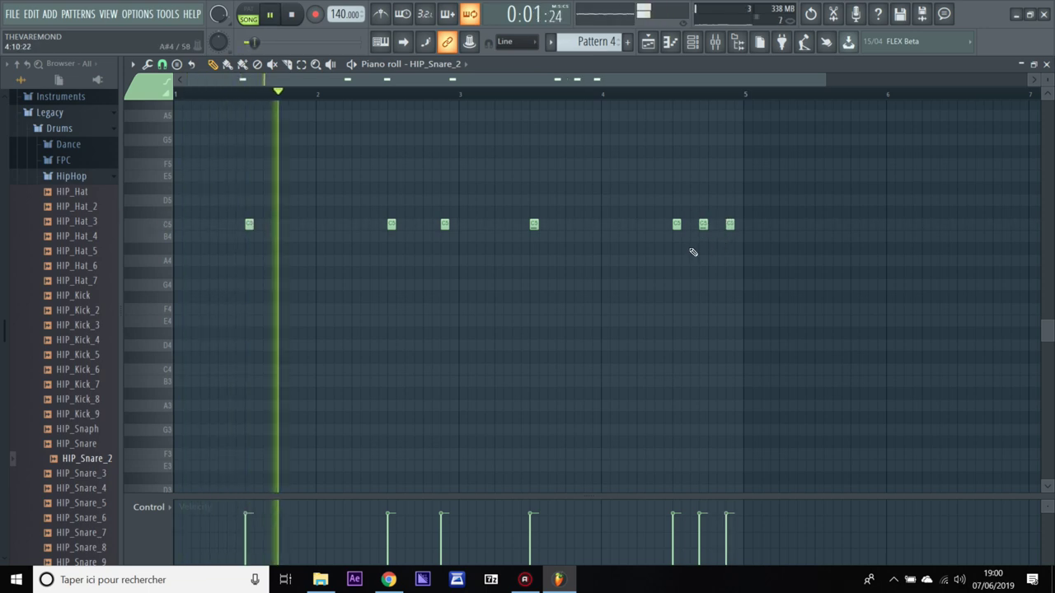
- Duplicate the four-bar snare rhythm into bars 5 to 8 and close the piano roll
{"action": "key", "text": "ctrl+a"}
{"action": "key", "text": "ctrl+b"}
{"action": "left_click_drag", "start_coordinate": [597, 80], "coordinate": [434, 81]}
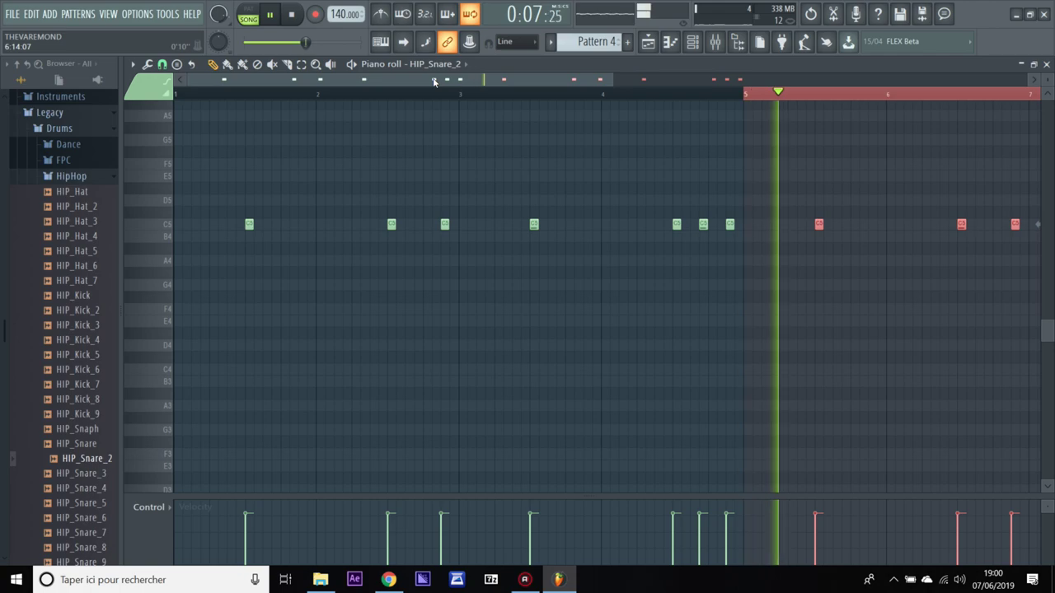
{"action": "left_click", "coordinate": [1045, 66]}
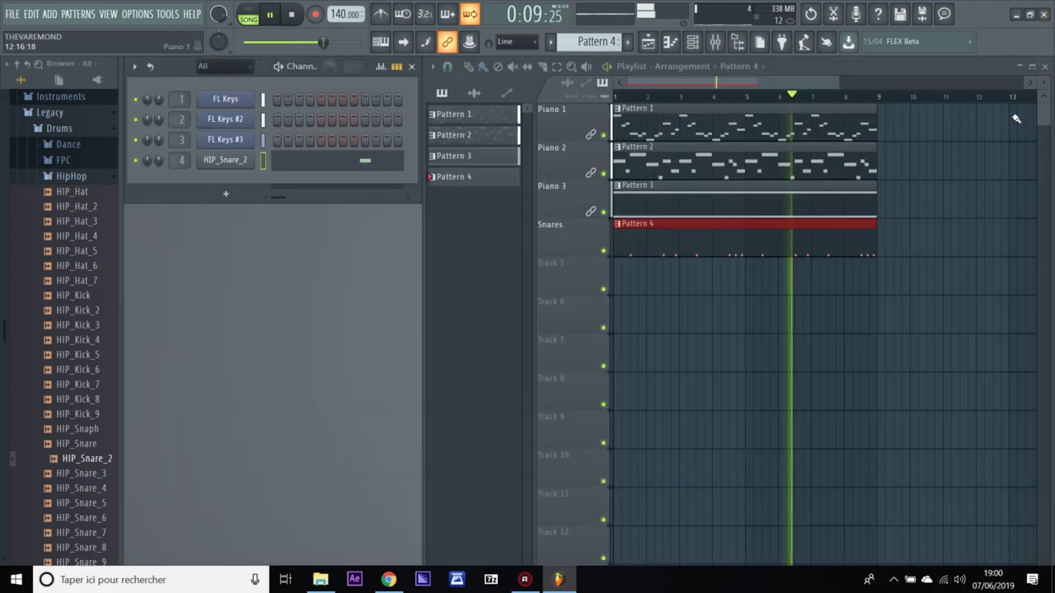
- Lock the Snares track to its content, then place a new Pattern 5 clip at bar 1 of Track 5 and stop playback
{"action": "right_click", "coordinate": [562, 221]}
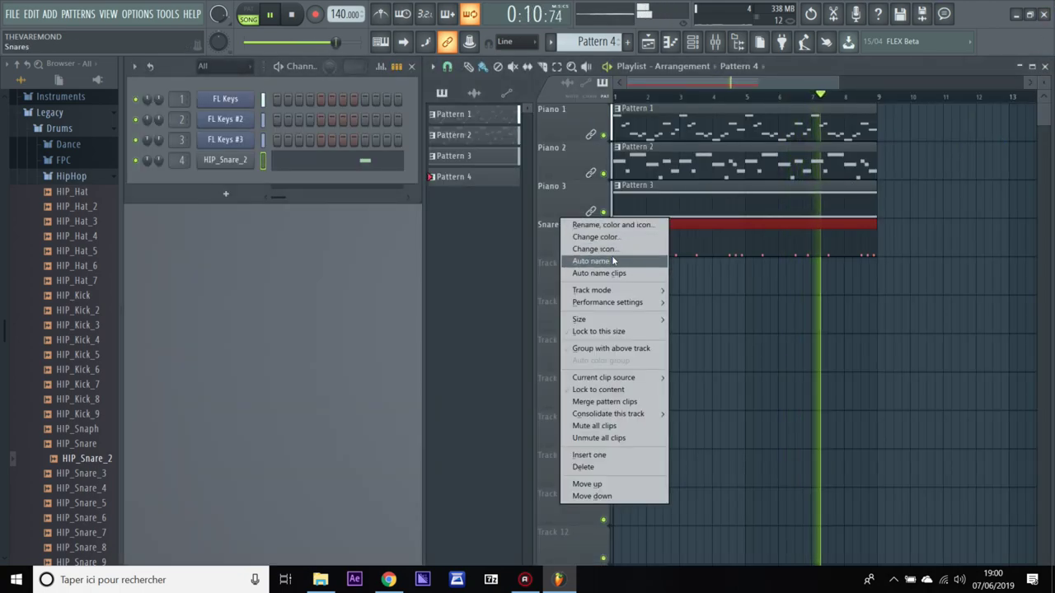
{"action": "left_click", "coordinate": [605, 401]}
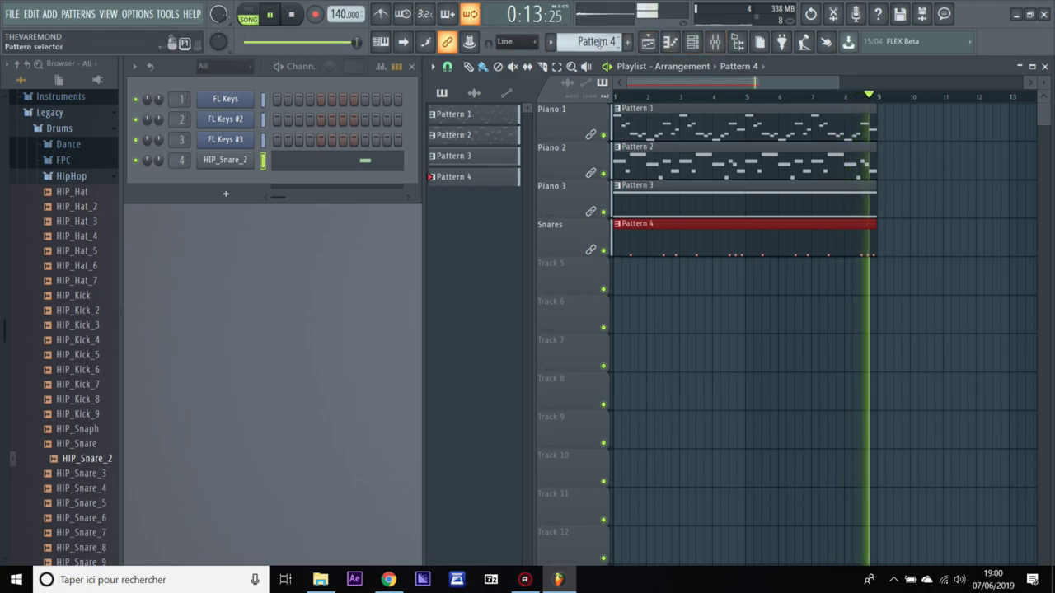
{"action": "left_click", "coordinate": [627, 41]}
{"action": "left_click", "coordinate": [628, 279]}
{"action": "left_click_drag", "start_coordinate": [629, 279], "coordinate": [623, 281]}
{"action": "key", "text": "space"}
- Rename Track 5 to Hi Hats
{"action": "right_click", "coordinate": [561, 257]}
{"action": "left_click", "coordinate": [623, 262]}
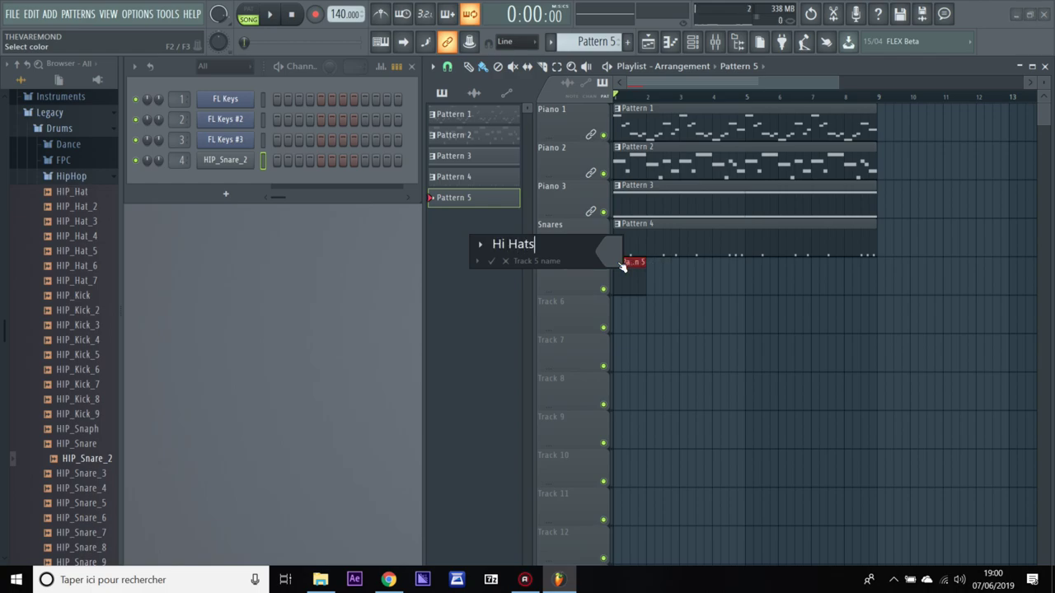
{"action": "key", "text": "Return"}
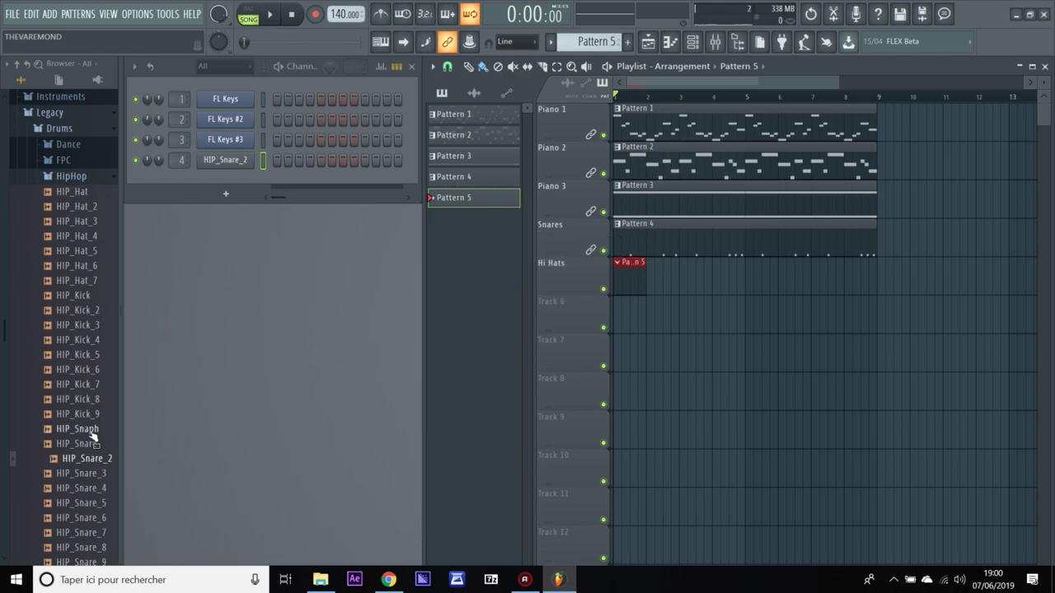
- Audition the HipHop hat samples and add HIP_Hat_6 as a new channel in the channel rack
{"action": "left_click", "coordinate": [88, 284]}
{"action": "left_click", "coordinate": [90, 267]}
{"action": "left_click", "coordinate": [92, 253]}
{"action": "left_click", "coordinate": [93, 266]}
{"action": "left_click_drag", "start_coordinate": [93, 266], "coordinate": [239, 192]}
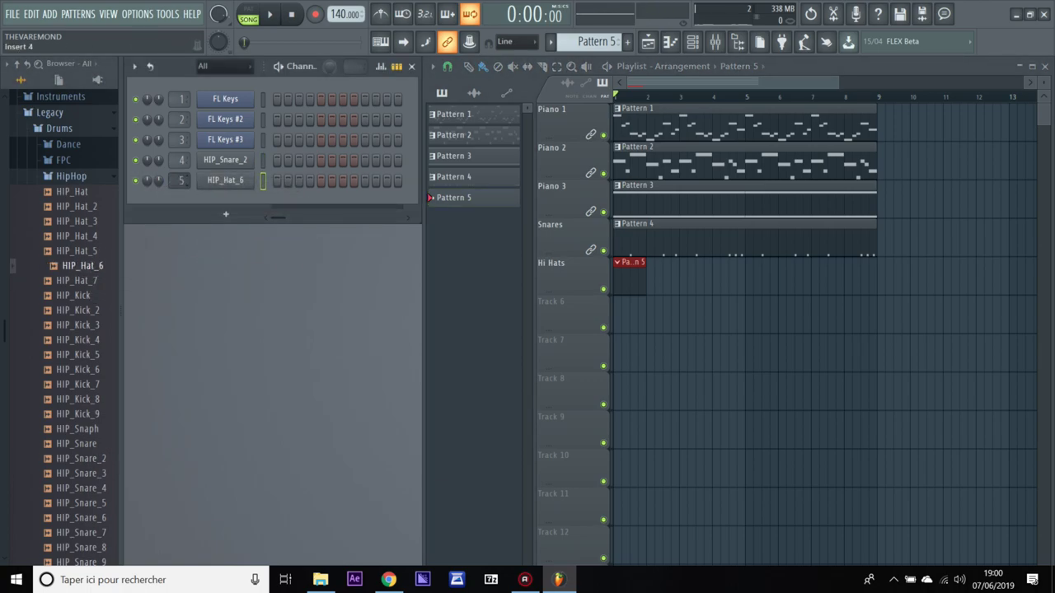
- Open the HIP_Hat_6 piano roll, set the snap to 1/6 step and fill step 1 of bar 1 with six C5 hits
{"action": "right_click", "coordinate": [199, 175]}
{"action": "left_click", "coordinate": [236, 179]}
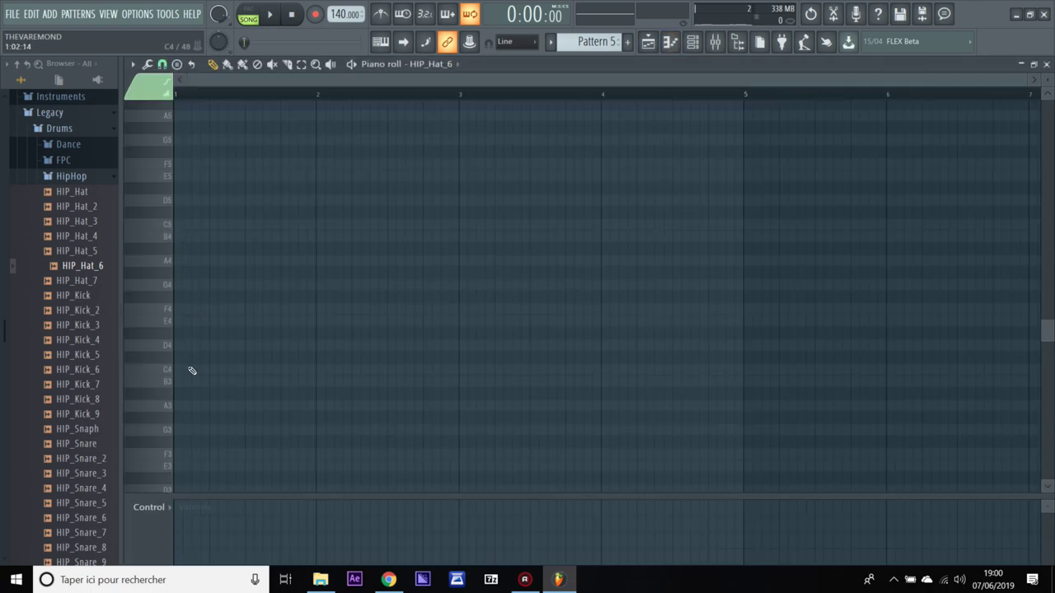
{"action": "left_click", "coordinate": [180, 225]}
{"action": "left_click_drag", "start_coordinate": [1022, 79], "coordinate": [592, 79]}
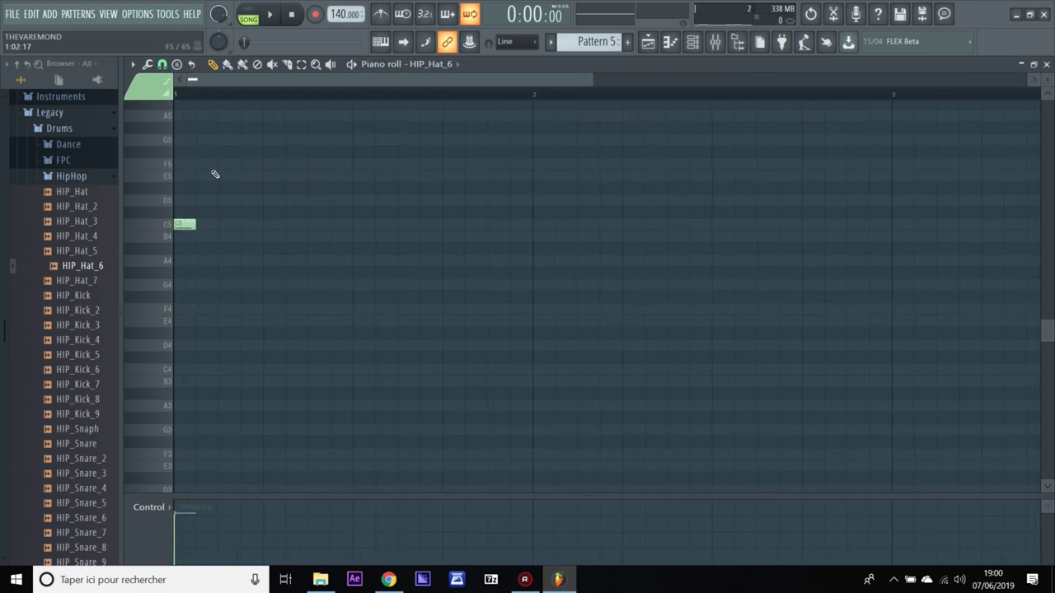
{"action": "left_click", "coordinate": [162, 65]}
{"action": "left_click", "coordinate": [177, 139]}
{"action": "left_click", "coordinate": [182, 225]}
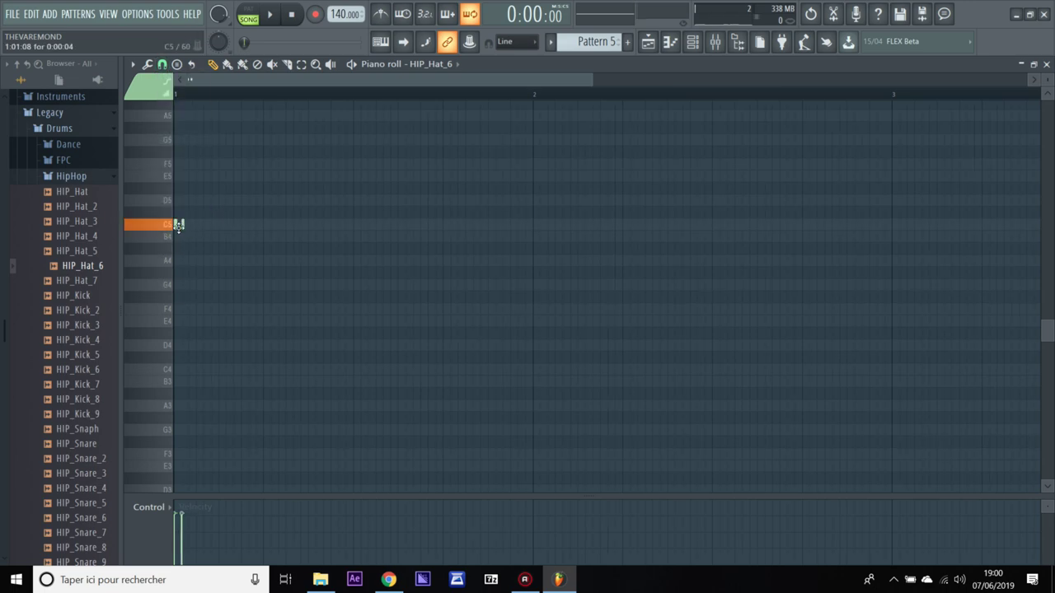
{"action": "left_click", "coordinate": [184, 225]}
{"action": "left_click", "coordinate": [189, 225]}
{"action": "left_click", "coordinate": [190, 225]}
{"action": "left_click", "coordinate": [193, 225]}
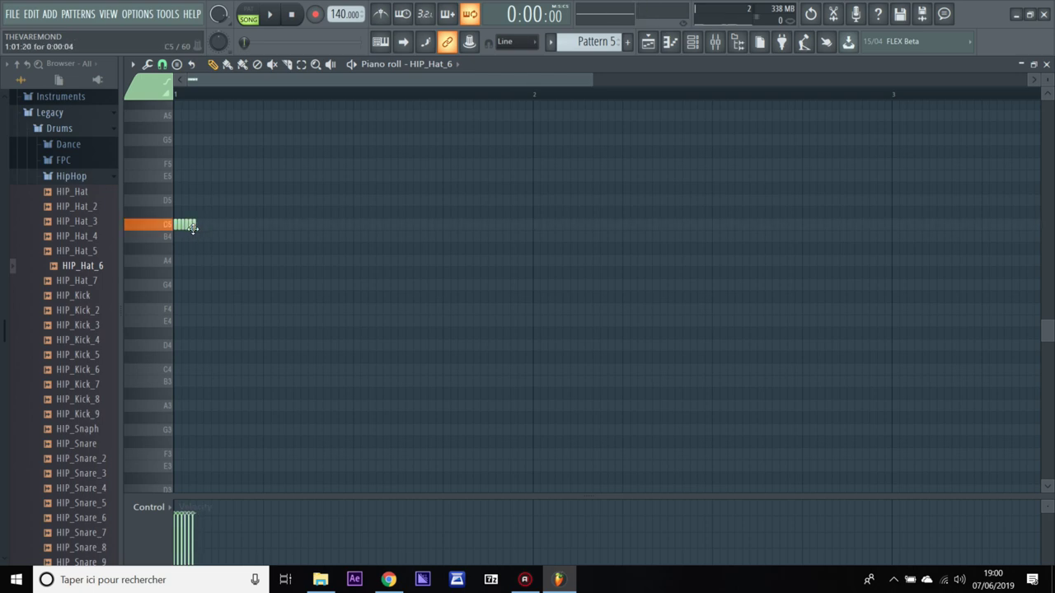
- Set the snap to 1/4 beat, add C5 hits on steps 3, 5, 7, 8, 9, 11, 13 and 15 of bar 1, and play them
{"action": "left_click", "coordinate": [162, 65]}
{"action": "left_click", "coordinate": [182, 212]}
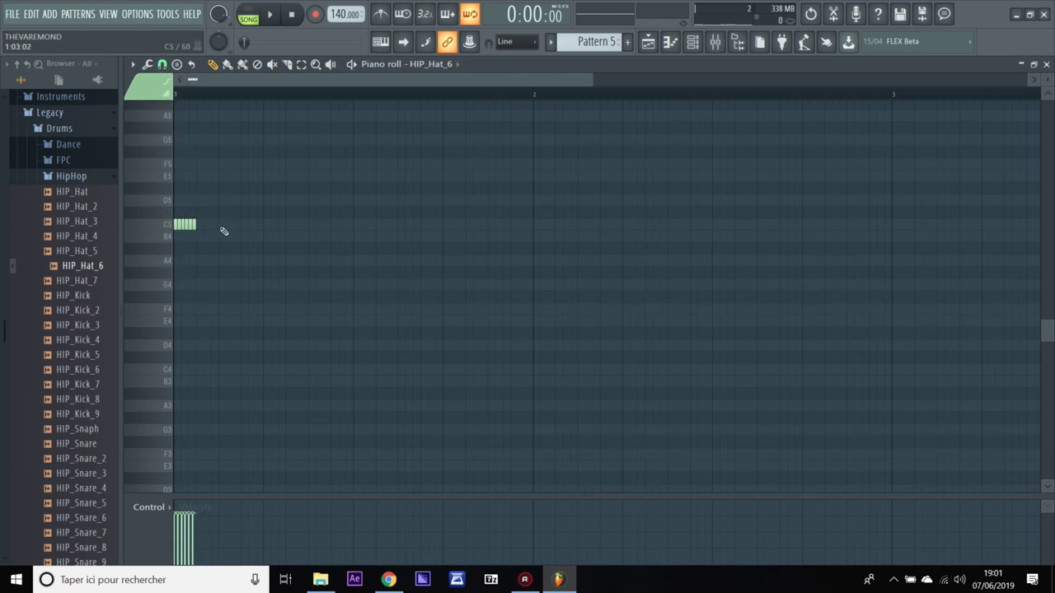
{"action": "key", "text": "space"}
{"action": "key", "text": "space"}
{"action": "left_click", "coordinate": [265, 225]}
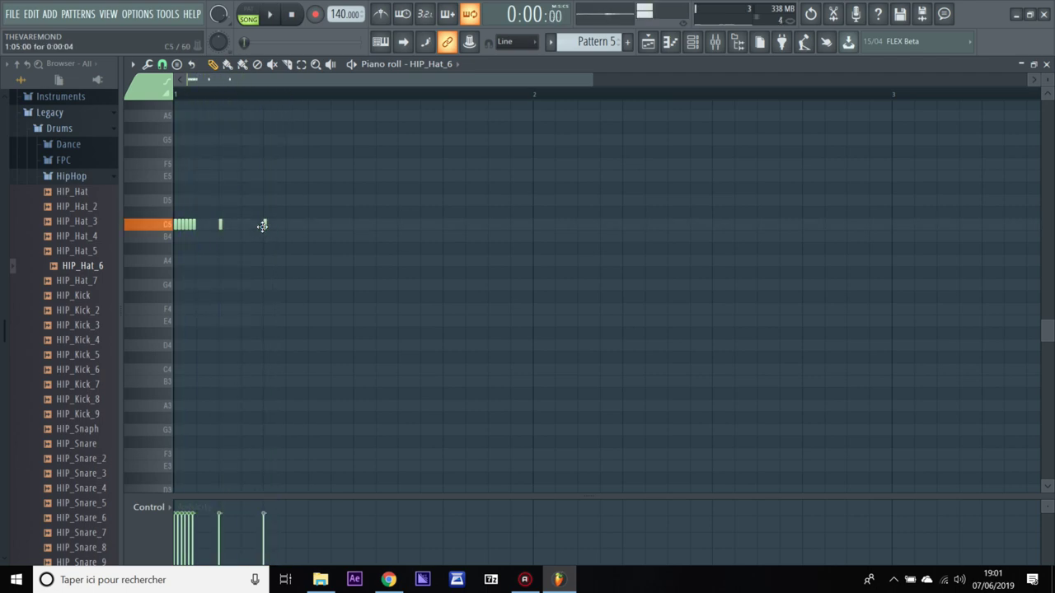
{"action": "left_click", "coordinate": [355, 225]}
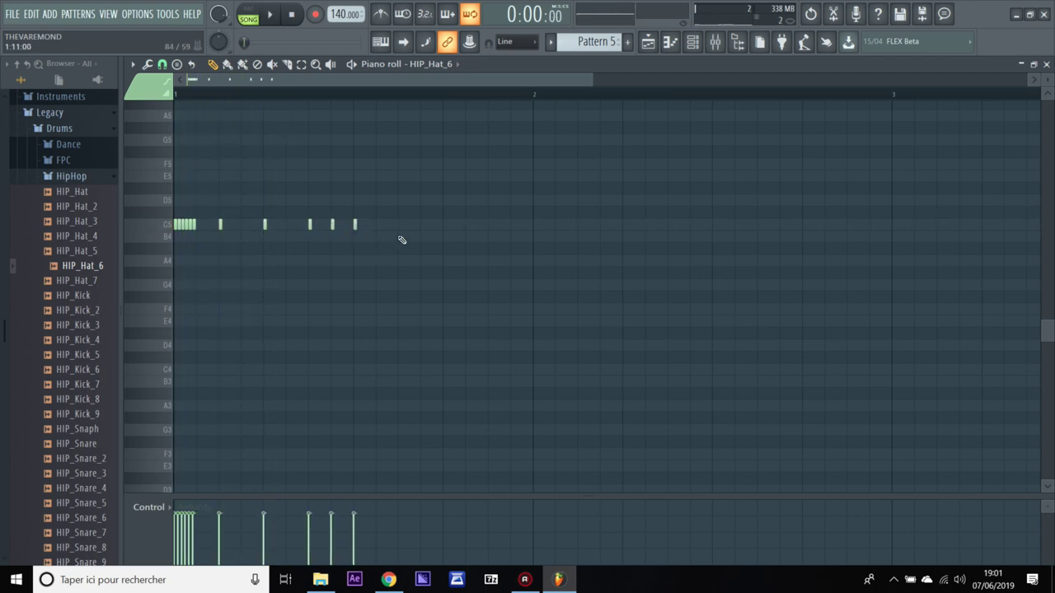
{"action": "left_click", "coordinate": [490, 229]}
{"action": "key", "text": "space"}
{"action": "key", "text": "space"}
{"action": "key", "text": "space"}
{"action": "key", "text": "space"}
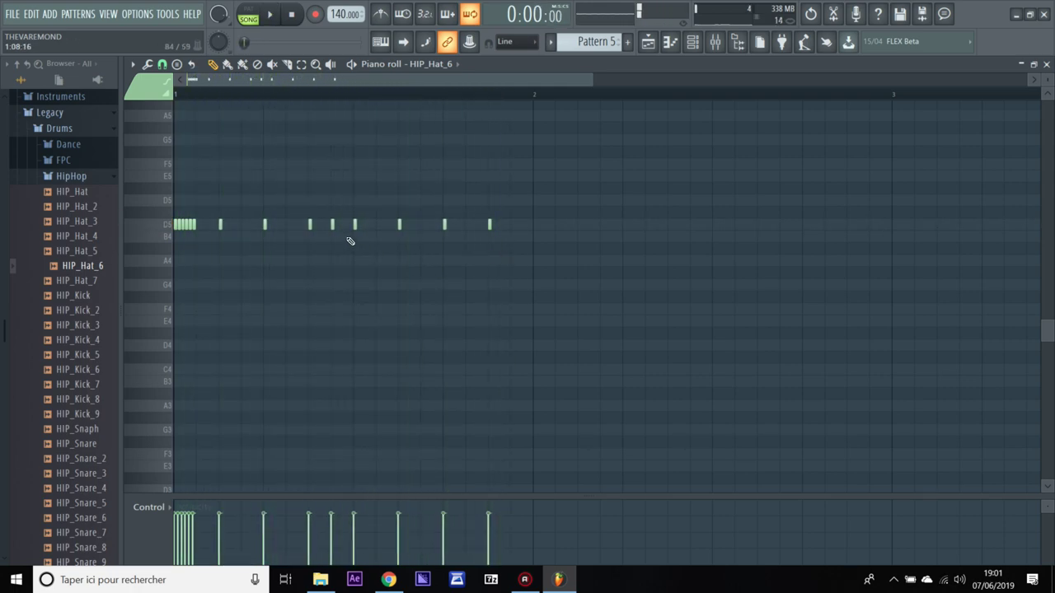
{"action": "key", "text": "space"}
{"action": "key", "text": "space"}
- Lower the hat hits on steps 11, 13 and 15 of bar 1 to F4 and play the result
{"action": "left_click_drag", "start_coordinate": [399, 225], "coordinate": [401, 310]}
{"action": "left_click_drag", "start_coordinate": [444, 228], "coordinate": [445, 310]}
{"action": "left_click_drag", "start_coordinate": [490, 225], "coordinate": [489, 310]}
{"action": "key", "text": "space"}
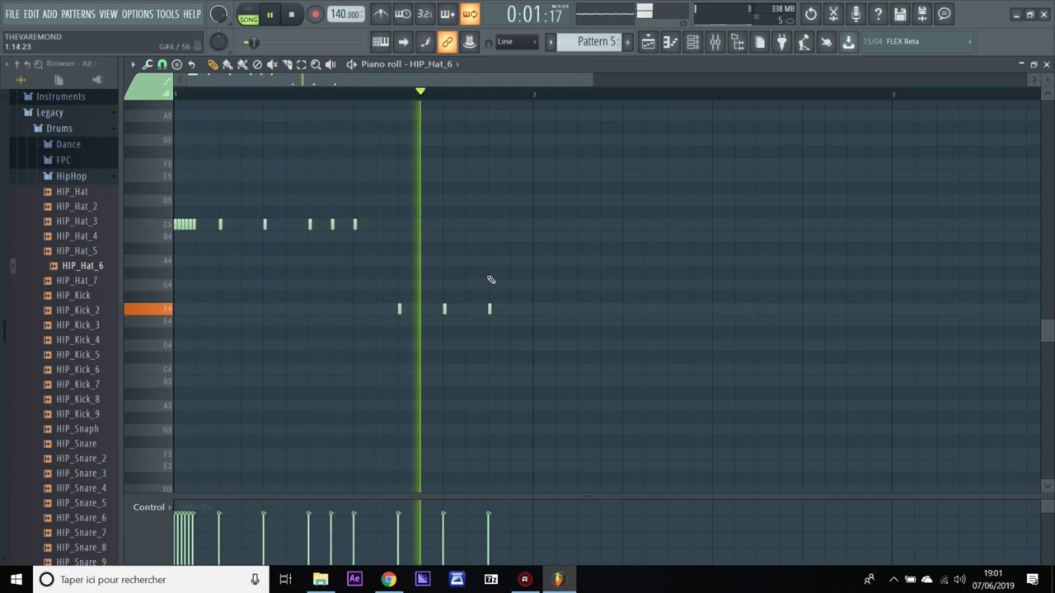
{"action": "key", "text": "space"}
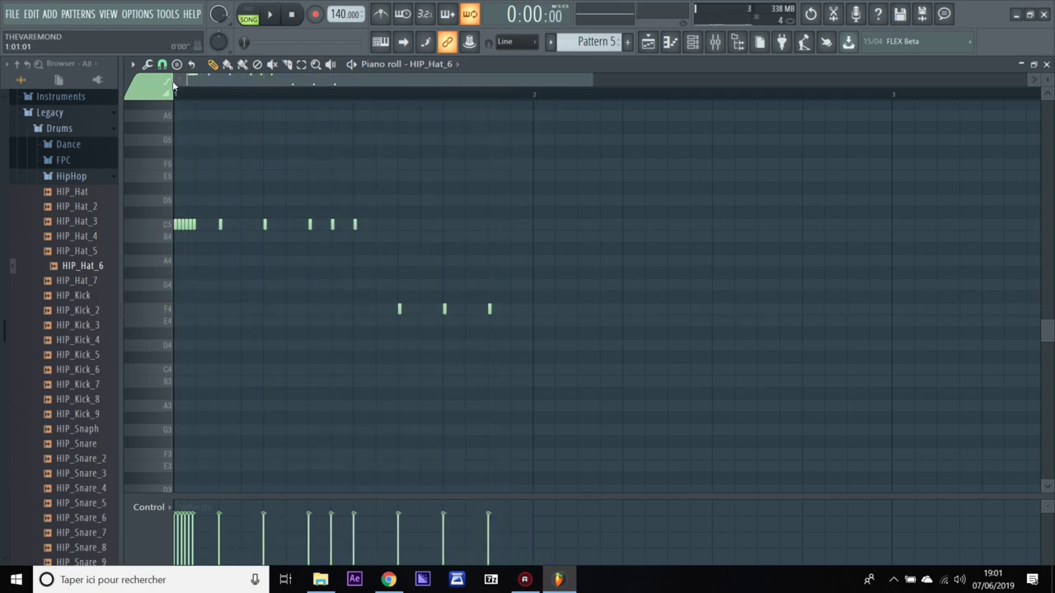
- Add C5 hat hits on steps 1 to 5, 7 and 9 to 12 of bar 2, playing back to check the rhythm
{"action": "left_click", "coordinate": [534, 227]}
{"action": "left_click", "coordinate": [554, 225]}
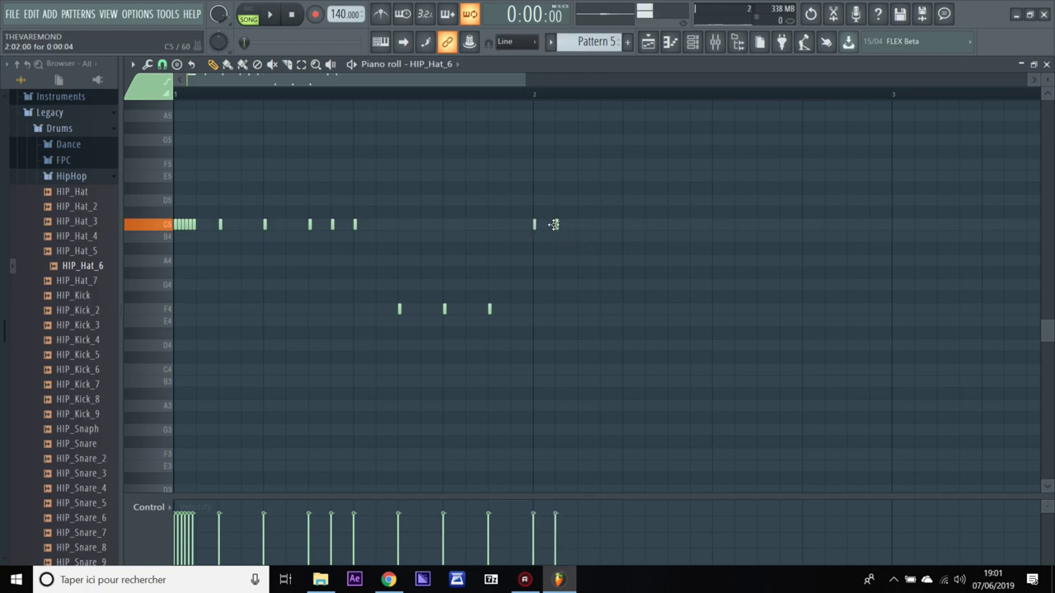
{"action": "left_click", "coordinate": [579, 225]}
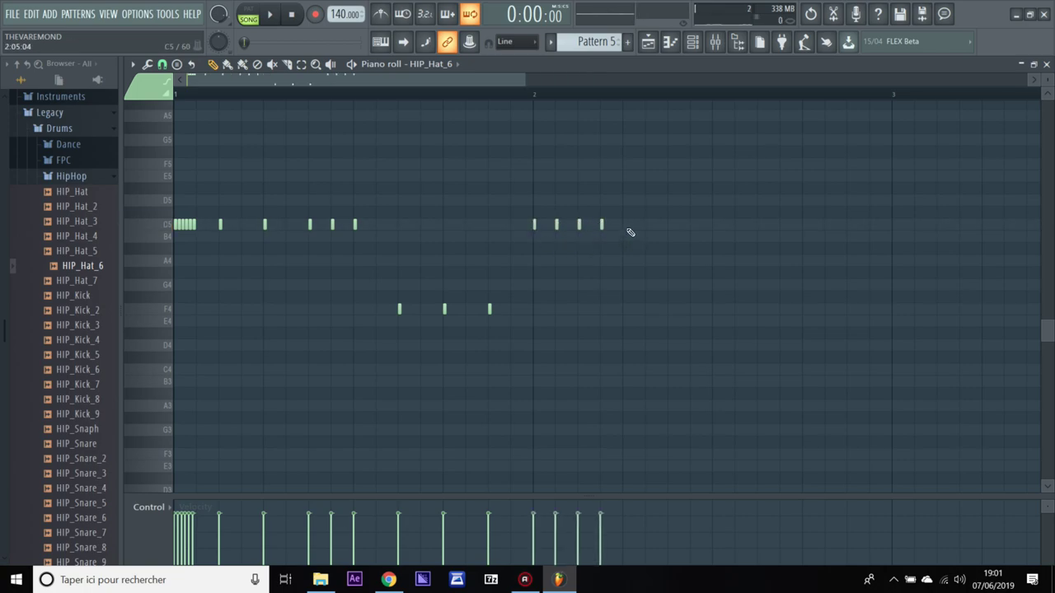
{"action": "left_click", "coordinate": [668, 227]}
{"action": "key", "text": "space"}
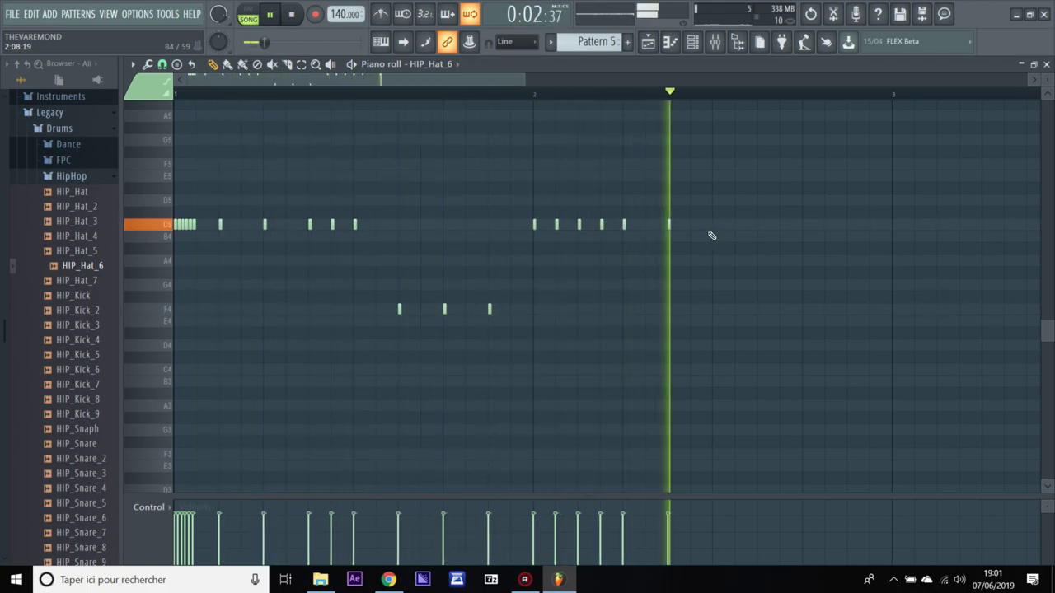
{"action": "key", "text": "space"}
{"action": "left_click", "coordinate": [713, 226]}
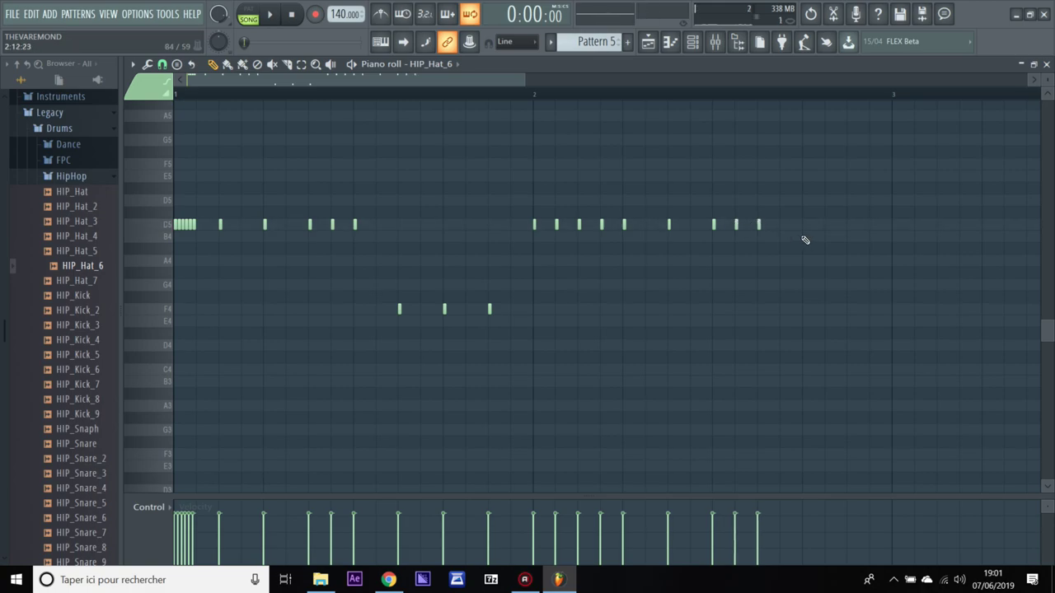
- Set the snap to 1/6 step and fill steps 11 and 12 of bar 2 with a continuous roll of C5 hits
{"action": "left_click", "coordinate": [163, 66]}
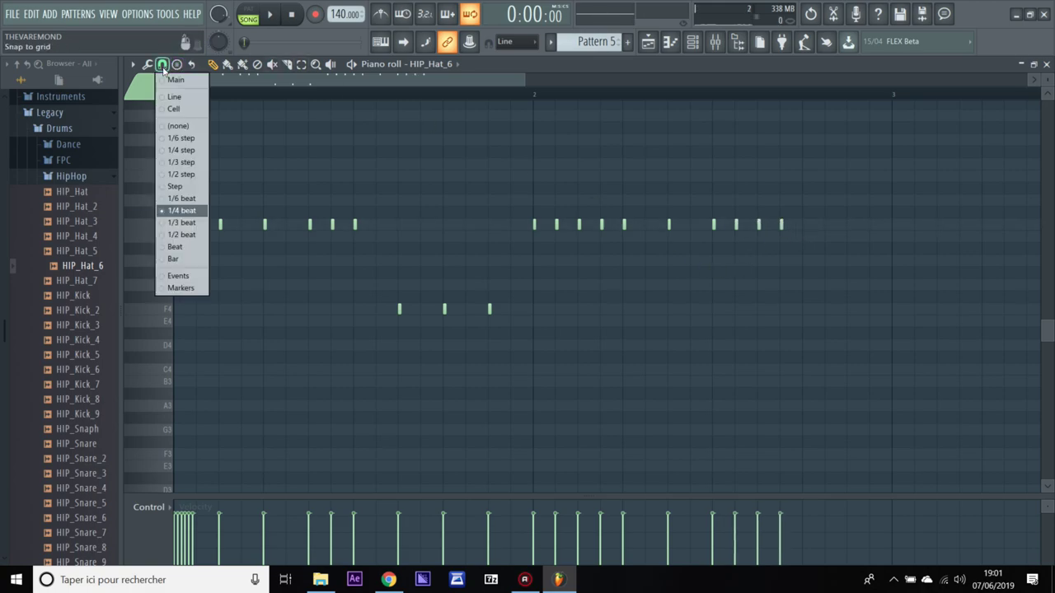
{"action": "left_click", "coordinate": [178, 138]}
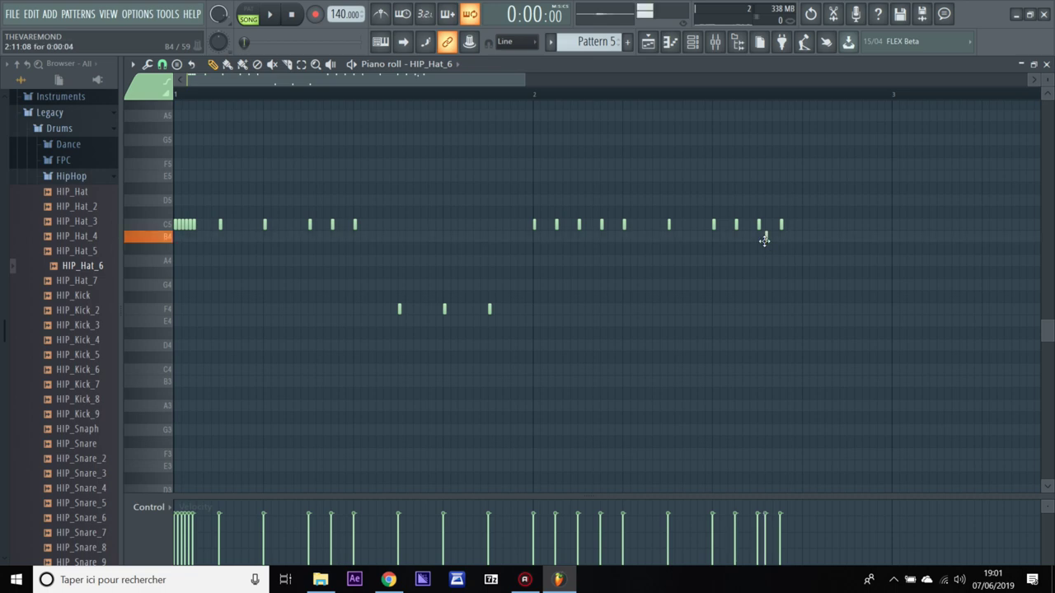
{"action": "left_click", "coordinate": [761, 224]}
{"action": "left_click", "coordinate": [764, 224]}
{"action": "left_click_drag", "start_coordinate": [782, 229], "coordinate": [777, 228]}
{"action": "left_click", "coordinate": [776, 229]}
{"action": "left_click", "coordinate": [781, 228]}
{"action": "left_click", "coordinate": [785, 229]}
{"action": "left_click", "coordinate": [787, 229]}
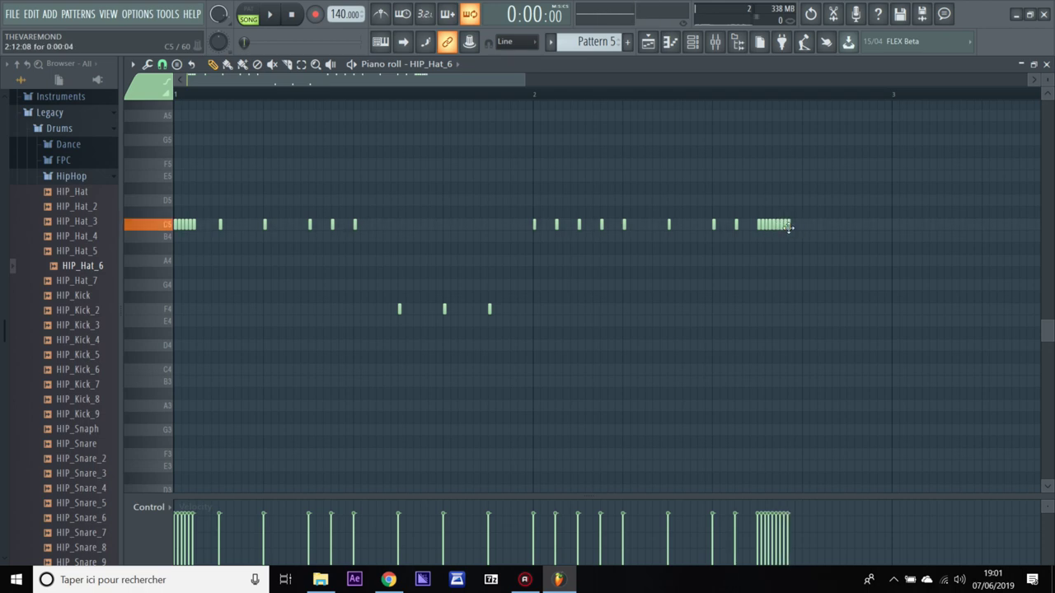
{"action": "left_click", "coordinate": [791, 229]}
{"action": "left_click", "coordinate": [791, 226]}
{"action": "left_click_drag", "start_coordinate": [801, 226], "coordinate": [796, 227]}
{"action": "left_click", "coordinate": [802, 227]}
- Play the hat pattern, delete the C5 hit on step 10 of bar 2, and listen again
{"action": "key", "text": "space"}
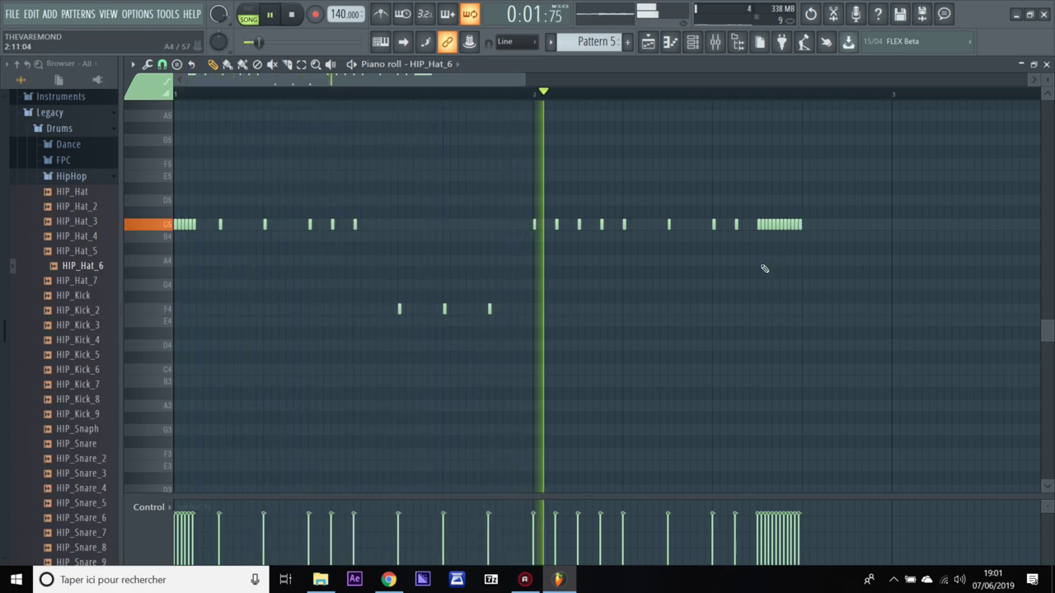
{"action": "key", "text": "space"}
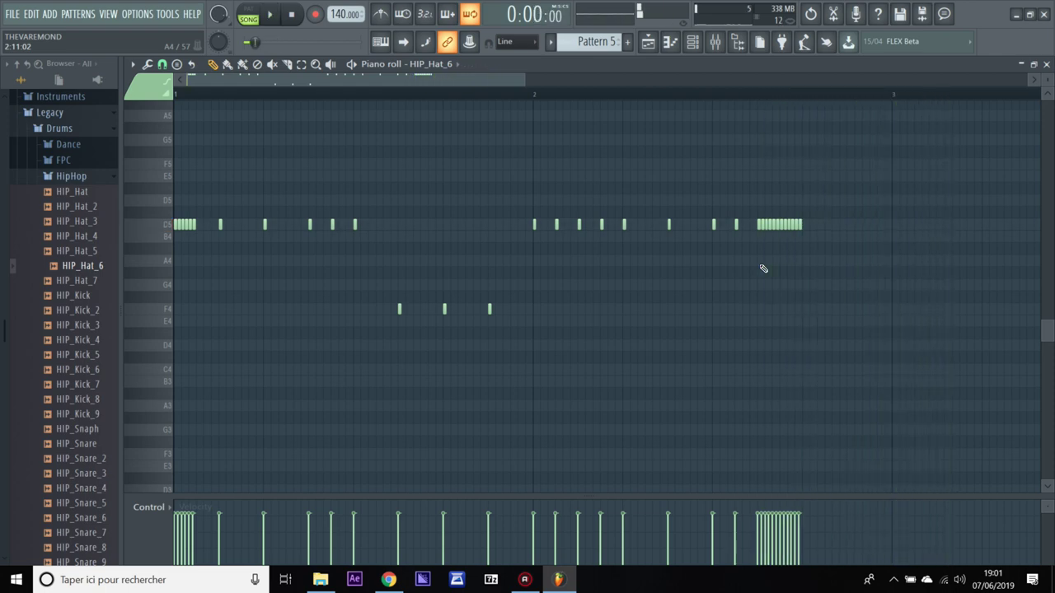
{"action": "right_click", "coordinate": [736, 224]}
{"action": "key", "text": "space"}
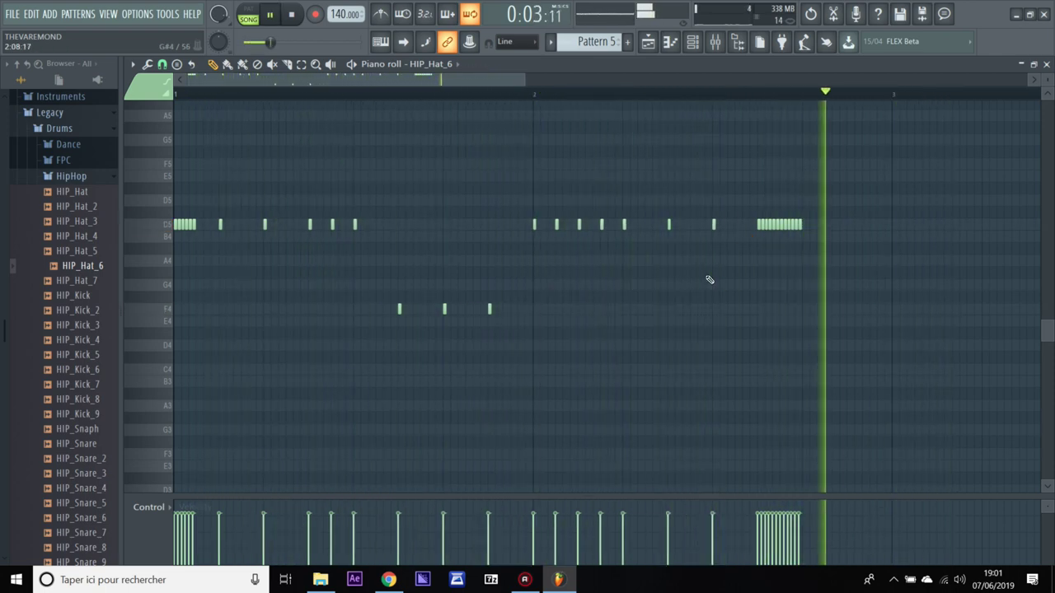
{"action": "key", "text": "space"}
{"action": "key", "text": "space"}
{"action": "key", "text": "space"}
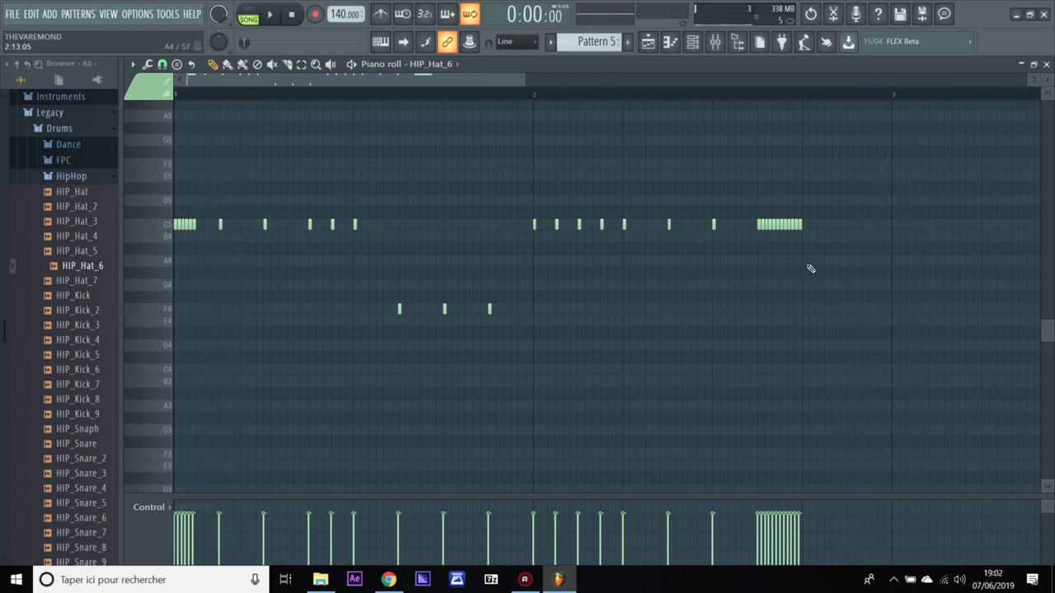
- Add six evenly spaced descending hits, A4, G4, F4, E4, D4 and C4, from step 13 of bar 2, and play them
{"action": "left_click", "coordinate": [803, 261]}
{"action": "left_click", "coordinate": [833, 311]}
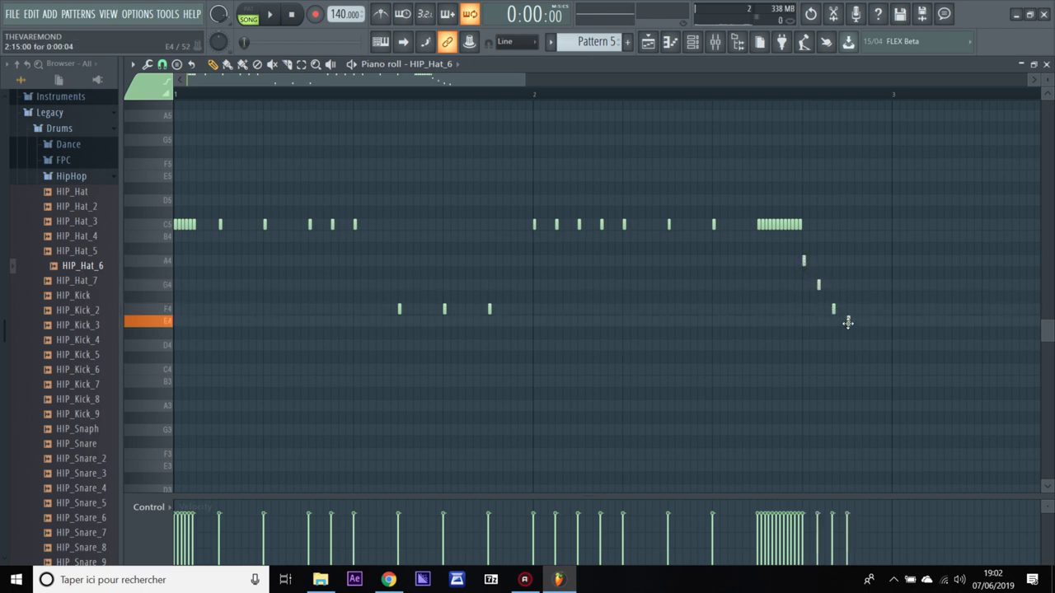
{"action": "left_click", "coordinate": [879, 370]}
{"action": "key", "text": "space"}
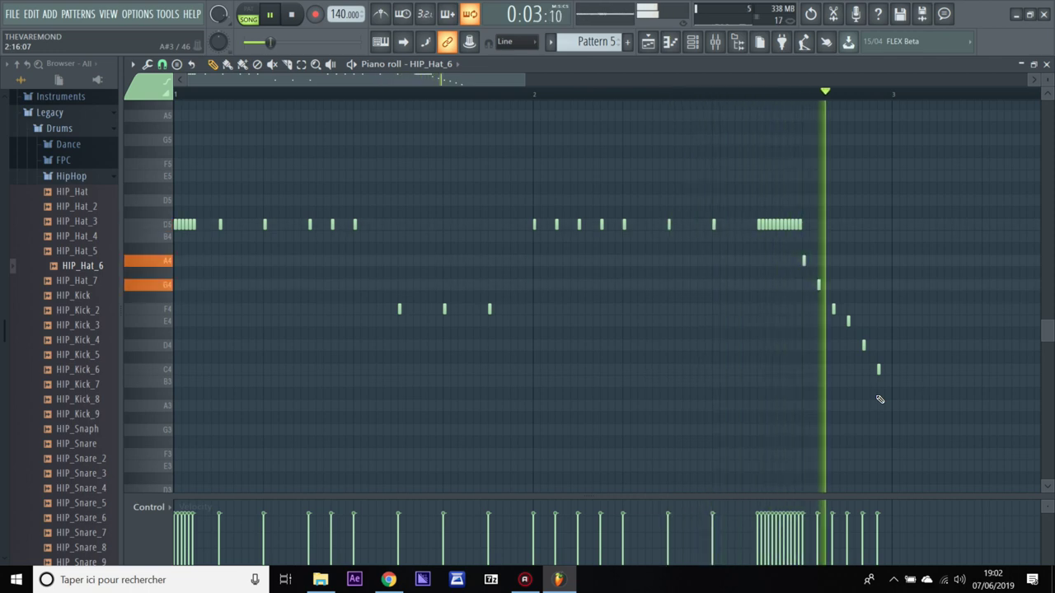
{"action": "key", "text": "space"}
- Rework the descending run into A4, G4, E4 and D4 hits on steps 13 to 16 of bar 2 and play it back
{"action": "left_click", "coordinate": [821, 285]}
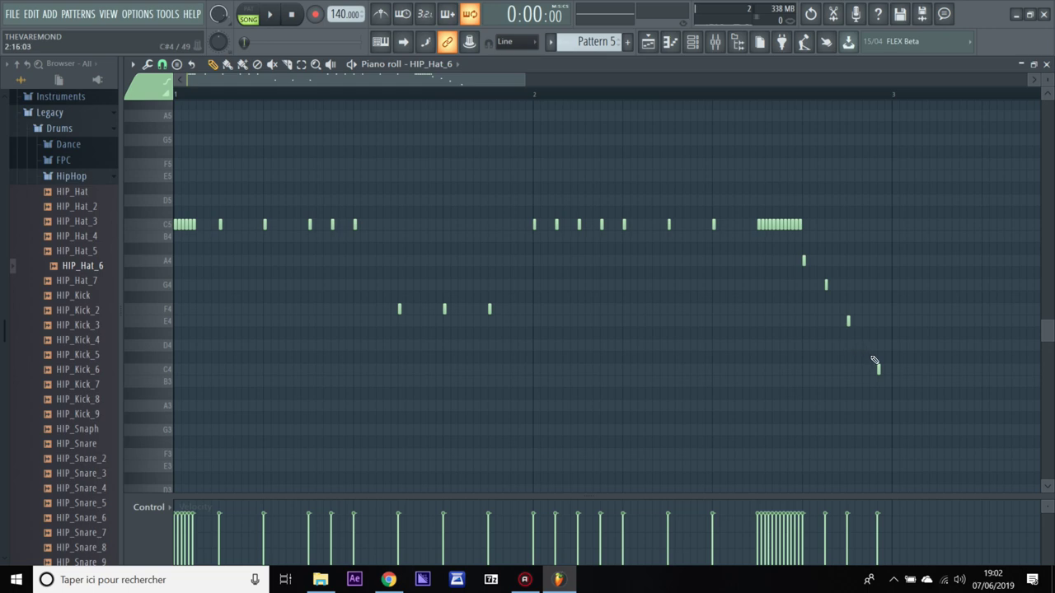
{"action": "left_click", "coordinate": [871, 346]}
{"action": "key", "text": "space"}
{"action": "left_click", "coordinate": [536, 97]}
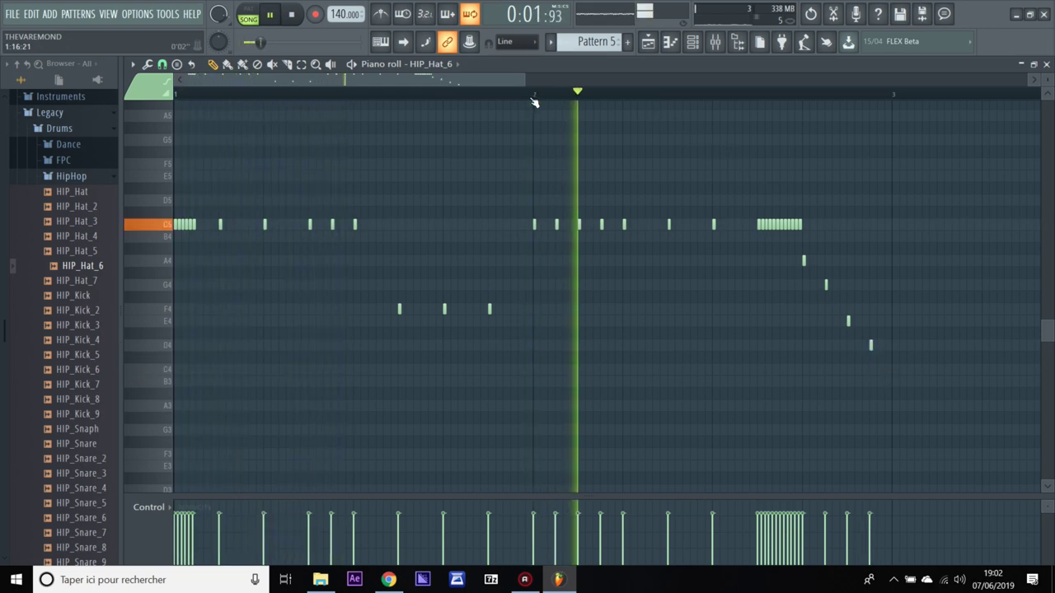
{"action": "key", "text": "space"}
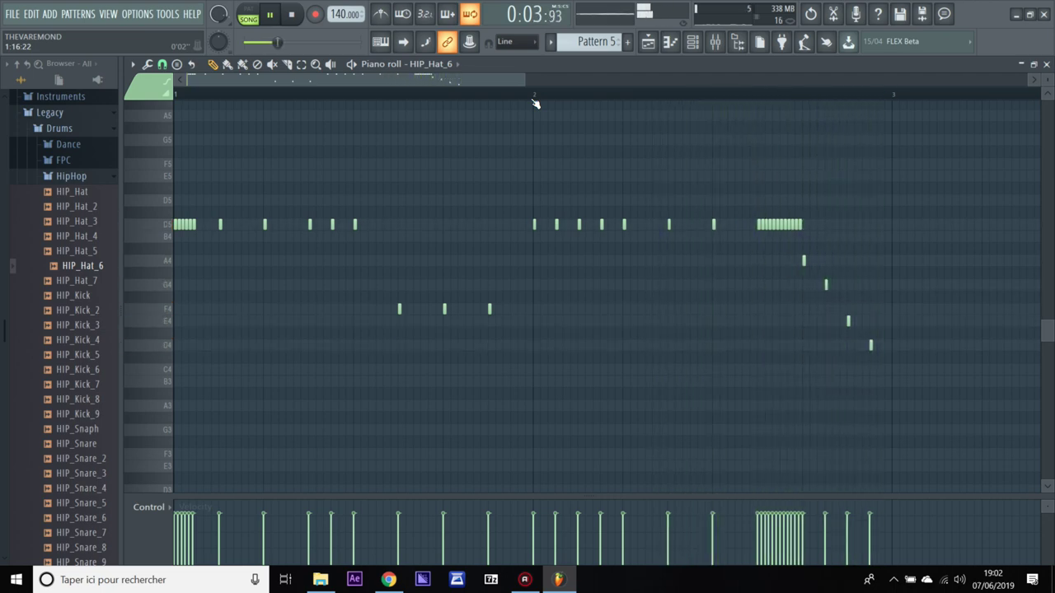
{"action": "key", "text": "space"}
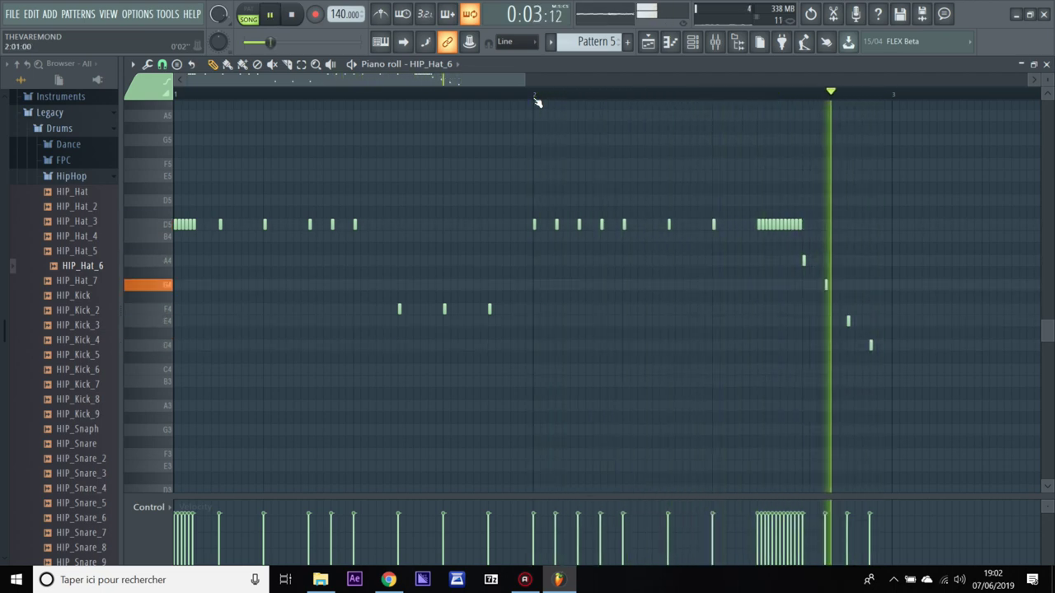
{"action": "key", "text": "space"}
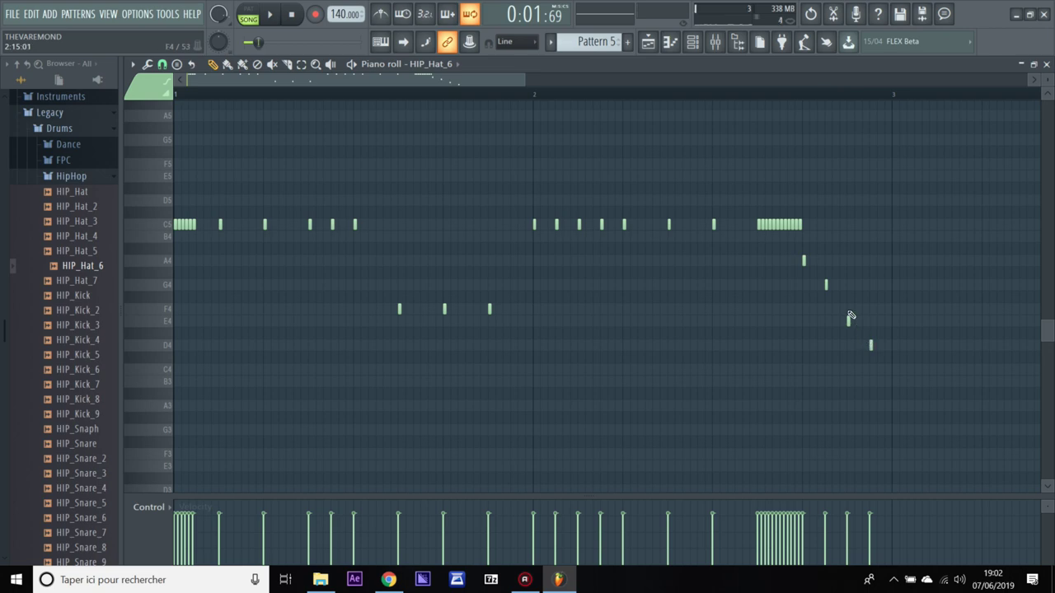
- Set the piano roll snap to 1/4 beat
{"action": "left_click", "coordinate": [162, 64]}
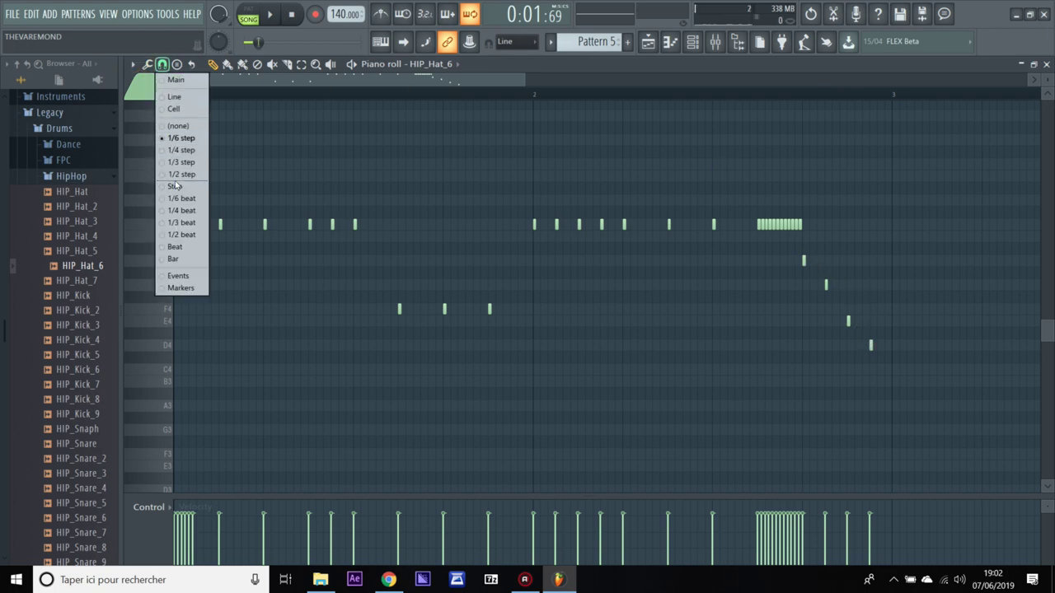
{"action": "left_click", "coordinate": [181, 209]}
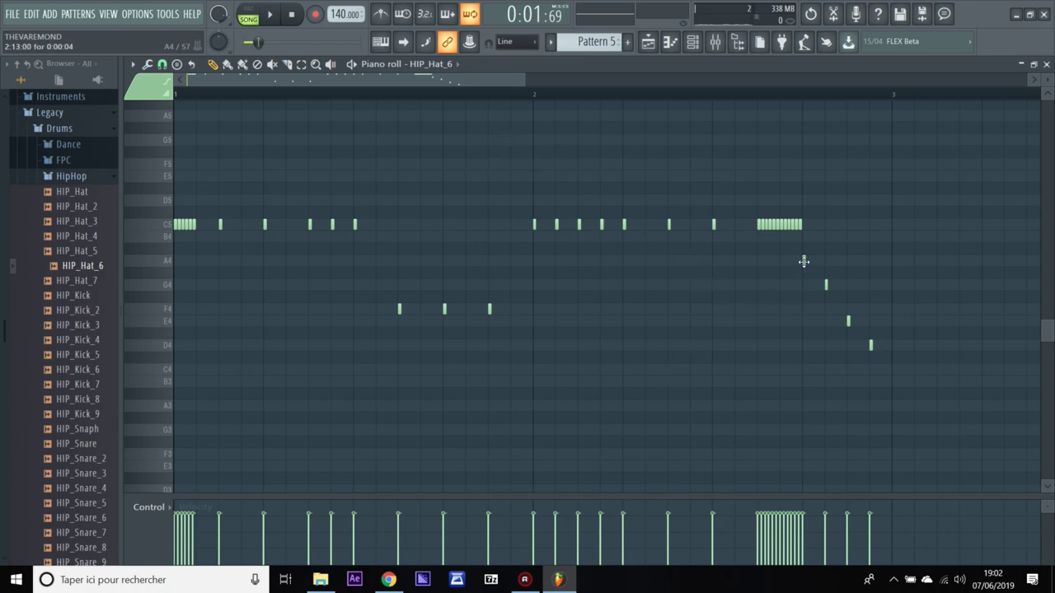
- Play the hats, set the snap to 1/6 step, build four-hit C5 rolls on steps 1 and 3 of bar 3, and listen
{"action": "key", "text": "space"}
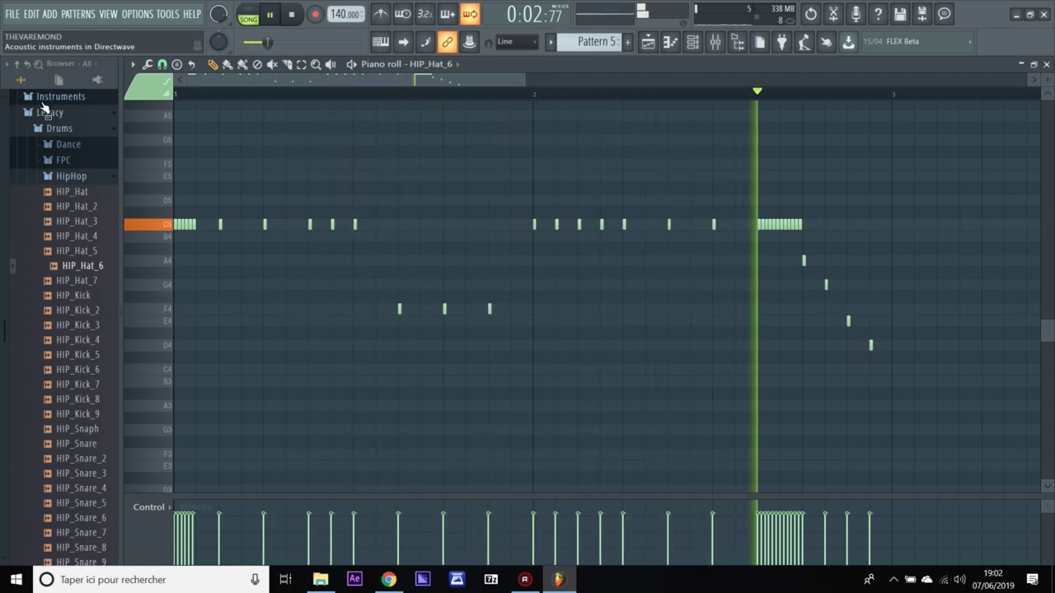
{"action": "key", "text": "space"}
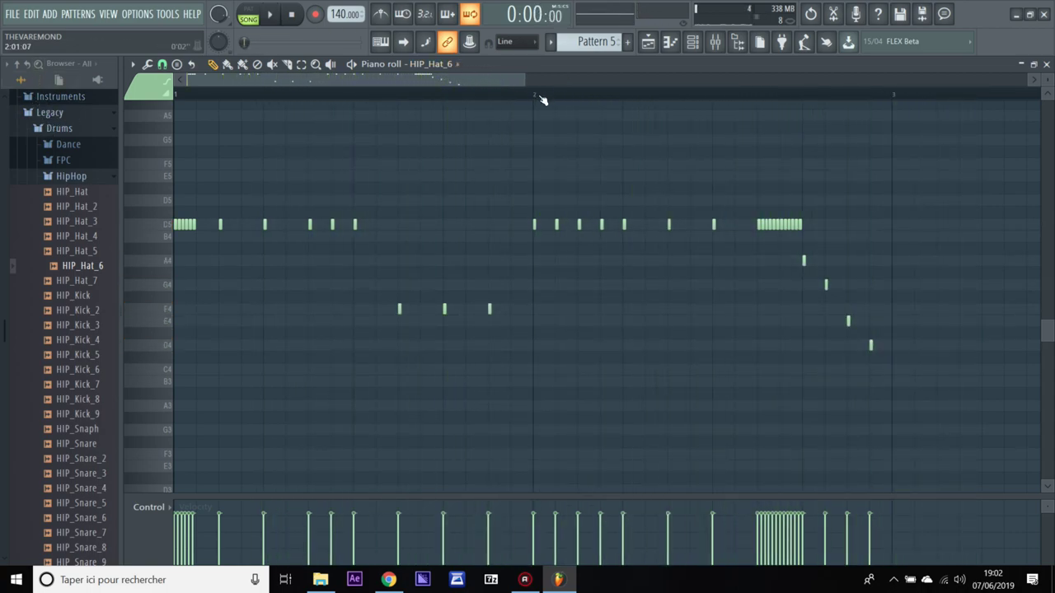
{"action": "left_click", "coordinate": [900, 229]}
{"action": "mouse_move", "coordinate": [901, 228]}
{"action": "left_mouse_down"}
{"action": "mouse_move", "coordinate": [902, 212]}
{"action": "mouse_move", "coordinate": [917, 231]}
{"action": "left_mouse_up"}
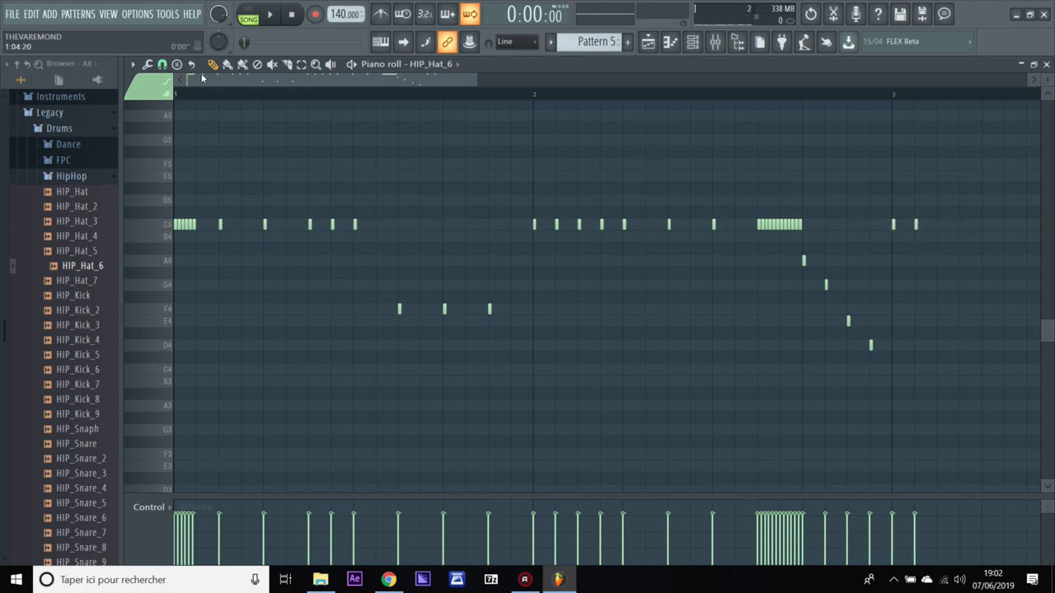
{"action": "left_click", "coordinate": [162, 64]}
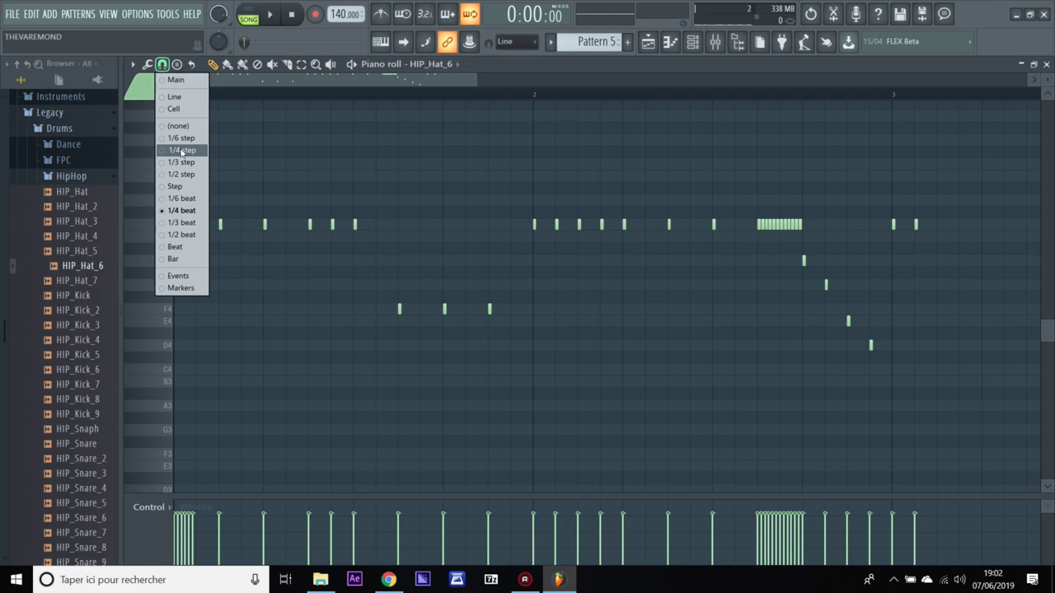
{"action": "left_click", "coordinate": [181, 151]}
{"action": "left_click_drag", "start_coordinate": [916, 227], "coordinate": [944, 228]}
{"action": "key", "text": "space"}
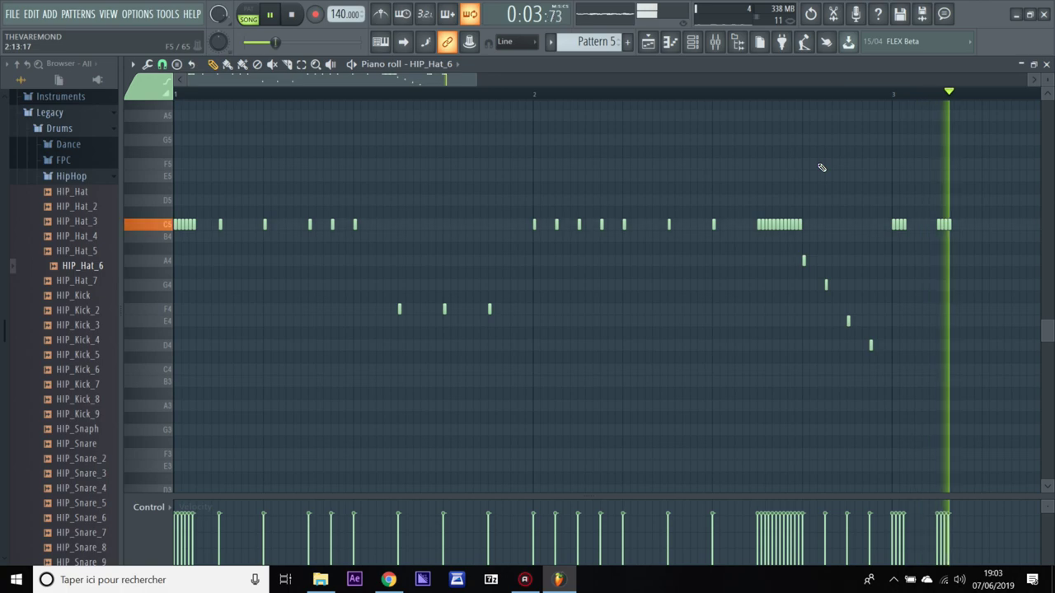
{"action": "key", "text": "space"}
- Move the first four-hit roll of bar 3 up to F5 and the second roll down to G4
{"action": "left_click_drag", "start_coordinate": [450, 81], "coordinate": [597, 88]}
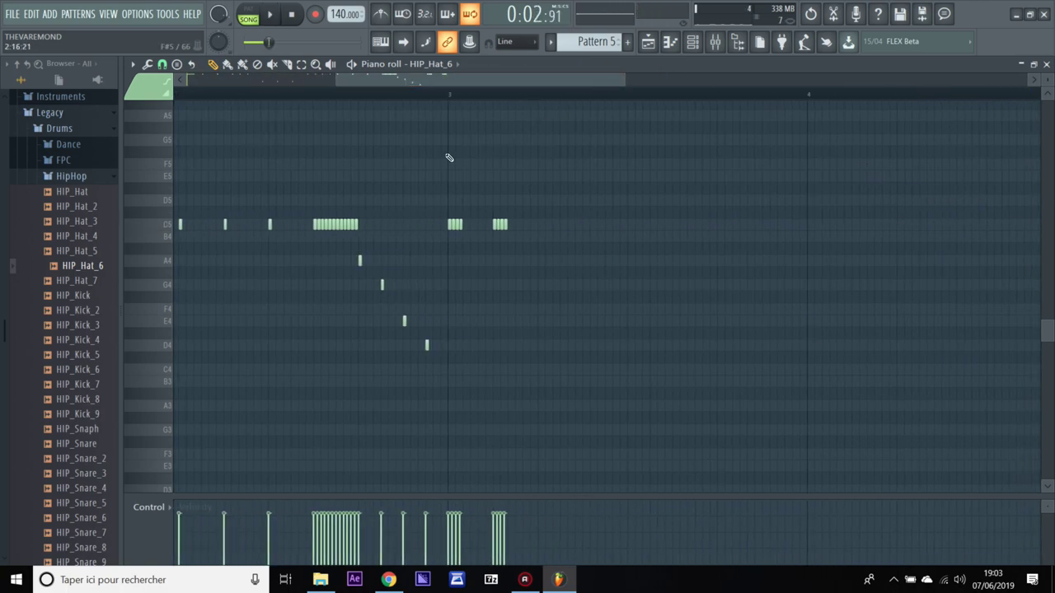
{"action": "left_click_drag", "start_coordinate": [459, 102], "coordinate": [462, 103]}
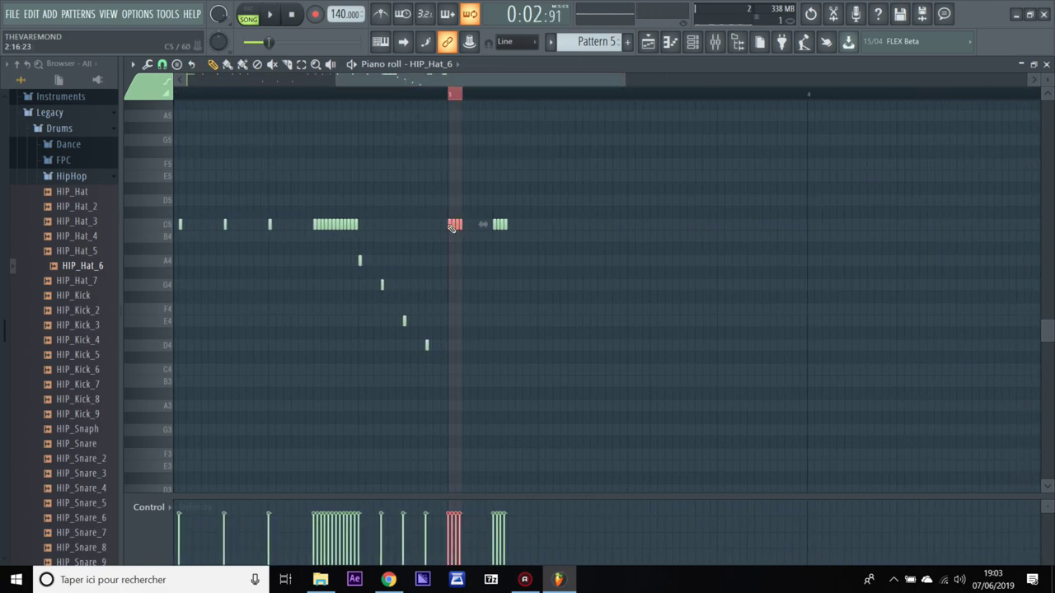
{"action": "left_click_drag", "start_coordinate": [450, 225], "coordinate": [451, 166]}
{"action": "left_click_drag", "start_coordinate": [489, 99], "coordinate": [515, 101]}
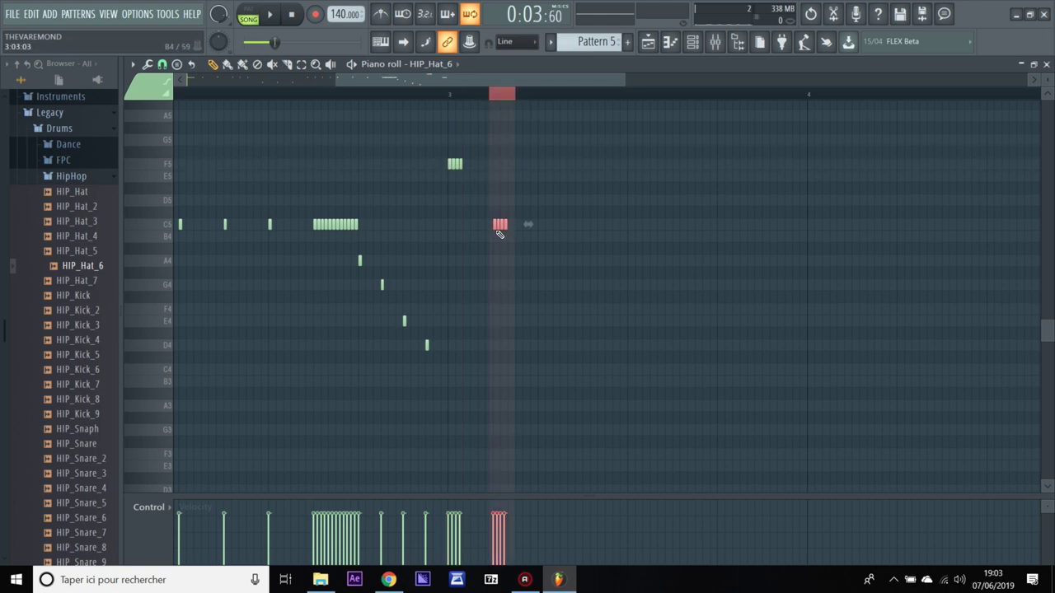
{"action": "left_click_drag", "start_coordinate": [495, 227], "coordinate": [493, 291]}
{"action": "left_click", "coordinate": [401, 99]}
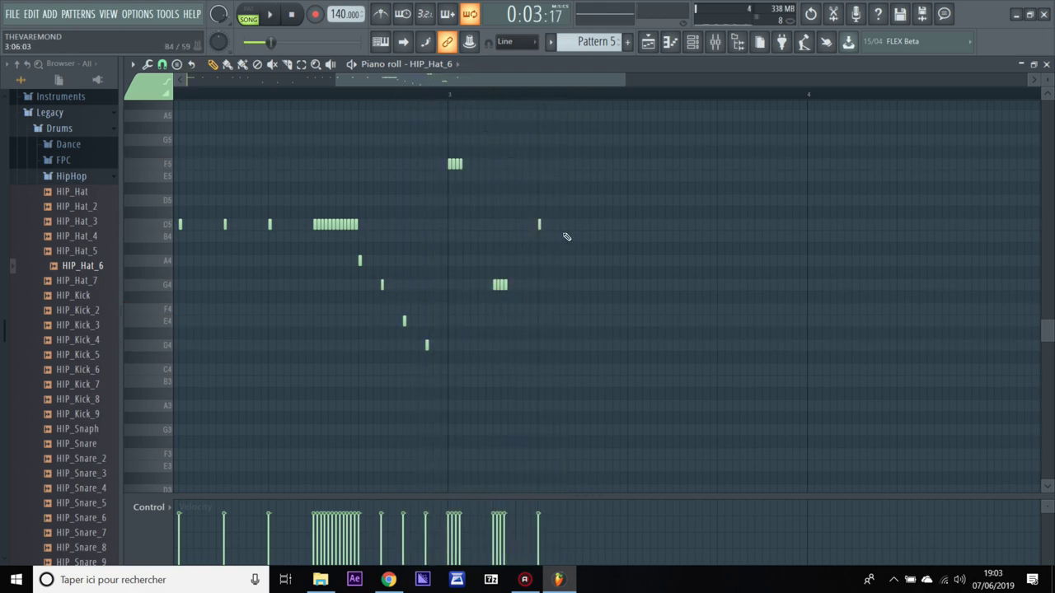
- Add C5 hits on steps 5, 11, 13 and 15 of bar 3 and a twelve-hit C5 roll across steps 7 and 8, checking by playback
{"action": "key", "text": "space"}
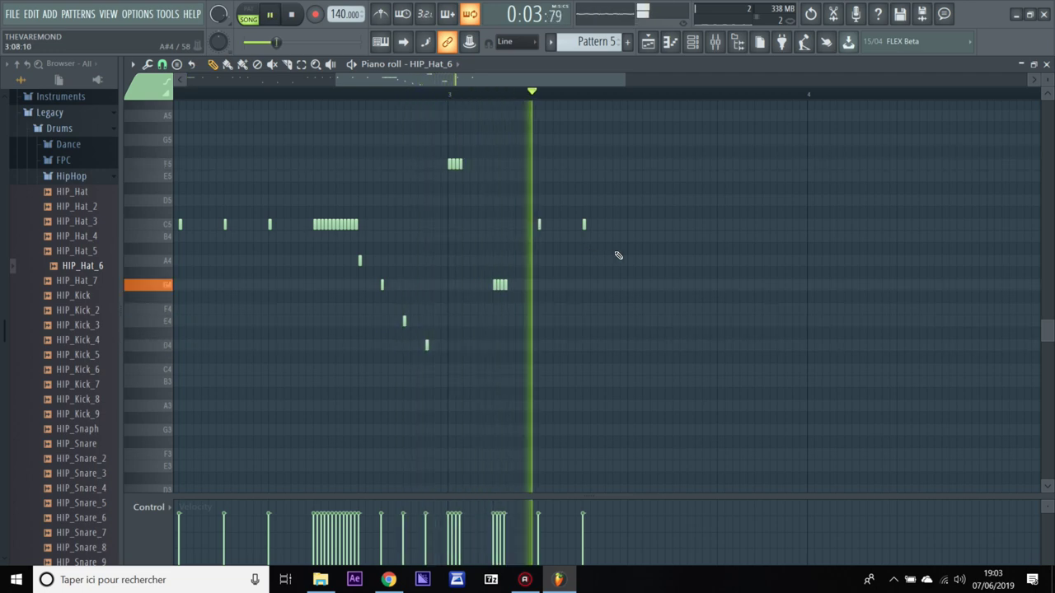
{"action": "key", "text": "space"}
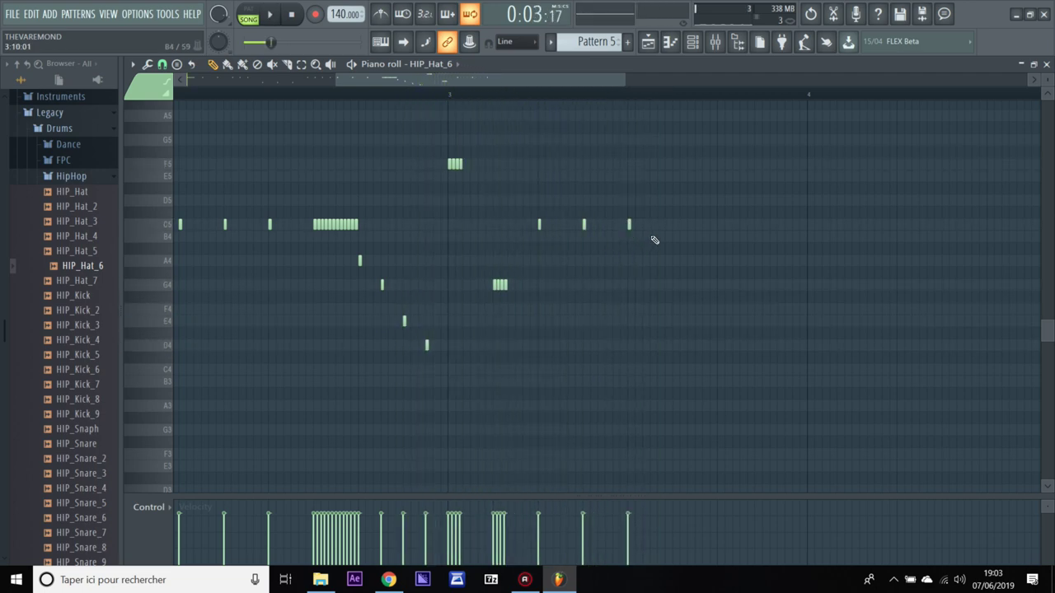
{"action": "mouse_move", "coordinate": [627, 227]}
{"action": "left_mouse_down"}
{"action": "mouse_move", "coordinate": [586, 228]}
{"action": "mouse_move", "coordinate": [625, 229]}
{"action": "left_mouse_up"}
{"action": "left_click", "coordinate": [602, 228]}
{"action": "left_click", "coordinate": [610, 228]}
{"action": "left_click", "coordinate": [618, 228]}
{"action": "key", "text": "space"}
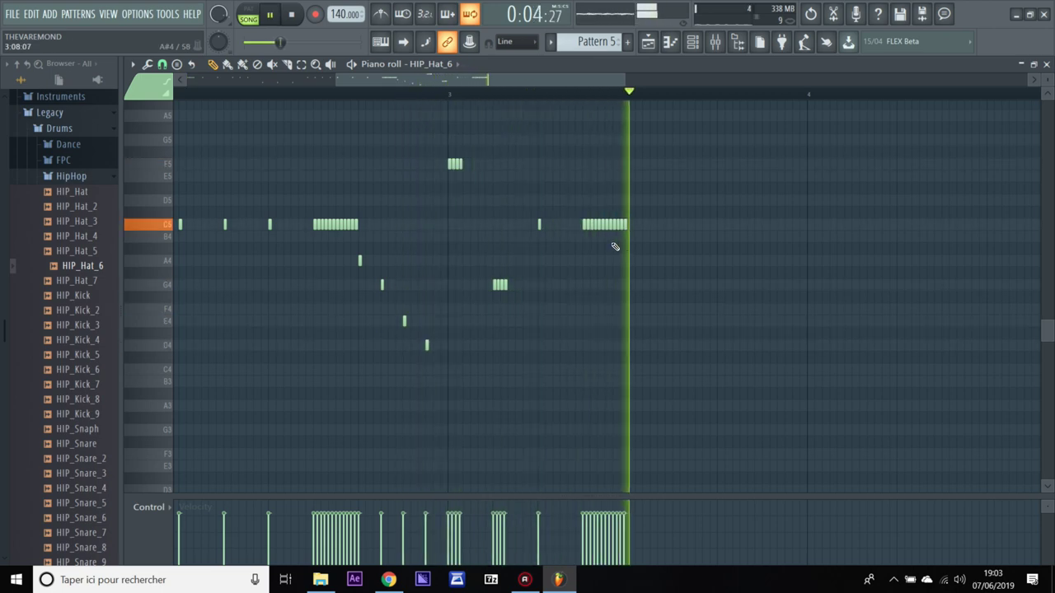
{"action": "key", "text": "space"}
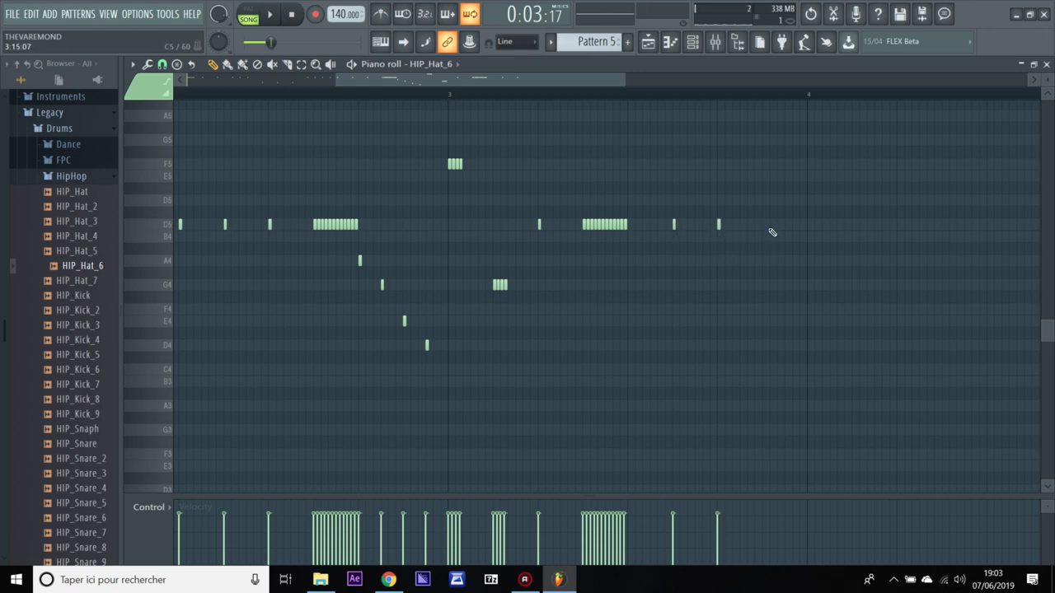
{"action": "key", "text": "space"}
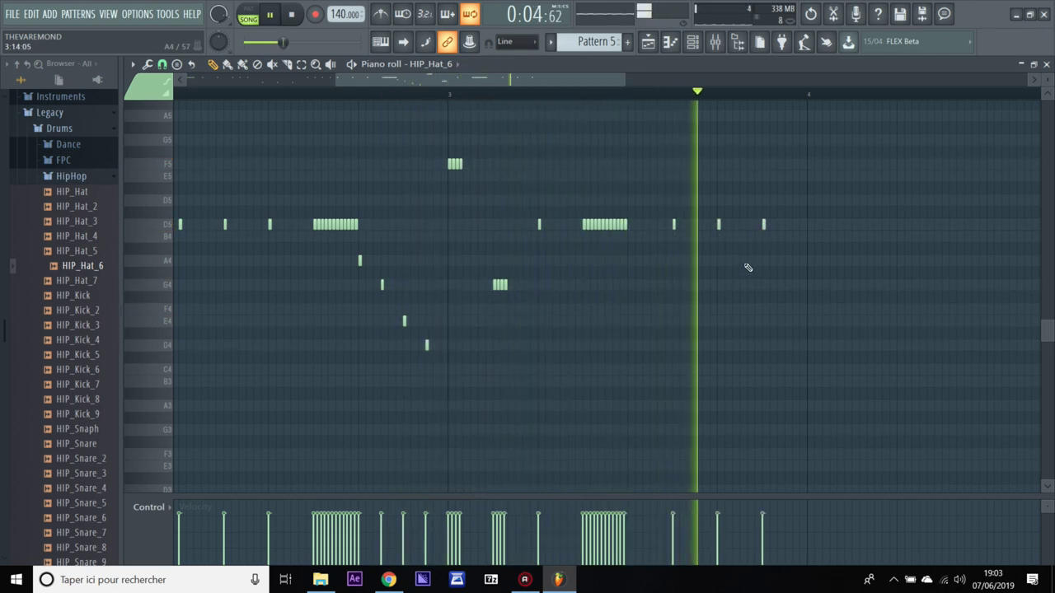
{"action": "key", "text": "space"}
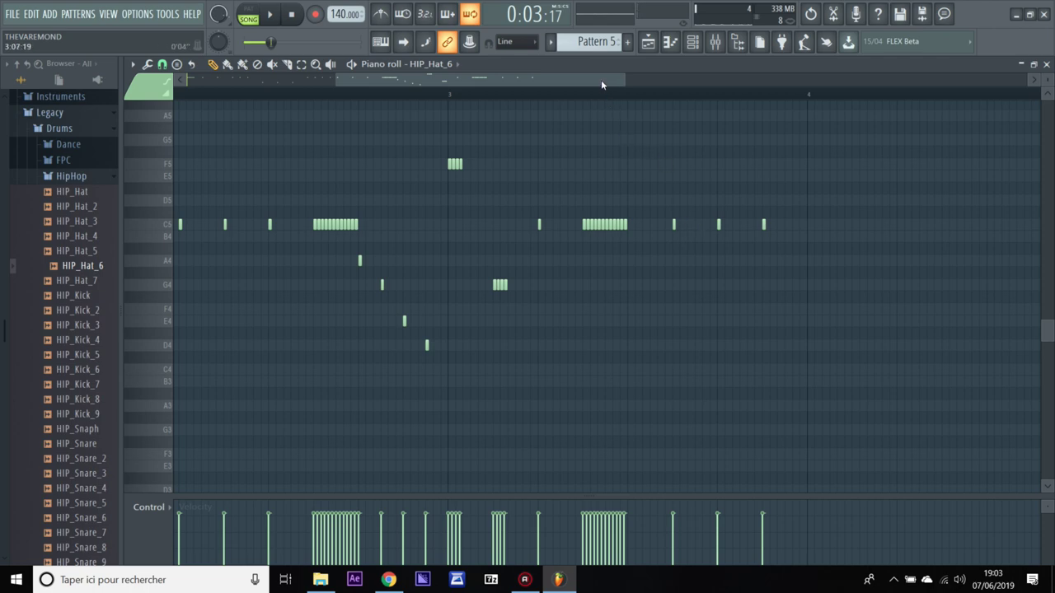
- Add a six-hit C5 roll on step 1 of bar 4
{"action": "left_click_drag", "start_coordinate": [602, 85], "coordinate": [706, 87]}
{"action": "left_click", "coordinate": [500, 228]}
{"action": "left_click_drag", "start_coordinate": [510, 227], "coordinate": [507, 229]}
{"action": "left_click_drag", "start_coordinate": [523, 229], "coordinate": [518, 227]}
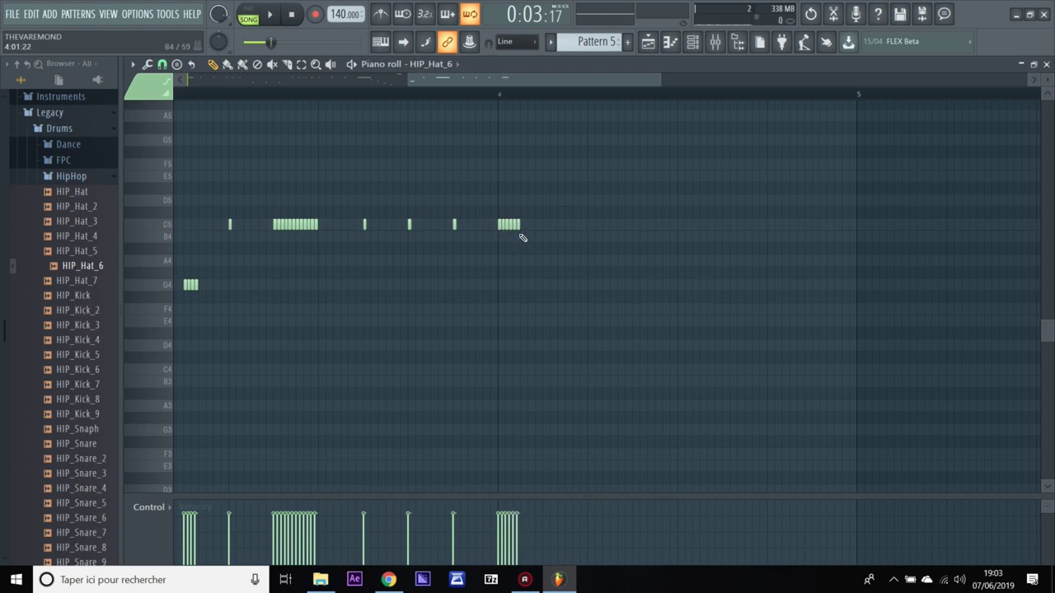
- Draw a six-hit F4 roll on step 3 of bar 4 and delete the surplus hit after it
{"action": "left_click", "coordinate": [544, 285]}
{"action": "left_click_drag", "start_coordinate": [544, 285], "coordinate": [550, 309]}
{"action": "left_click", "coordinate": [547, 308]}
{"action": "left_click", "coordinate": [553, 309]}
{"action": "left_click", "coordinate": [558, 310]}
{"action": "left_click", "coordinate": [560, 311]}
{"action": "left_click", "coordinate": [563, 310]}
{"action": "left_click", "coordinate": [567, 310]}
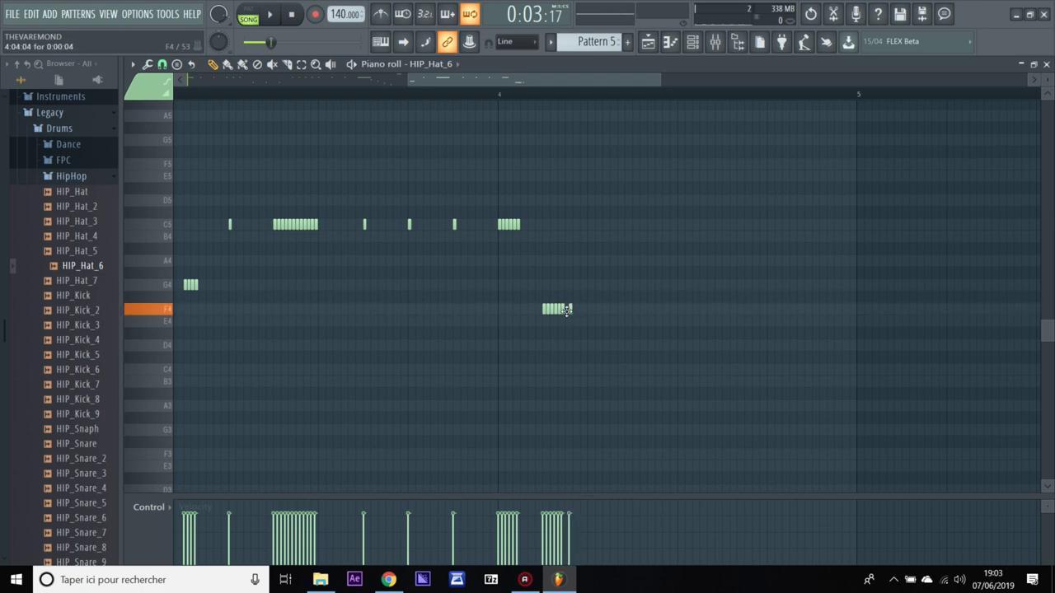
{"action": "right_click", "coordinate": [569, 310]}
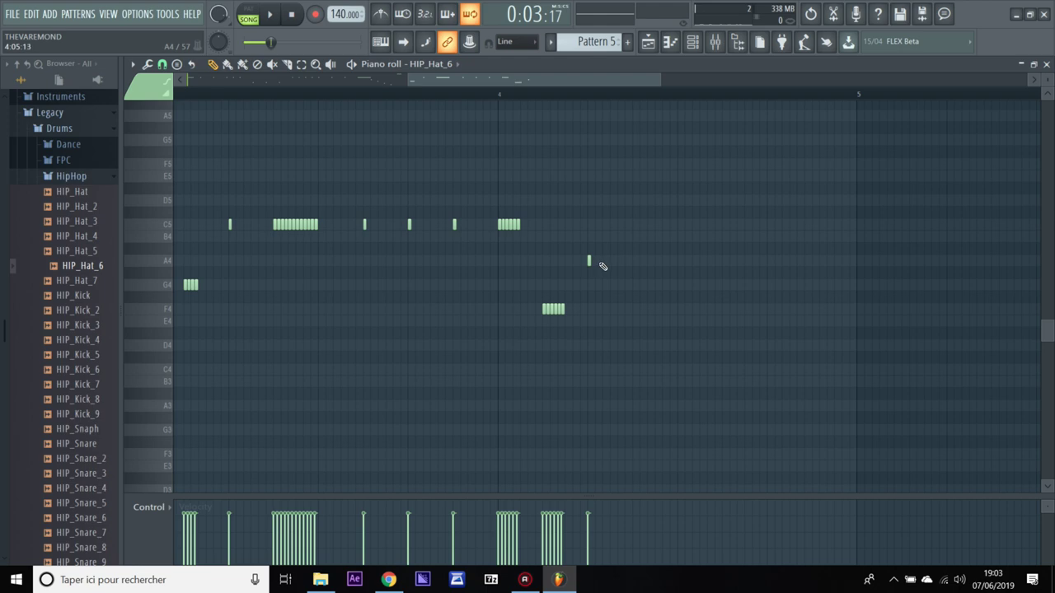
- Add four evenly spaced A4 hits from step 5 of bar 4 and an eight-hit C5 roll ending before step 9, and play them
{"action": "left_click", "coordinate": [602, 262]}
{"action": "left_click", "coordinate": [634, 262]}
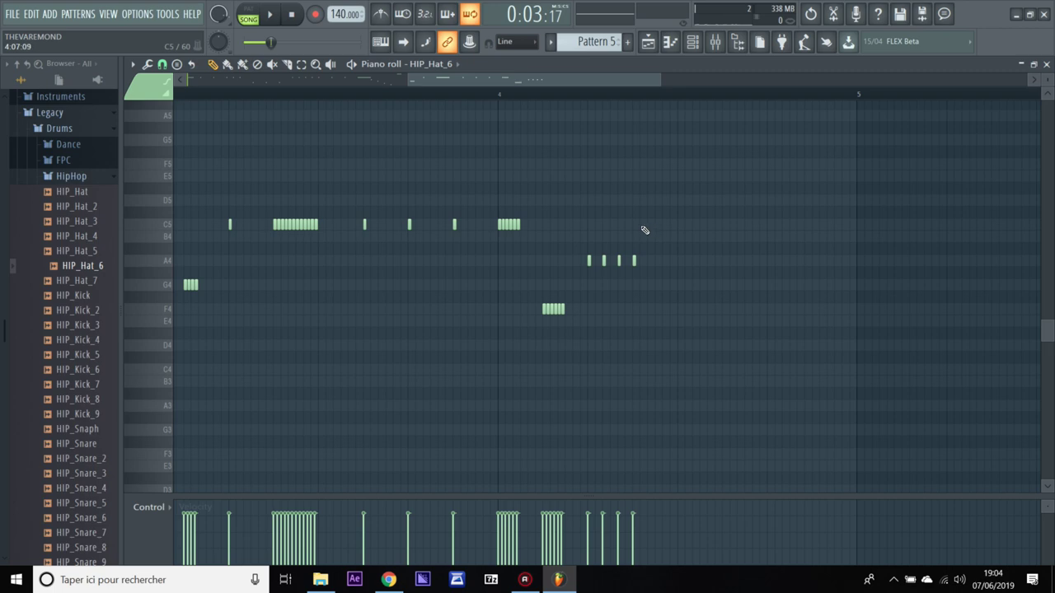
{"action": "left_click_drag", "start_coordinate": [652, 228], "coordinate": [677, 230]}
{"action": "key", "text": "space"}
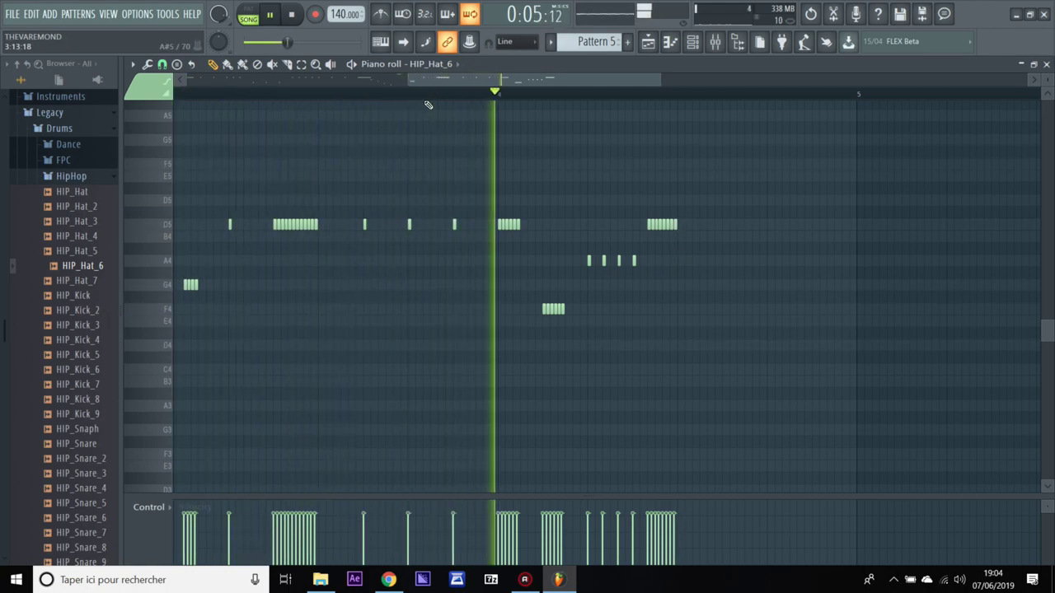
{"action": "key", "text": "space"}
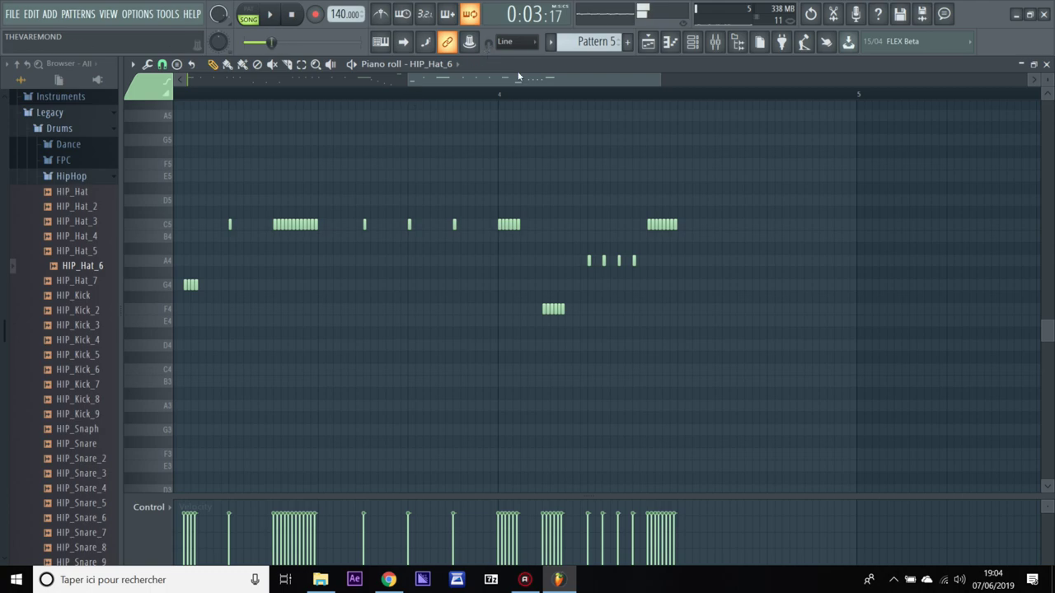
- Add single C5 hits on steps 11, 13 and 15 of bar 4 and play the result
{"action": "left_click", "coordinate": [716, 225]}
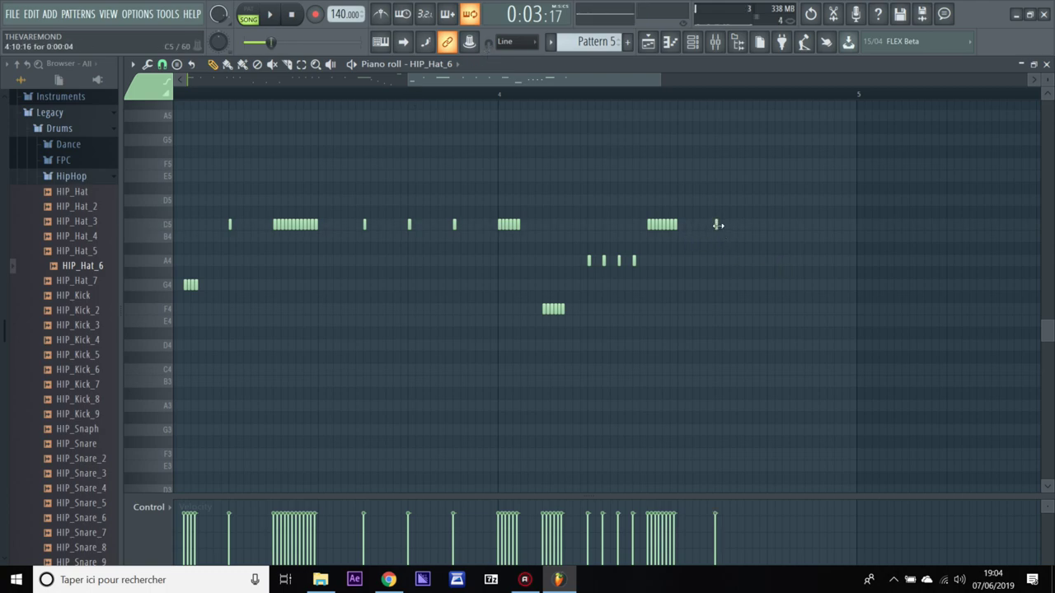
{"action": "left_click_drag", "start_coordinate": [718, 225], "coordinate": [723, 226]}
{"action": "left_click", "coordinate": [768, 224]}
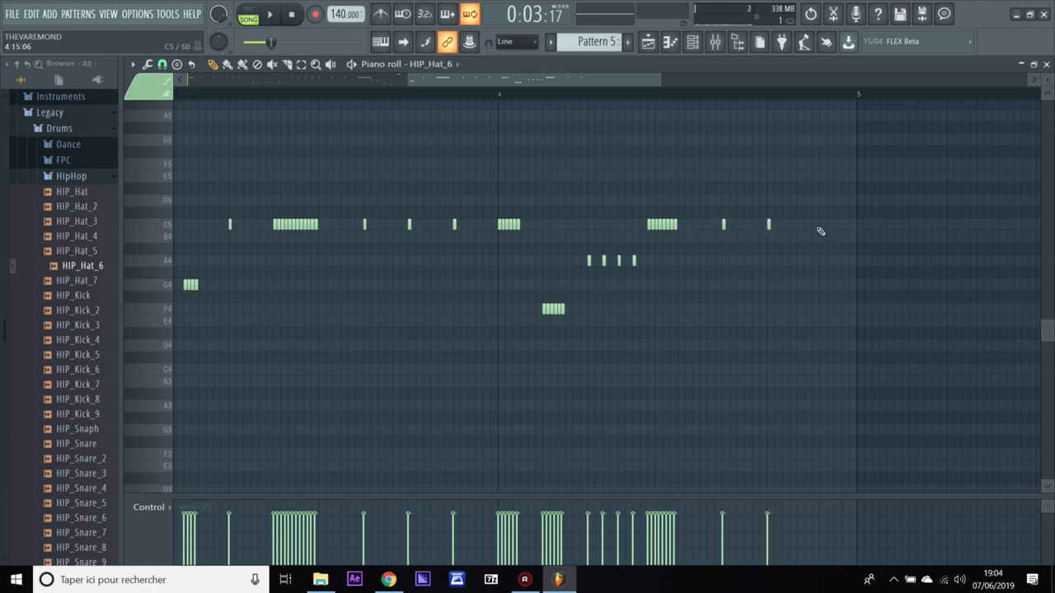
{"action": "key", "text": "space"}
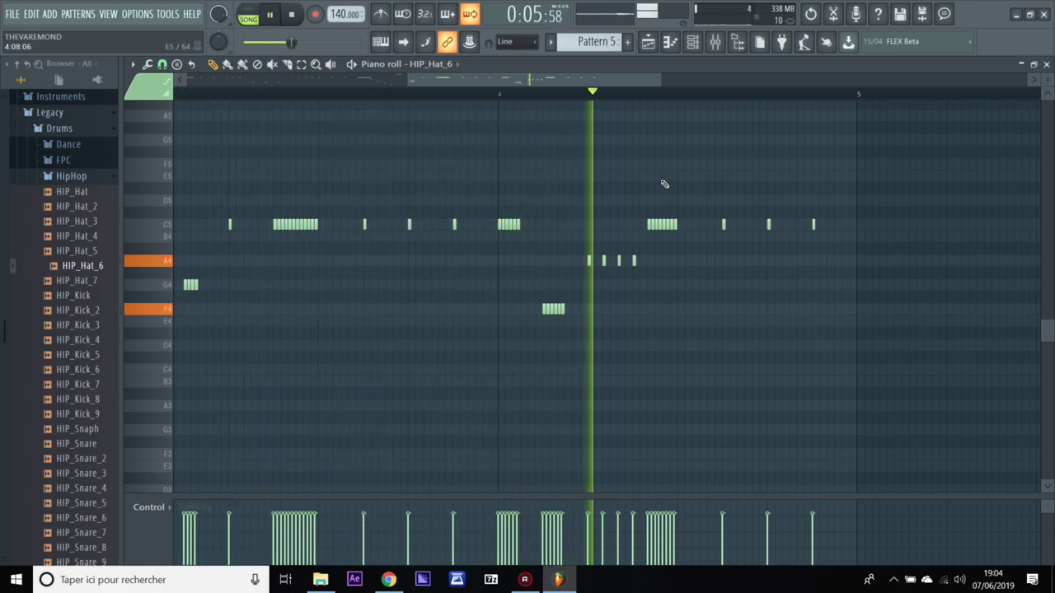
{"action": "key", "text": "space"}
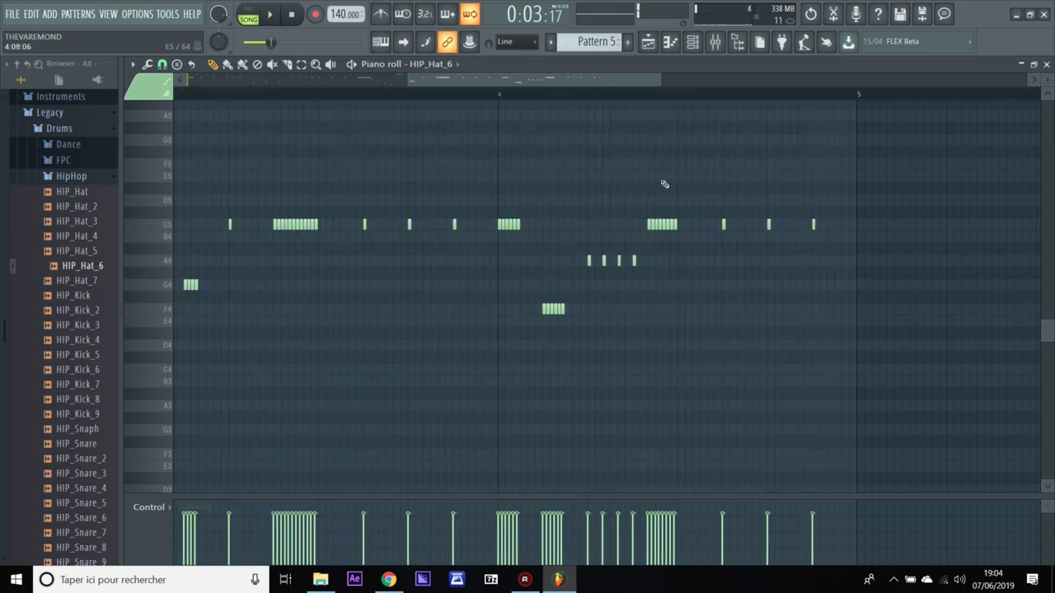
- Duplicate the whole four-bar hat pattern into bars 5 to 8 and set the snap to 1/4 beat
{"action": "key", "text": "ctrl+a"}
{"action": "key", "text": "ctrl+b"}
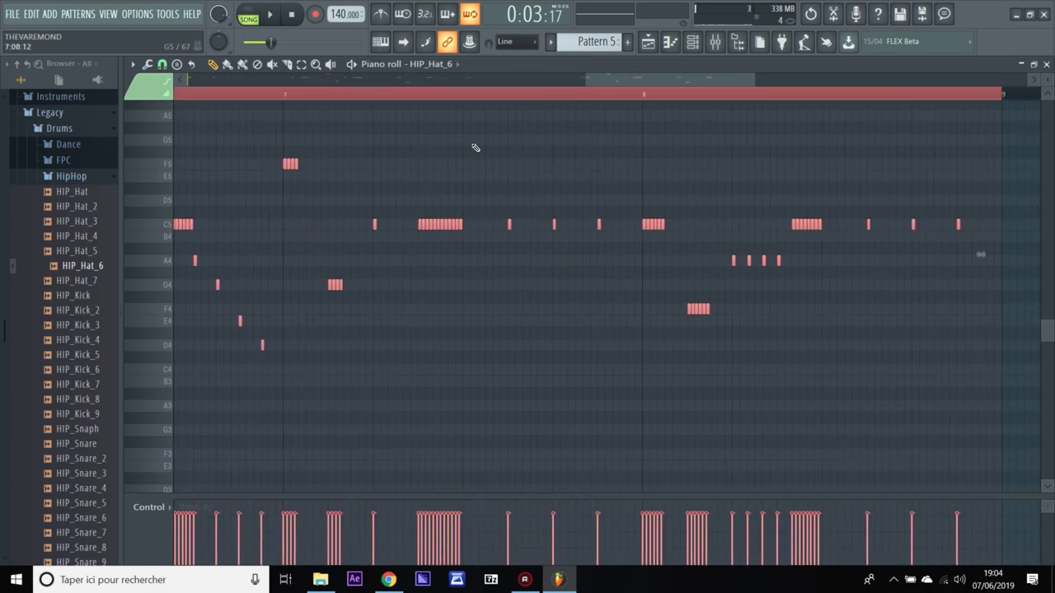
{"action": "left_click", "coordinate": [162, 64]}
{"action": "left_click", "coordinate": [183, 211]}
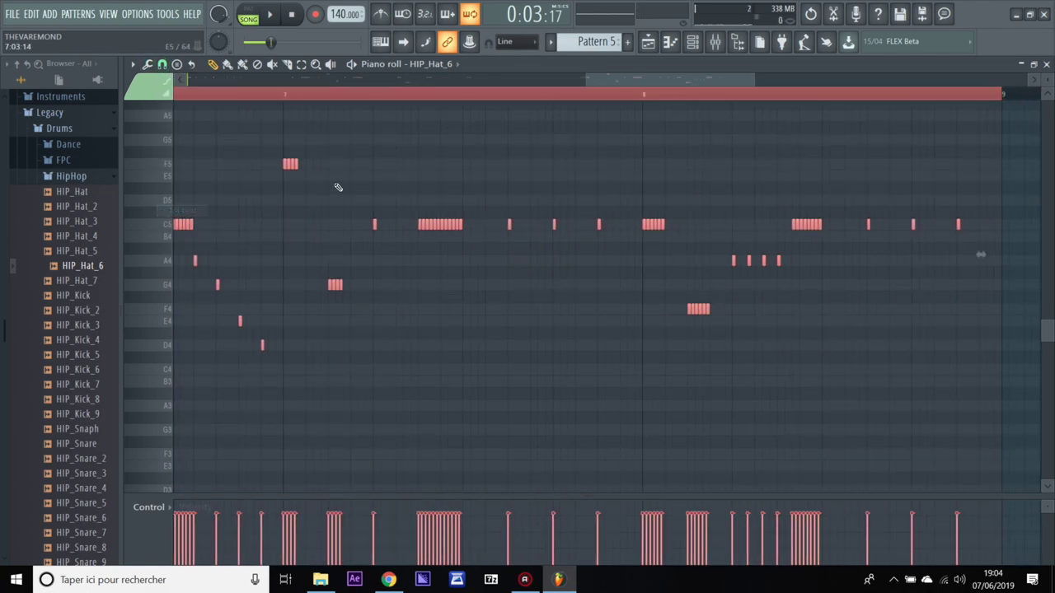
- Adjust the length of the C5 hit on step 9 of bar 1 with 1/6 step snap and return the snap to 1/4 beat
{"action": "left_click_drag", "start_coordinate": [635, 80], "coordinate": [224, 80]}
{"action": "left_click", "coordinate": [309, 254]}
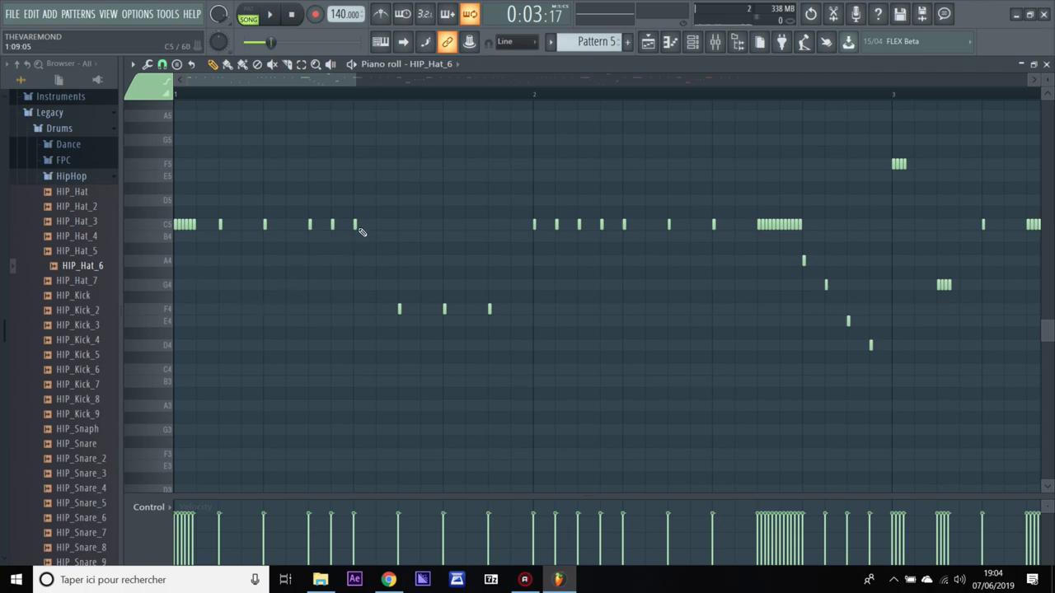
{"action": "left_click", "coordinate": [163, 64]}
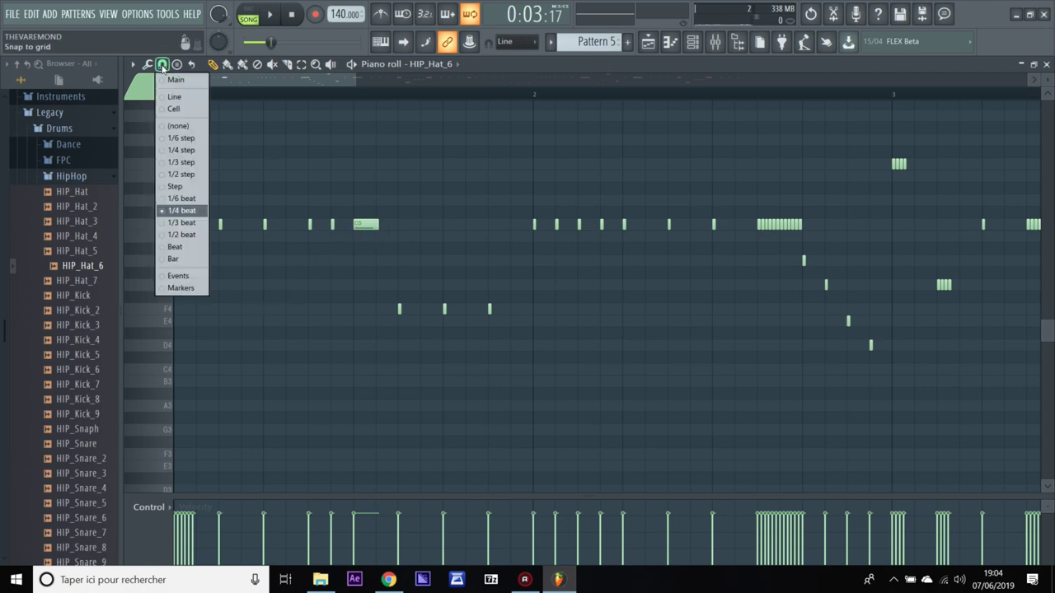
{"action": "left_click", "coordinate": [179, 137]}
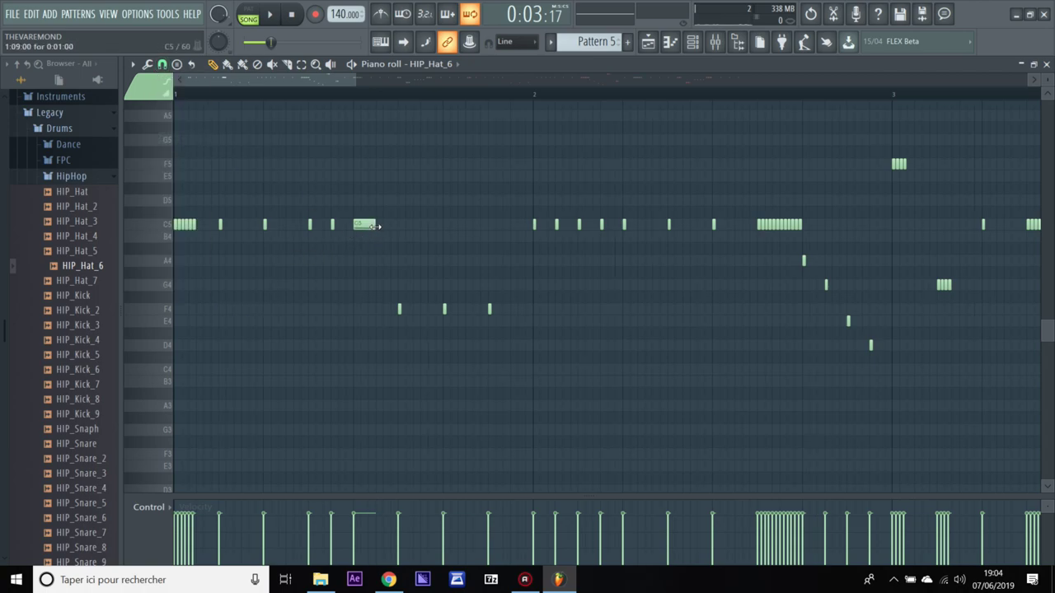
{"action": "left_click", "coordinate": [162, 64]}
{"action": "left_click", "coordinate": [182, 210]}
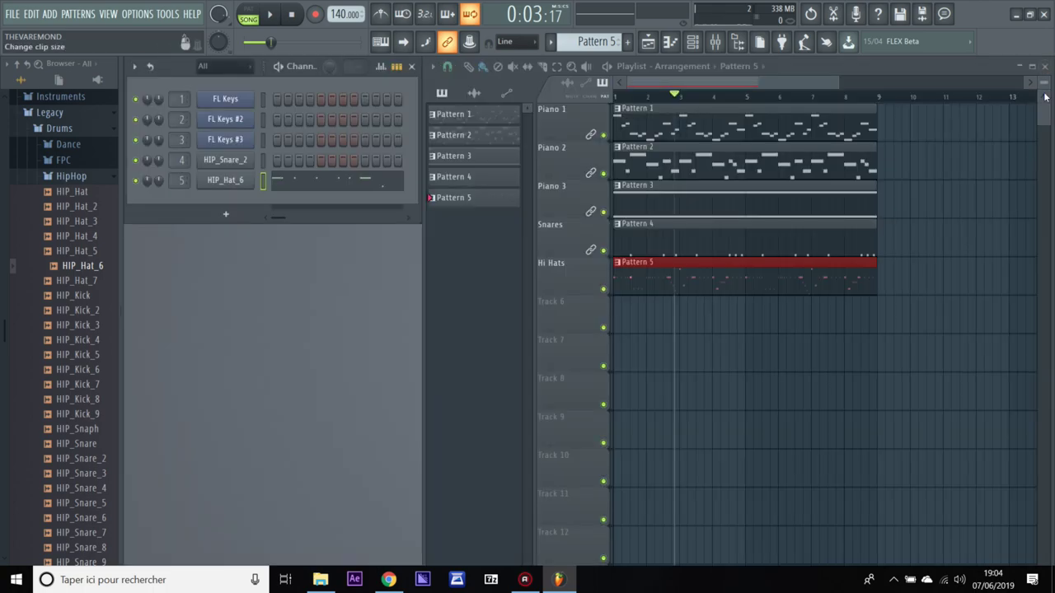
- Close the piano roll, stop playback at the start, and lock the Hi Hats playlist track to its content
{"action": "left_click", "coordinate": [1046, 63]}
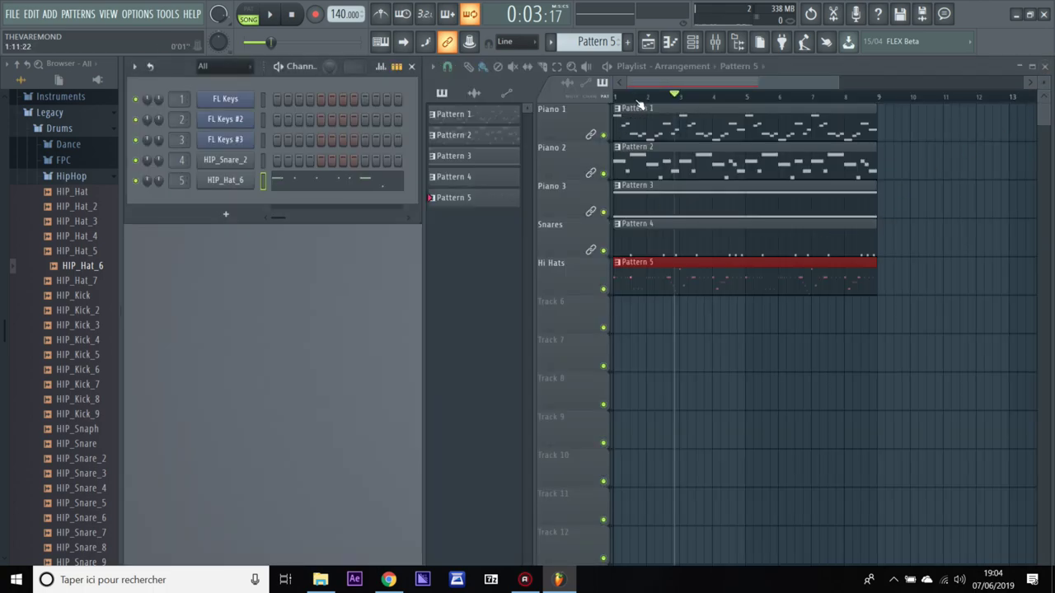
{"action": "key", "text": "space"}
{"action": "right_click", "coordinate": [576, 267]}
{"action": "left_click", "coordinate": [614, 427]}
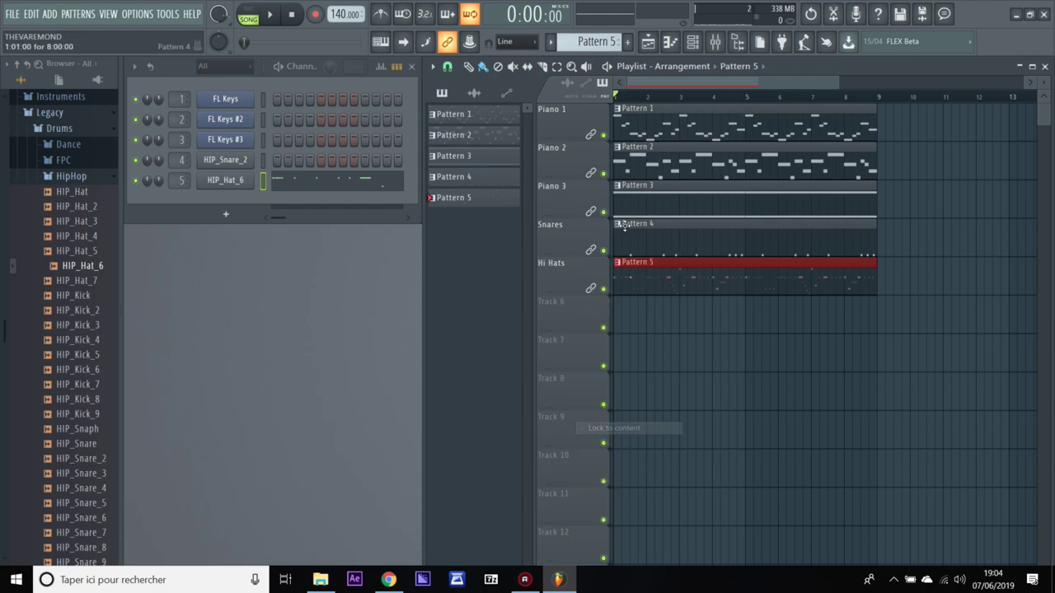
- Load the HIP_Kick sample from the HipHop drum folder as a new channel in the channel rack
{"action": "left_click", "coordinate": [74, 177]}
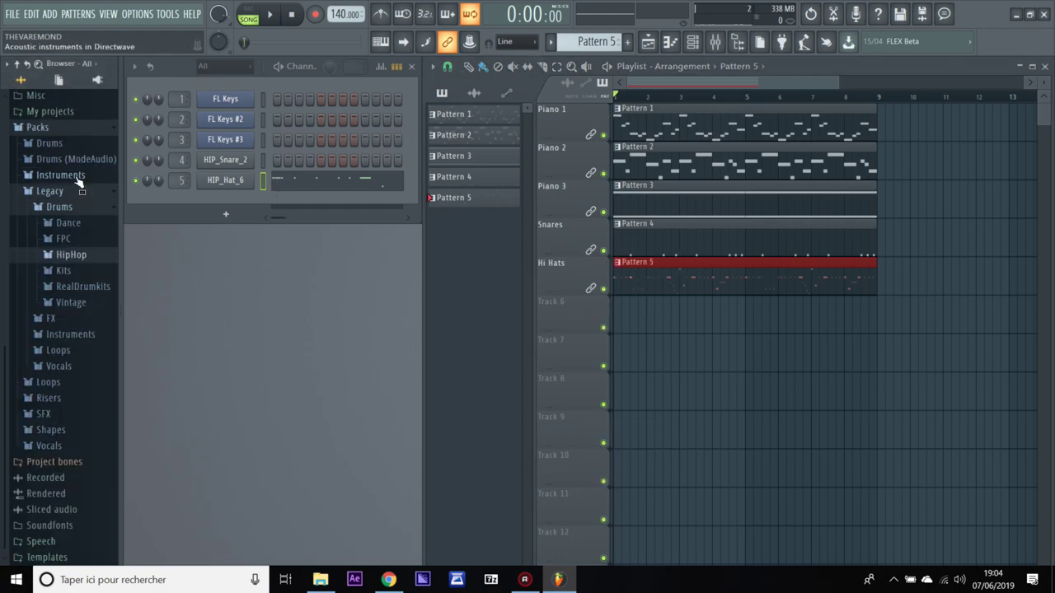
{"action": "left_click", "coordinate": [68, 261]}
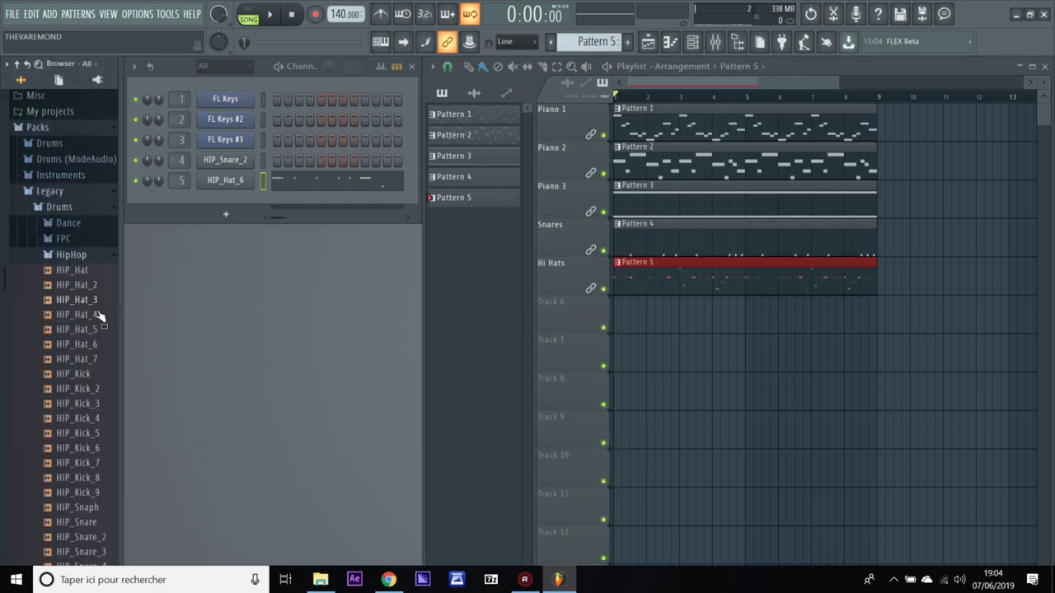
{"action": "left_click", "coordinate": [84, 388]}
{"action": "left_click", "coordinate": [81, 376]}
{"action": "left_click_drag", "start_coordinate": [83, 379], "coordinate": [173, 186]}
- Create Pattern 6, place it at the start of playlist track 6 and name the track Kicks
{"action": "left_click", "coordinate": [627, 42]}
{"action": "right_click", "coordinate": [579, 325]}
{"action": "left_click", "coordinate": [622, 281]}
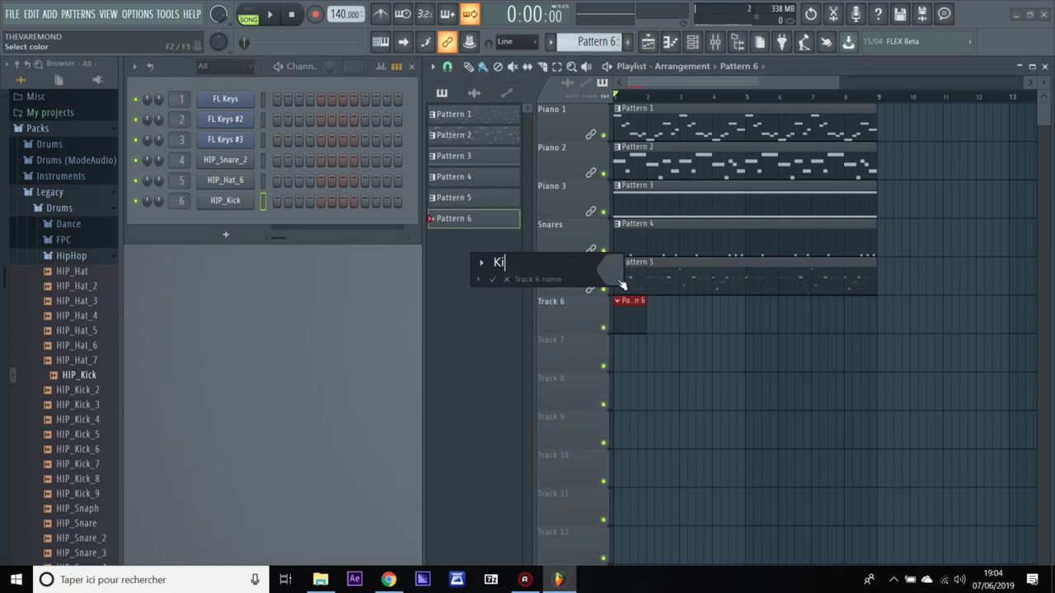
{"action": "key", "text": "Return"}
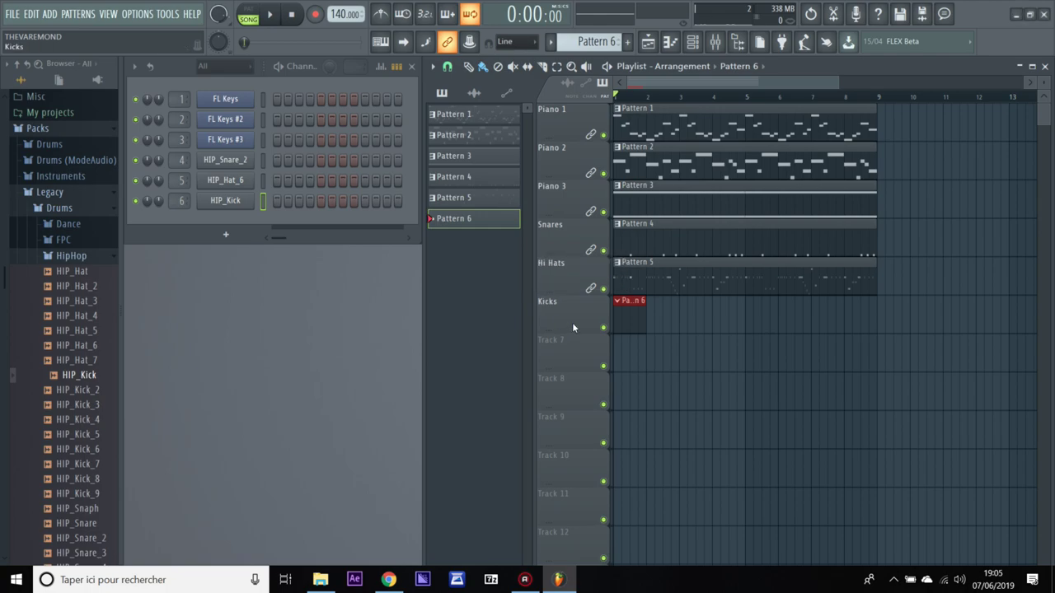
- Open the HIP_Kick piano roll and add C5 hits on steps 1 and 7 of bar 1, checking them by playback
{"action": "right_click", "coordinate": [201, 201]}
{"action": "left_click", "coordinate": [272, 201]}
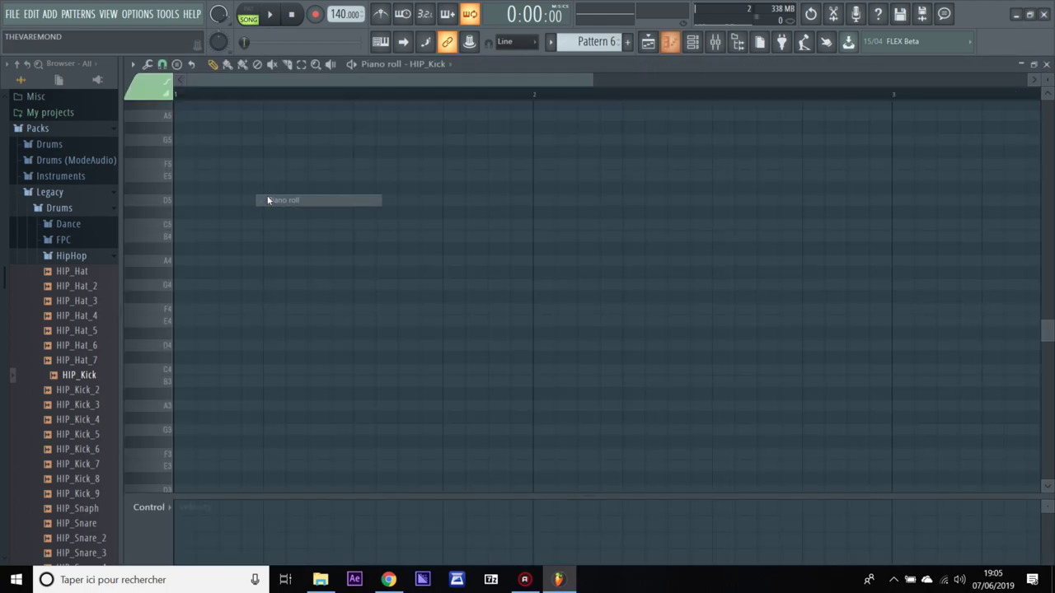
{"action": "key", "text": "space"}
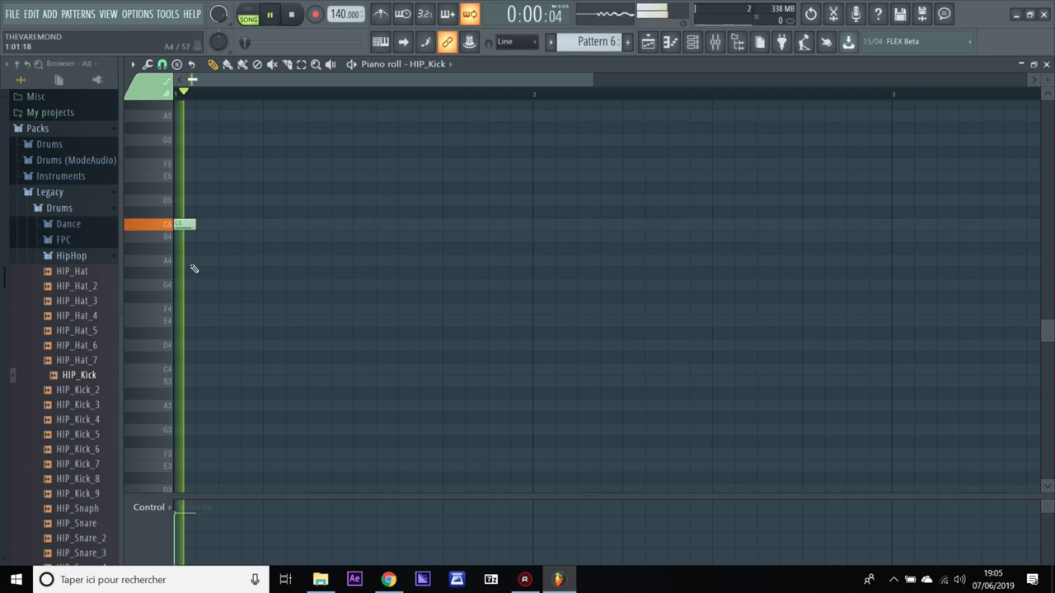
{"action": "key", "text": "space"}
{"action": "key", "text": "space"}
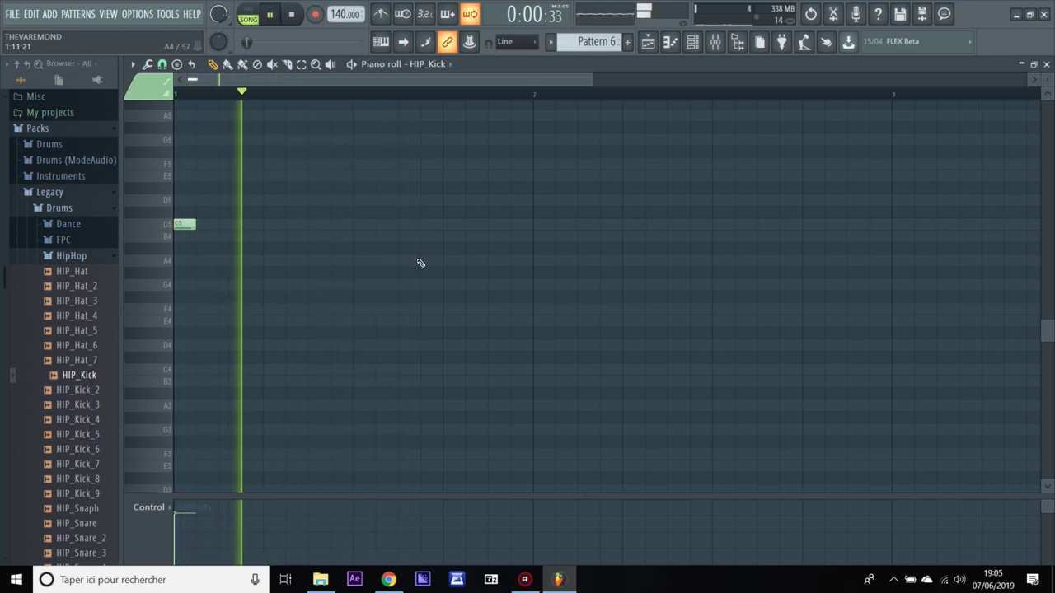
{"action": "key", "text": "space"}
{"action": "left_click", "coordinate": [313, 225]}
{"action": "key", "text": "space"}
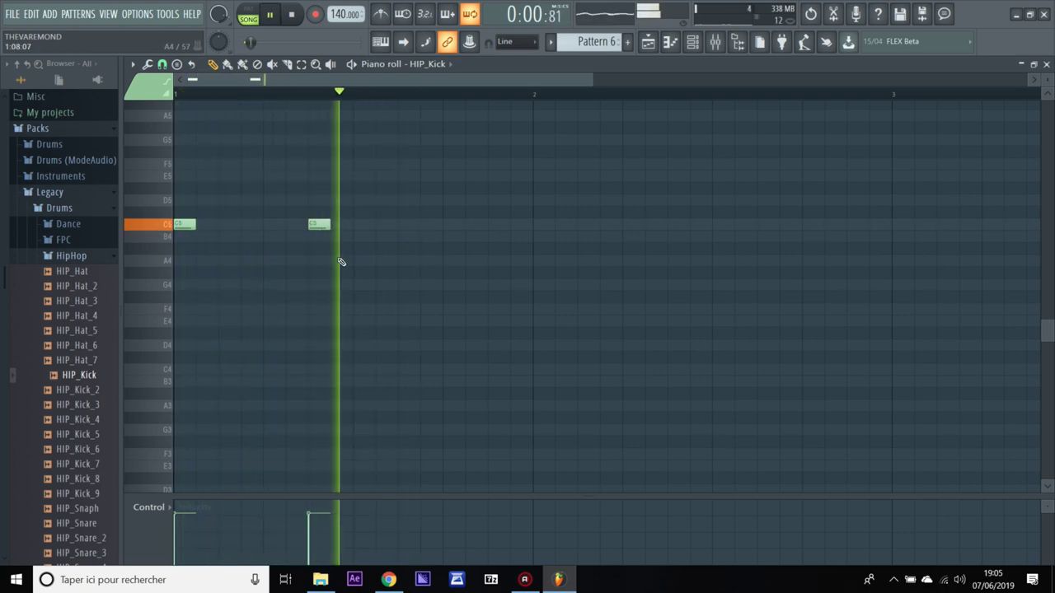
{"action": "key", "text": "space"}
- Add C5 kick hits on steps 3, 5, 11 and 15 of bar 2 and play the result
{"action": "key", "text": "space"}
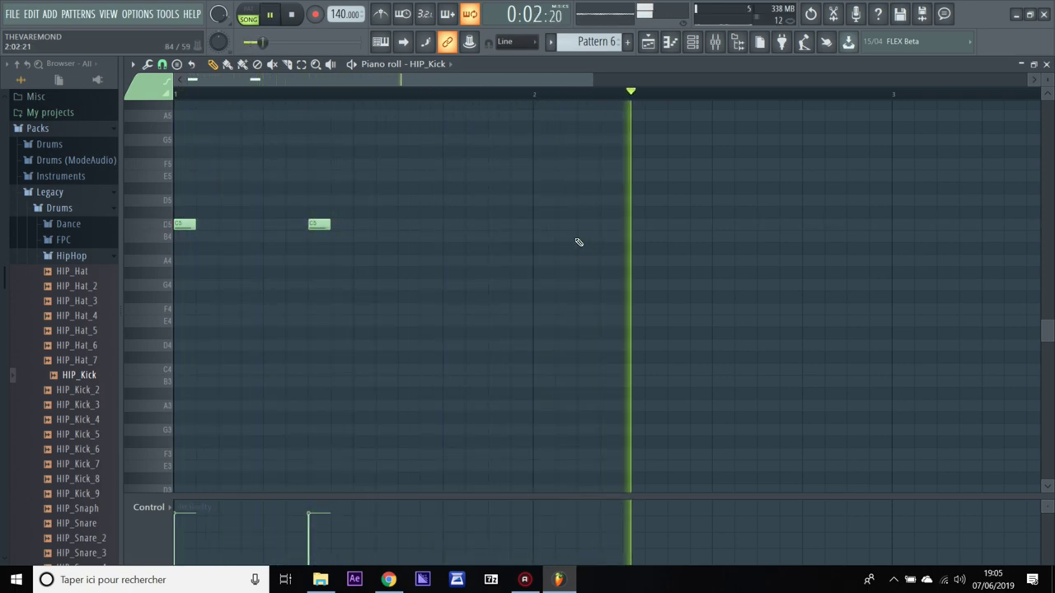
{"action": "key", "text": "space"}
{"action": "left_click", "coordinate": [586, 225]}
{"action": "key", "text": "space"}
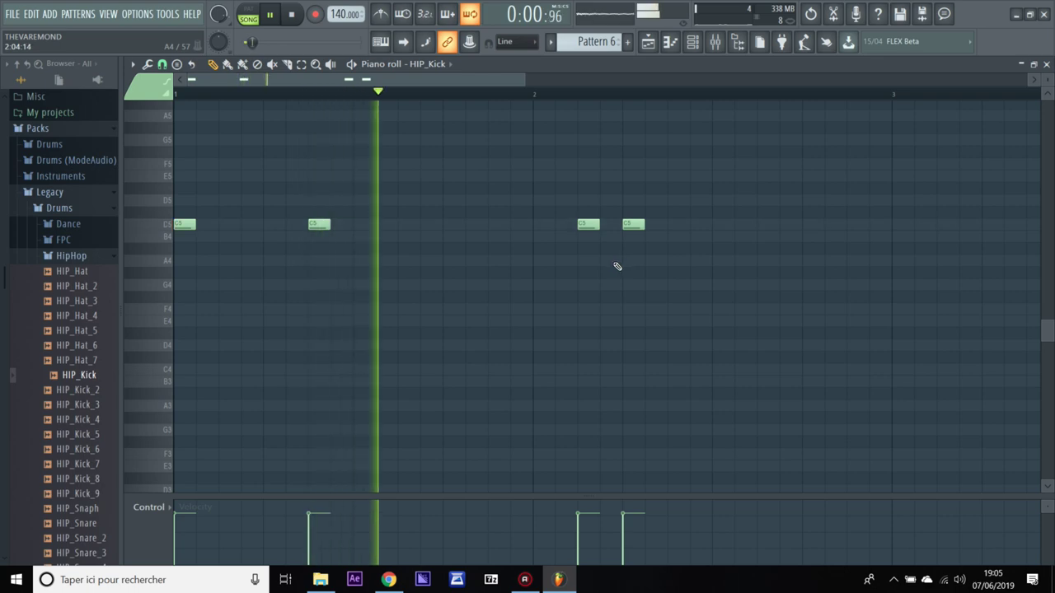
{"action": "key", "text": "space"}
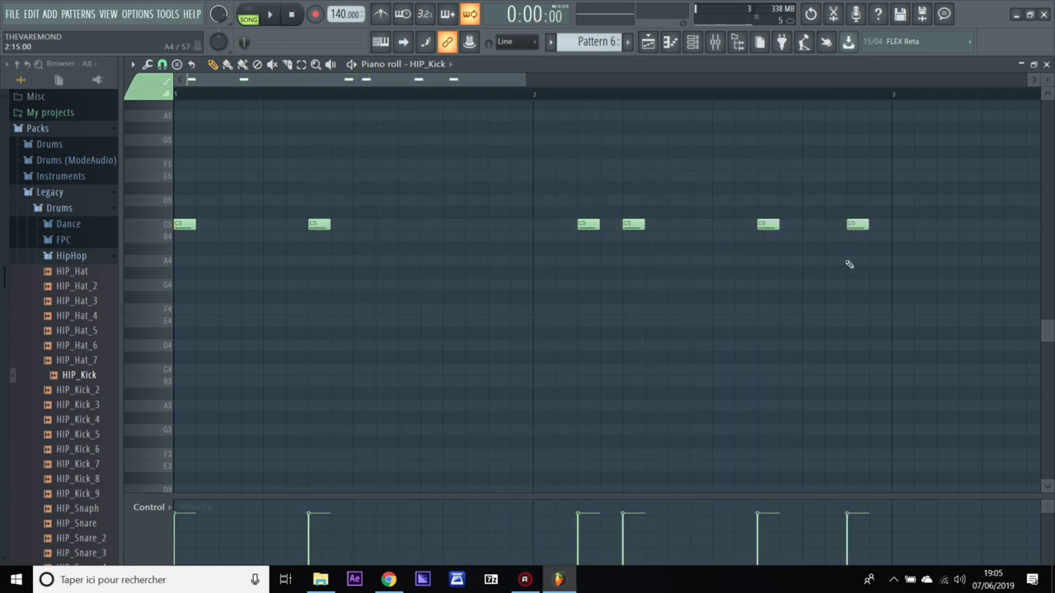
{"action": "key", "text": "space"}
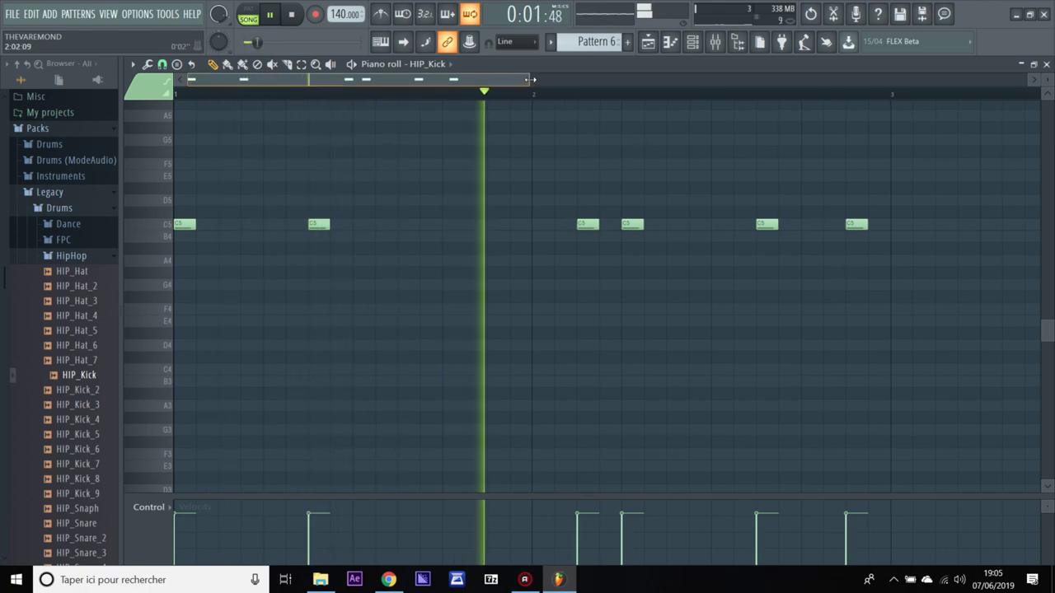
- Duplicate the two-bar kick pattern into bars 3 and 4 and play it
{"action": "left_click_drag", "start_coordinate": [525, 79], "coordinate": [870, 94]}
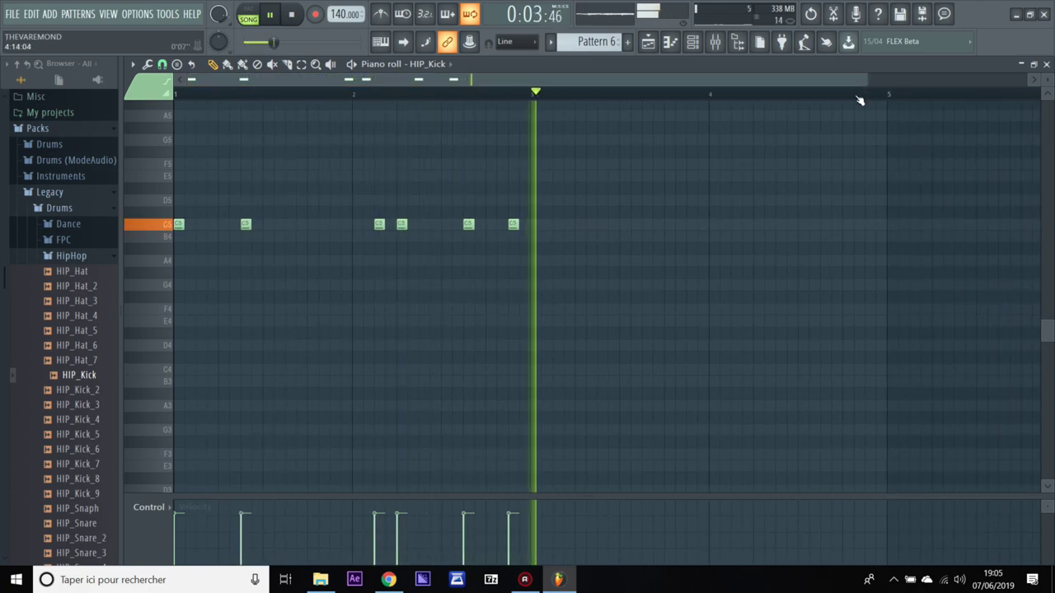
{"action": "key", "text": "space"}
{"action": "key", "text": "ctrl+b"}
{"action": "key", "text": "space"}
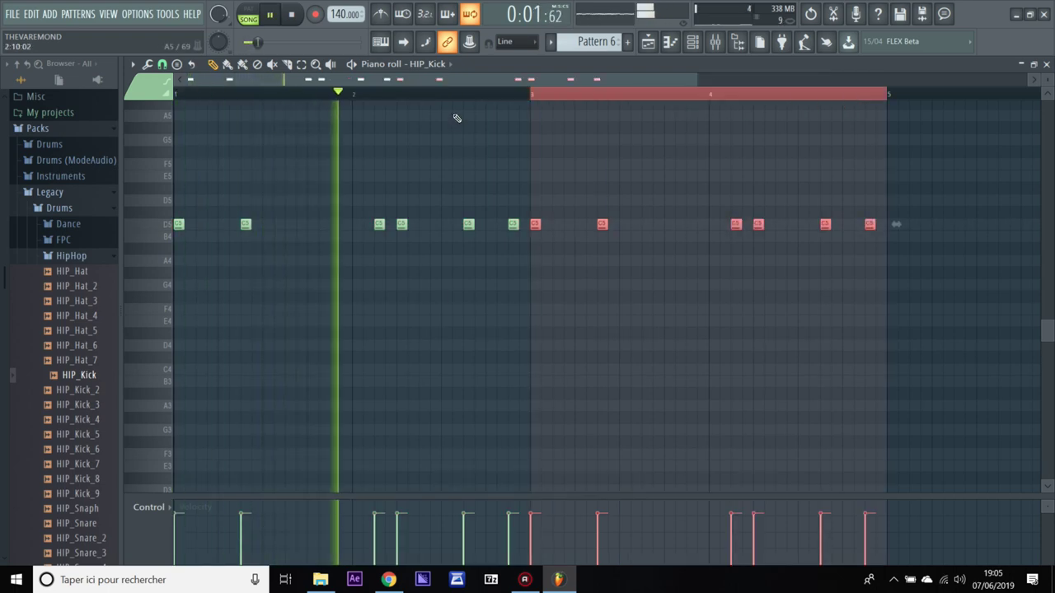
- Add an extra C5 kick hit on step 14 of bar 4 and play from the beginning of that bar
{"action": "key", "text": "ctrl+a"}
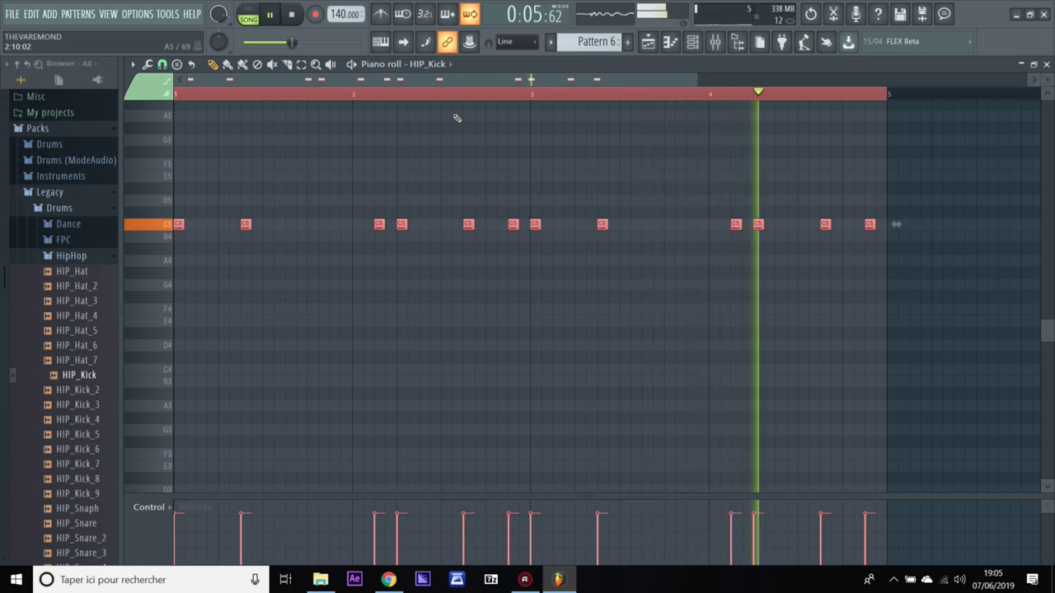
{"action": "key", "text": "space"}
{"action": "key", "text": "ctrl+d"}
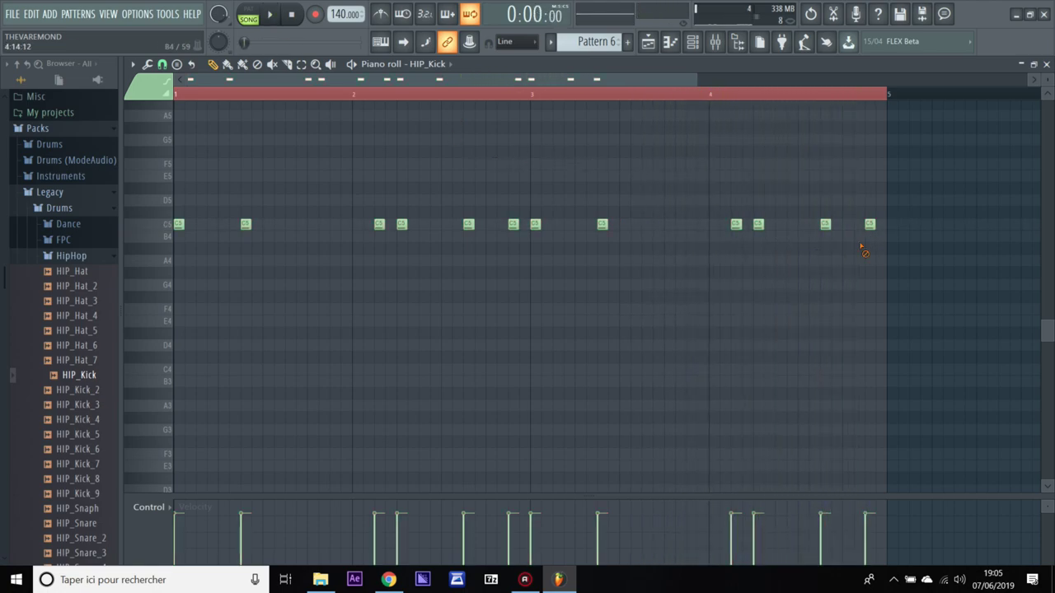
{"action": "left_click", "coordinate": [751, 99]}
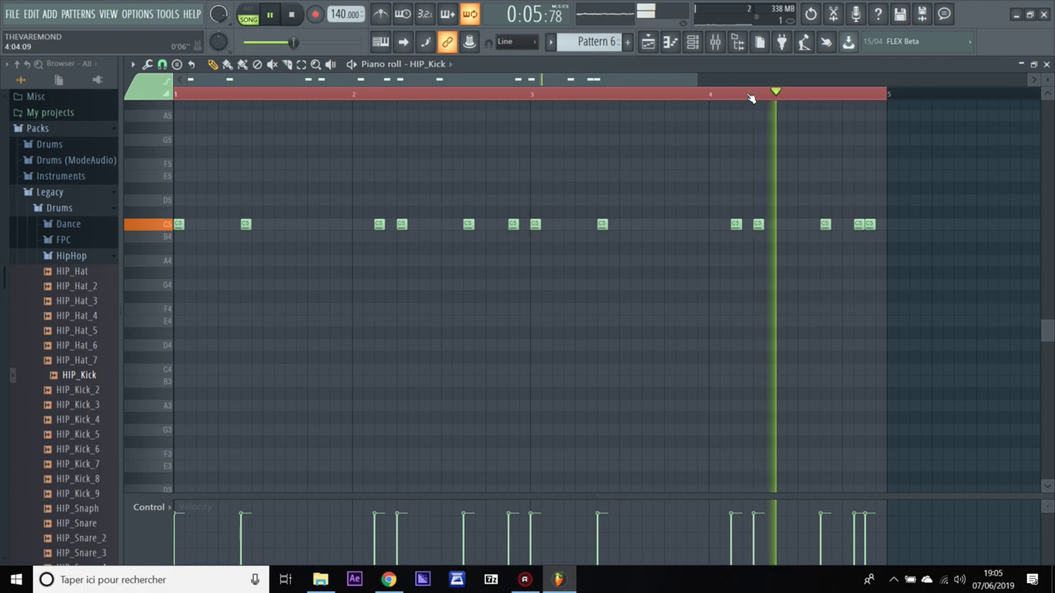
- Duplicate the four-bar kick pattern into bars 5 to 8 and lock the Kicks playlist track to its content
{"action": "key", "text": "ctrl+a"}
{"action": "key", "text": "ctrl+b"}
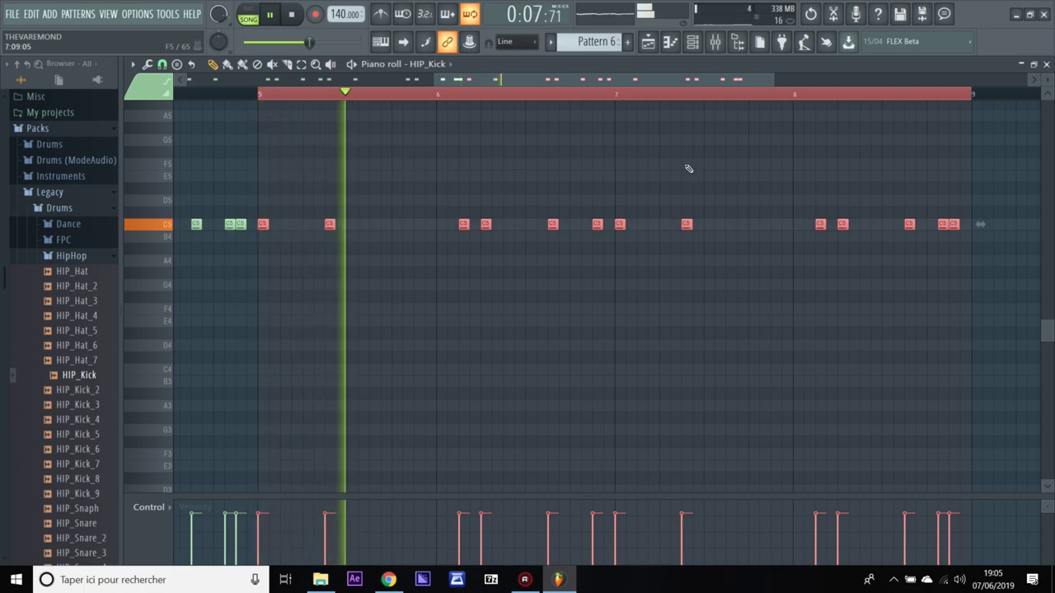
{"action": "key", "text": "F7"}
{"action": "right_click", "coordinate": [564, 324]}
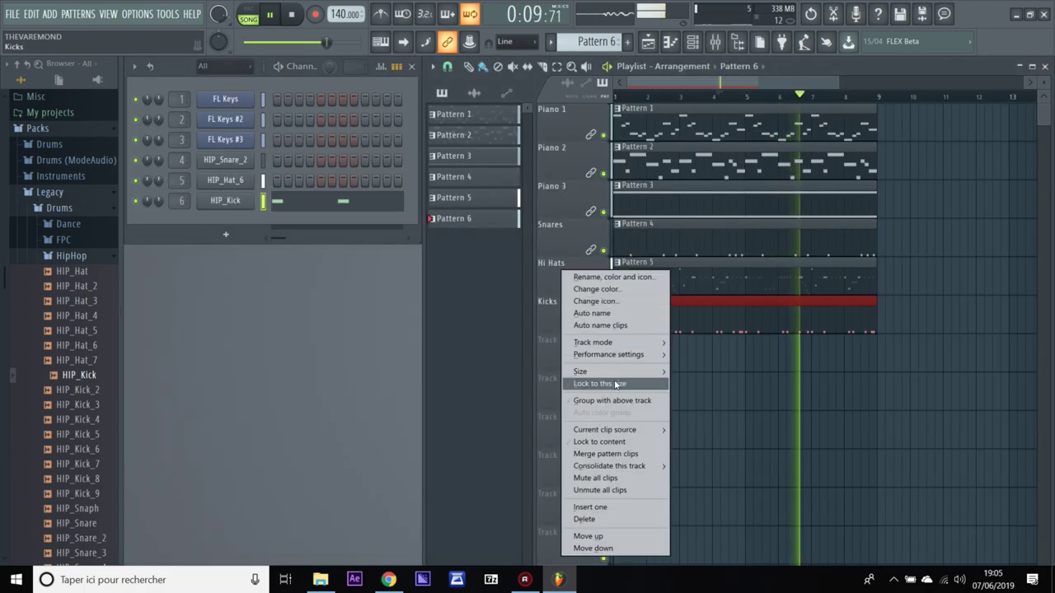
{"action": "left_click", "coordinate": [606, 441]}
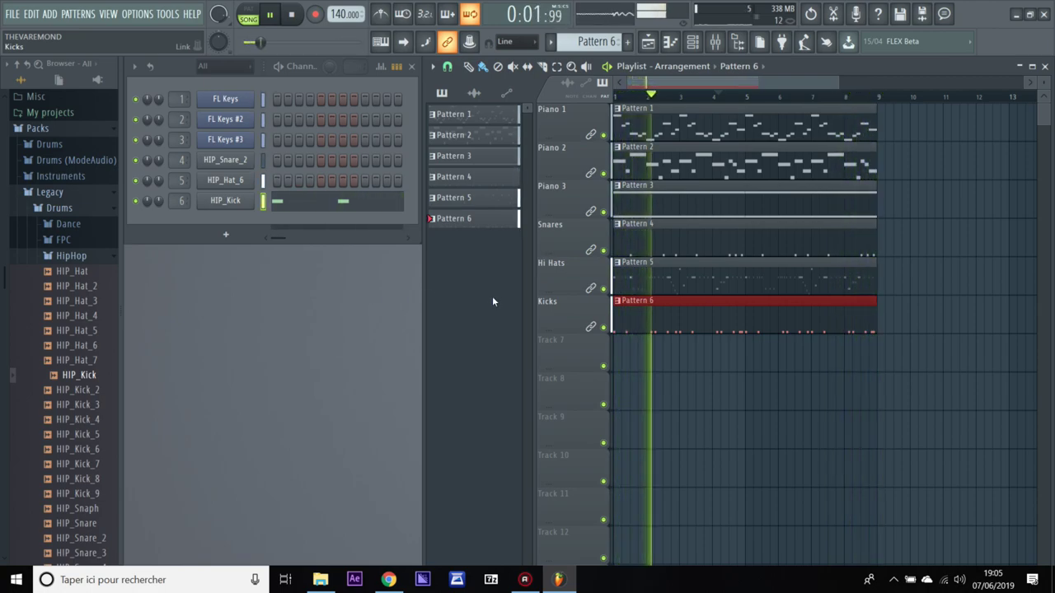
- Create Pattern 7, place it at the start of playlist track 7 and name the track Basse
{"action": "left_click", "coordinate": [627, 42]}
{"action": "key", "text": "space"}
{"action": "left_click", "coordinate": [626, 362]}
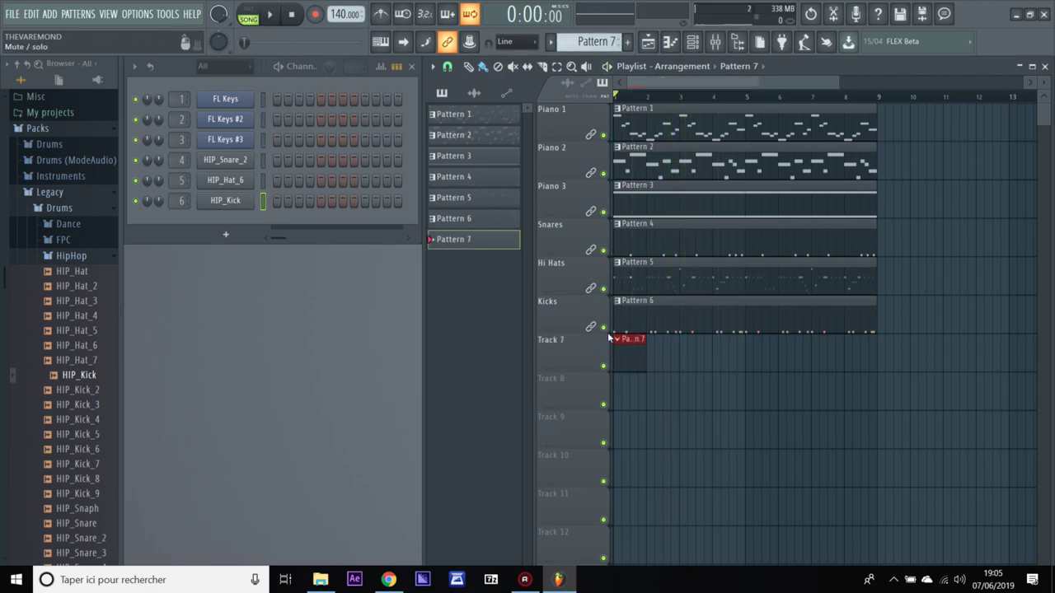
{"action": "right_click", "coordinate": [567, 363]}
{"action": "left_click", "coordinate": [606, 283]}
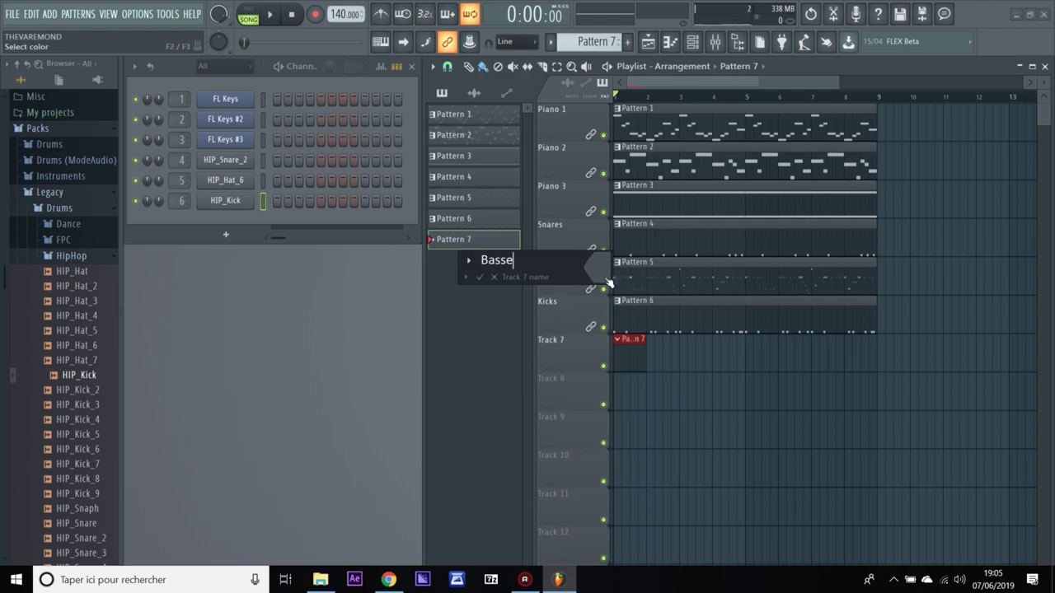
{"action": "type", "text": "Basse"}
{"action": "key", "text": "Return"}
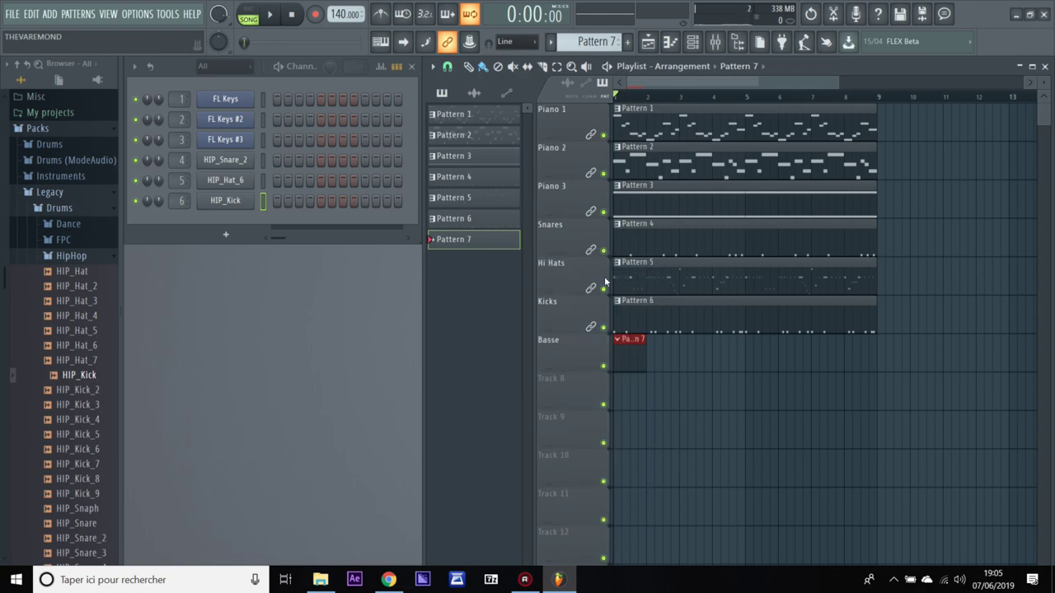
- Load the HIP_Bass_2 preset from the Legacy Instruments Bass folder as a new channel
{"action": "left_click", "coordinate": [77, 259]}
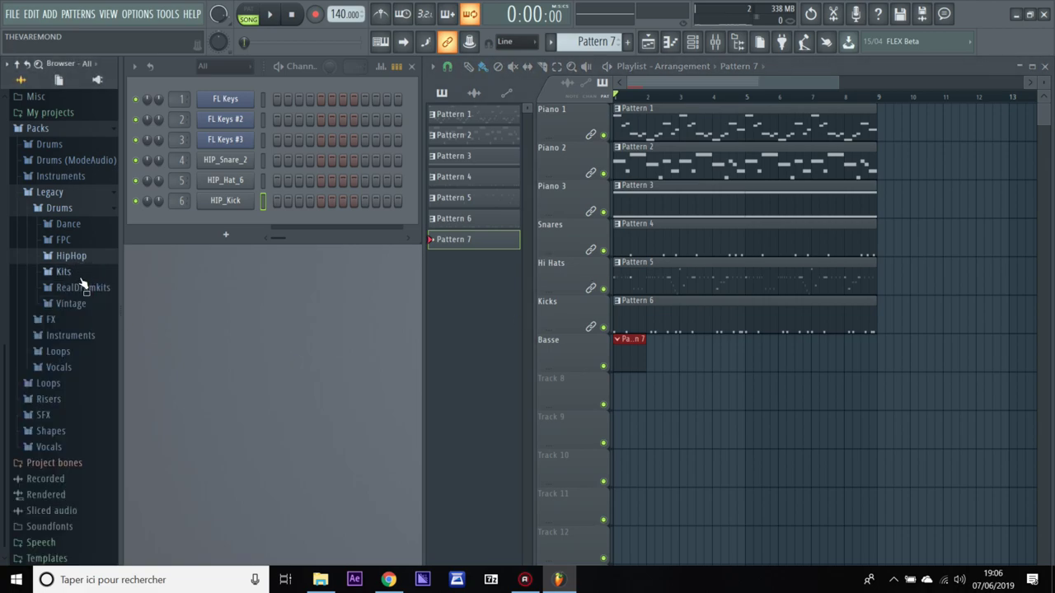
{"action": "left_click", "coordinate": [74, 334]}
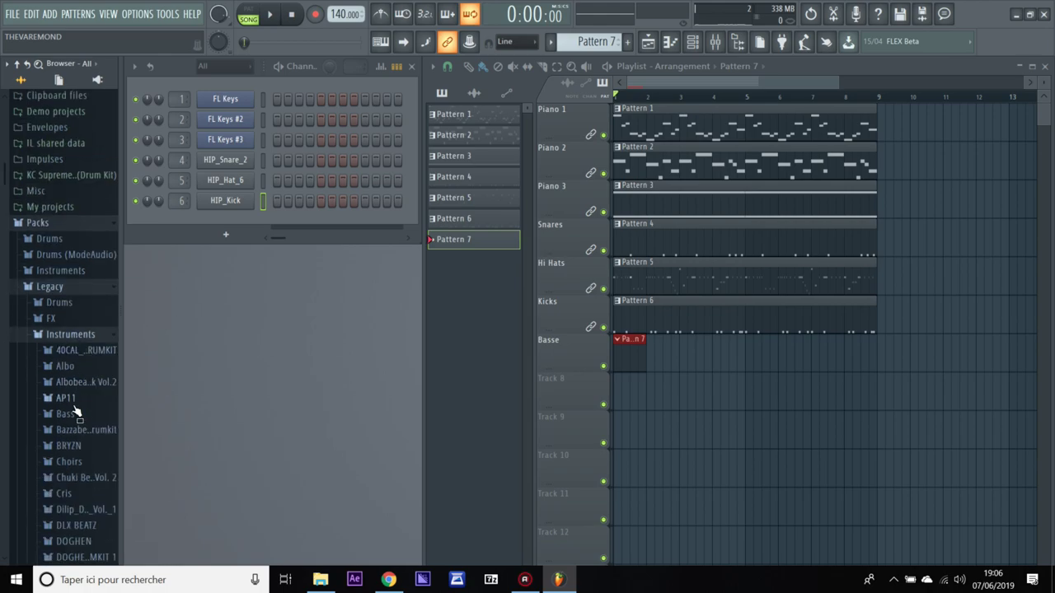
{"action": "left_click", "coordinate": [69, 415]}
{"action": "left_click_drag", "start_coordinate": [82, 504], "coordinate": [218, 226]}
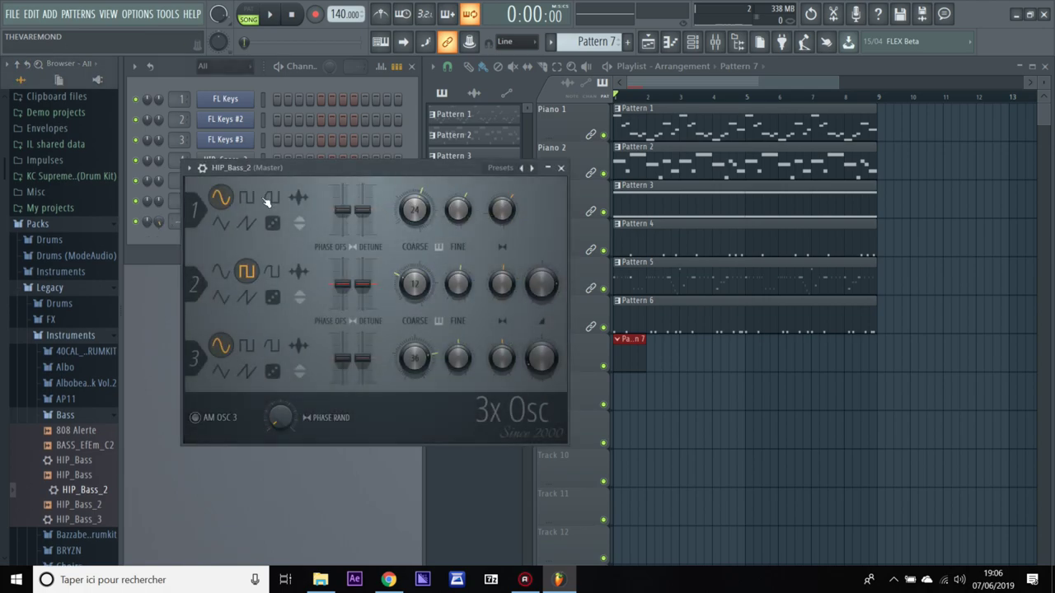
- Inspect the volume envelope and the polyphony and portamento settings of HIP_Bass_2, and close its channel window
{"action": "left_click", "coordinate": [202, 169]}
{"action": "left_click", "coordinate": [258, 191]}
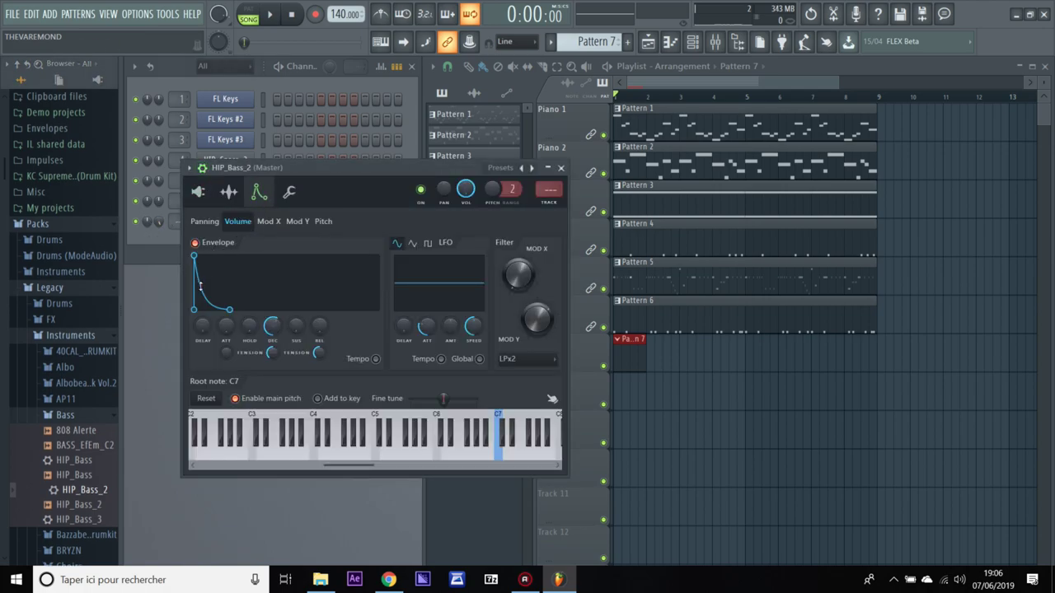
{"action": "left_click", "coordinate": [289, 193]}
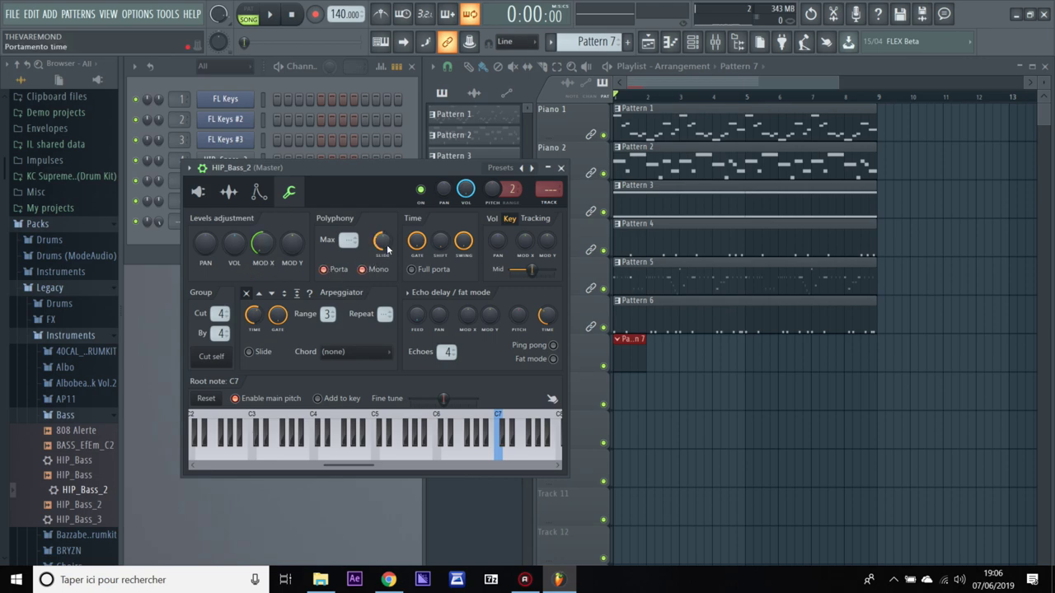
{"action": "left_click", "coordinate": [560, 168]}
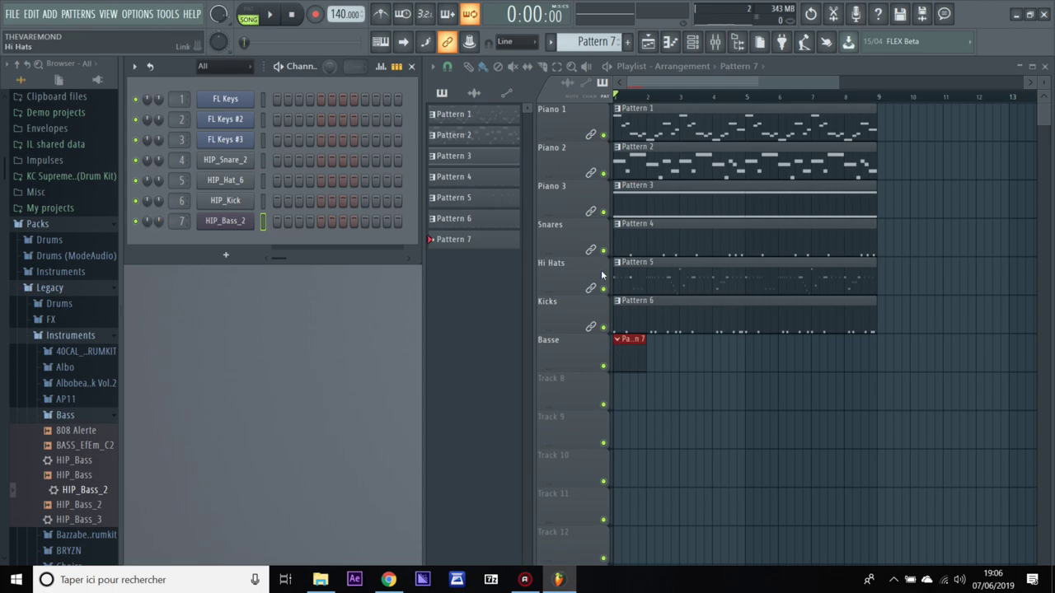
- Mute the Piano 3 playlist track and briefly play the arrangement from the start
{"action": "left_click", "coordinate": [603, 212]}
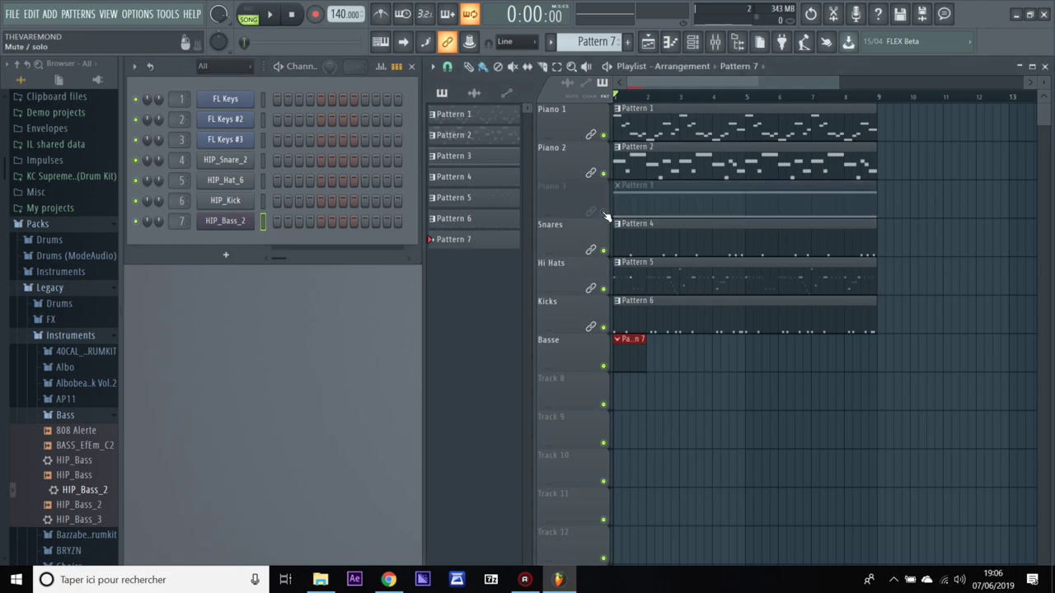
{"action": "key", "text": "space"}
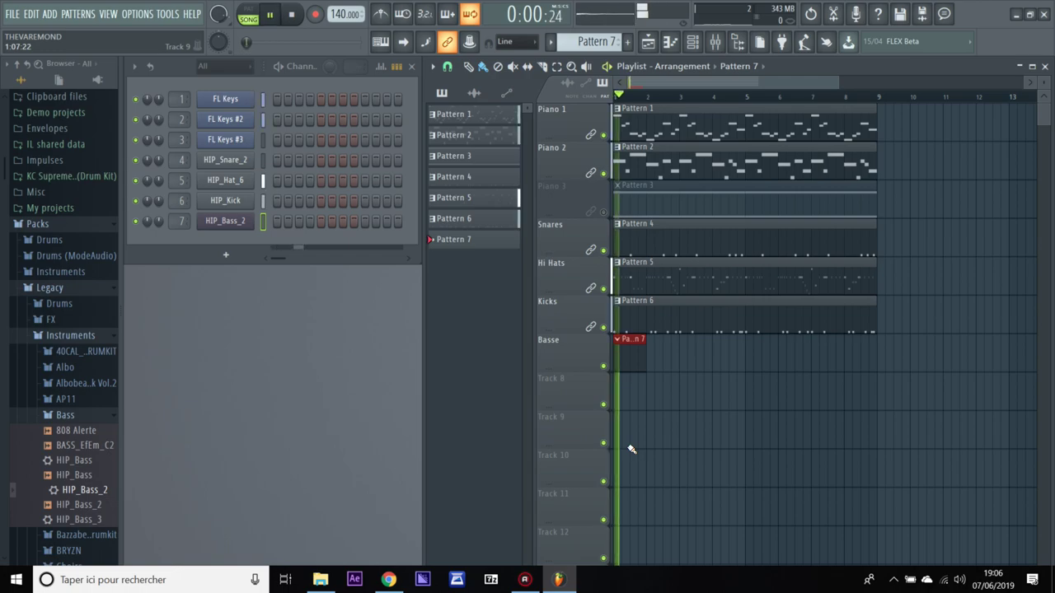
{"action": "key", "text": "space"}
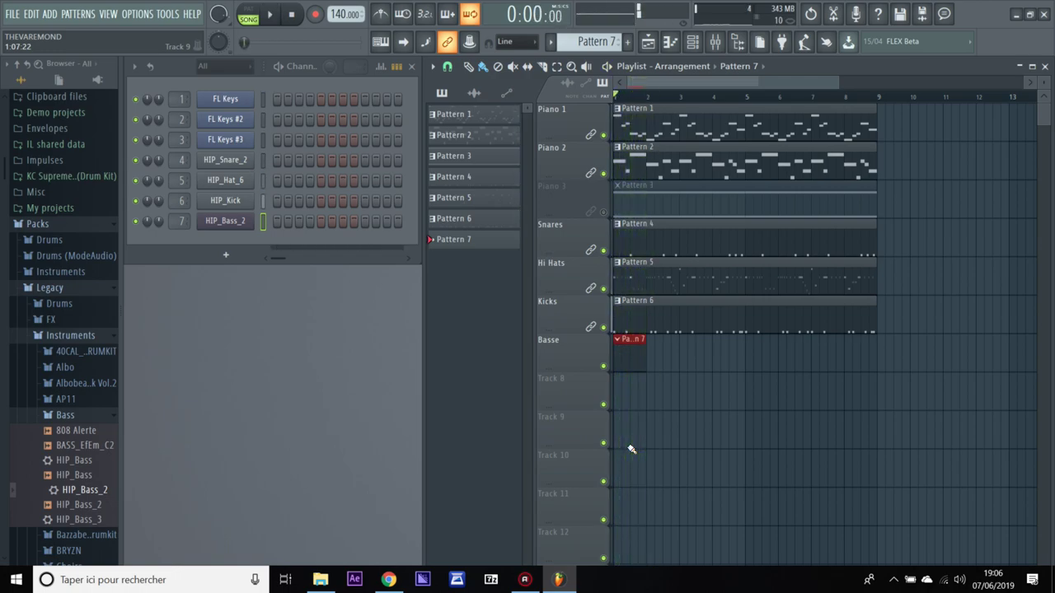
- Select all HIP_Kick notes in the Pattern 6 piano roll and close the piano roll
{"action": "left_click", "coordinate": [656, 242]}
{"action": "left_click", "coordinate": [646, 280]}
{"action": "left_click", "coordinate": [645, 317]}
{"action": "left_click", "coordinate": [301, 205]}
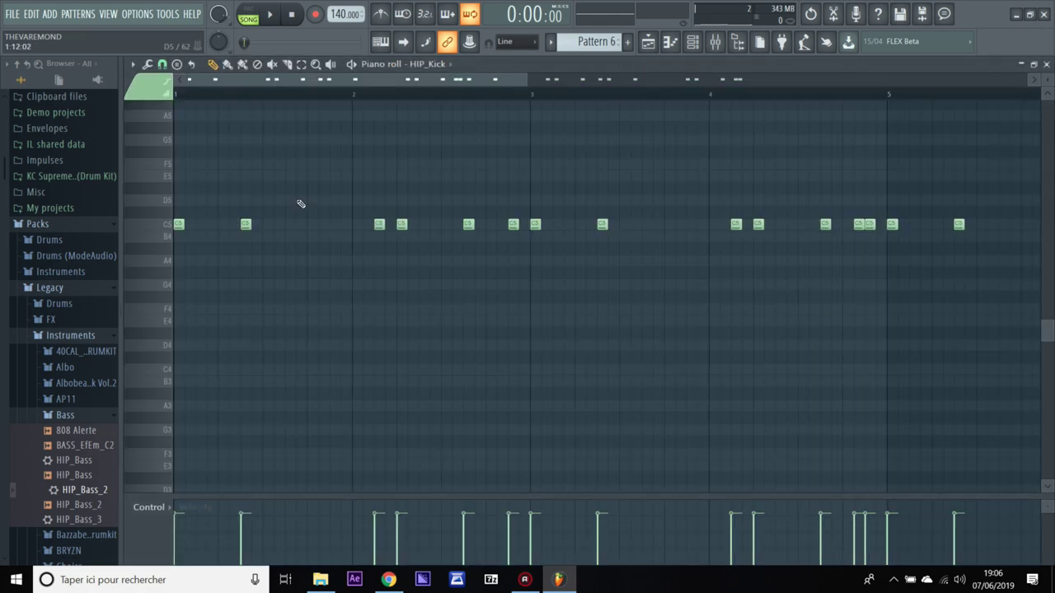
{"action": "key", "text": "ctrl+a"}
{"action": "left_click", "coordinate": [1046, 64]}
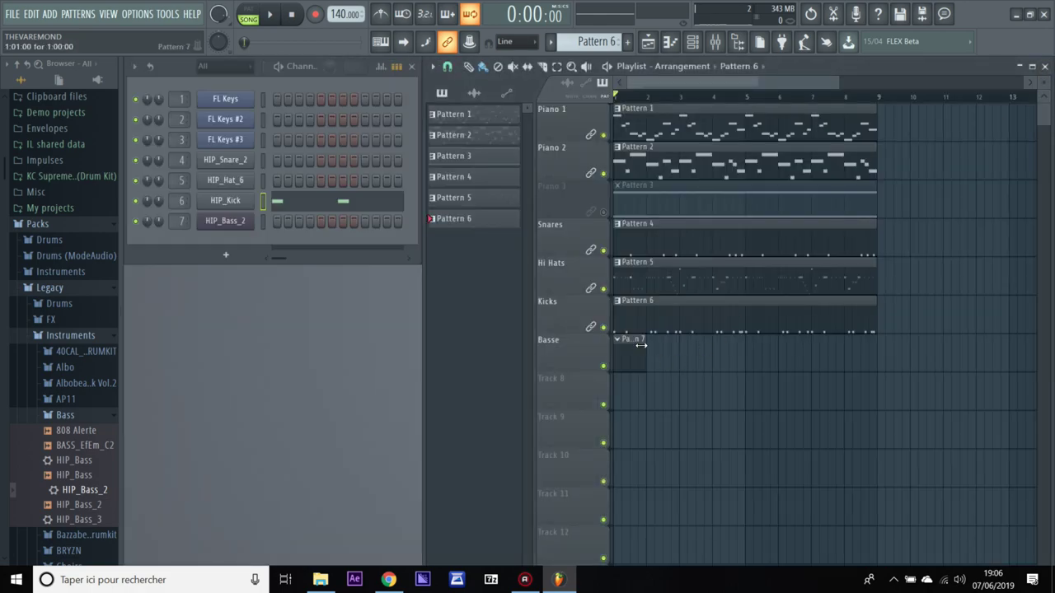
- Paste the kick notes into the HIP_Bass_2 piano roll of Pattern 7 and stretch them with quick legato
{"action": "left_click", "coordinate": [627, 357]}
{"action": "right_click", "coordinate": [250, 221]}
{"action": "left_click", "coordinate": [281, 220]}
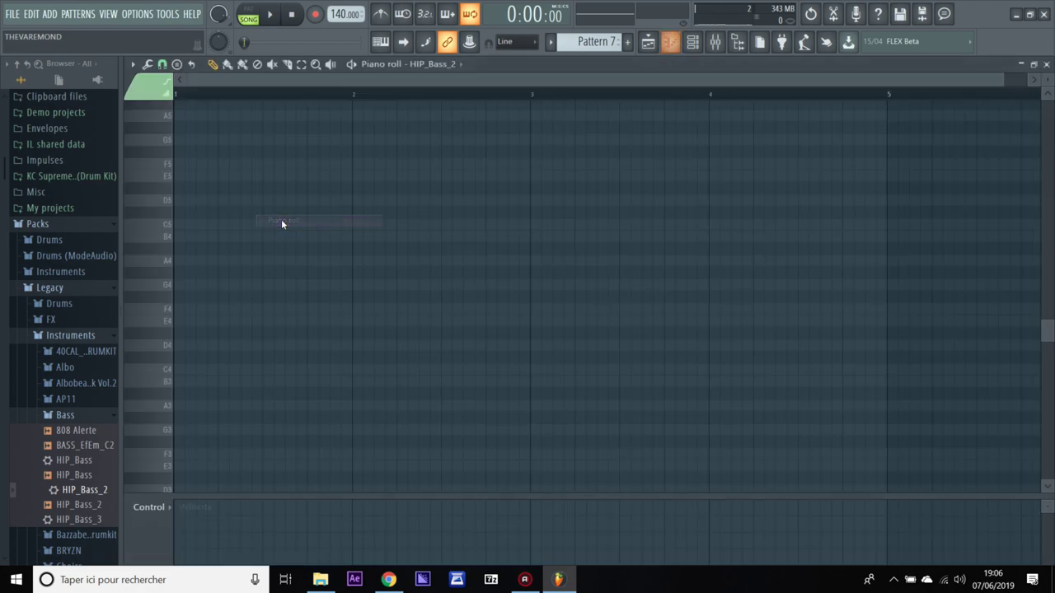
{"action": "key", "text": "ctrl+v"}
{"action": "key", "text": "ctrl+l"}
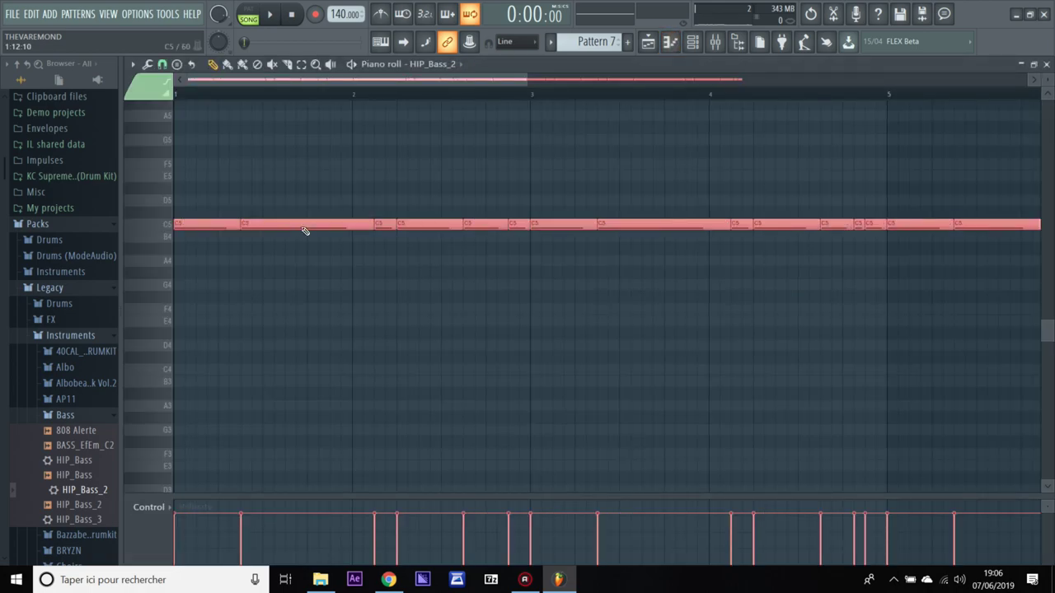
- Extend the last bass note to the end of bar 8
{"action": "left_click_drag", "start_coordinate": [412, 80], "coordinate": [718, 81]}
{"action": "left_click", "coordinate": [827, 225]}
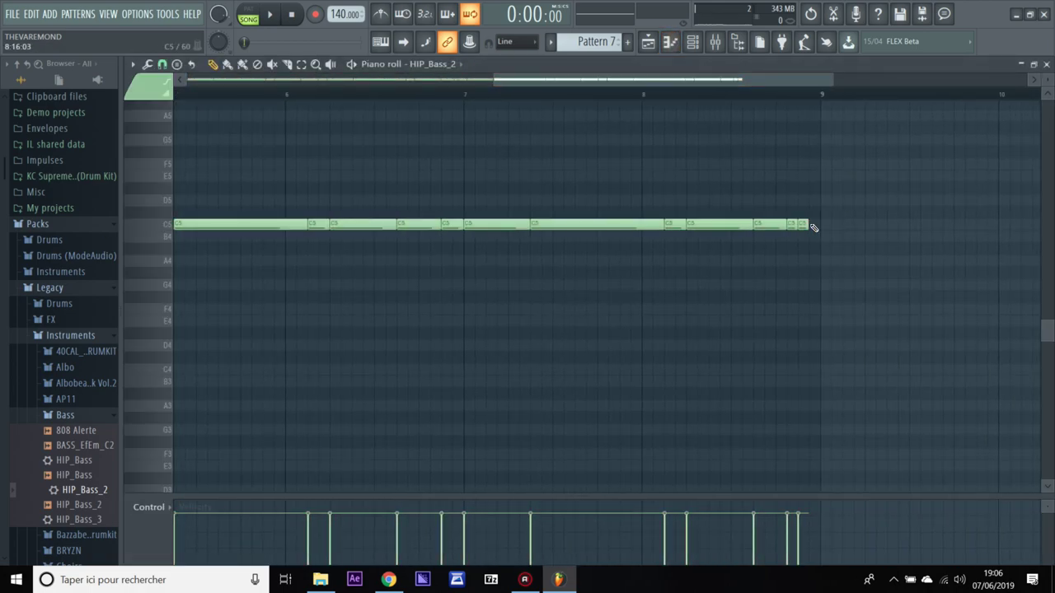
{"action": "left_click_drag", "start_coordinate": [507, 80], "coordinate": [202, 85]}
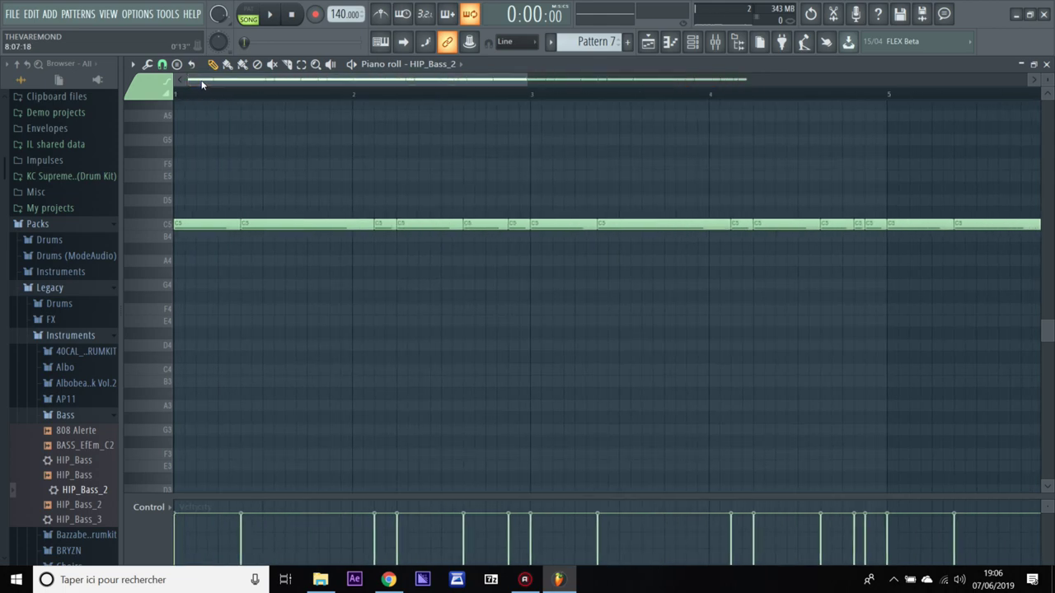
- Transpose all HIP_Bass_2 notes down to G#4, deselect them and play the arrangement from the start
{"action": "key", "text": "ctrl+a"}
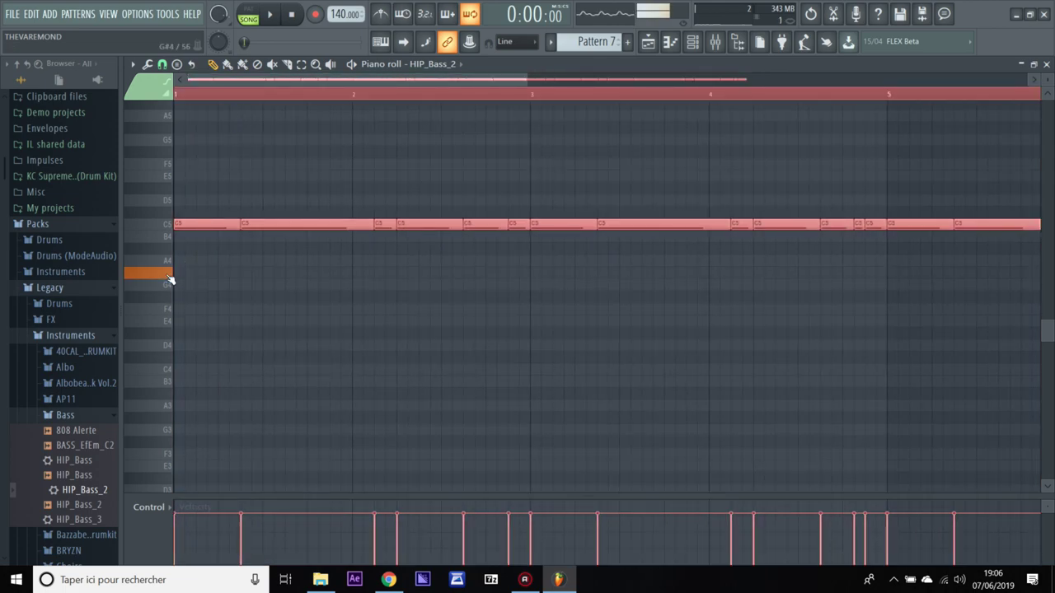
{"action": "left_click_drag", "start_coordinate": [188, 224], "coordinate": [178, 271]}
{"action": "key", "text": "space"}
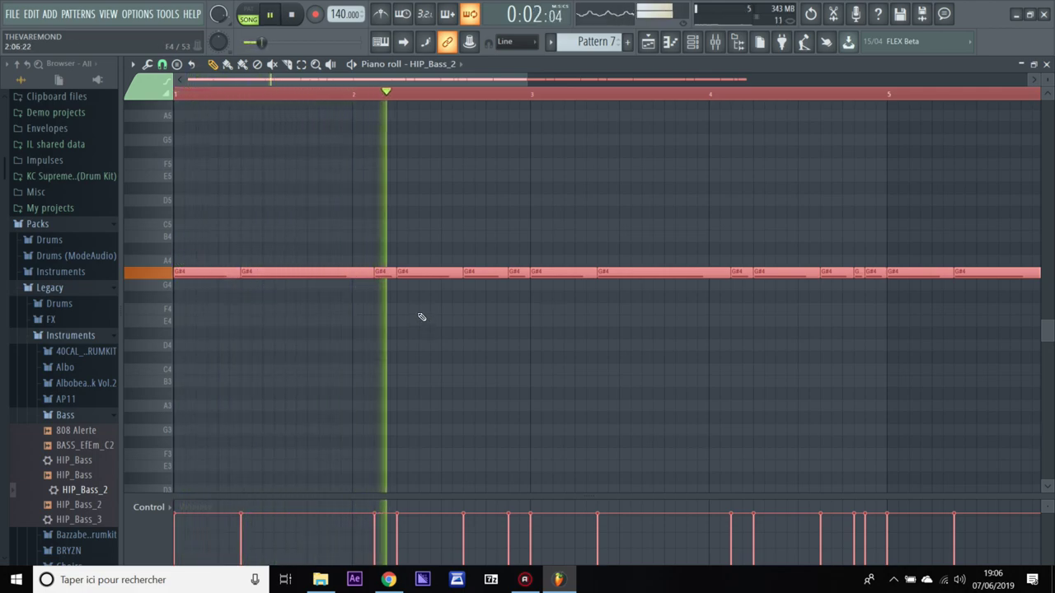
{"action": "key", "text": "space"}
{"action": "key", "text": "ctrl+d"}
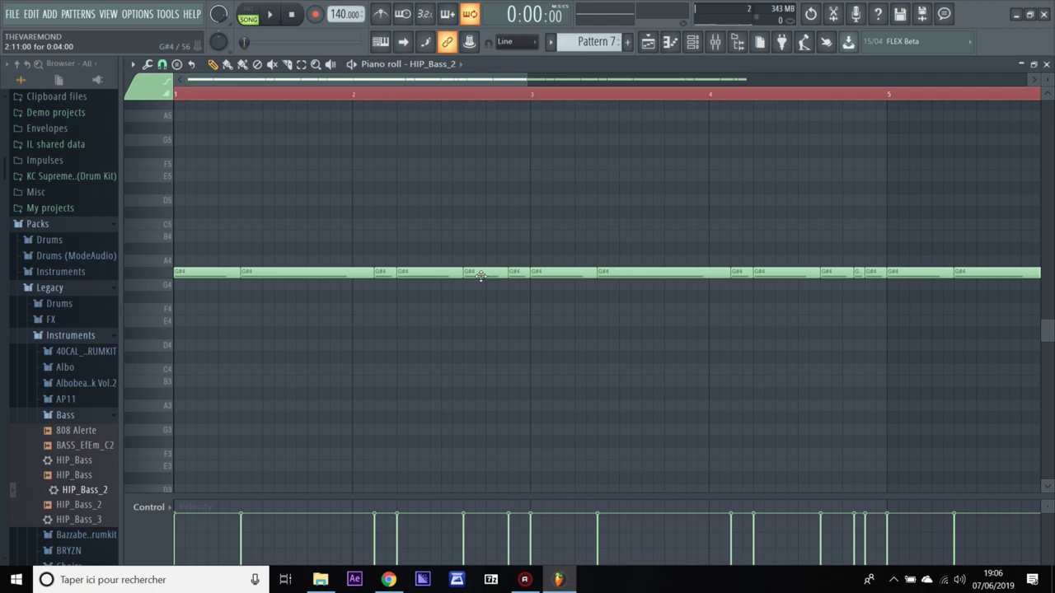
{"action": "key", "text": "space"}
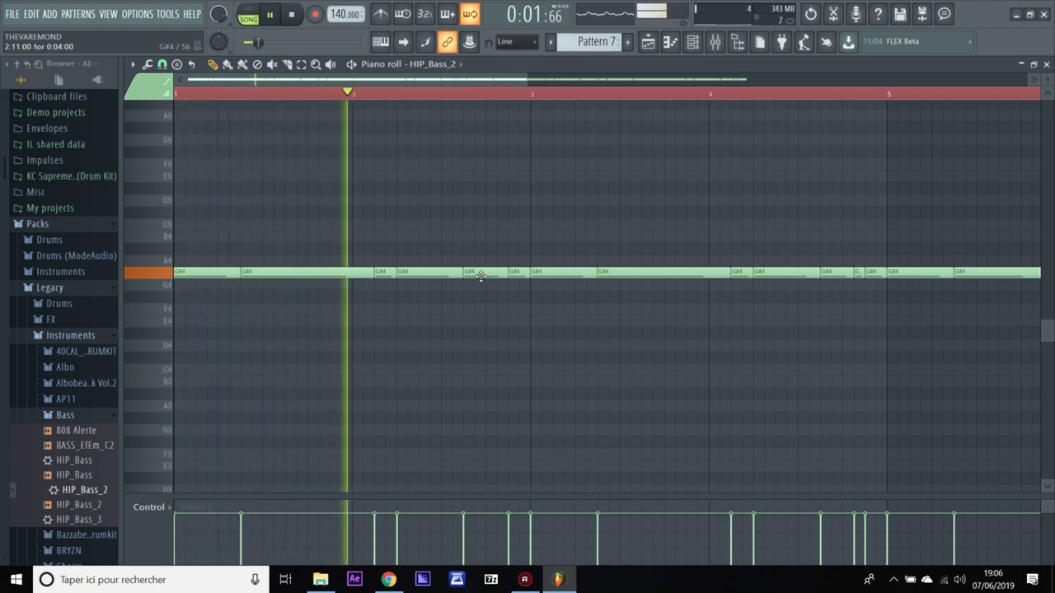
{"action": "key", "text": "space"}
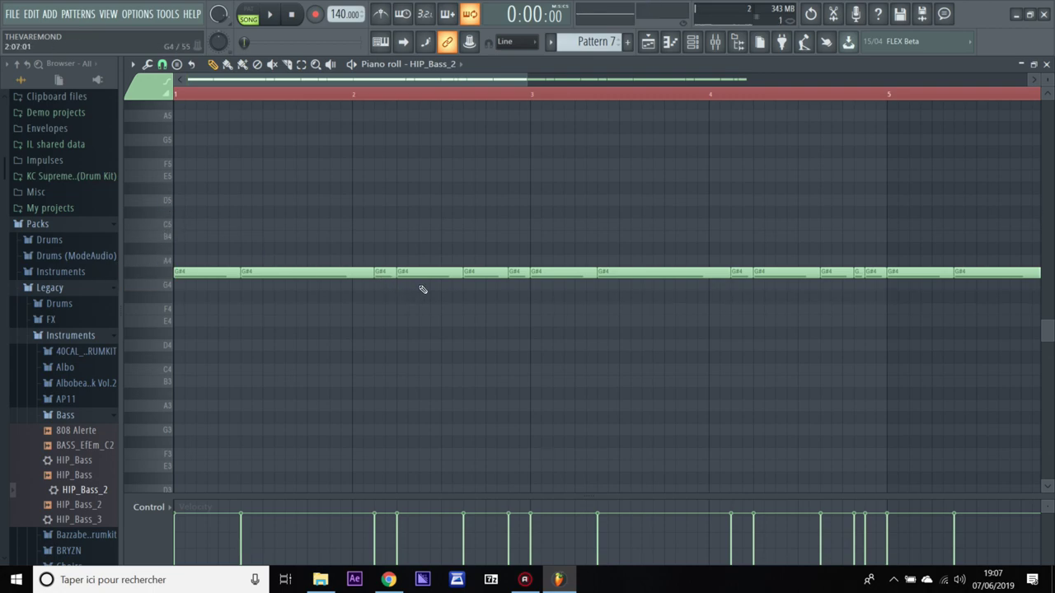
- Raise the last two bass notes of bar 2 to D5, remove the stray duplicate below them, and play the result
{"action": "left_click_drag", "start_coordinate": [477, 268], "coordinate": [478, 200]}
{"action": "key", "text": "space"}
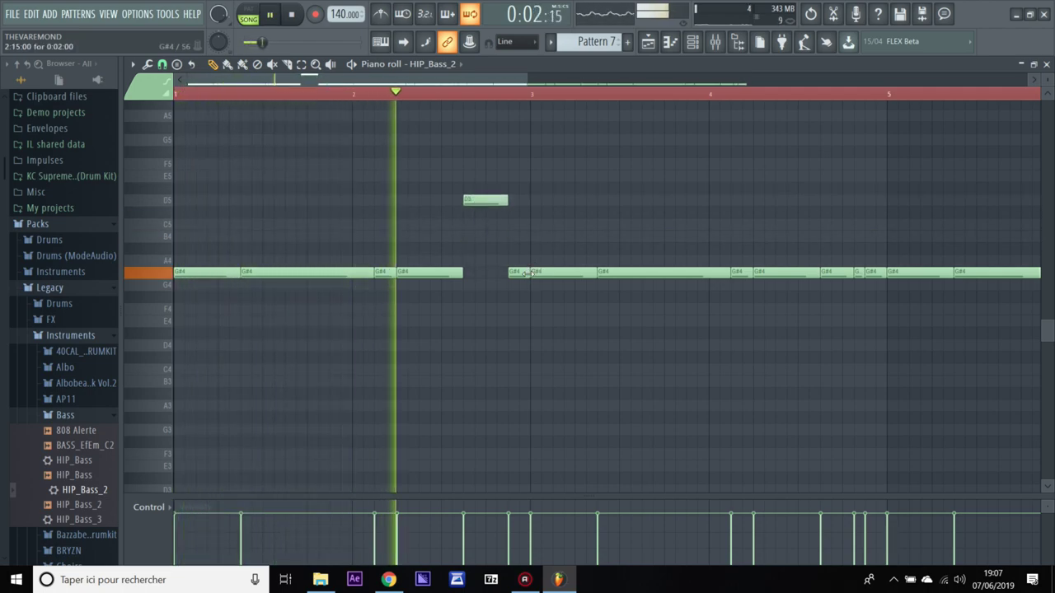
{"action": "key", "text": "space"}
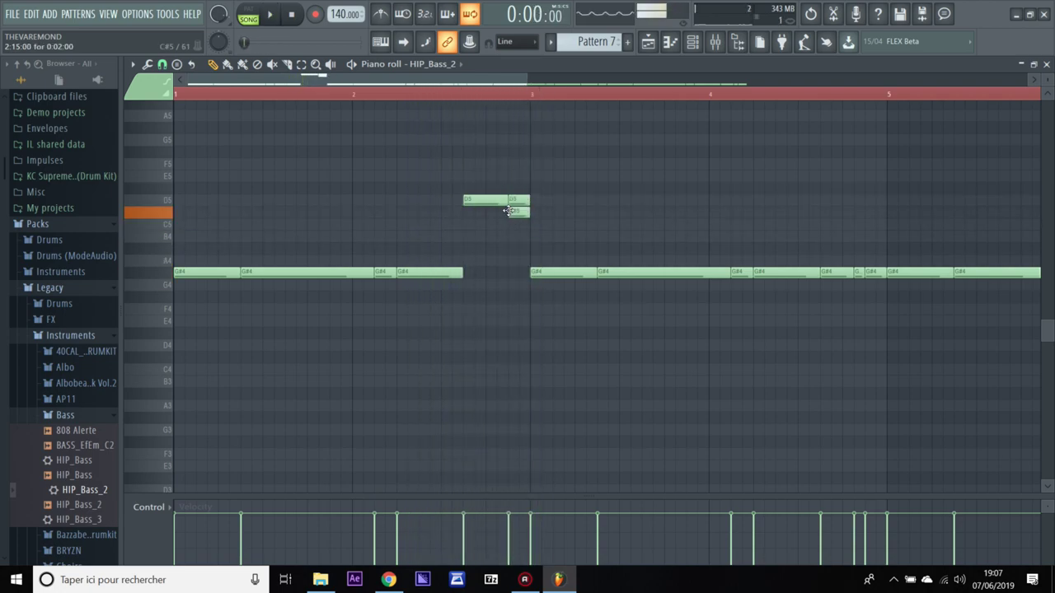
{"action": "right_click", "coordinate": [511, 225]}
{"action": "key", "text": "space"}
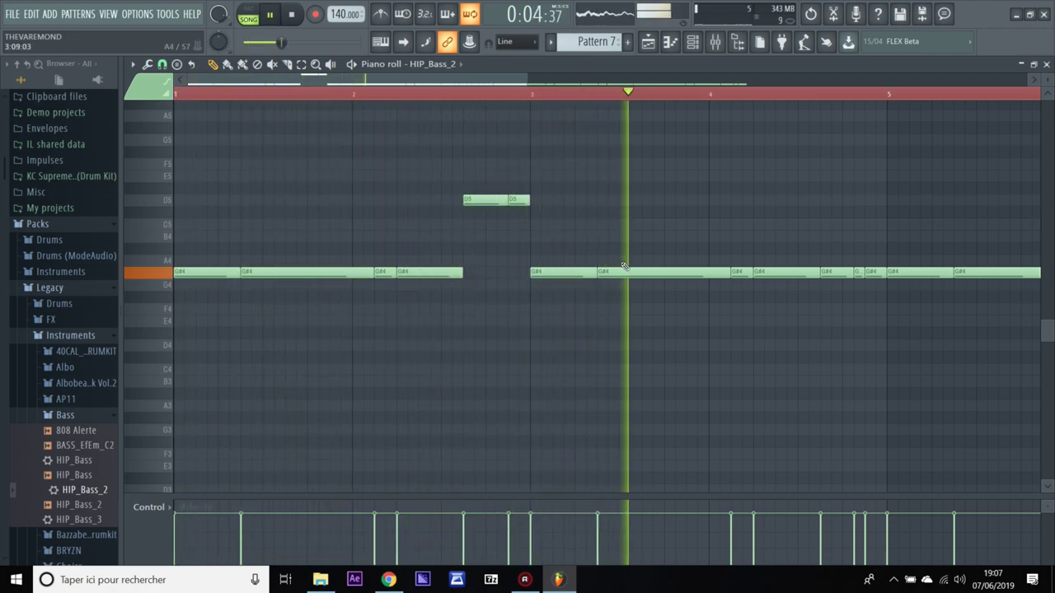
{"action": "key", "text": "space"}
- Lower the last three bass notes of bar 4 to D4 and play the arrangement
{"action": "left_click_drag", "start_coordinate": [835, 274], "coordinate": [836, 349]}
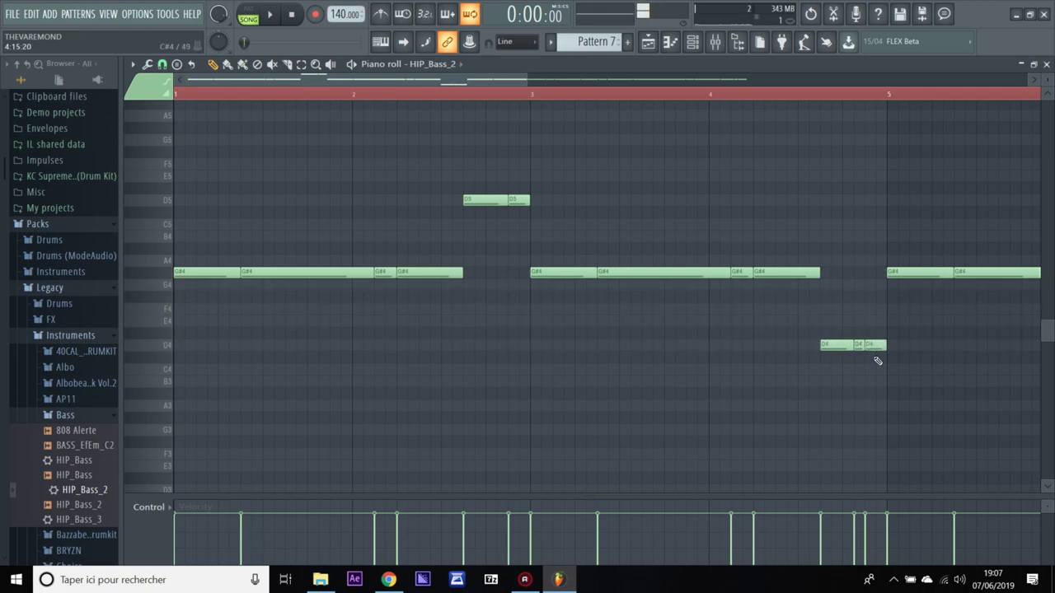
{"action": "key", "text": "space"}
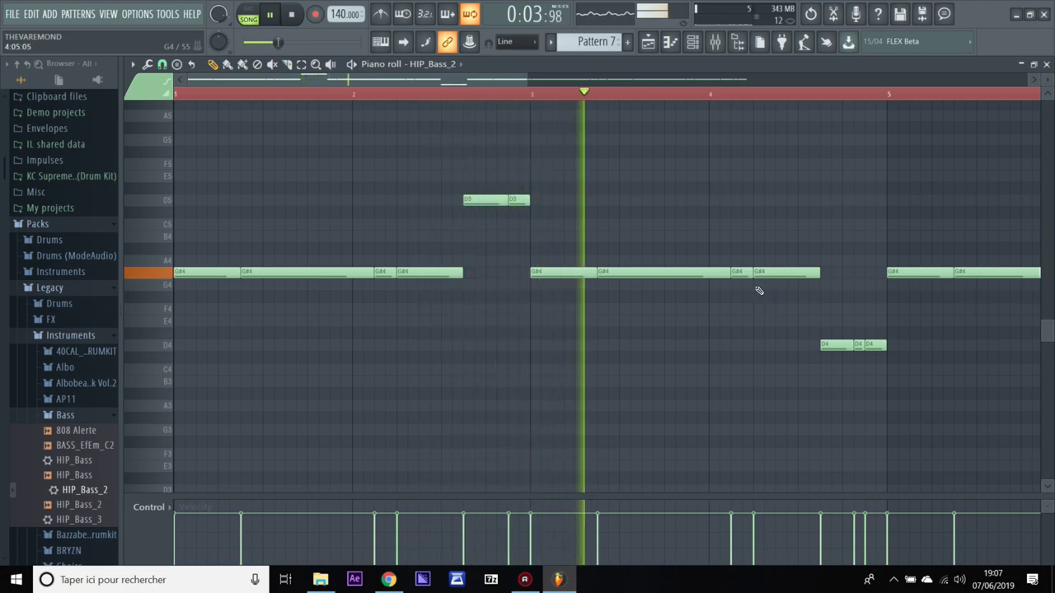
{"action": "scroll", "coordinate": [619, 94], "scroll_direction": "right", "scroll_amount": 3}
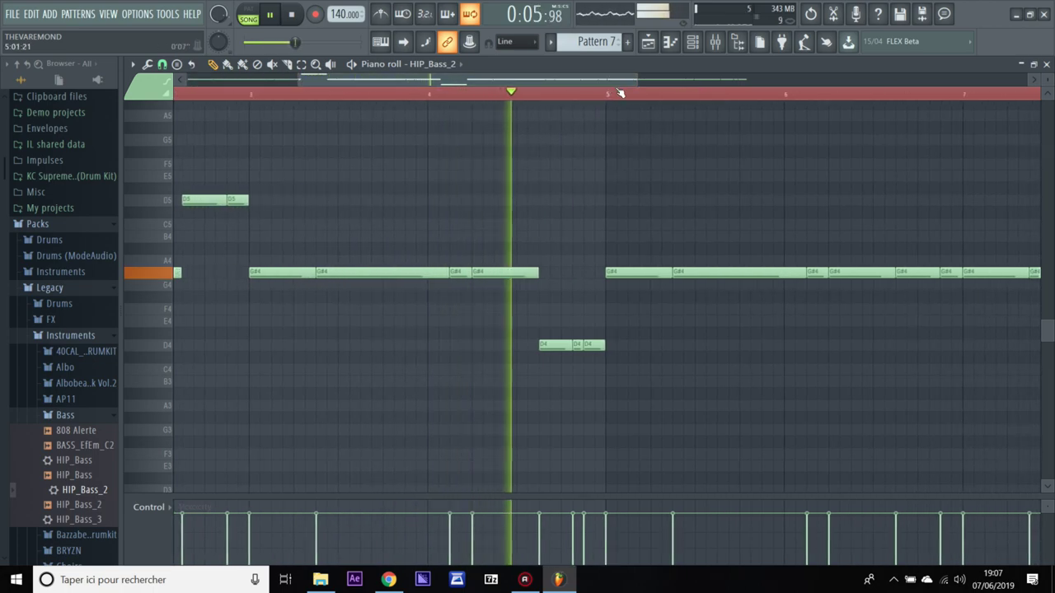
{"action": "left_click_drag", "start_coordinate": [611, 84], "coordinate": [666, 84]}
{"action": "key", "text": "space"}
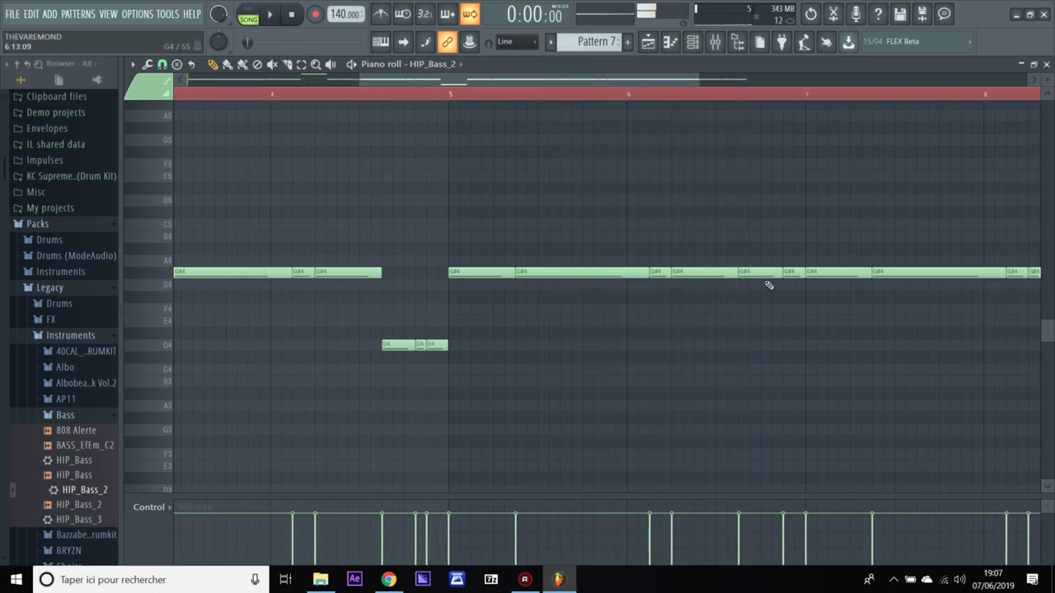
- Raise the last two bass notes of bar 6 to D5 and start playback
{"action": "left_click_drag", "start_coordinate": [756, 260], "coordinate": [758, 197]}
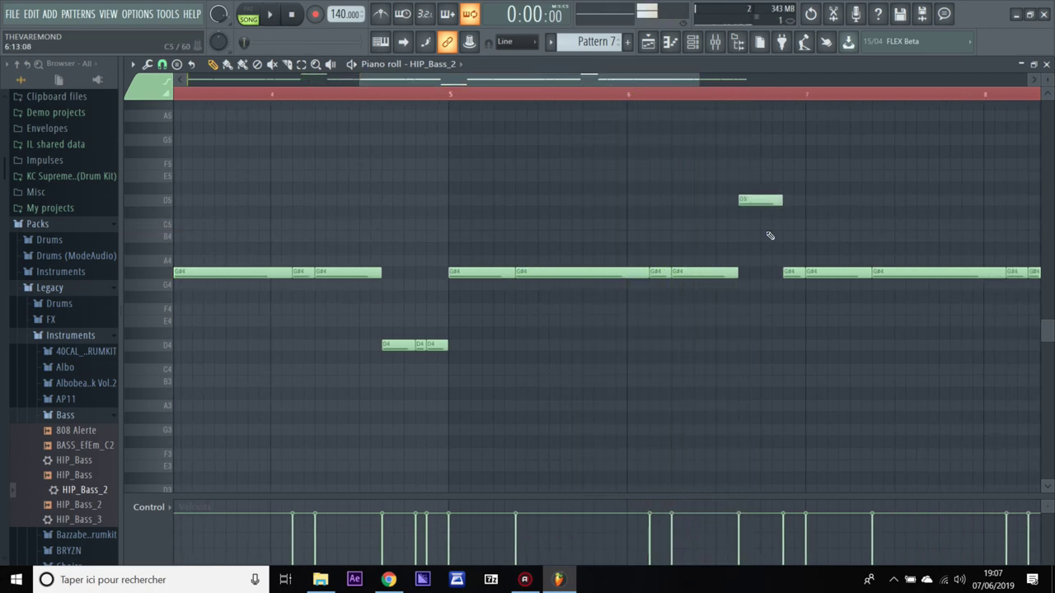
{"action": "left_click", "coordinate": [659, 105]}
{"action": "key", "text": "space"}
- Lower the last three bass notes of bar 8 to D4
{"action": "left_click_drag", "start_coordinate": [579, 80], "coordinate": [771, 89]}
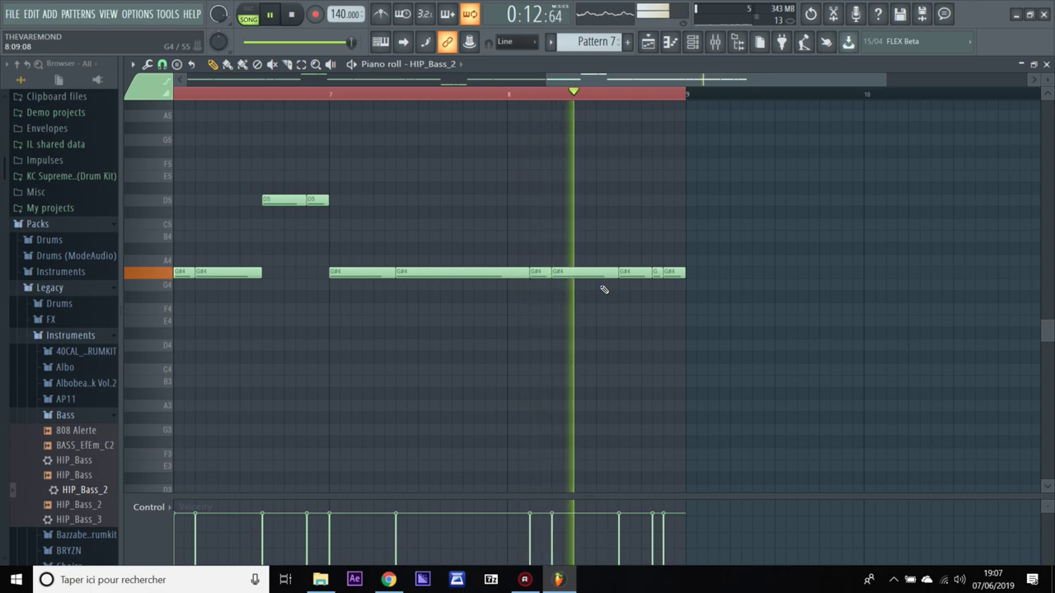
{"action": "key", "text": "space"}
{"action": "left_click_drag", "start_coordinate": [625, 311], "coordinate": [626, 339]}
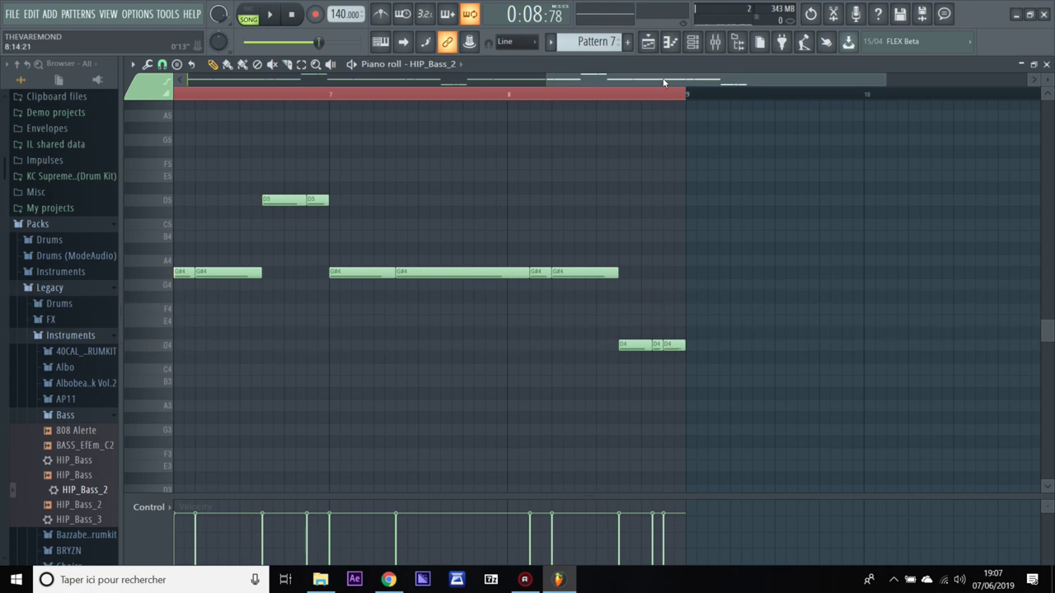
{"action": "key", "text": "space"}
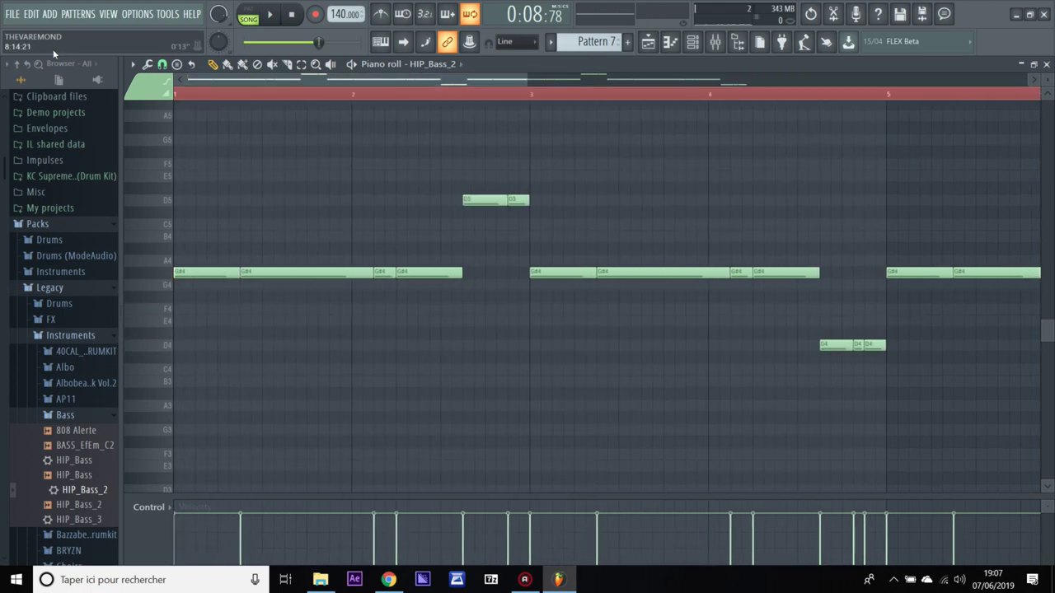
- Clear the timeline selection and briefly play the bass line from the start
{"action": "left_click", "coordinate": [201, 97]}
{"action": "key", "text": "space"}
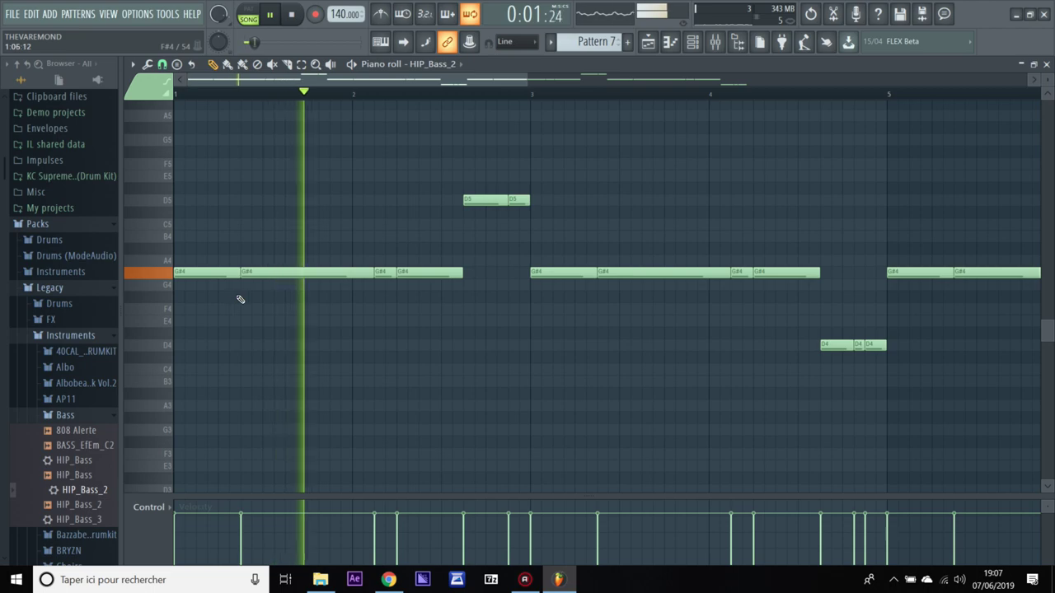
{"action": "key", "text": "space"}
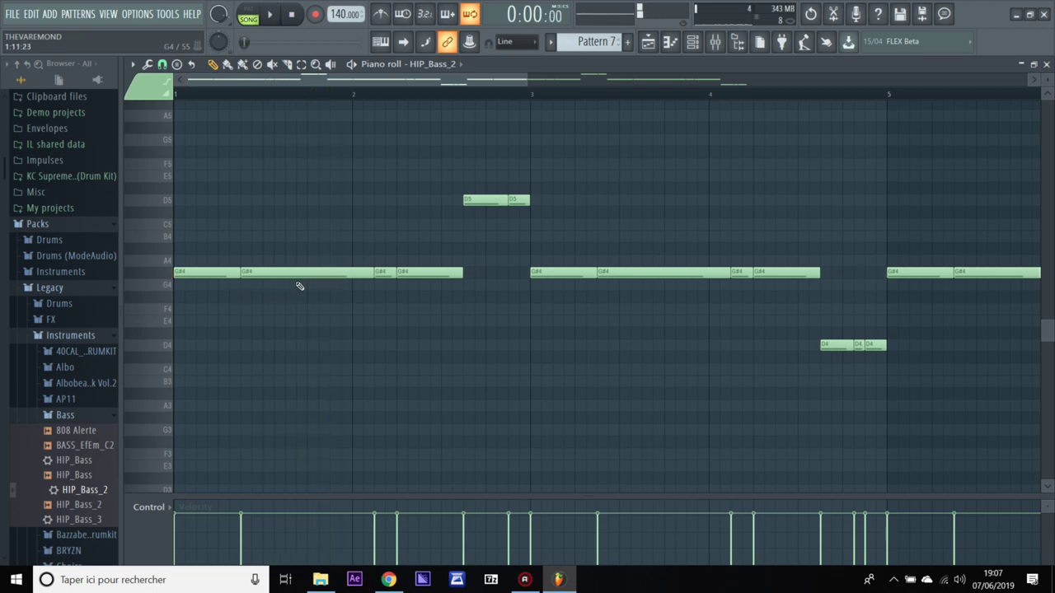
- Add a short D5 note at step 13 of bars 1, 3, 5 and 7 in the bass line
{"action": "left_click", "coordinate": [305, 203]}
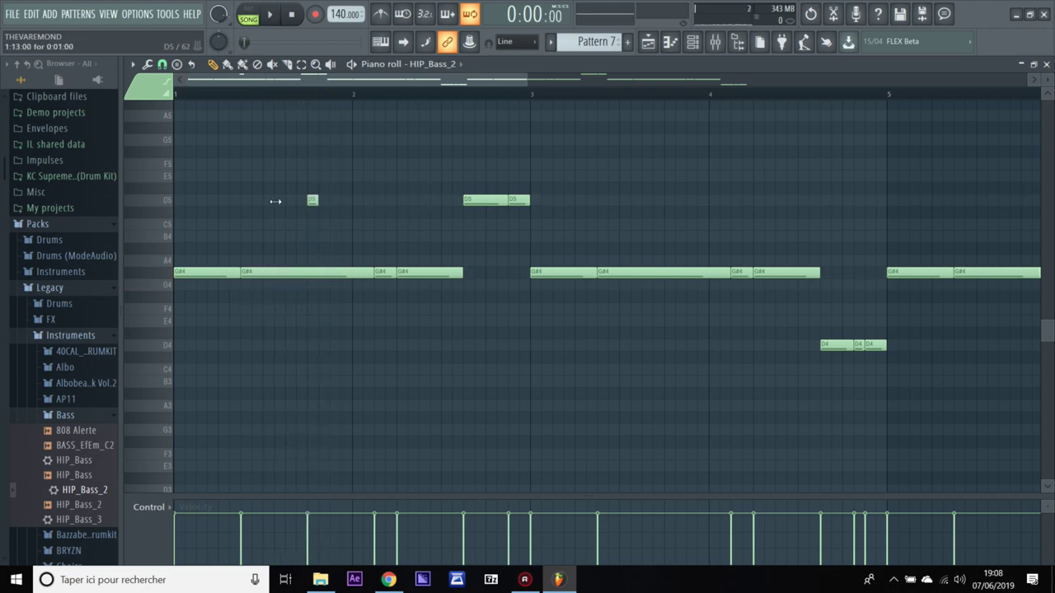
{"action": "key", "text": "space"}
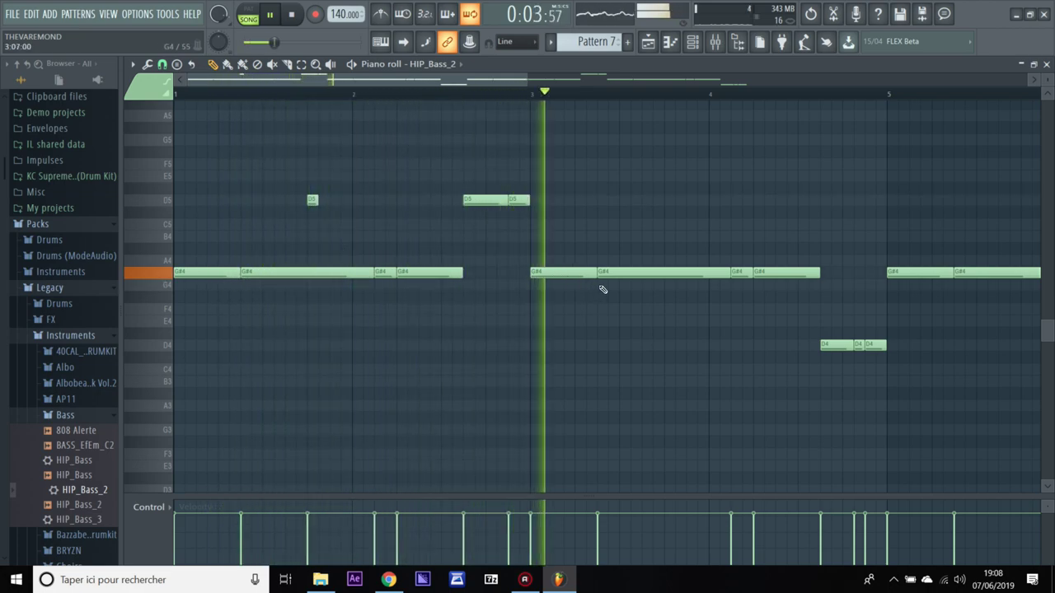
{"action": "left_click", "coordinate": [666, 200]}
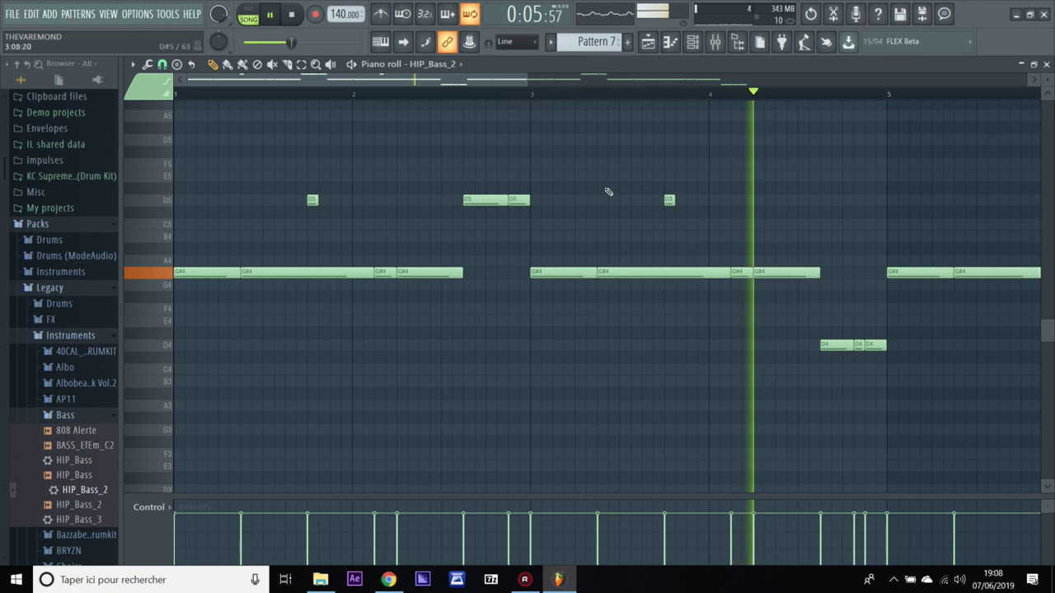
{"action": "left_click", "coordinate": [482, 201]}
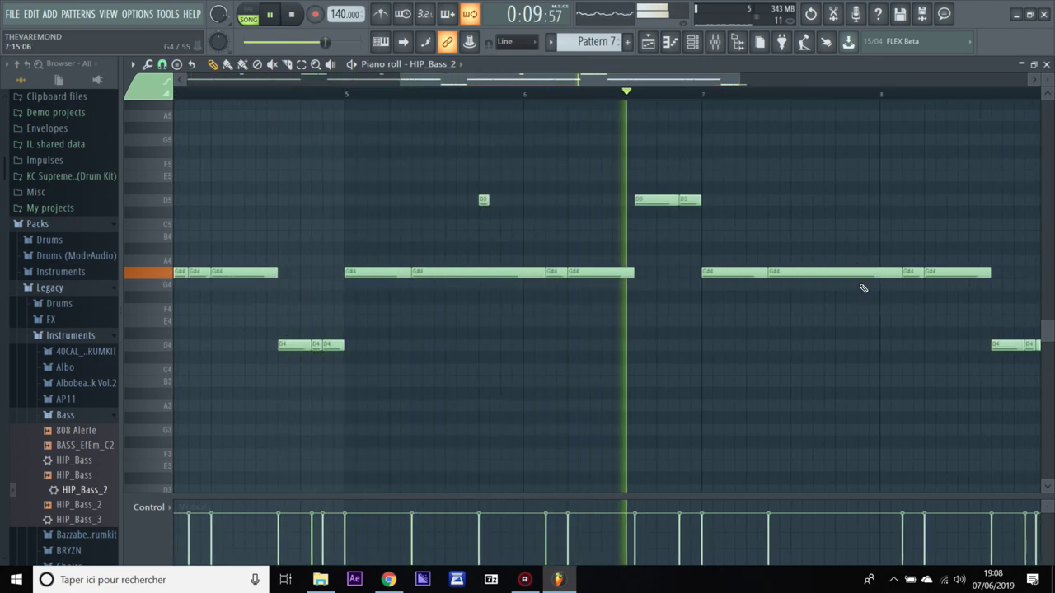
{"action": "left_click", "coordinate": [837, 200]}
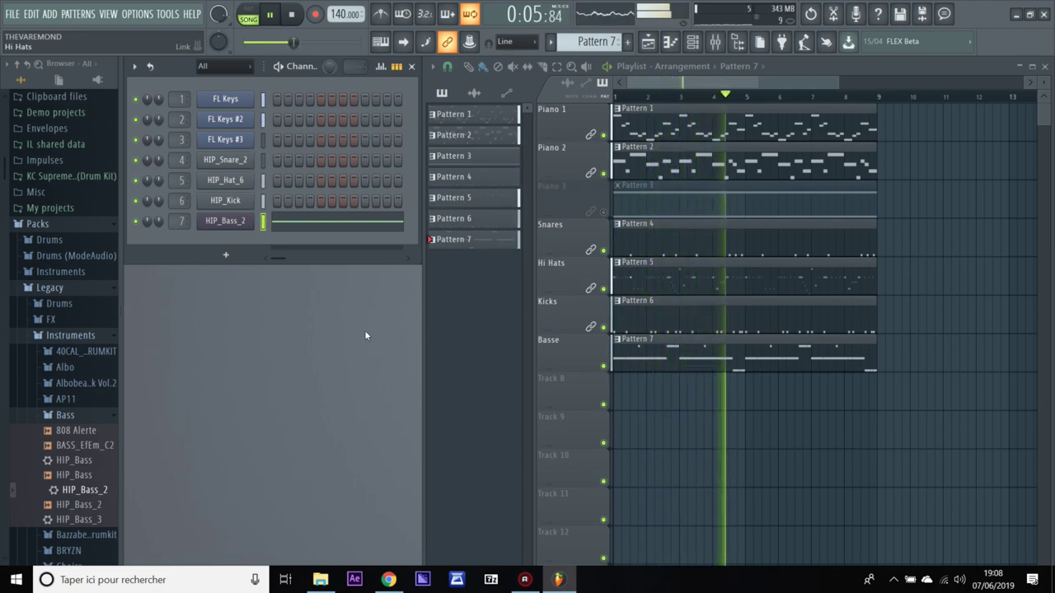
- Compare the arrangement with and without the Piano 3 playlist track, and leave that track unmuted
{"action": "key", "text": "space"}
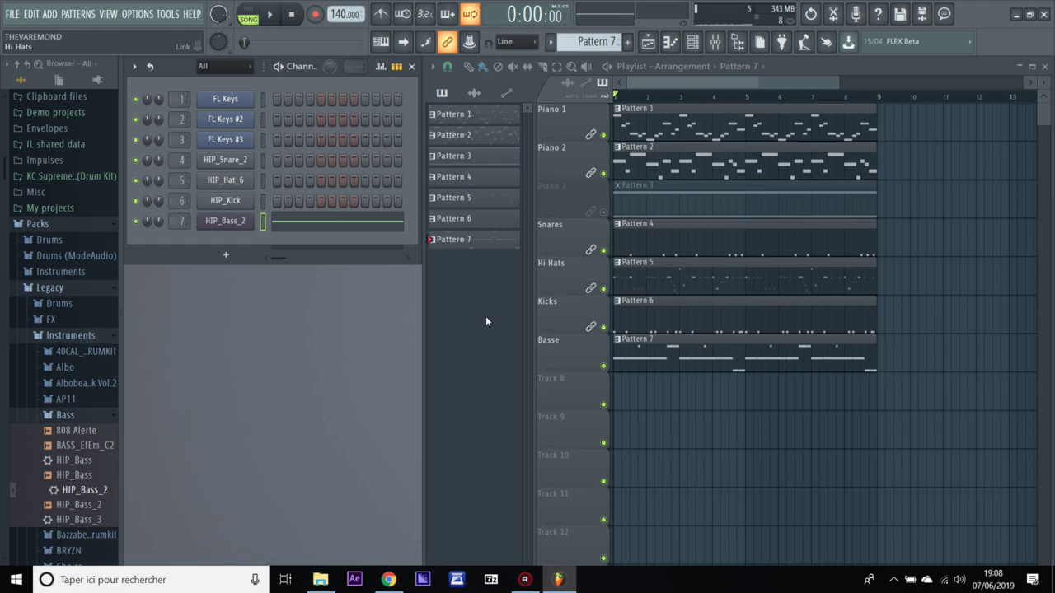
{"action": "left_click", "coordinate": [603, 212]}
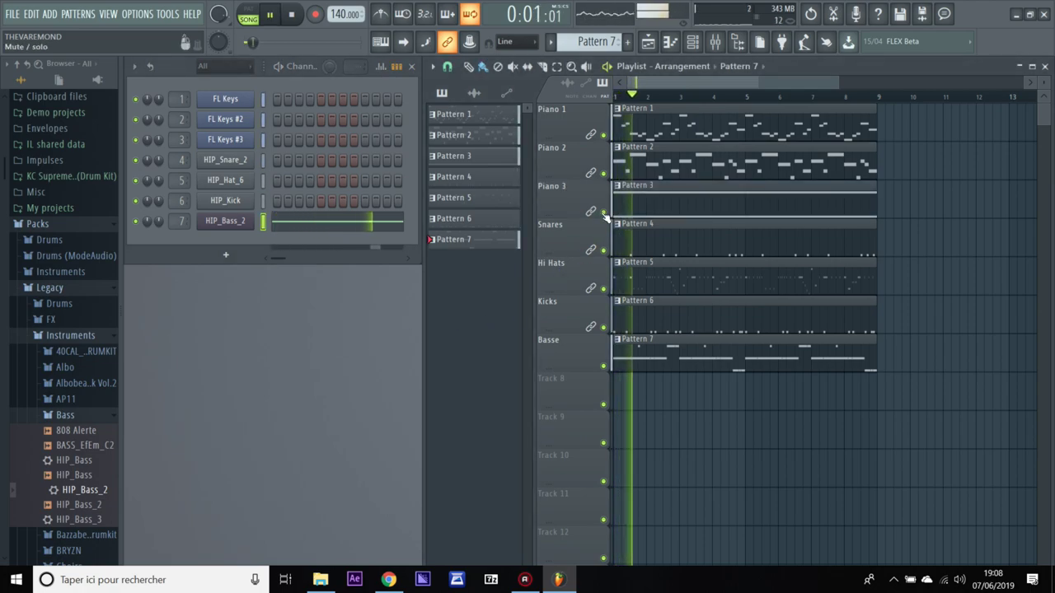
{"action": "left_click", "coordinate": [603, 212]}
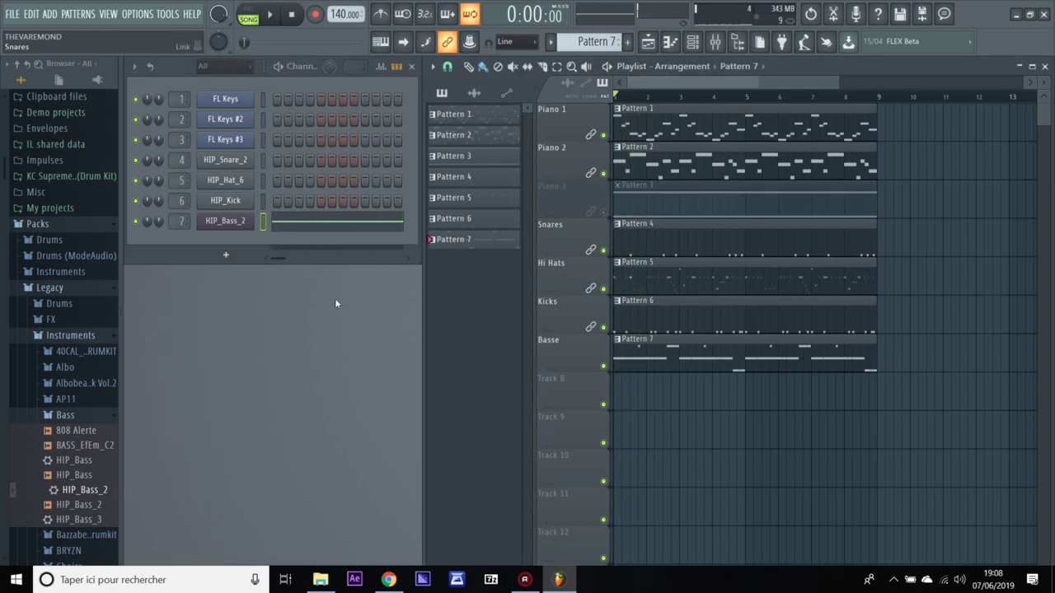
{"action": "left_click", "coordinate": [603, 211]}
- Open the mixer, solo Insert 1 and load Ozone 8 Equalizer in its first effect slot
{"action": "left_click", "coordinate": [714, 41]}
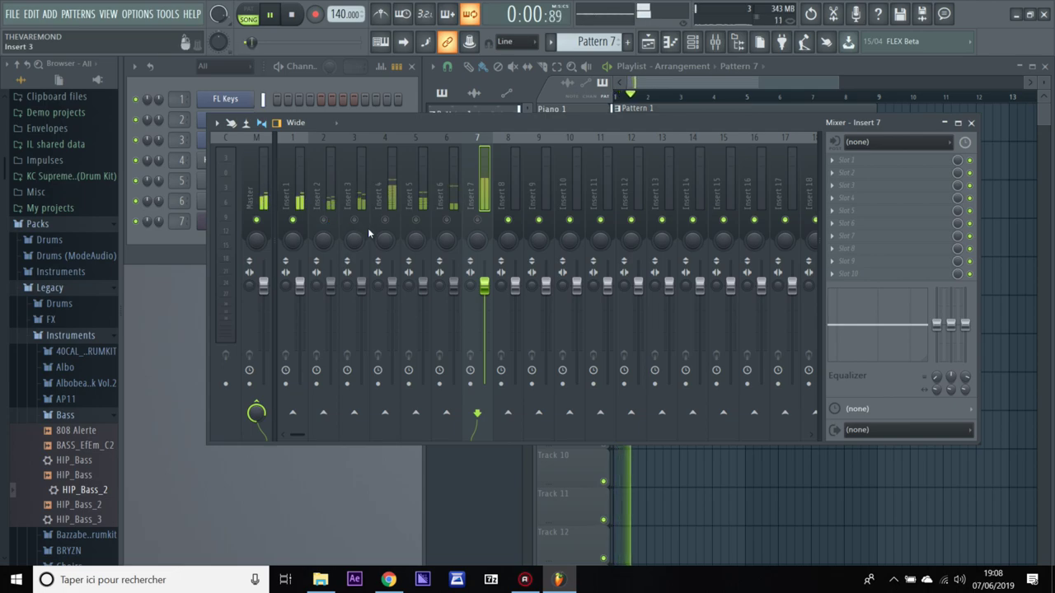
{"action": "left_click_drag", "start_coordinate": [436, 128], "coordinate": [498, 154]}
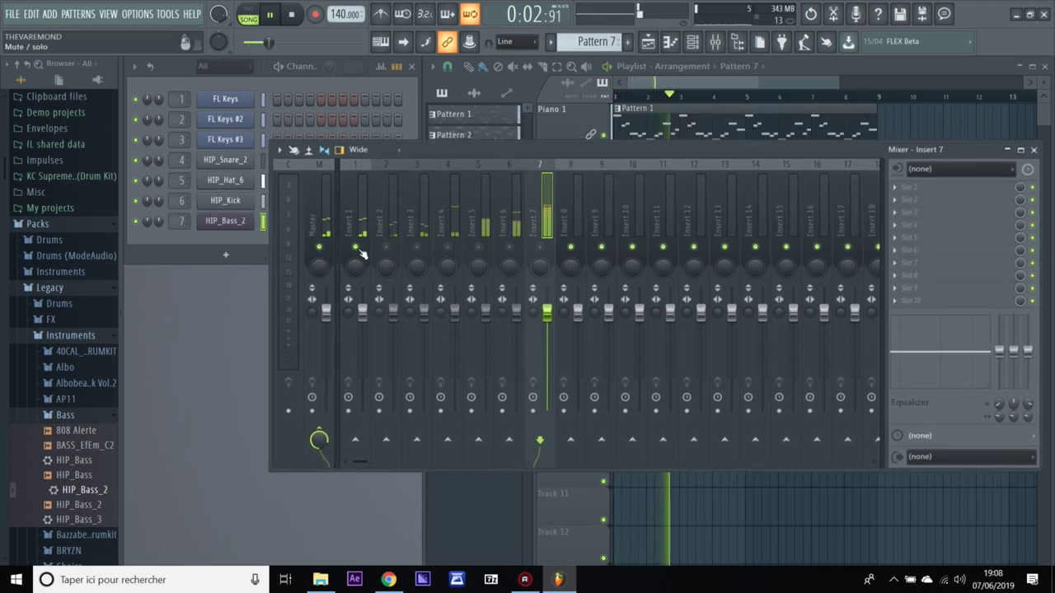
{"action": "left_click", "coordinate": [348, 221]}
{"action": "key", "text": "space"}
{"action": "left_click", "coordinate": [911, 187]}
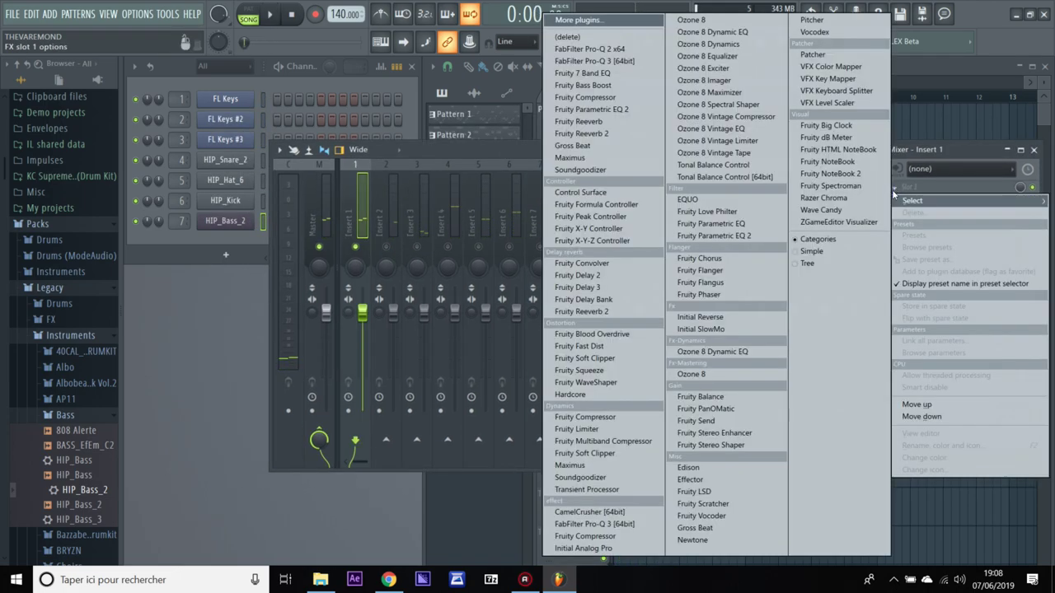
{"action": "left_click", "coordinate": [721, 68]}
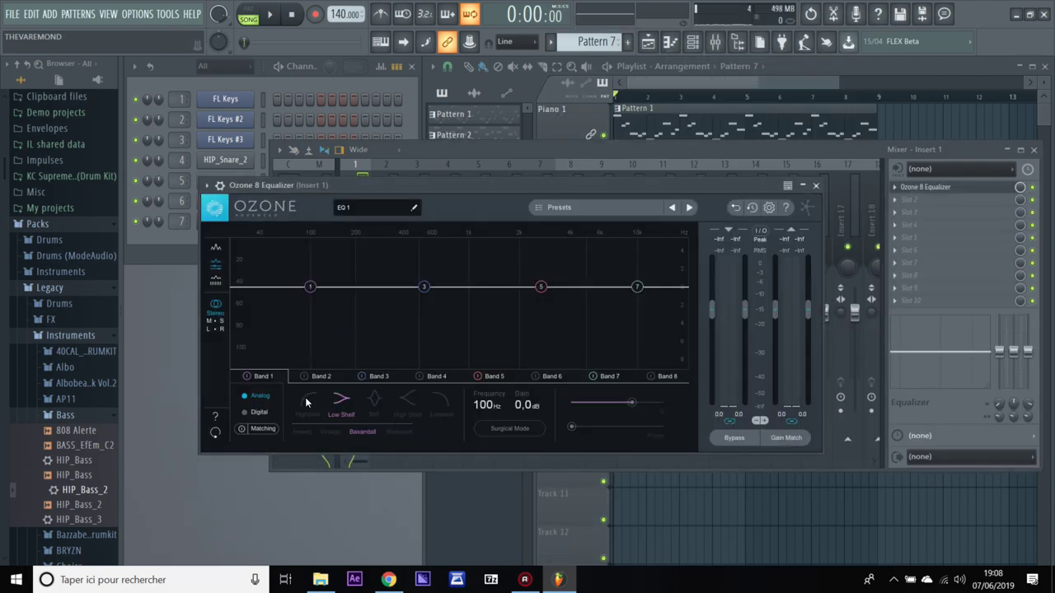
- Set equalizer band 1 to Highpass at about 407 Hz and make a wide, shallow cut with band 3 during playback
{"action": "left_click", "coordinate": [304, 395]}
{"action": "key", "text": "space"}
{"action": "left_click_drag", "start_coordinate": [314, 287], "coordinate": [399, 288]}
{"action": "left_click", "coordinate": [423, 287]}
{"action": "scroll", "coordinate": [427, 291], "scroll_direction": "down", "scroll_amount": 10}
{"action": "left_click_drag", "start_coordinate": [427, 292], "coordinate": [405, 288]}
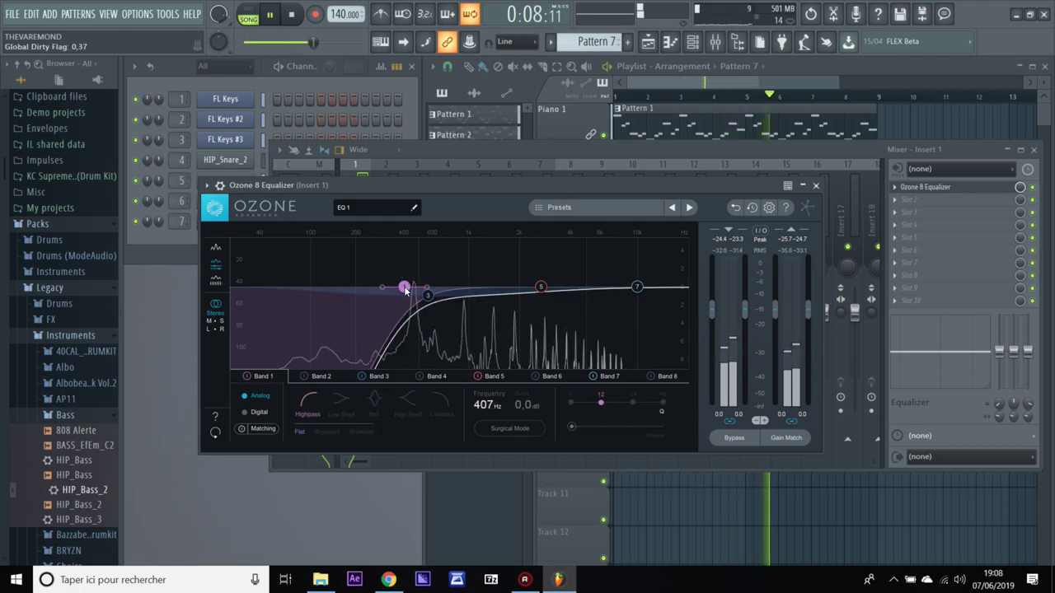
- Add Fruity Reeverb in the second effect slot of Insert 1 and set its reverb level to 26%
{"action": "left_click", "coordinate": [816, 185]}
{"action": "left_click", "coordinate": [896, 201]}
{"action": "mouse_move", "coordinate": [905, 212]}
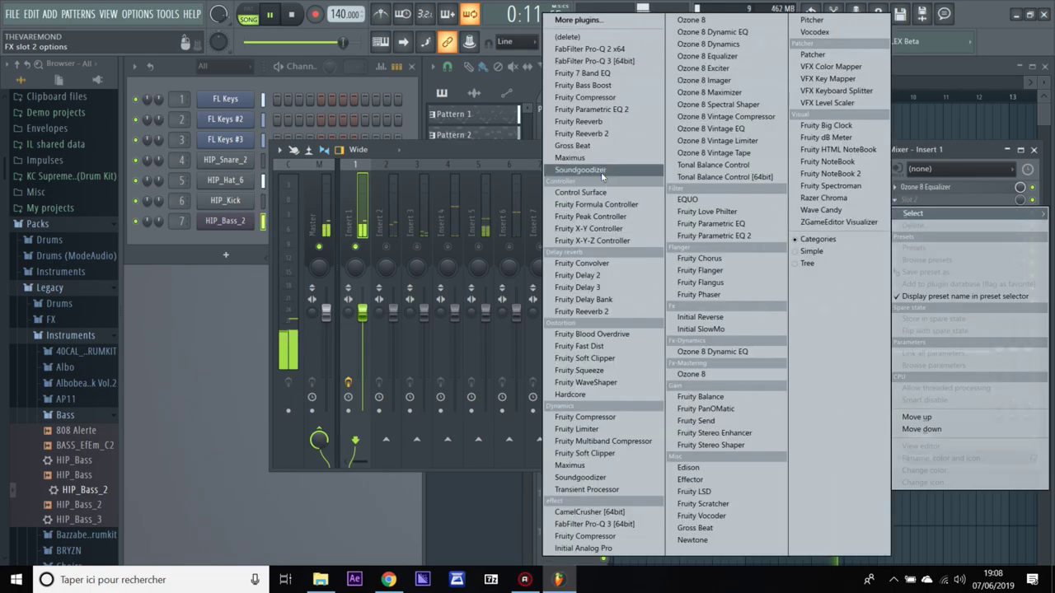
{"action": "left_click", "coordinate": [600, 122]}
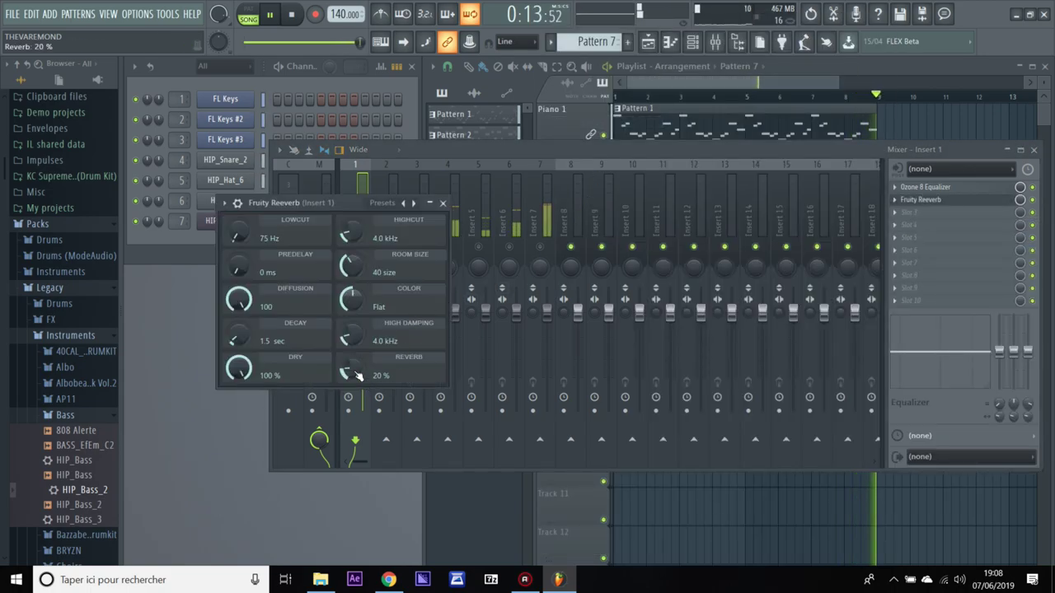
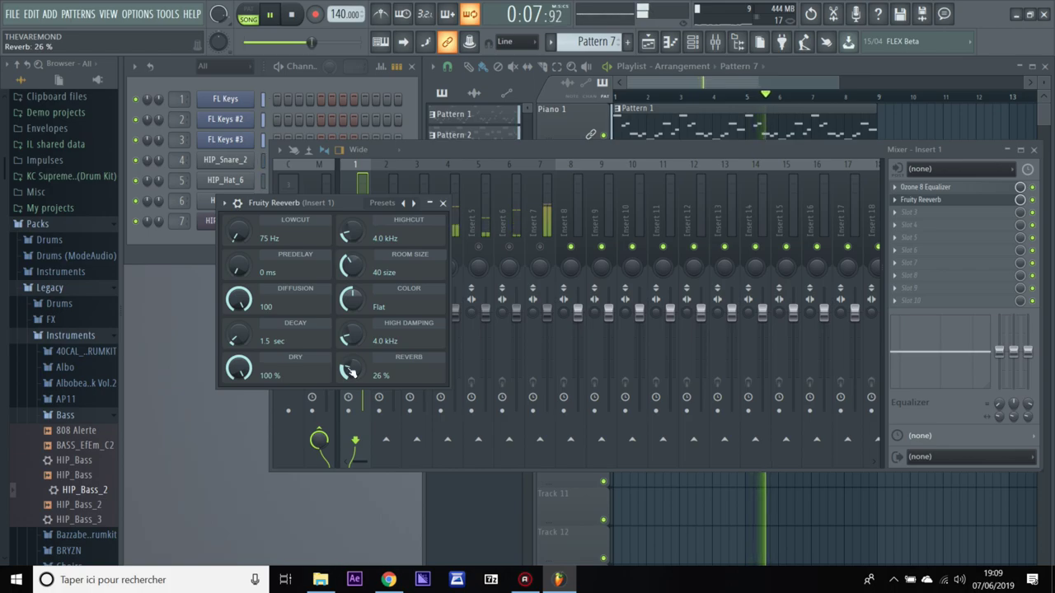
{"action": "left_click", "coordinate": [443, 203]}
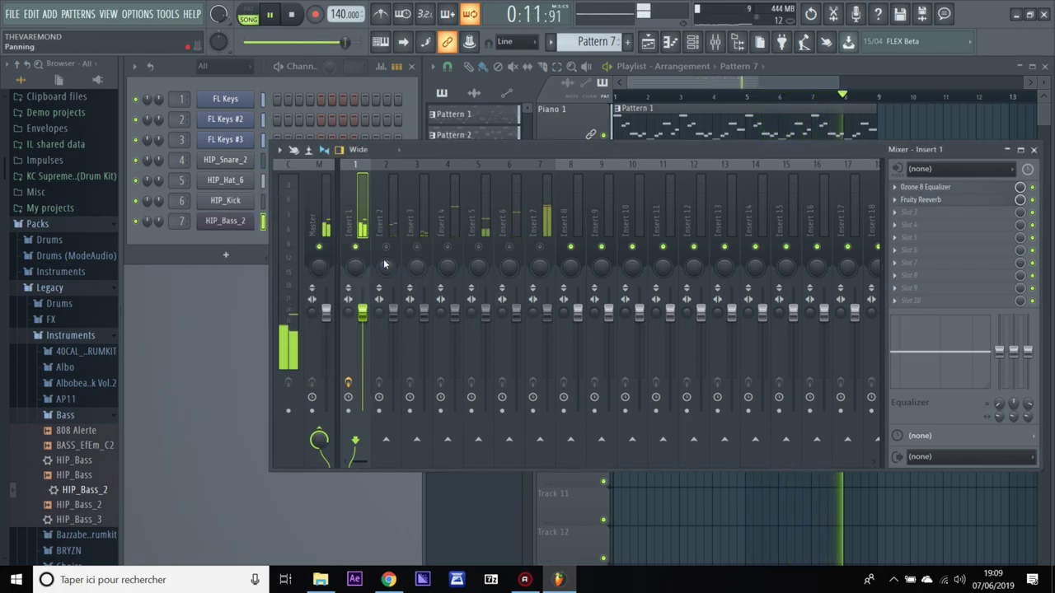
- Unmute Insert 2 and load Ozone 8 Equalizer in its first effect slot, with band 1 as a Highpass at about 443 Hz
{"action": "left_click", "coordinate": [381, 225]}
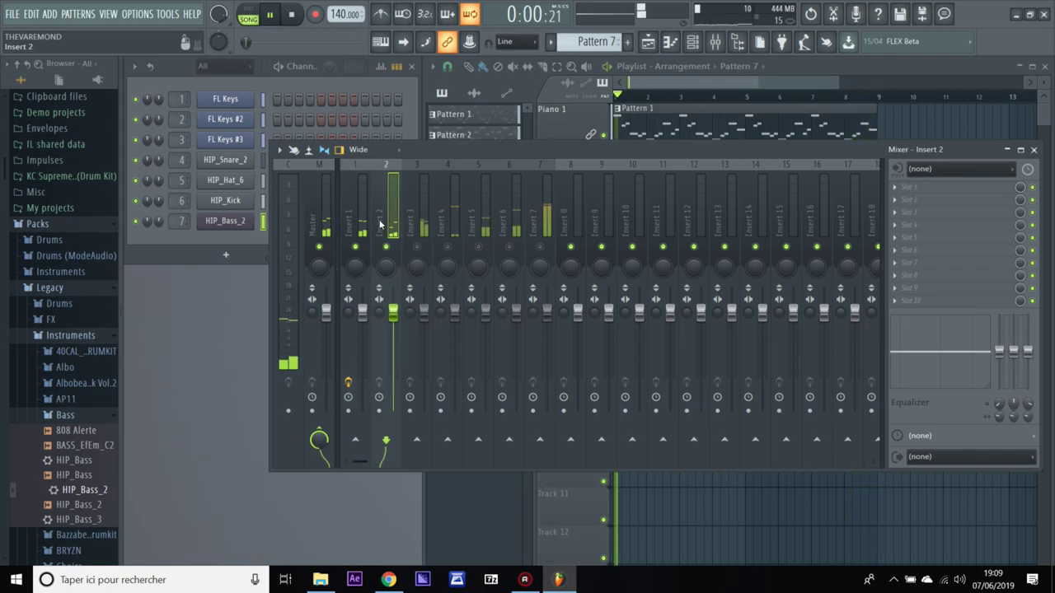
{"action": "left_click", "coordinate": [939, 187]}
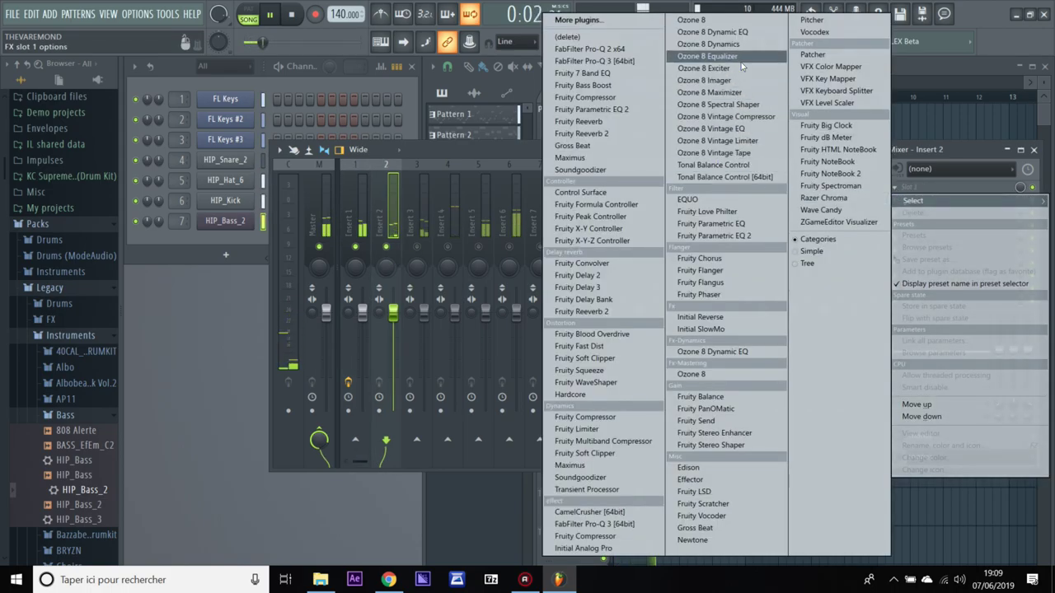
{"action": "left_click", "coordinate": [708, 56]}
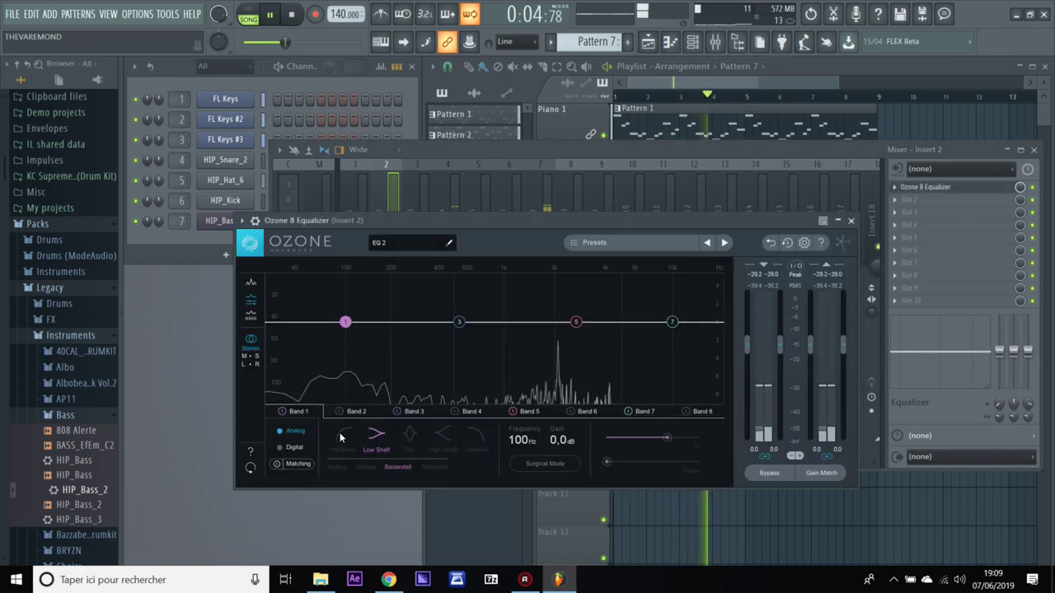
{"action": "left_click", "coordinate": [345, 437]}
{"action": "left_click_drag", "start_coordinate": [345, 321], "coordinate": [446, 320]}
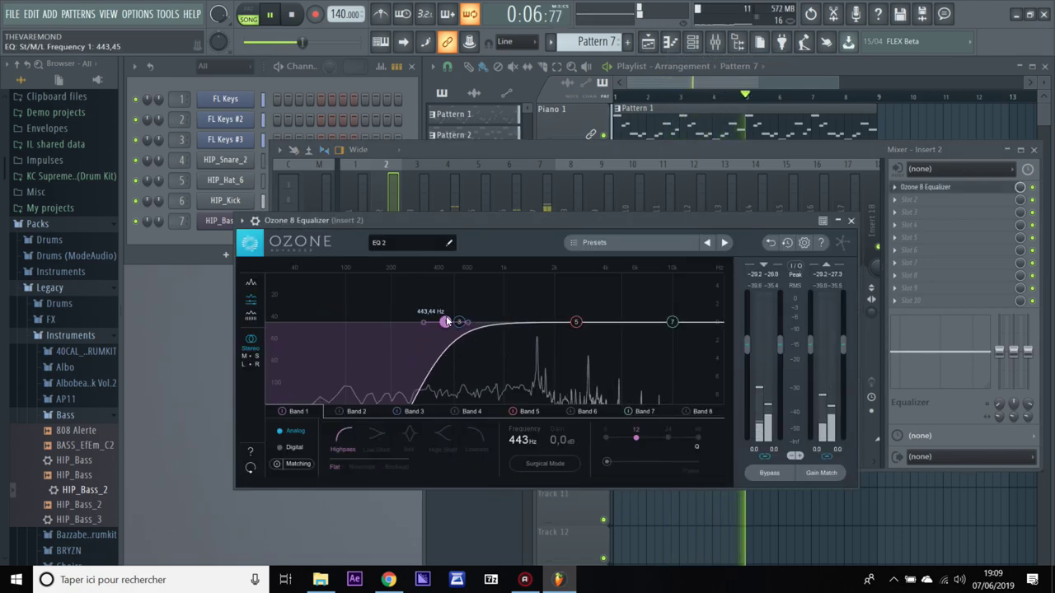
- Make a wide cut of about -1.1 dB at 1.97 kHz with band 5 of Insert 2's equalizer, then close it
{"action": "left_click_drag", "start_coordinate": [576, 322], "coordinate": [552, 334]}
{"action": "scroll", "coordinate": [549, 324], "scroll_direction": "down", "scroll_amount": 3}
{"action": "scroll", "coordinate": [549, 324], "scroll_direction": "down", "scroll_amount": 5}
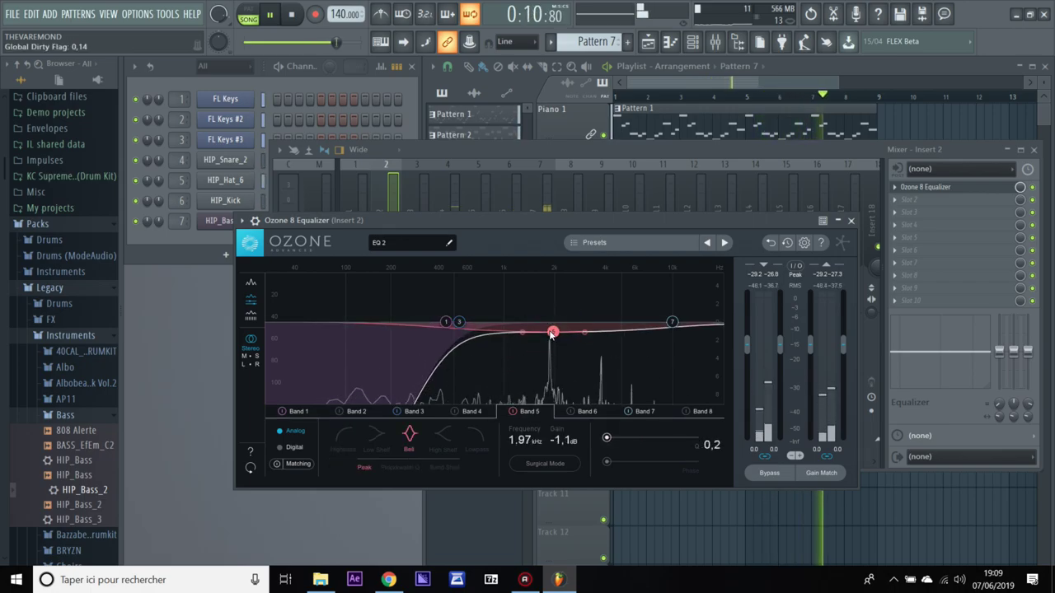
{"action": "left_click", "coordinate": [850, 220]}
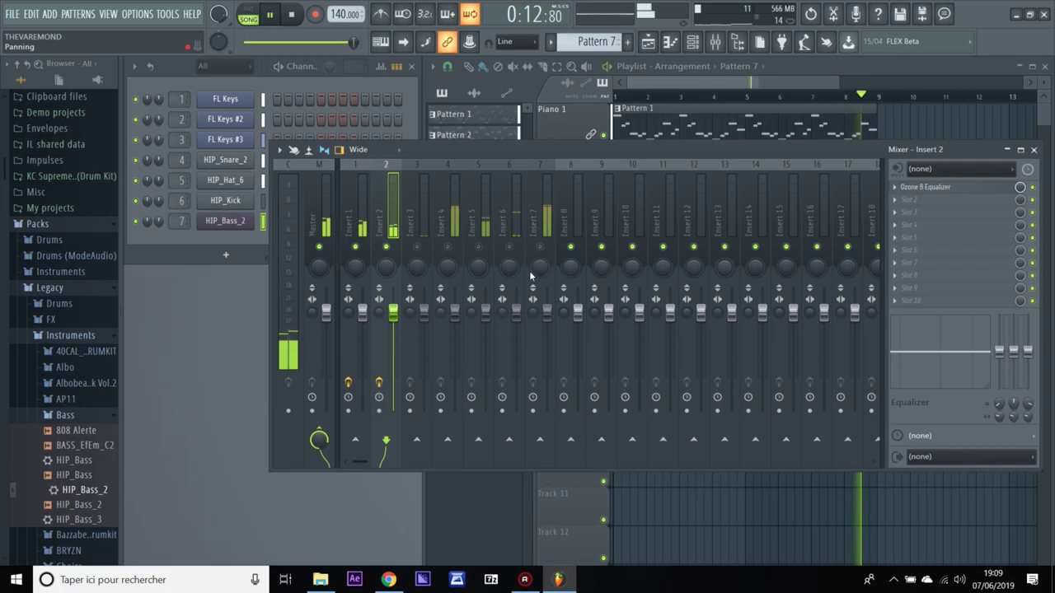
- Pan Insert 1 slightly left and Insert 2 slightly right, and adjust the stereo separation of both
{"action": "left_click", "coordinate": [350, 315]}
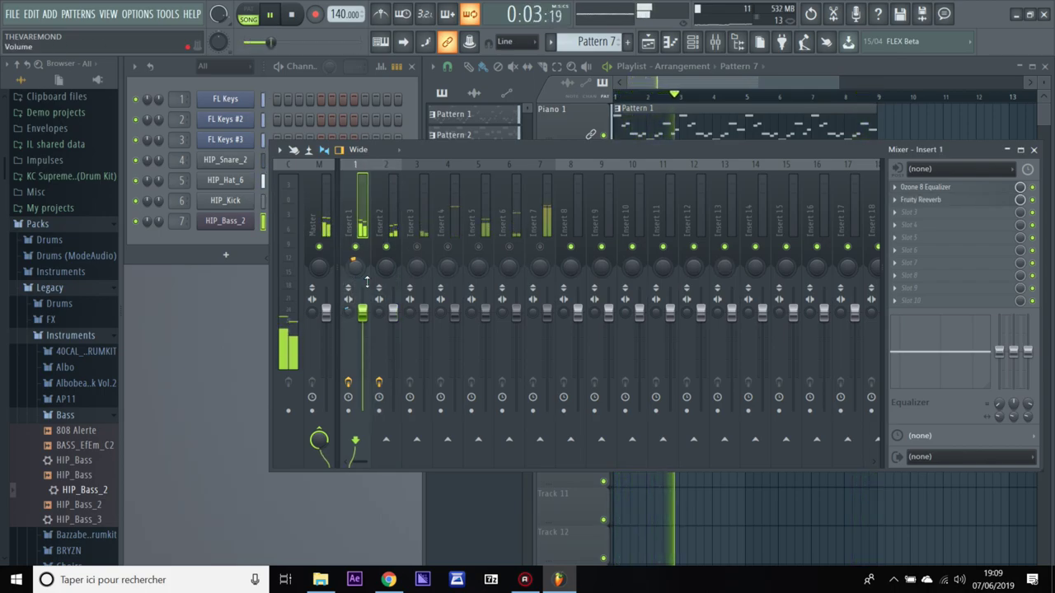
{"action": "left_click", "coordinate": [377, 284]}
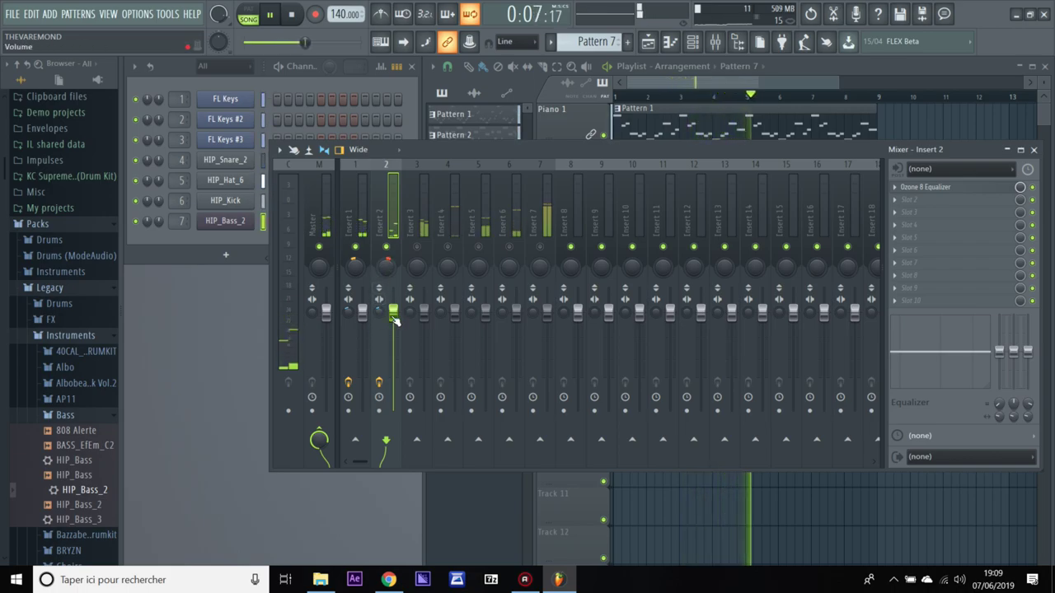
- Add Fruity Parametric EQ 2 in the third effect slot of Insert 1 and make a slight dip with bands 3 and 4
{"action": "left_click", "coordinate": [365, 237]}
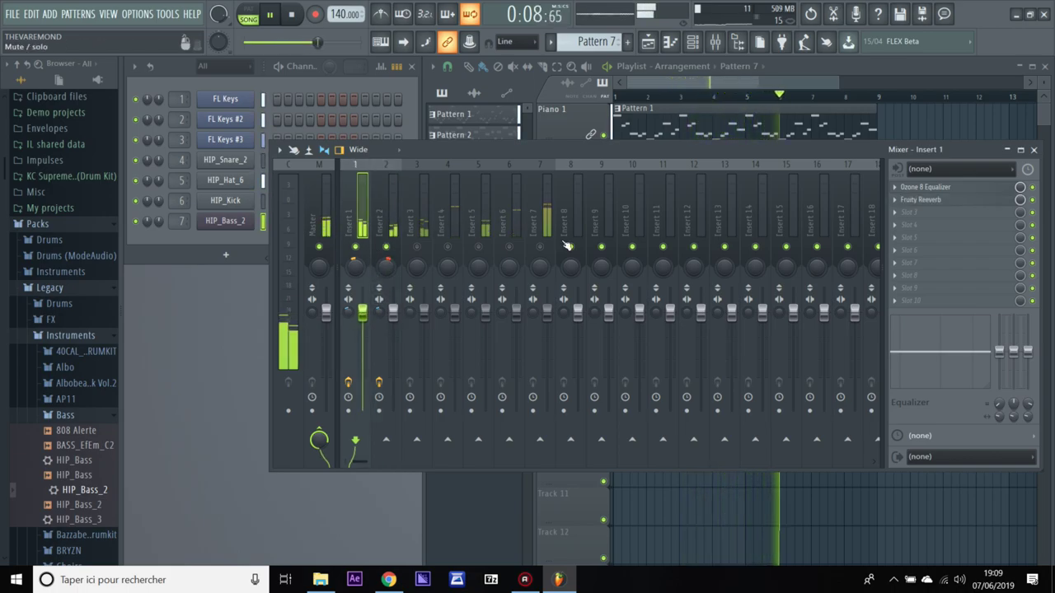
{"action": "left_click", "coordinate": [912, 223]}
{"action": "left_click", "coordinate": [725, 178]}
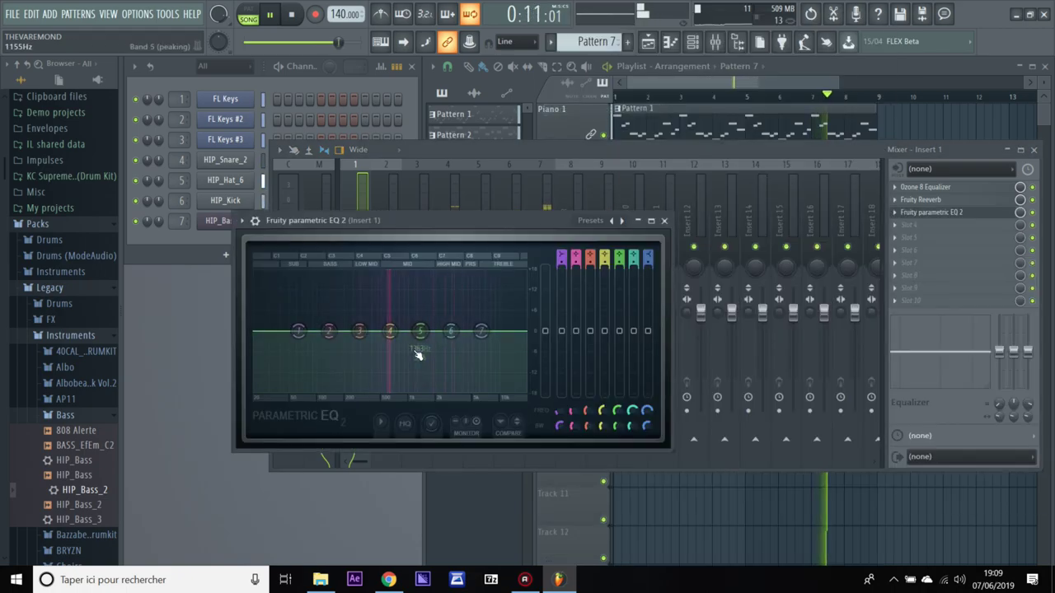
{"action": "left_click_drag", "start_coordinate": [389, 334], "coordinate": [361, 338]}
{"action": "left_click_drag", "start_coordinate": [390, 336], "coordinate": [390, 338]}
{"action": "left_click", "coordinate": [361, 336]}
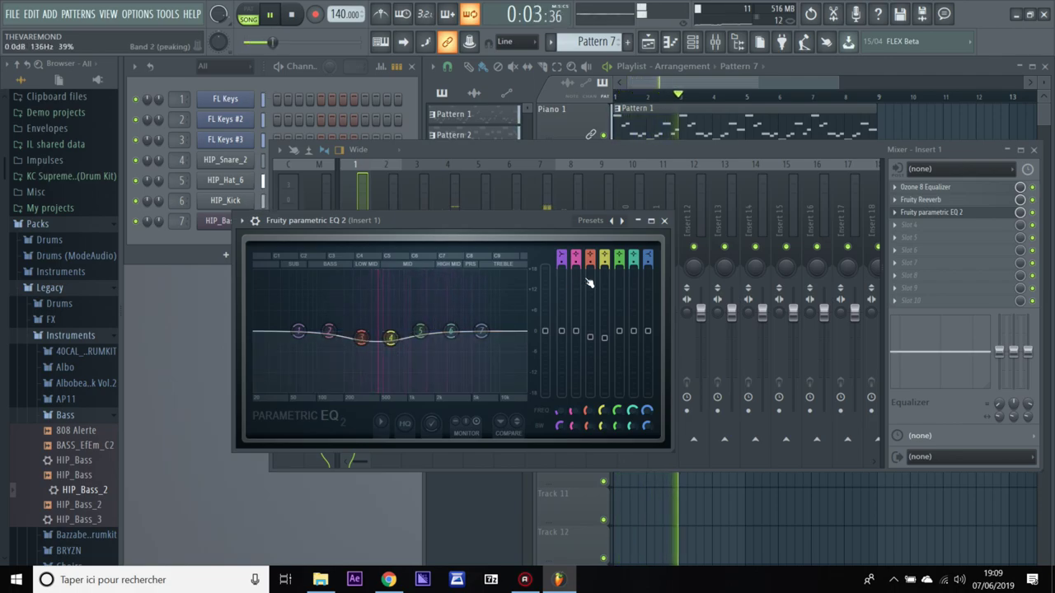
{"action": "left_click", "coordinate": [665, 221]}
- Add Fruity Reeverb in the second effect slot of Insert 2 and set its reverb level to 24%
{"action": "left_click", "coordinate": [383, 231]}
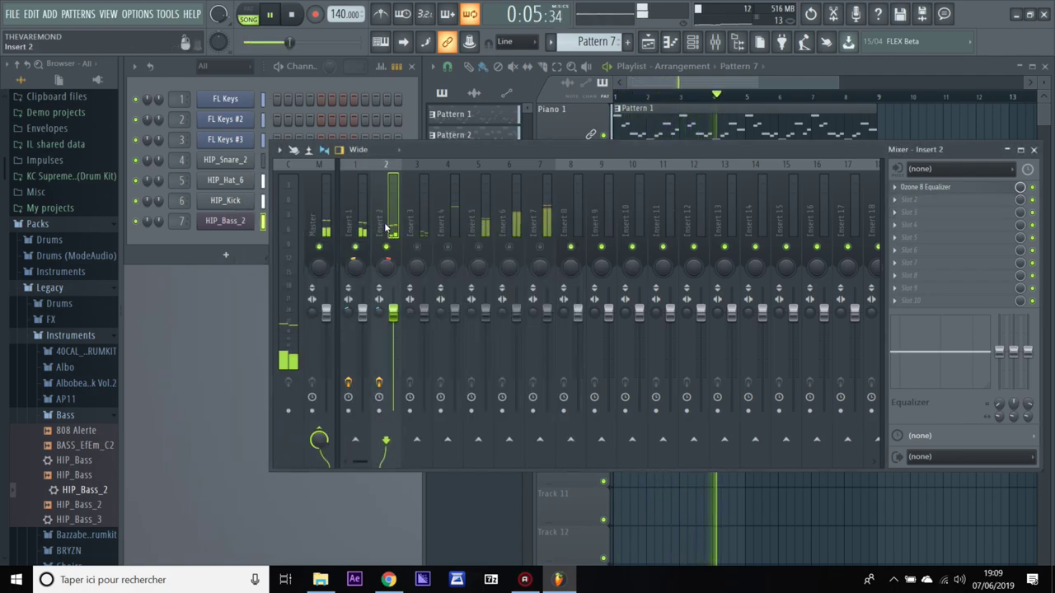
{"action": "left_click", "coordinate": [915, 199]}
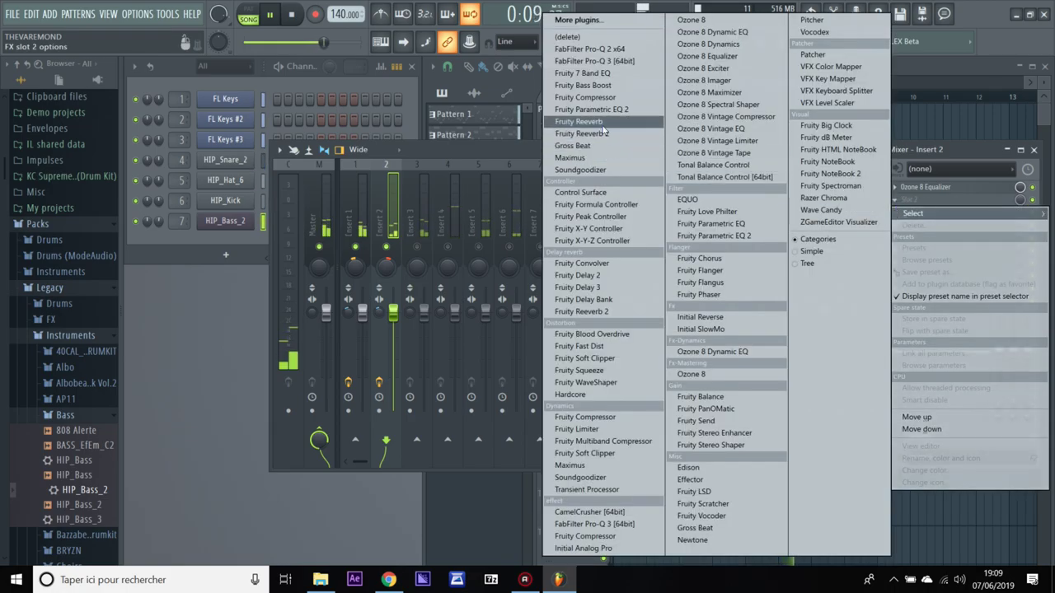
{"action": "left_click", "coordinate": [604, 126]}
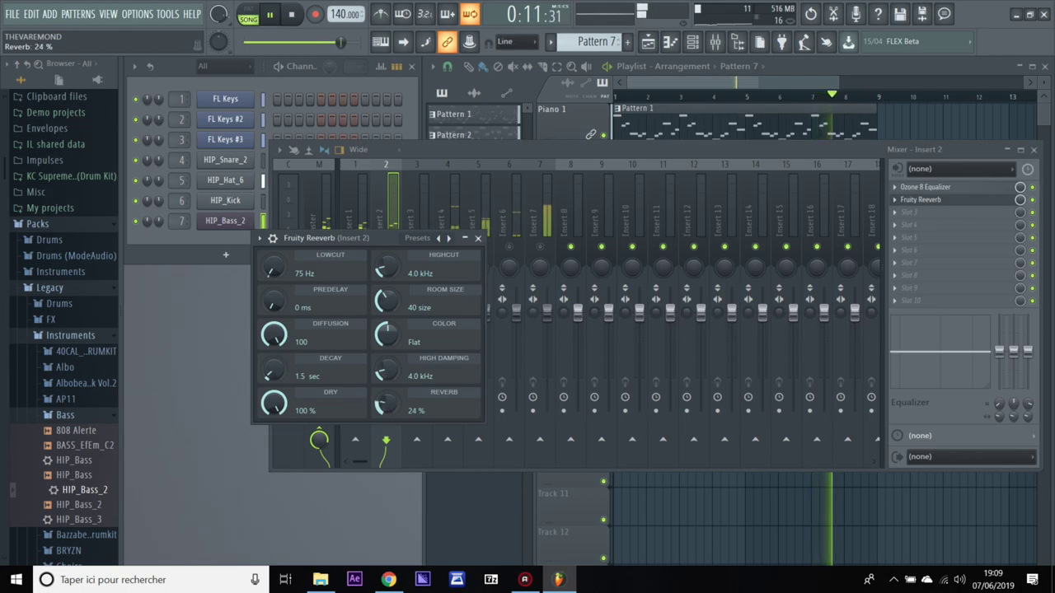
{"action": "left_click", "coordinate": [478, 238]}
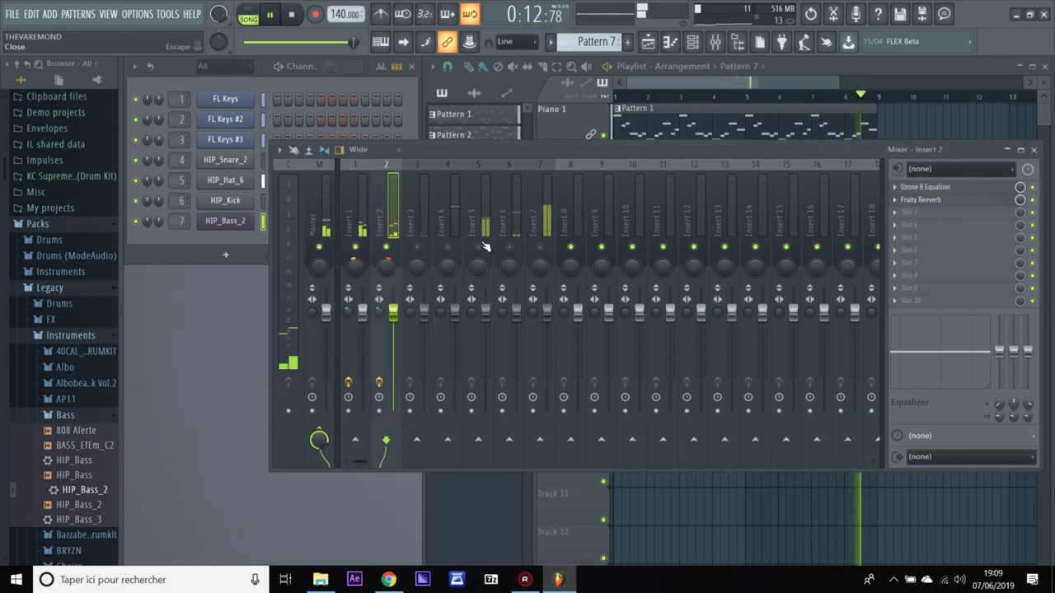
- Load another Fruity Reeverb in the third effect slot of Insert 2
{"action": "left_click", "coordinate": [898, 213]}
{"action": "left_click", "coordinate": [587, 122]}
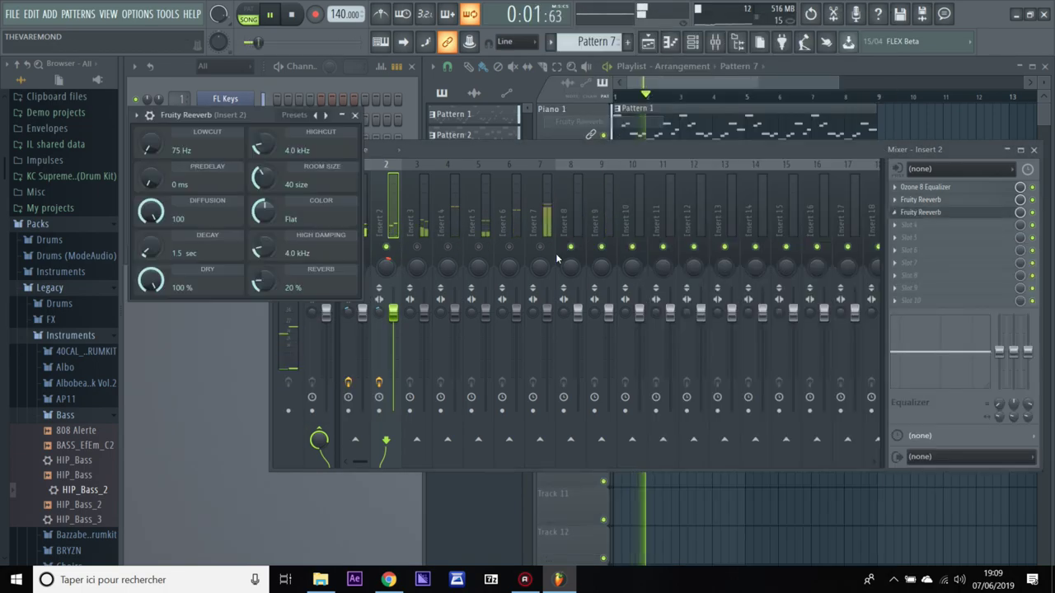
{"action": "left_click", "coordinate": [356, 114]}
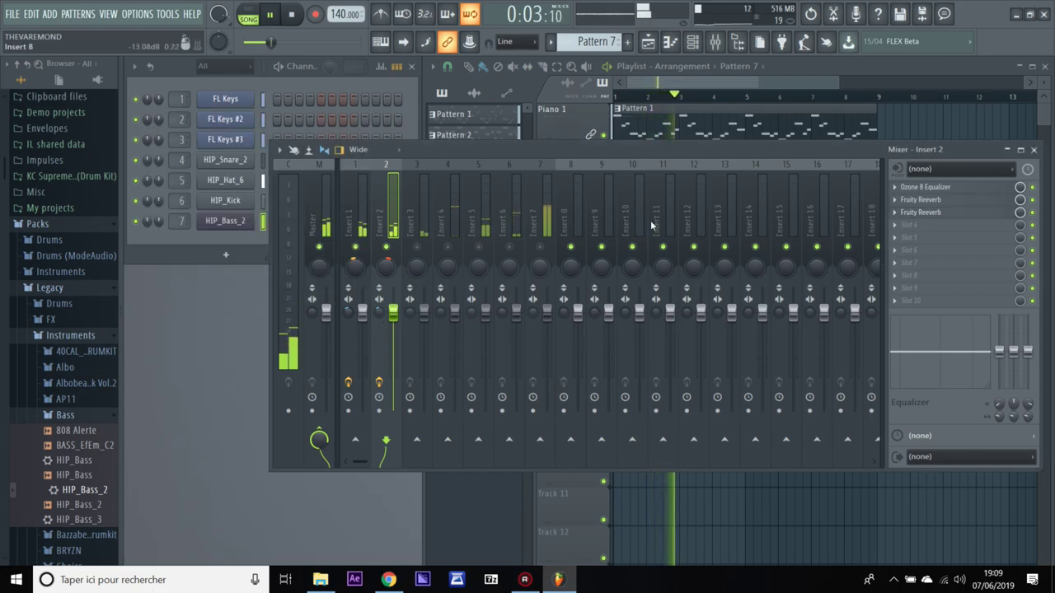
- Replace the duplicate reverb in Insert 2's third slot with Fruity Parametric EQ 2 and lower its band 5 slightly
{"action": "left_click", "coordinate": [905, 226]}
{"action": "mouse_move", "coordinate": [910, 225]}
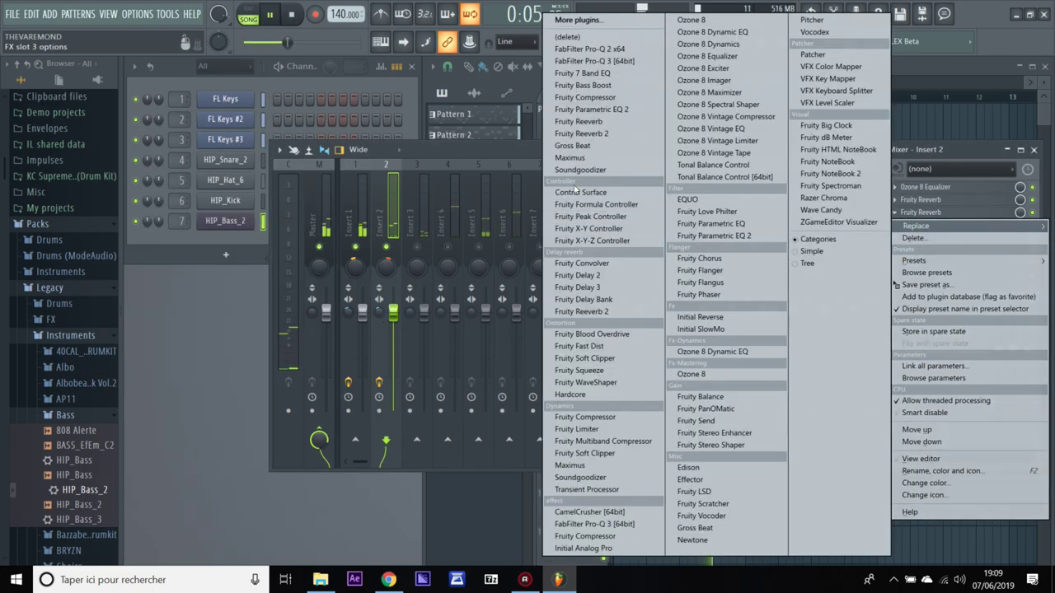
{"action": "left_click", "coordinate": [591, 110]}
{"action": "mouse_move", "coordinate": [316, 228]}
{"action": "left_mouse_down"}
{"action": "mouse_move", "coordinate": [345, 229]}
{"action": "mouse_move", "coordinate": [316, 232]}
{"action": "left_mouse_up"}
{"action": "left_click", "coordinate": [558, 116]}
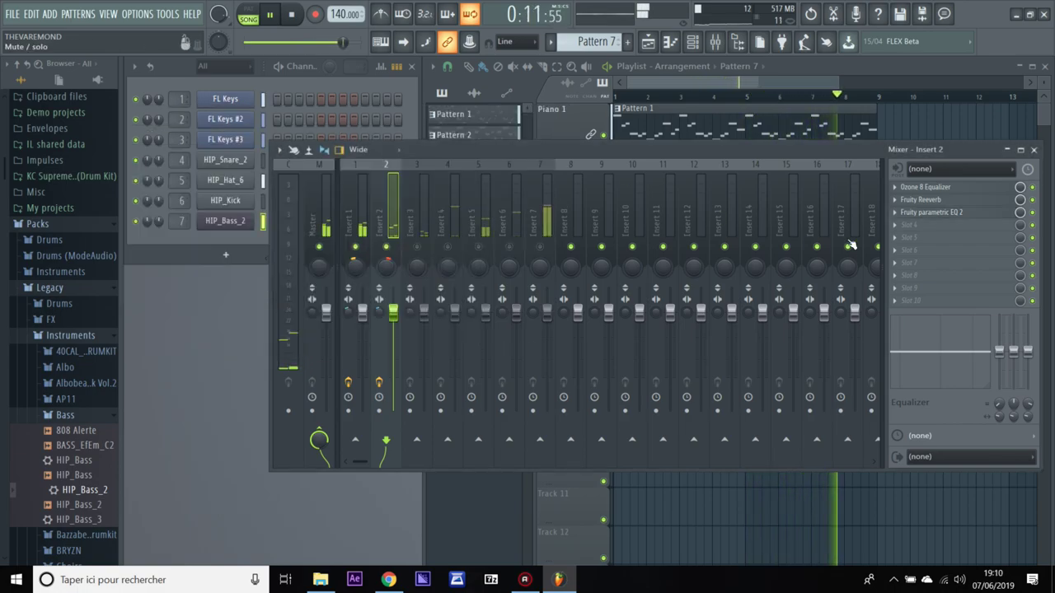
- Unmute Insert 3 and load Ozone 8 Equalizer in its first effect slot, with band 1 set to Highpass
{"action": "left_click", "coordinate": [410, 231]}
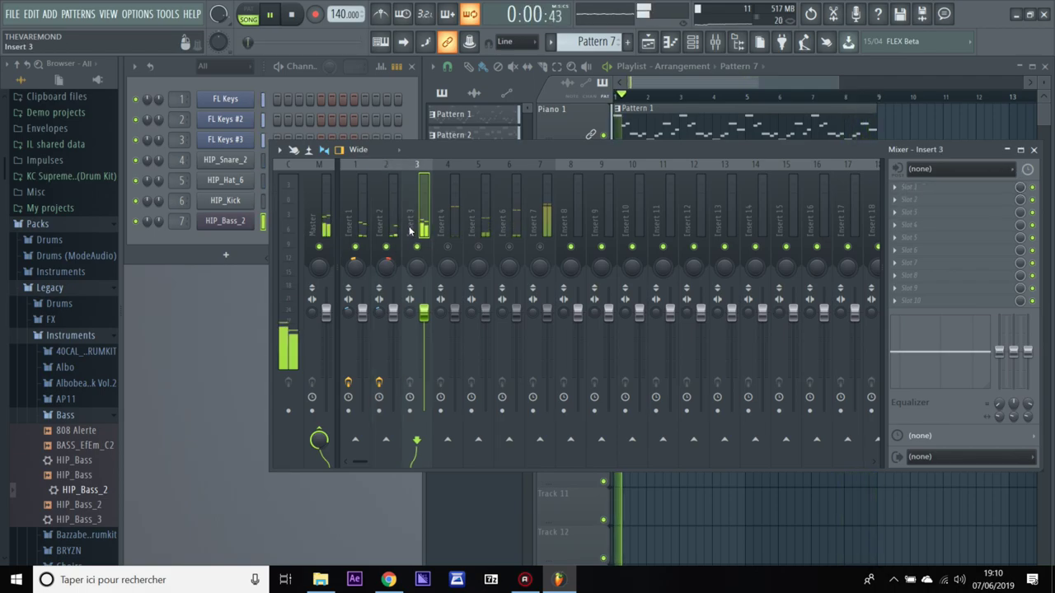
{"action": "left_click", "coordinate": [905, 191]}
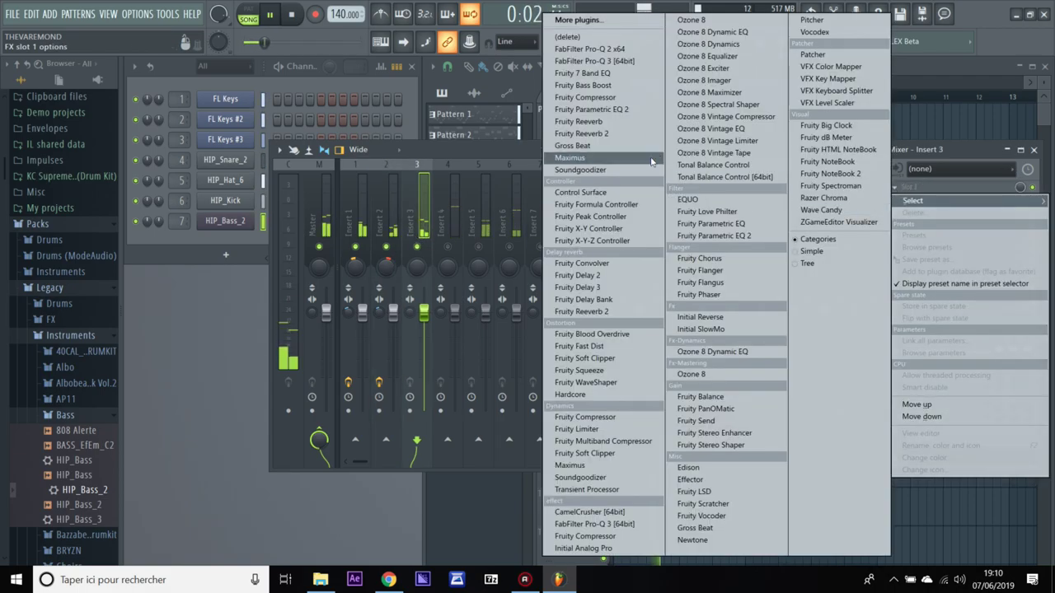
{"action": "left_click", "coordinate": [731, 56]}
{"action": "left_click", "coordinate": [240, 217]}
{"action": "left_click", "coordinate": [236, 332]}
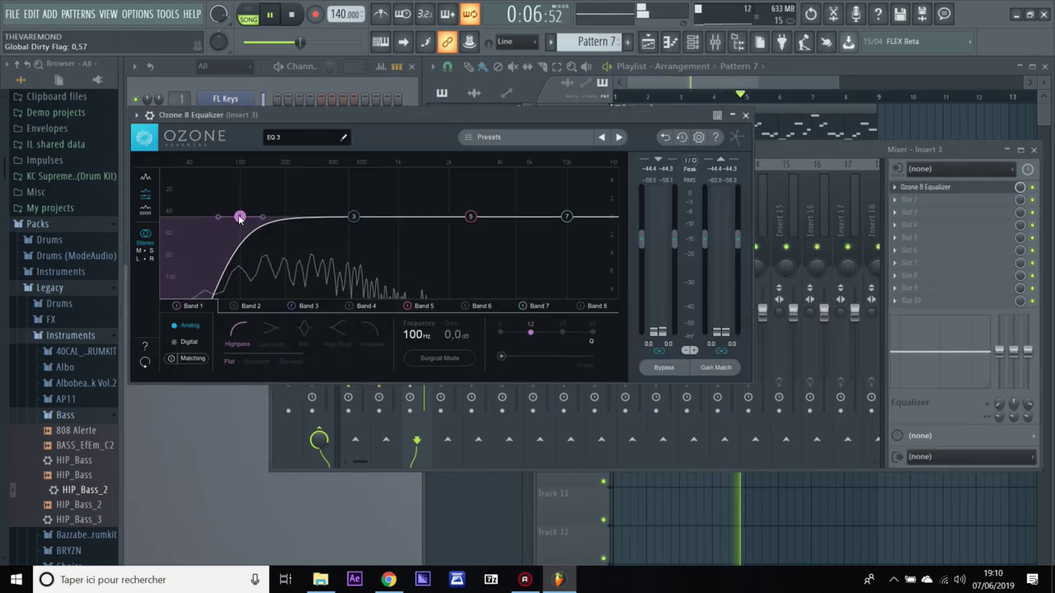
- Steepen the highpass slope on Insert 3's equalizer to 48 and move its cutoff to about 111 Hz
{"action": "left_click_drag", "start_coordinate": [240, 218], "coordinate": [287, 217]}
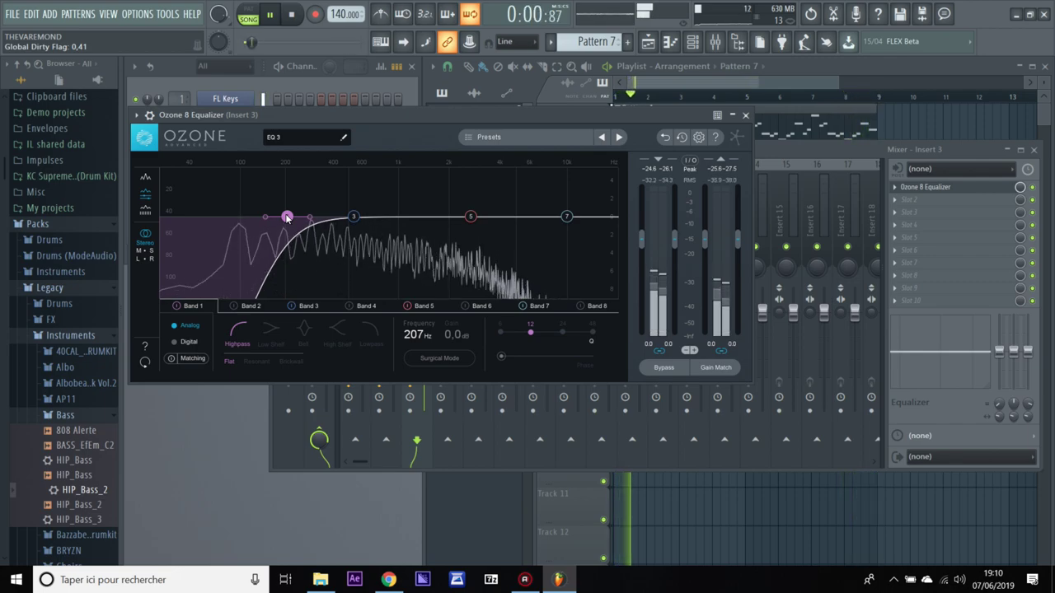
{"action": "left_click_drag", "start_coordinate": [287, 218], "coordinate": [240, 222]}
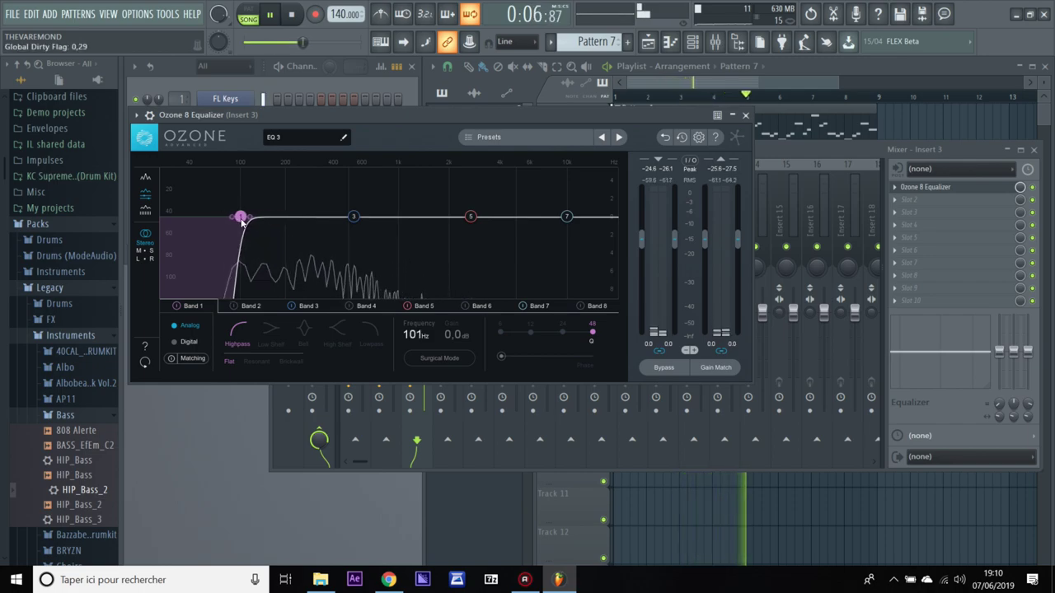
{"action": "left_click_drag", "start_coordinate": [242, 221], "coordinate": [247, 220]}
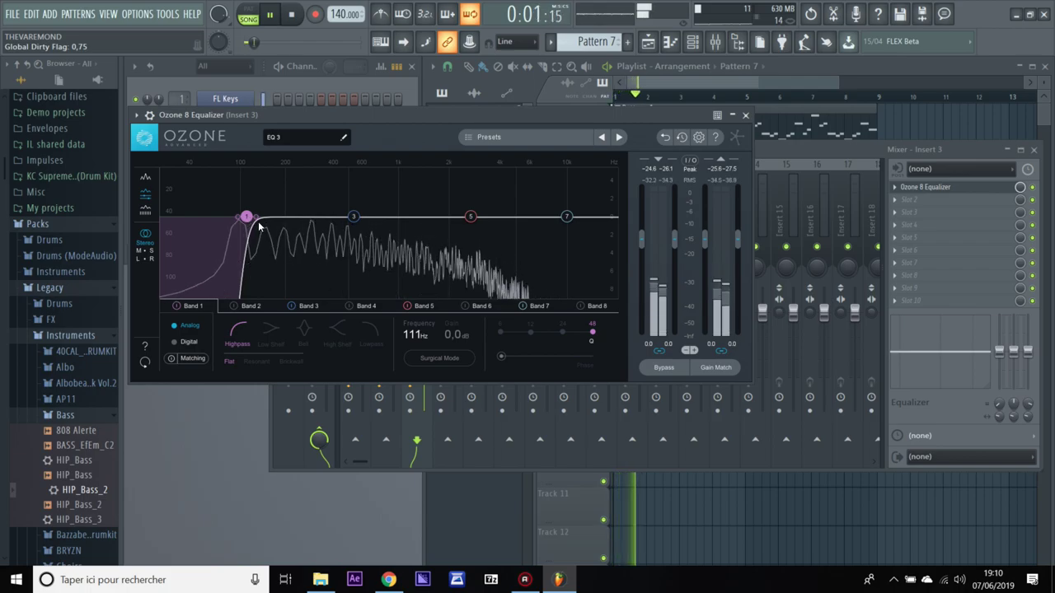
{"action": "left_click", "coordinate": [745, 114]}
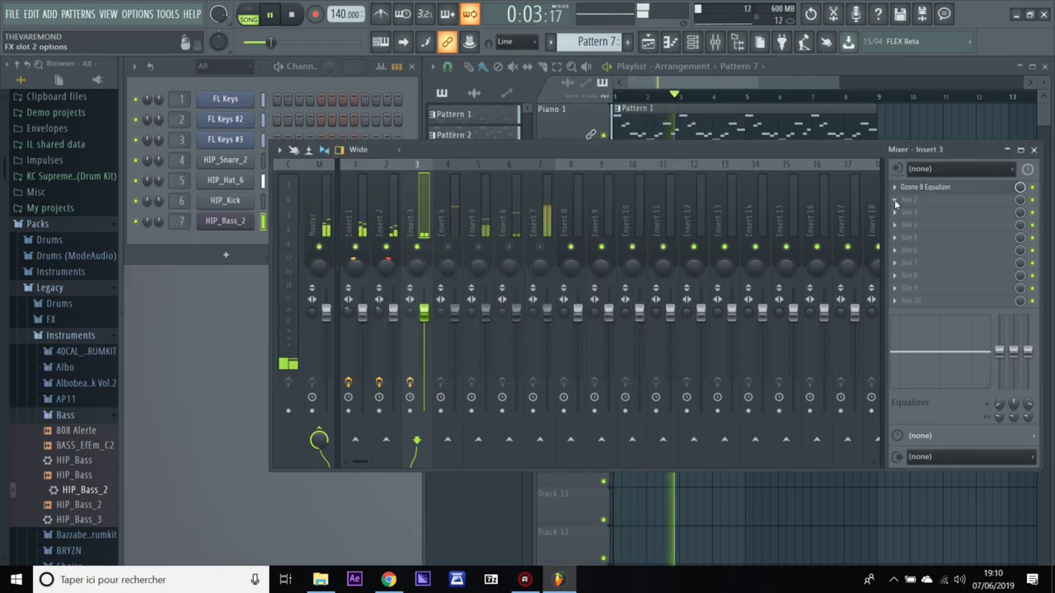
- Add Fruity Reeverb in the second effect slot of Insert 3 and close its window
{"action": "left_click", "coordinate": [898, 205]}
{"action": "mouse_move", "coordinate": [907, 212]}
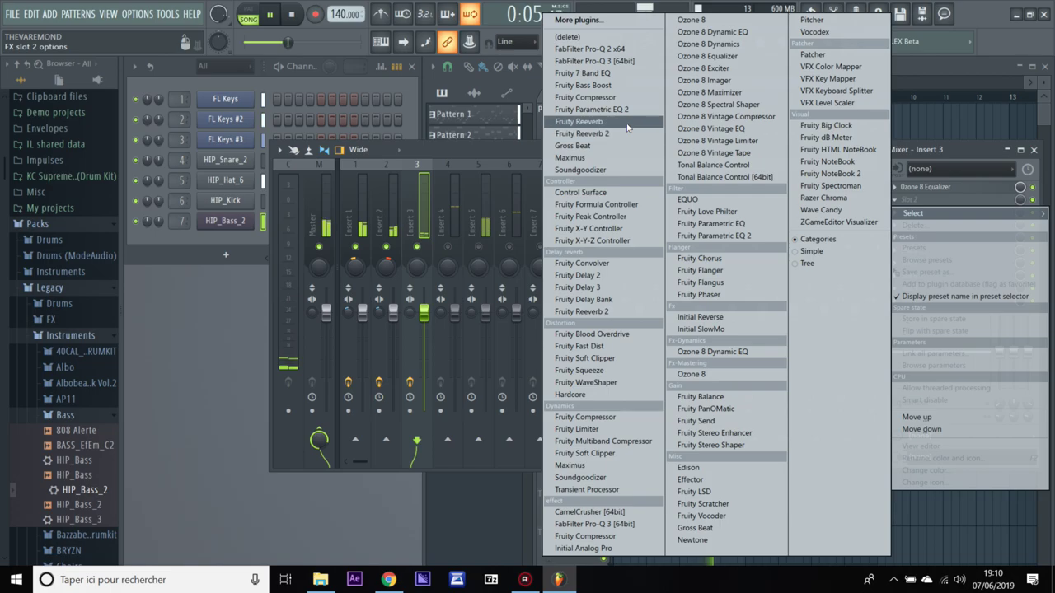
{"action": "left_click", "coordinate": [626, 123]}
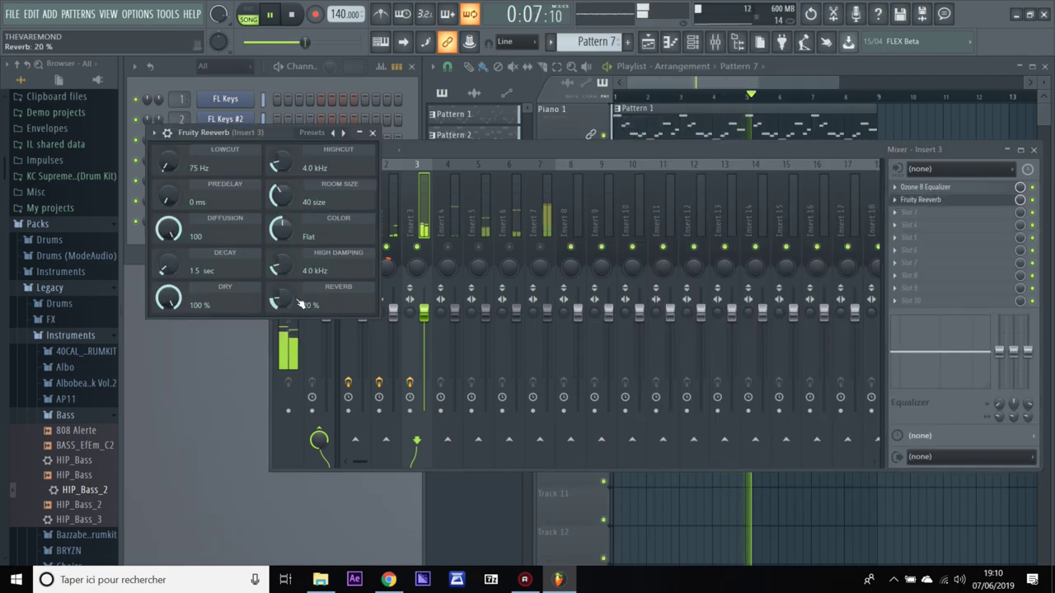
{"action": "left_click", "coordinate": [372, 133]}
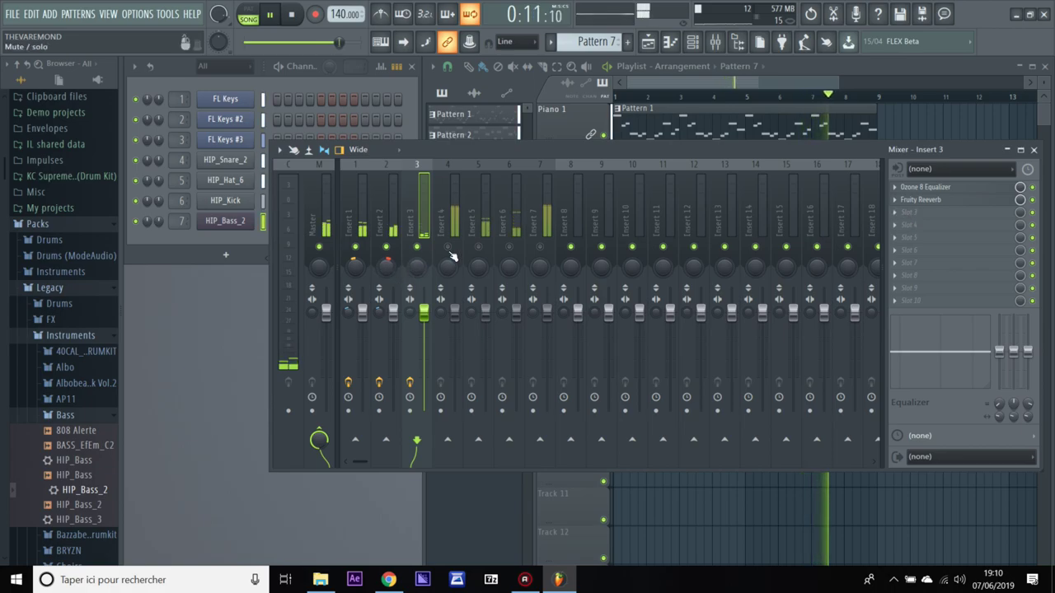
- Unmute Insert 4 and load Ozone 8 Equalizer in its first effect slot
{"action": "left_click", "coordinate": [439, 221]}
{"action": "left_click", "coordinate": [899, 189]}
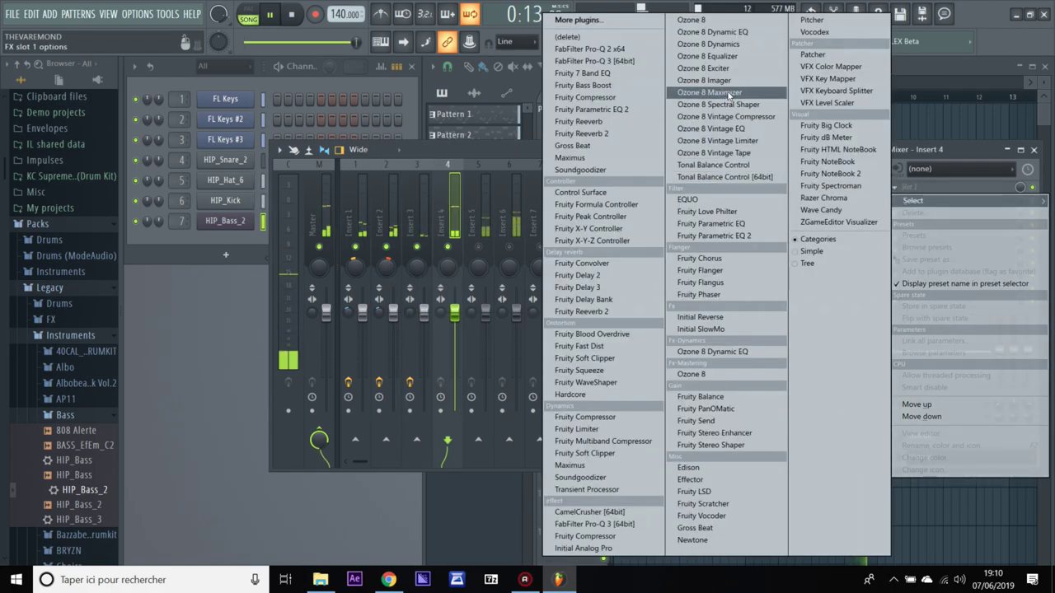
{"action": "left_click", "coordinate": [725, 54]}
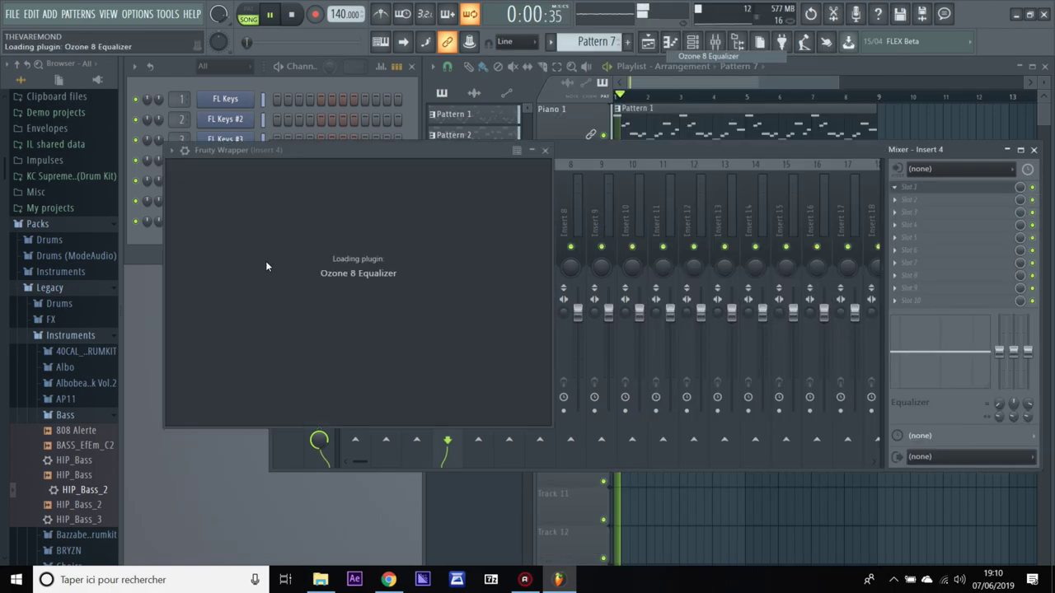
- On Insert 4's equalizer, make band 1 a Highpass at about 461 Hz, and widen band 5 while lowering it slightly
{"action": "left_click", "coordinate": [275, 252]}
{"action": "left_click", "coordinate": [276, 362]}
{"action": "left_click_drag", "start_coordinate": [275, 251], "coordinate": [377, 252]}
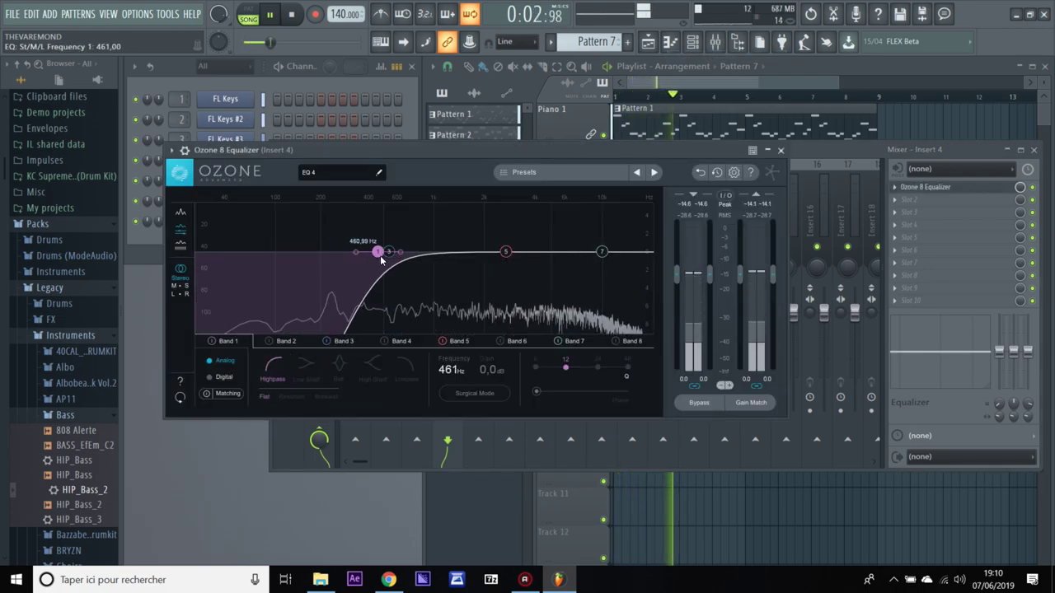
{"action": "left_click", "coordinate": [507, 253]}
{"action": "scroll", "coordinate": [507, 253], "scroll_direction": "down", "scroll_amount": 10}
{"action": "mouse_move", "coordinate": [509, 258]}
{"action": "left_mouse_down"}
{"action": "mouse_move", "coordinate": [507, 270]}
{"action": "mouse_move", "coordinate": [507, 259]}
{"action": "left_mouse_up"}
- Change band 7 of Insert 4's equalizer to Lowpass, raise its cutoff slightly above 10 kHz and close the equalizer
{"action": "left_click", "coordinate": [602, 252]}
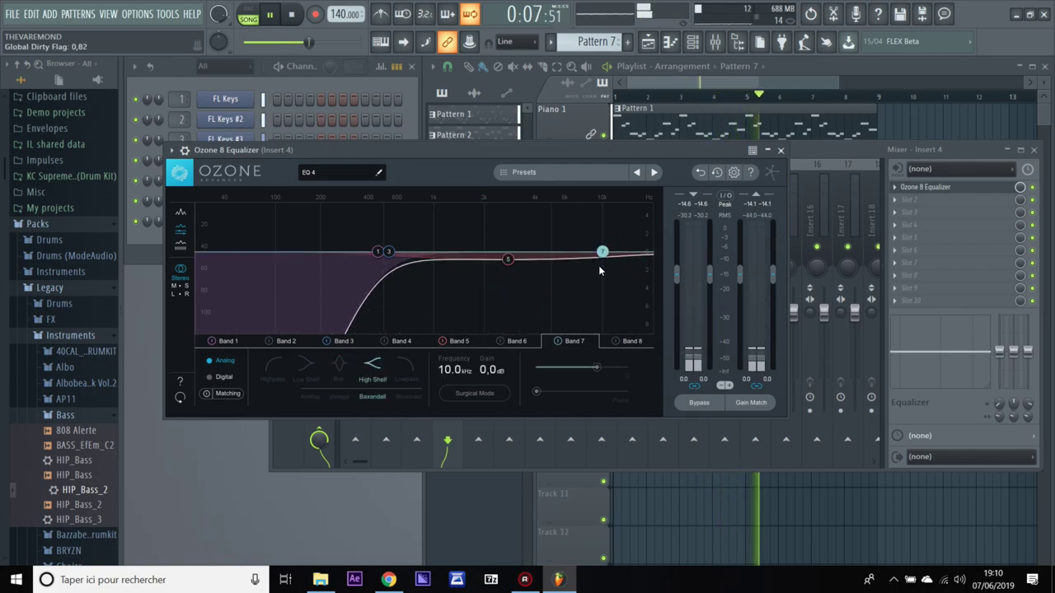
{"action": "left_click", "coordinate": [408, 369]}
{"action": "left_click_drag", "start_coordinate": [607, 260], "coordinate": [616, 261]}
{"action": "left_click", "coordinate": [780, 150]}
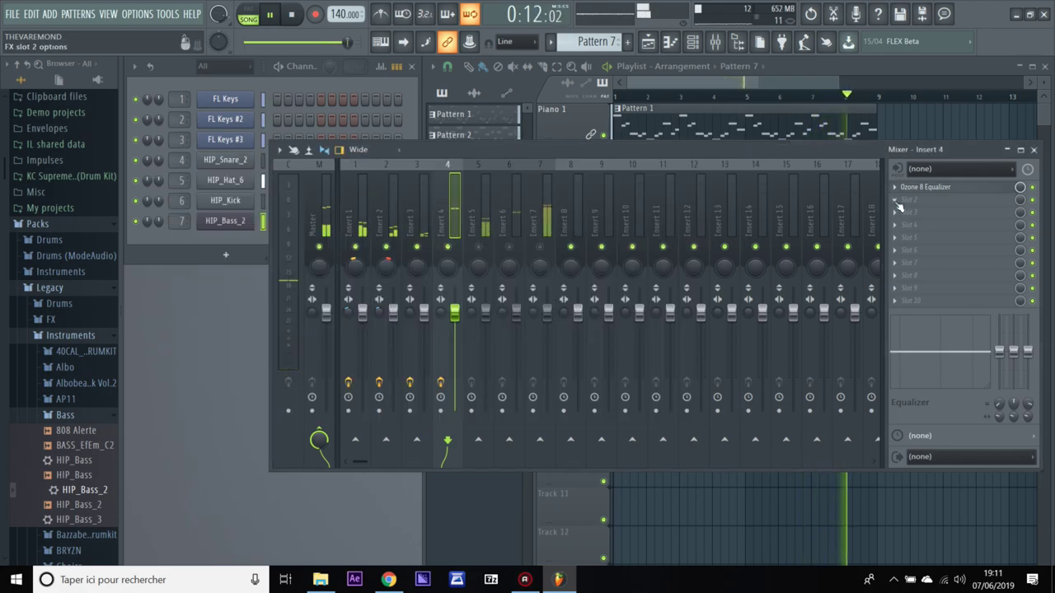
- Add Fruity Reeverb in Insert 4's second effect slot and set Insert 3's stereo separation to about 25% merged
{"action": "left_click", "coordinate": [915, 200]}
{"action": "left_click", "coordinate": [612, 121]}
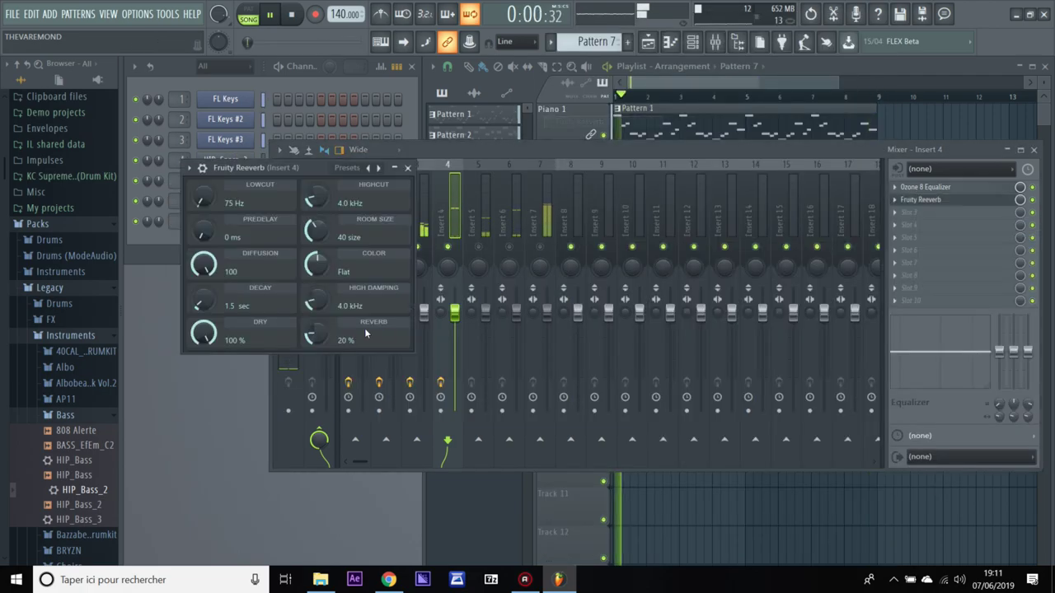
{"action": "left_click", "coordinate": [407, 168]}
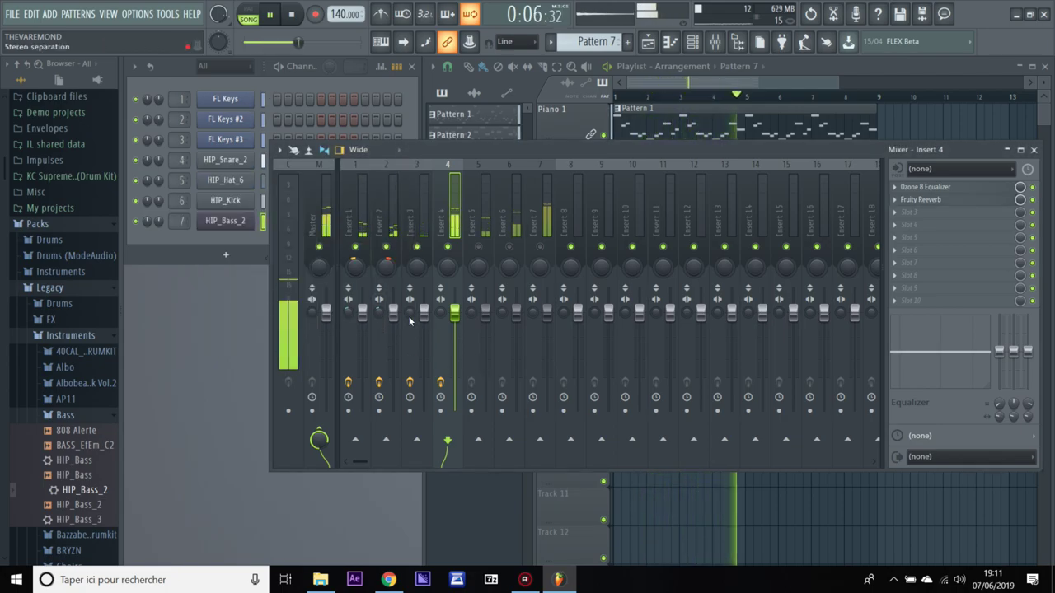
{"action": "left_click_drag", "start_coordinate": [411, 312], "coordinate": [410, 297]}
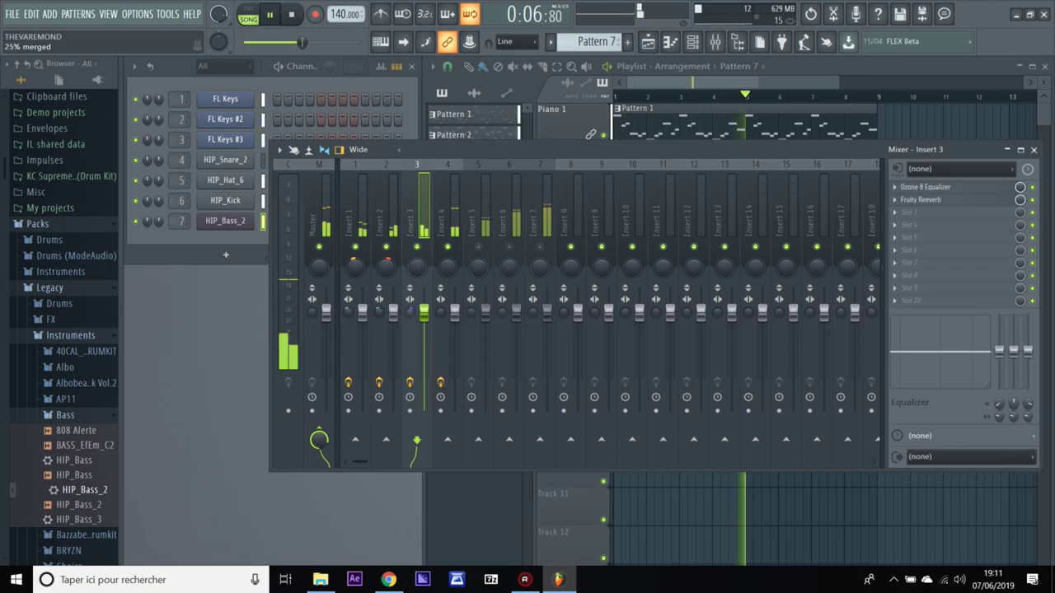
{"action": "left_click", "coordinate": [450, 230]}
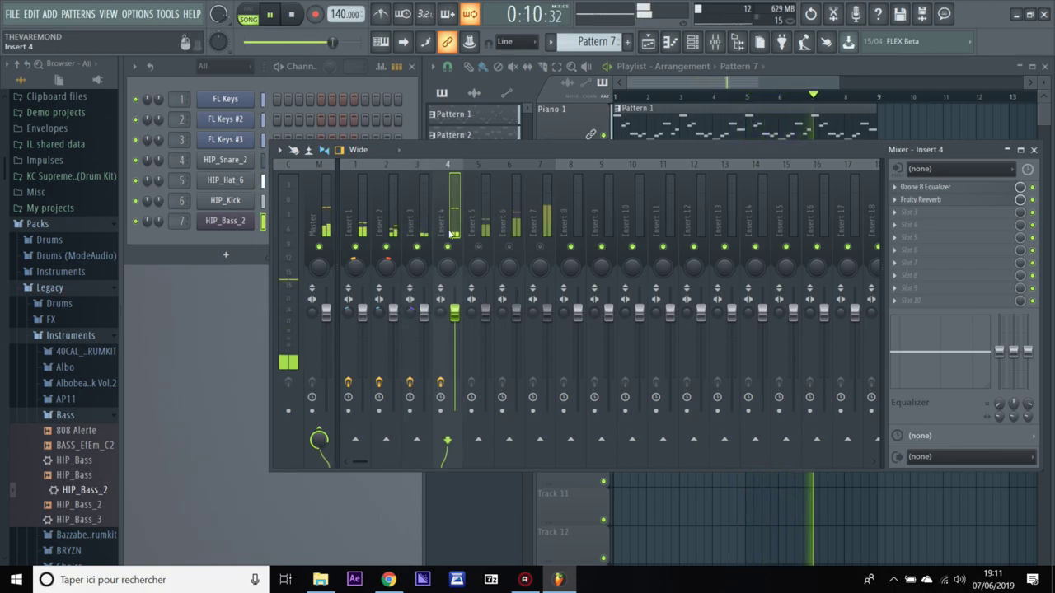
- Unmute Insert 5 and load Ozone 8 Equalizer in its first effect slot
{"action": "left_click", "coordinate": [481, 260]}
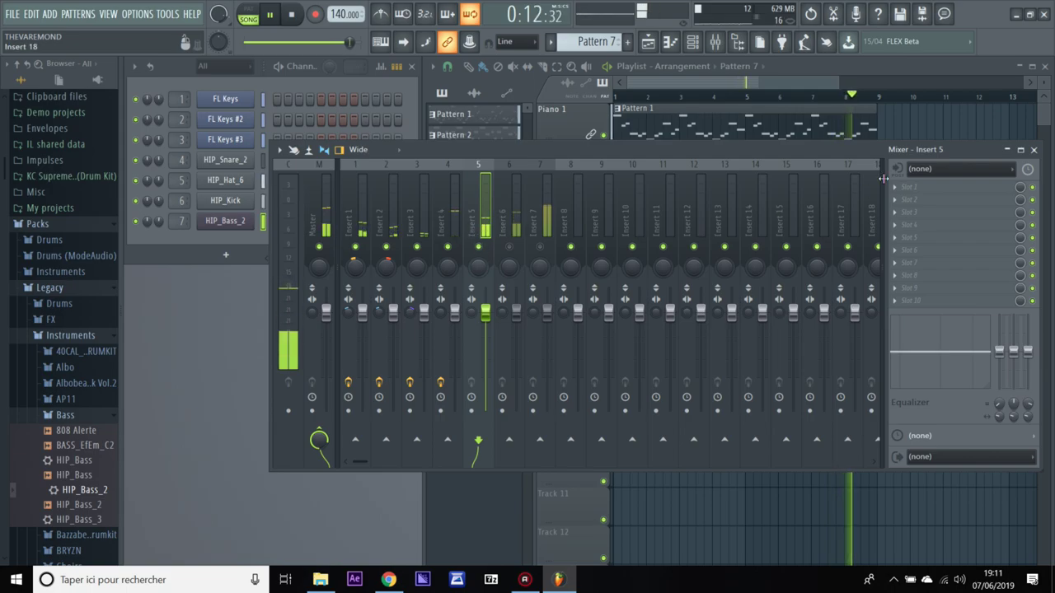
{"action": "left_click", "coordinate": [905, 188]}
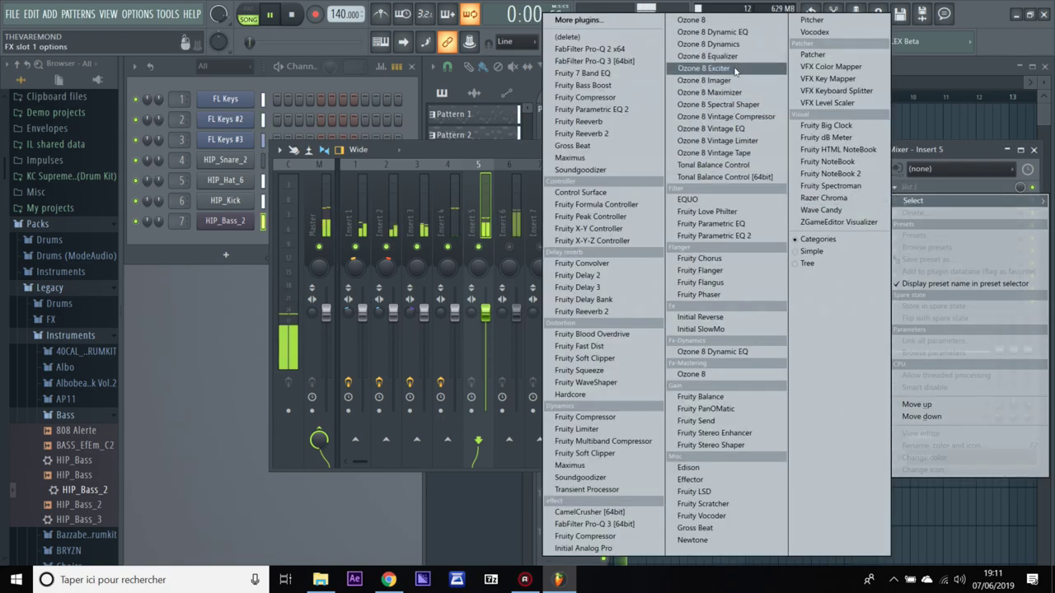
{"action": "left_click", "coordinate": [706, 56]}
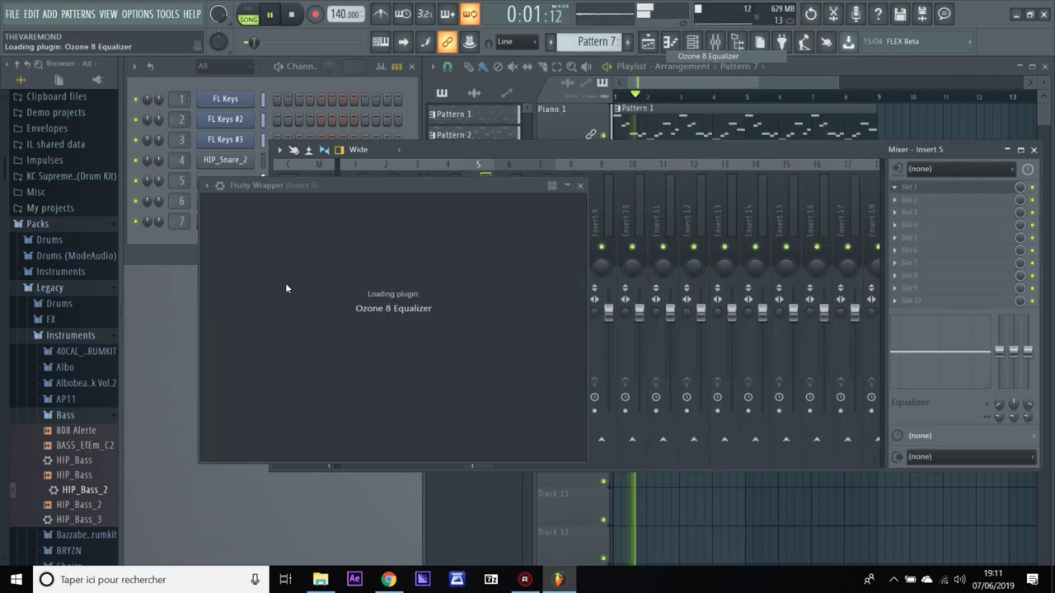
- On Insert 5's equalizer, set band 1 to Highpass with its cutoff just under 2 kHz, and widen band 5
{"action": "left_click", "coordinate": [310, 286]}
{"action": "left_click", "coordinate": [309, 398]}
{"action": "left_click_drag", "start_coordinate": [311, 289], "coordinate": [580, 290]}
{"action": "left_click", "coordinate": [543, 290]}
{"action": "scroll", "coordinate": [542, 290], "scroll_direction": "down", "scroll_amount": 1}
{"action": "scroll", "coordinate": [542, 290], "scroll_direction": "down", "scroll_amount": 6}
- Make Insert 5's band 7 a Lowpass with slope 48 at about 16.2 kHz, and set band 5 to about 4.73 kHz at -0.5 dB
{"action": "left_click", "coordinate": [639, 289]}
{"action": "left_click", "coordinate": [443, 400]}
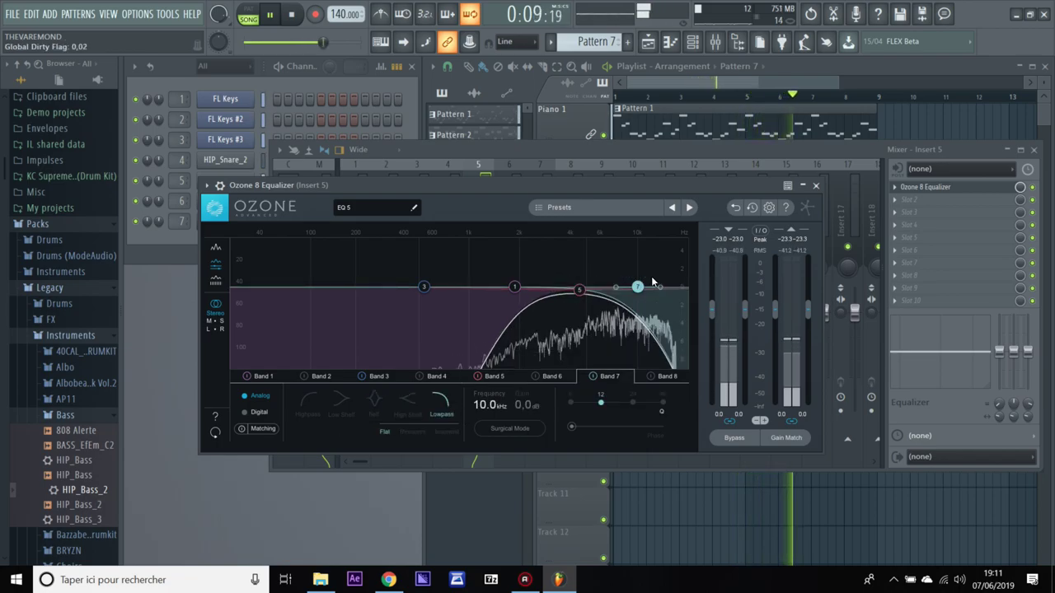
{"action": "scroll", "coordinate": [637, 286], "scroll_direction": "up", "scroll_amount": 2}
{"action": "left_click_drag", "start_coordinate": [637, 287], "coordinate": [673, 288]}
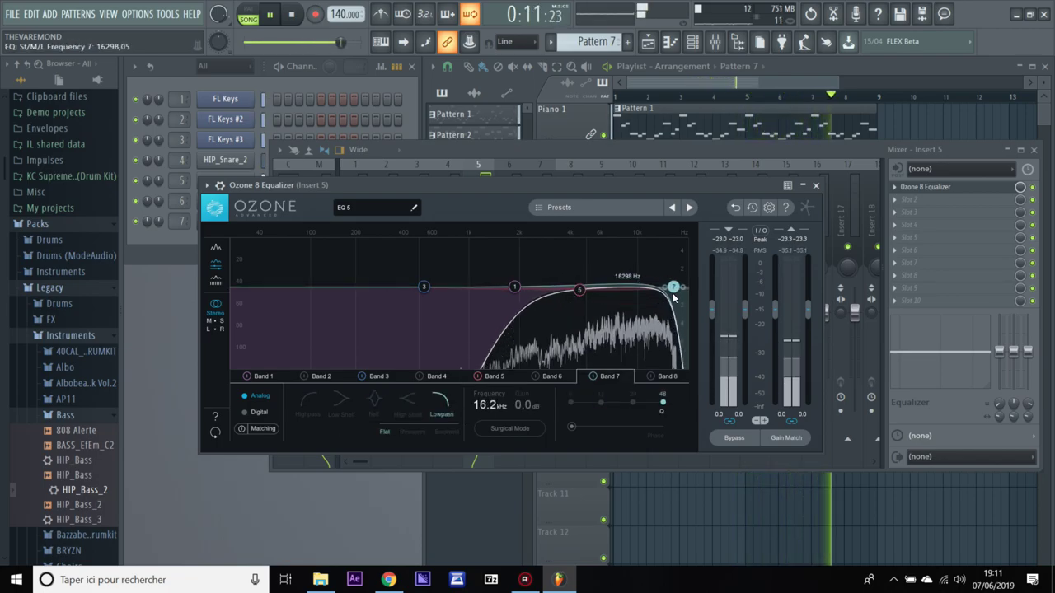
{"action": "left_click_drag", "start_coordinate": [580, 290], "coordinate": [587, 301]}
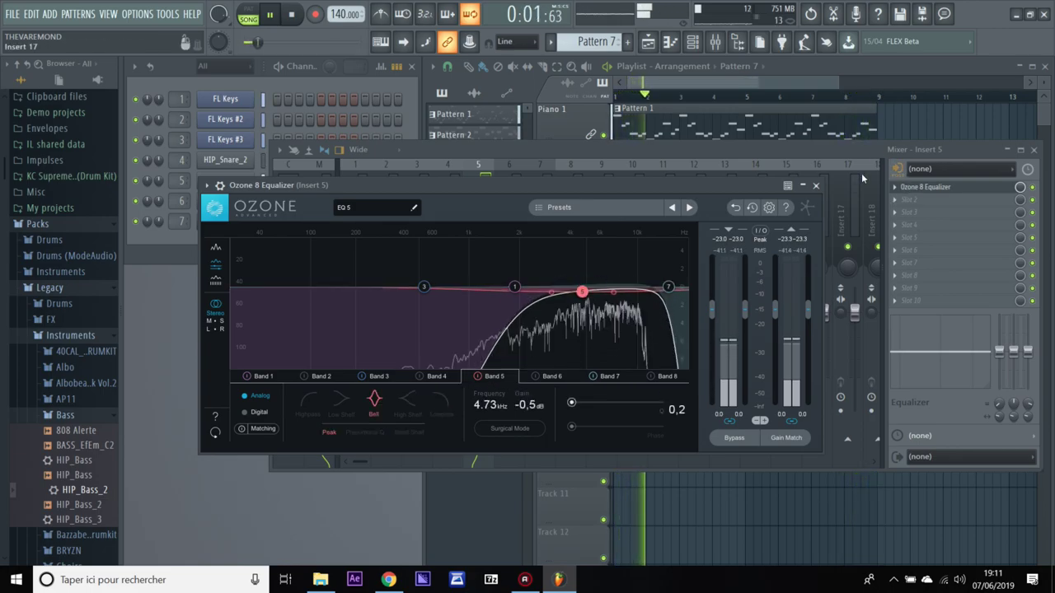
{"action": "left_click", "coordinate": [813, 187]}
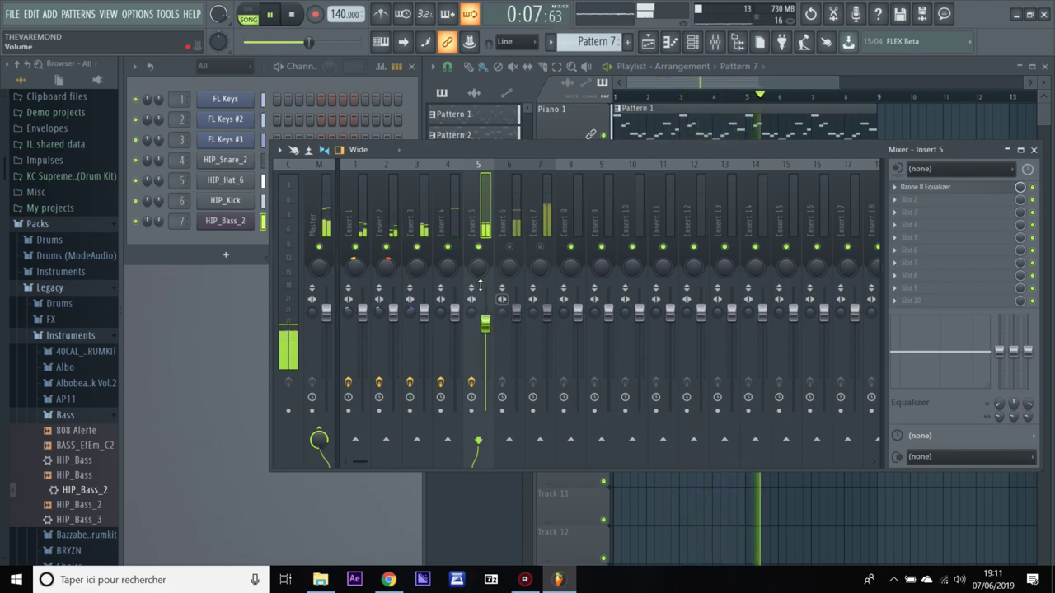
- Reopen Insert 3's equalizer, lower the highpass cutoff to about 70 Hz and close it
{"action": "left_click", "coordinate": [413, 229]}
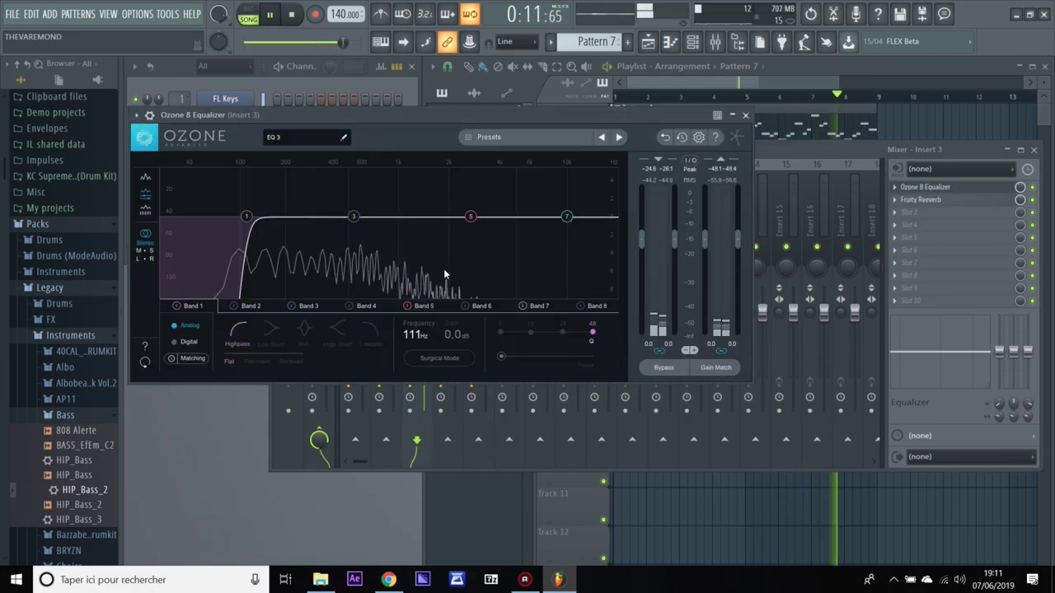
{"action": "left_click_drag", "start_coordinate": [249, 220], "coordinate": [220, 228]}
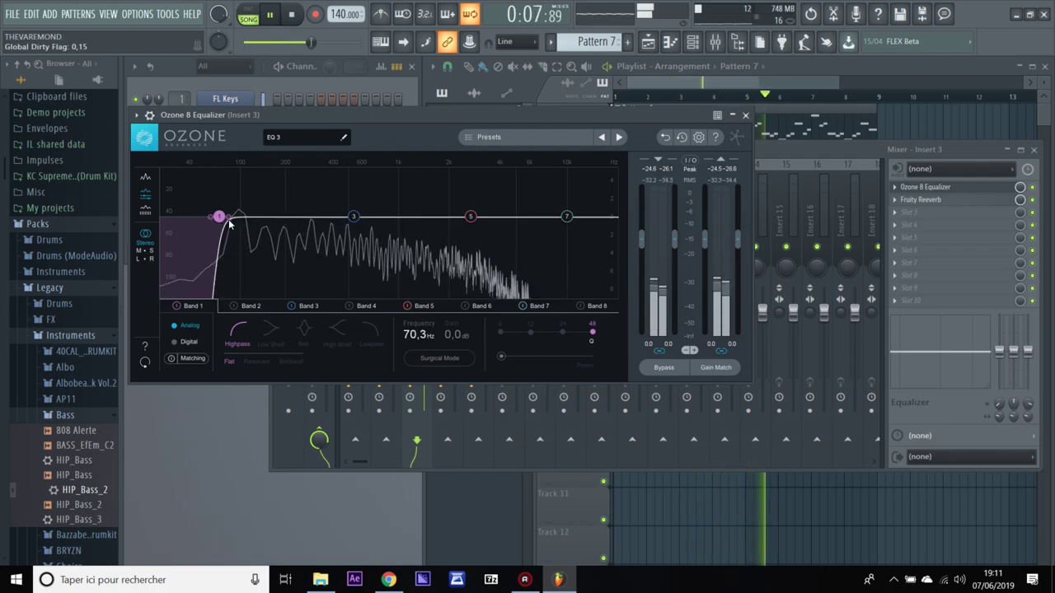
{"action": "left_click", "coordinate": [744, 115]}
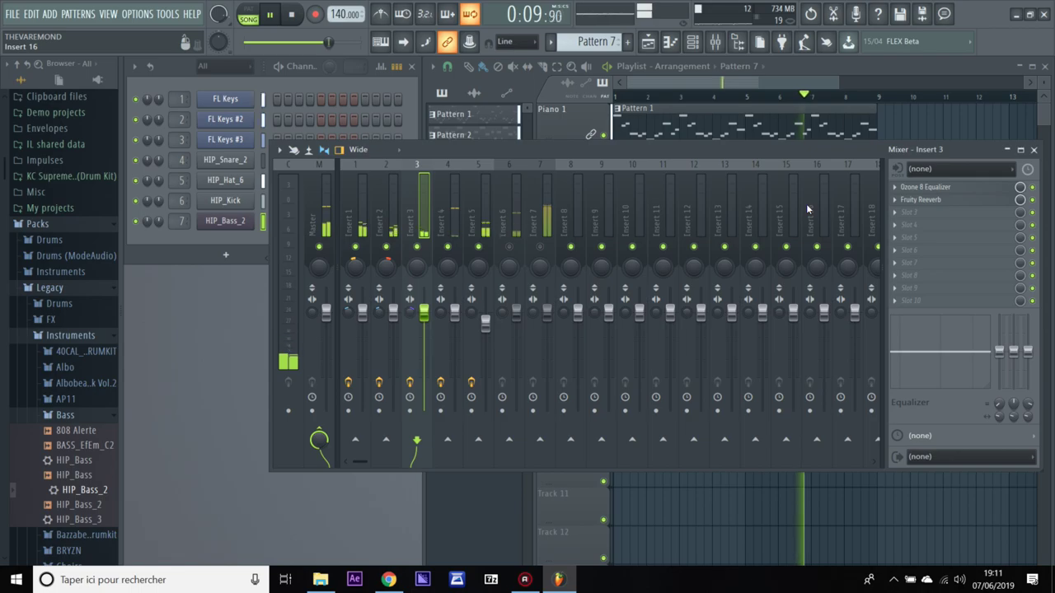
- Add Soundgoodizer in Insert 3's third effect slot and lower Insert 3's volume slightly
{"action": "left_click", "coordinate": [895, 214]}
{"action": "left_click", "coordinate": [593, 170]}
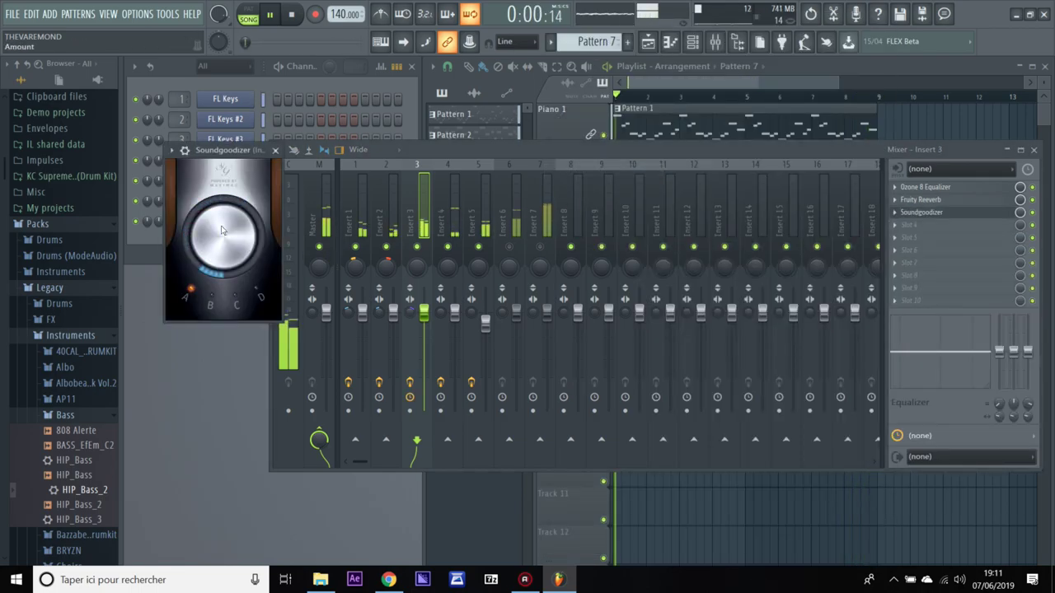
{"action": "left_click", "coordinate": [274, 150]}
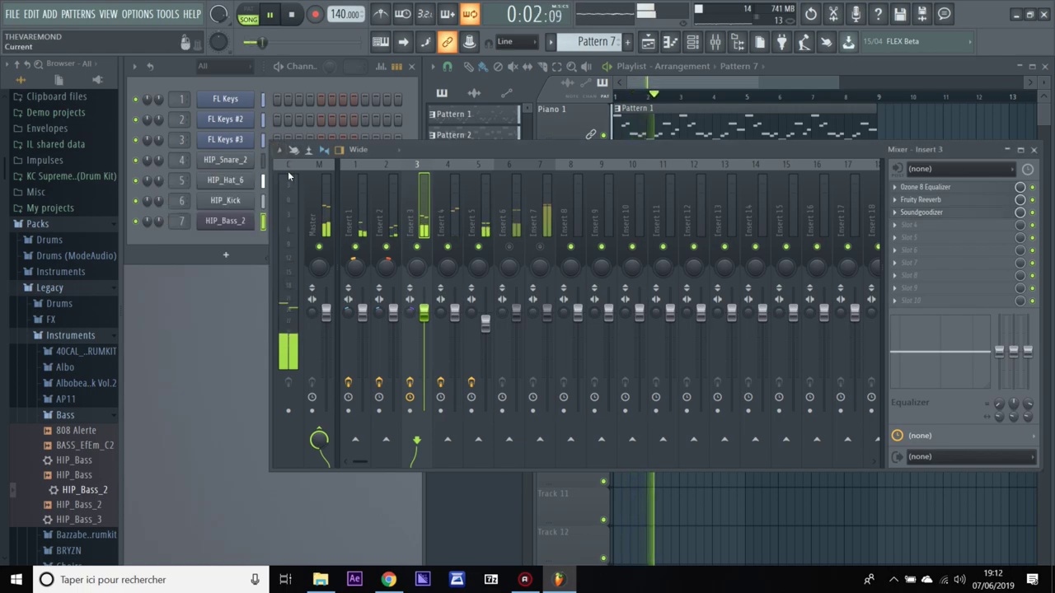
{"action": "left_click_drag", "start_coordinate": [424, 313], "coordinate": [423, 323]}
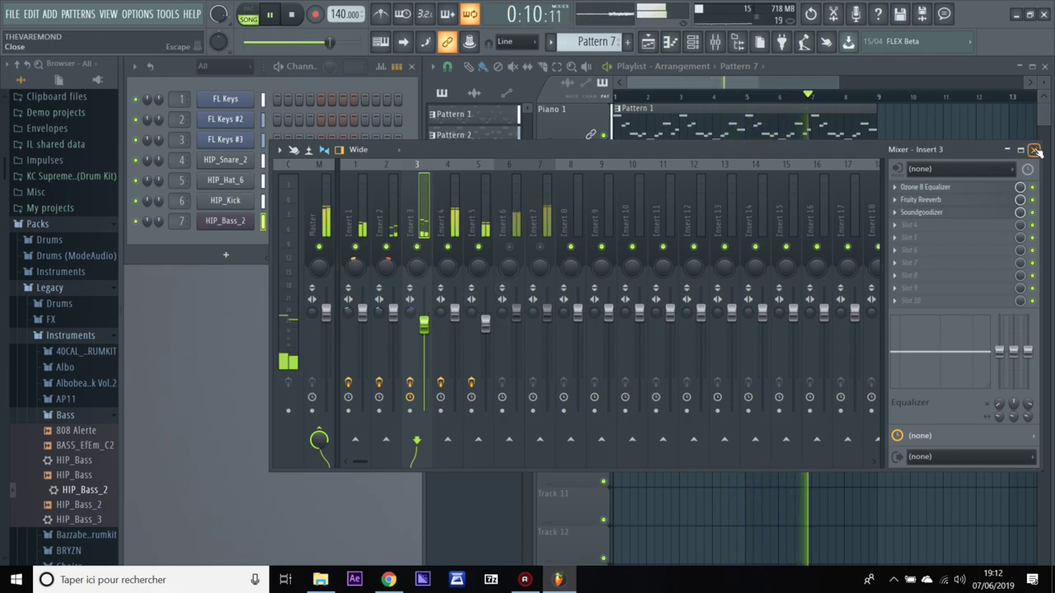
- Try deleting the opening G3 note of FL Keys #3 in Pattern 3's piano roll, and return to the mixer
{"action": "left_click", "coordinate": [1035, 151]}
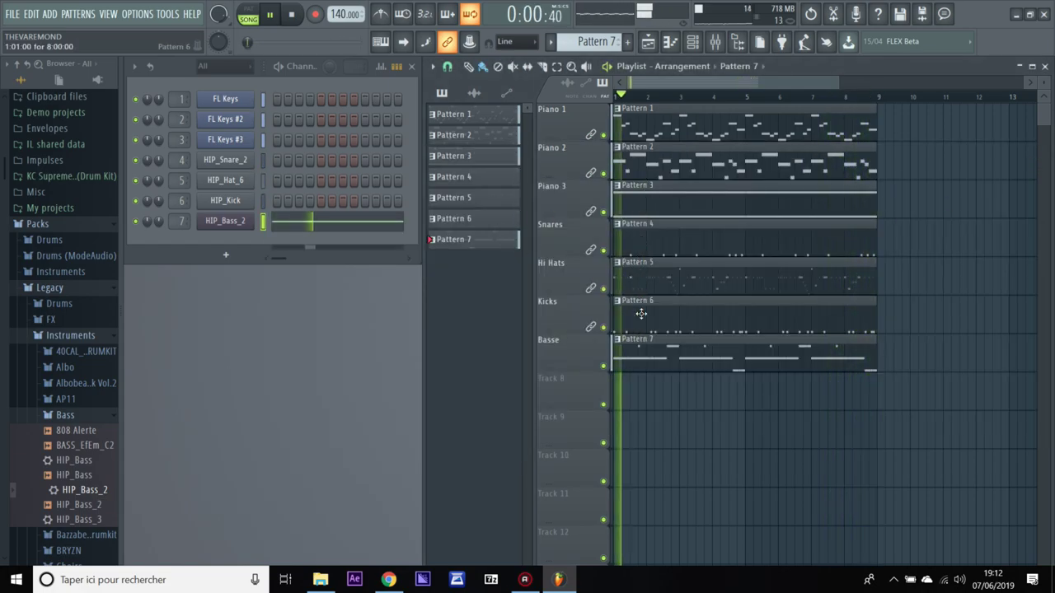
{"action": "left_click", "coordinate": [648, 197]}
{"action": "left_click", "coordinate": [297, 142]}
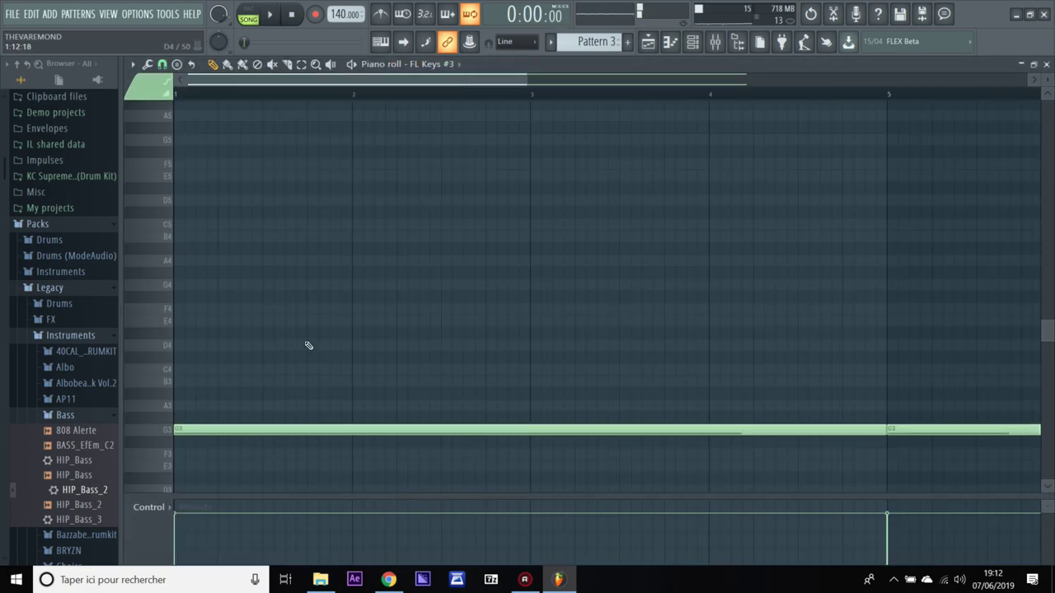
{"action": "scroll", "coordinate": [305, 346], "scroll_direction": "down", "scroll_amount": 3}
{"action": "key", "text": "space"}
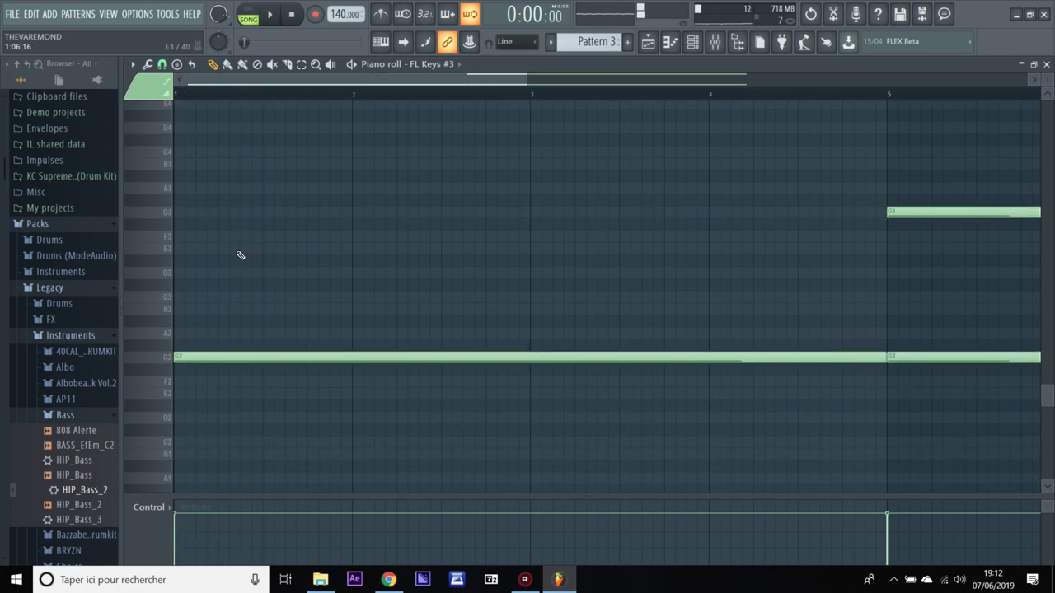
{"action": "key", "text": "space"}
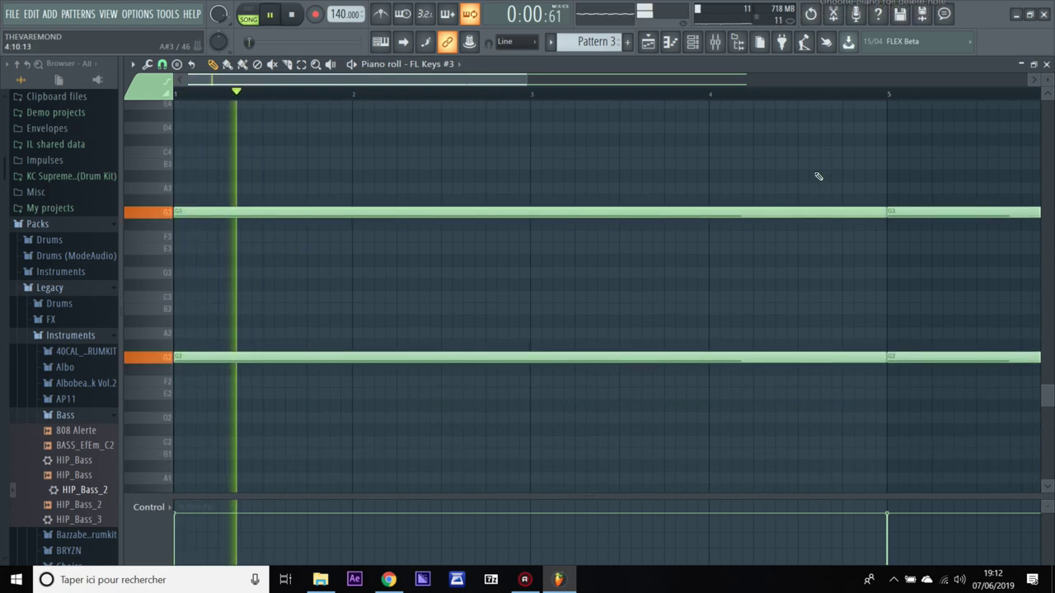
{"action": "key", "text": "F7"}
{"action": "key", "text": "F9"}
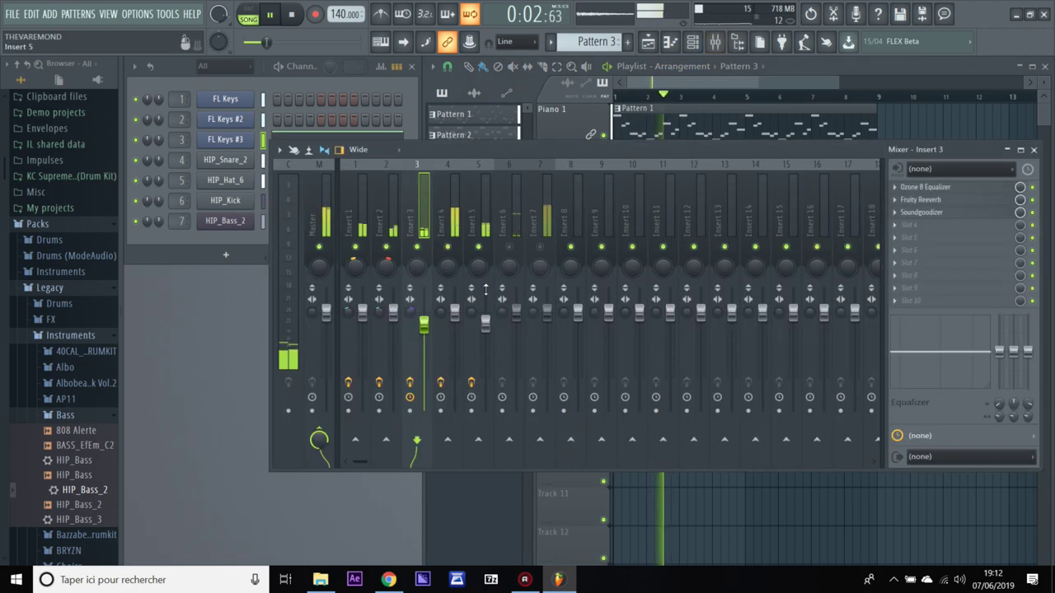
- Set Insert 5's volume to about 85%, and unmute Insert 6 with Ozone 8 Equalizer in its first effect slot
{"action": "left_click", "coordinate": [477, 231]}
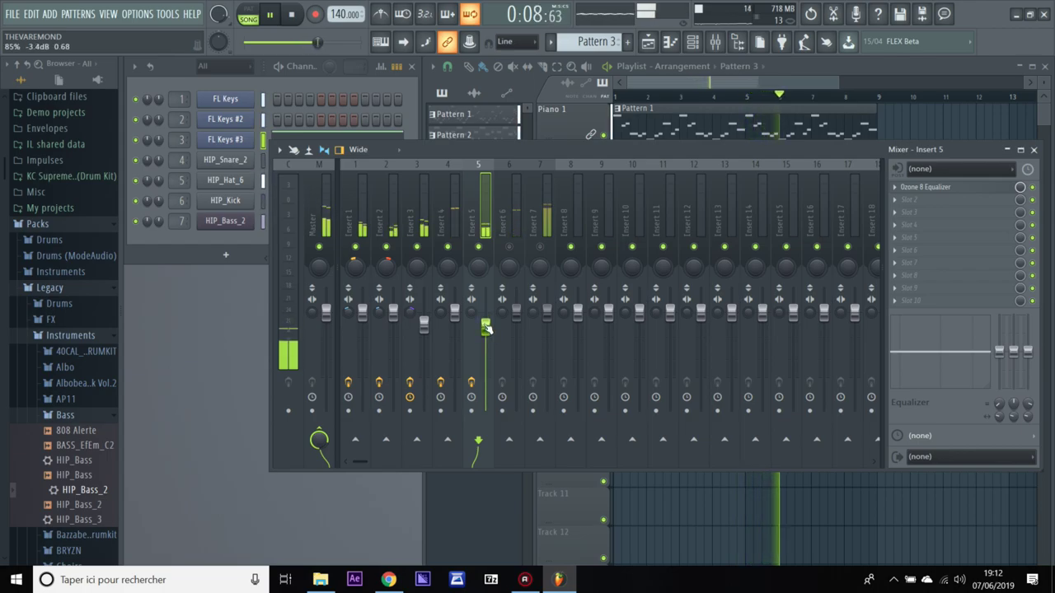
{"action": "left_click", "coordinate": [506, 240]}
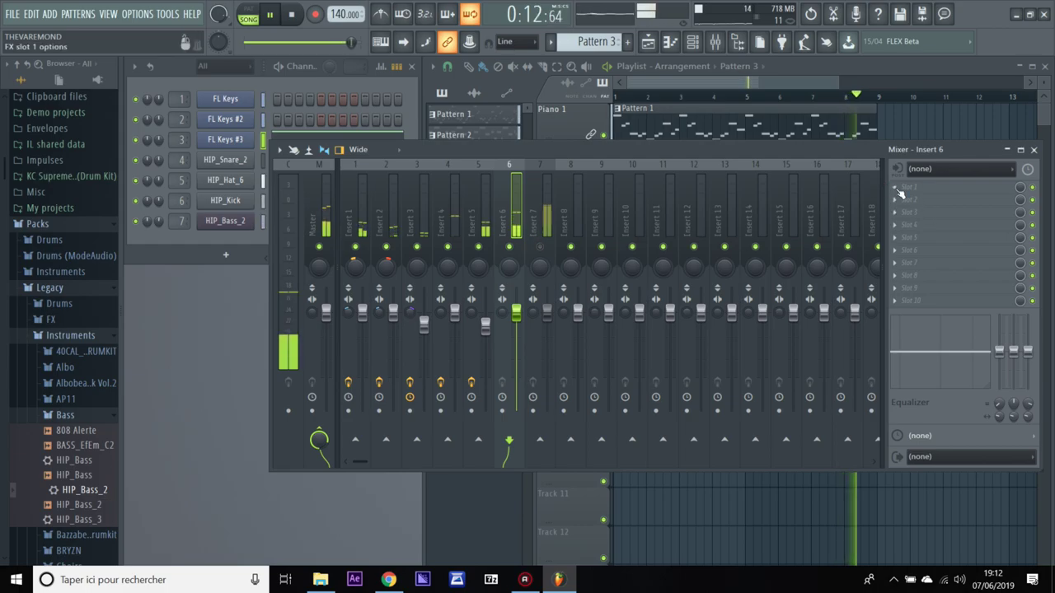
{"action": "left_click", "coordinate": [923, 187]}
{"action": "left_click", "coordinate": [704, 56]}
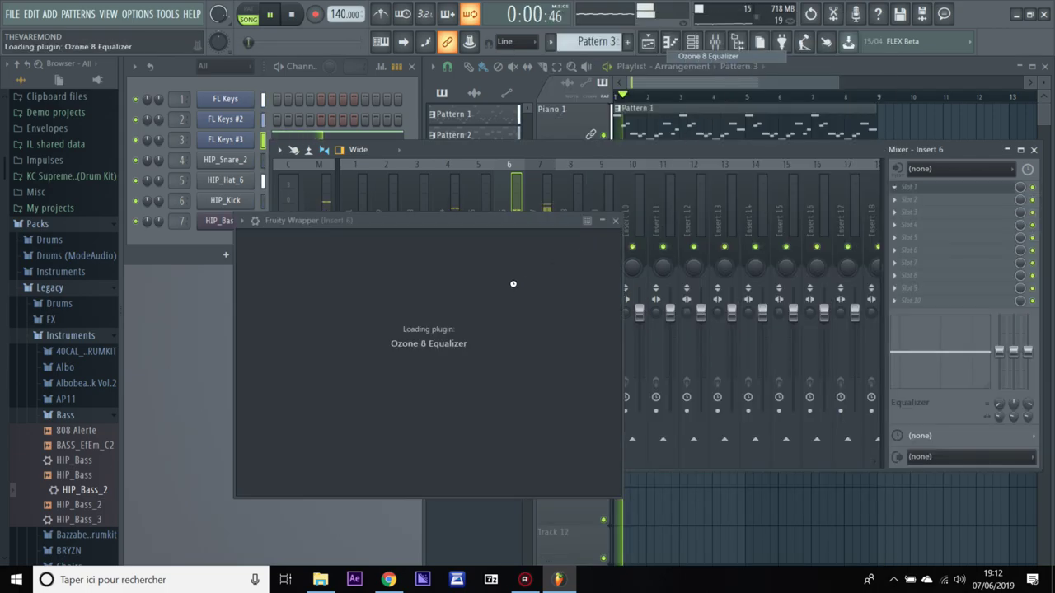
- Set band 1 of Insert 6's equalizer to Highpass and lower its cutoff to about 50 Hz
{"action": "left_click", "coordinate": [345, 321]}
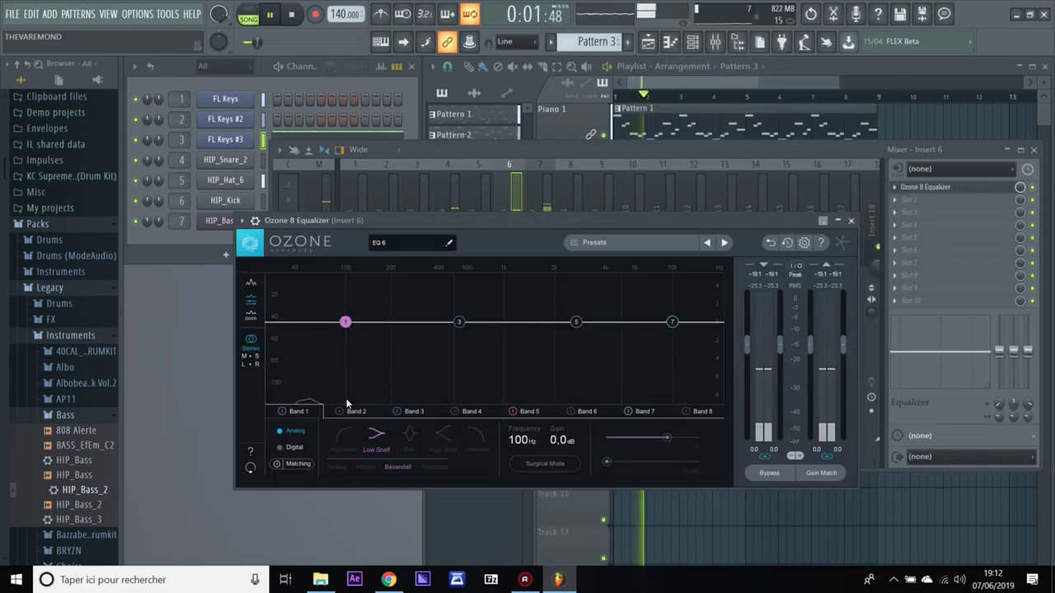
{"action": "left_click", "coordinate": [344, 436]}
{"action": "left_click_drag", "start_coordinate": [345, 321], "coordinate": [305, 339]}
- Make Insert 6's band 7 a Lowpass near 1 kHz, and set band 3 to about 107 Hz, -0.9 dB and Q 0.2
{"action": "left_click", "coordinate": [672, 323]}
{"action": "left_click", "coordinate": [476, 437]}
{"action": "left_click_drag", "start_coordinate": [672, 324], "coordinate": [349, 332]}
{"action": "scroll", "coordinate": [344, 328], "scroll_direction": "down", "scroll_amount": 6}
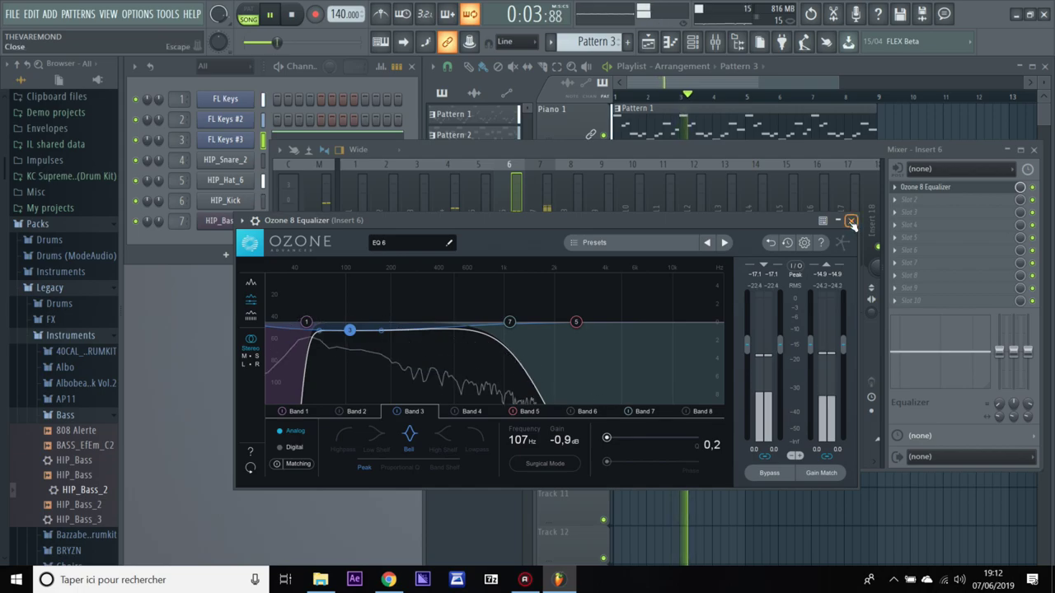
{"action": "left_click", "coordinate": [850, 220]}
- Add CamelCrusher in Insert 6's second effect slot, switch it to the American HiGain patch and close its window
{"action": "left_click", "coordinate": [896, 203]}
{"action": "mouse_move", "coordinate": [910, 213]}
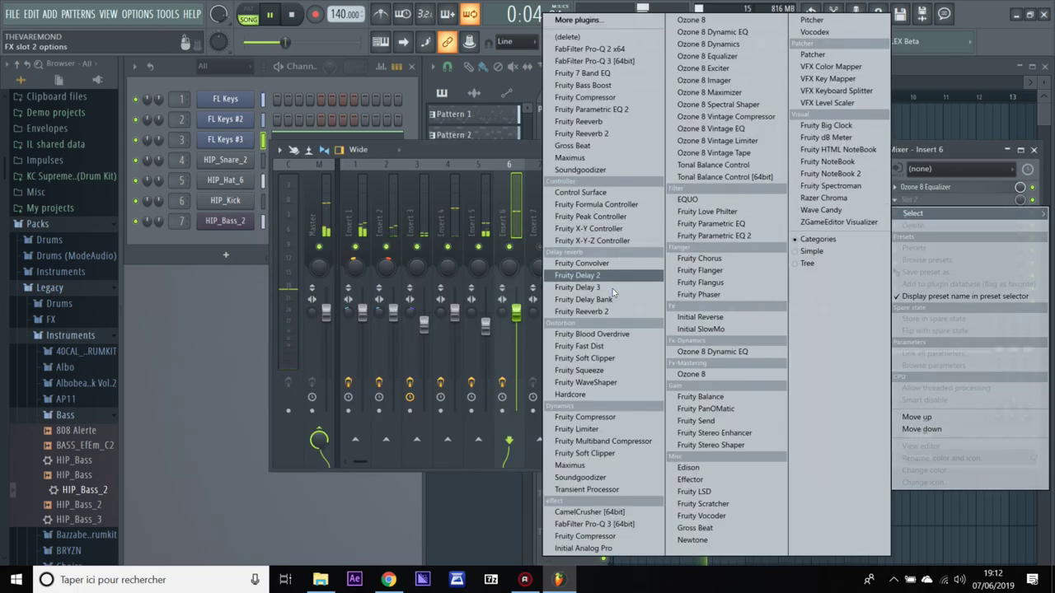
{"action": "left_click", "coordinate": [612, 511]}
{"action": "left_click", "coordinate": [407, 239]}
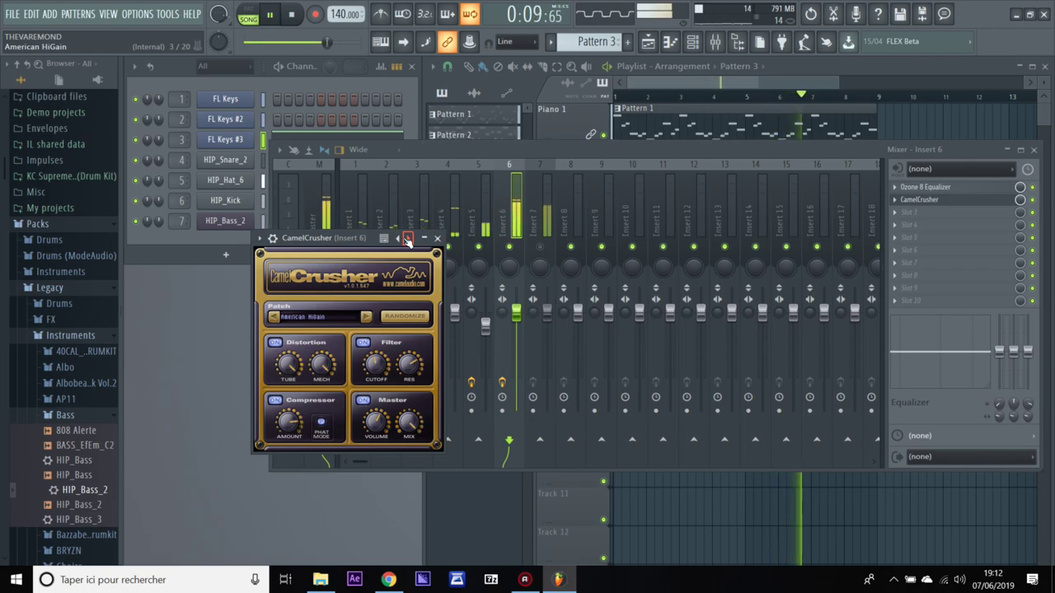
{"action": "left_click", "coordinate": [438, 238]}
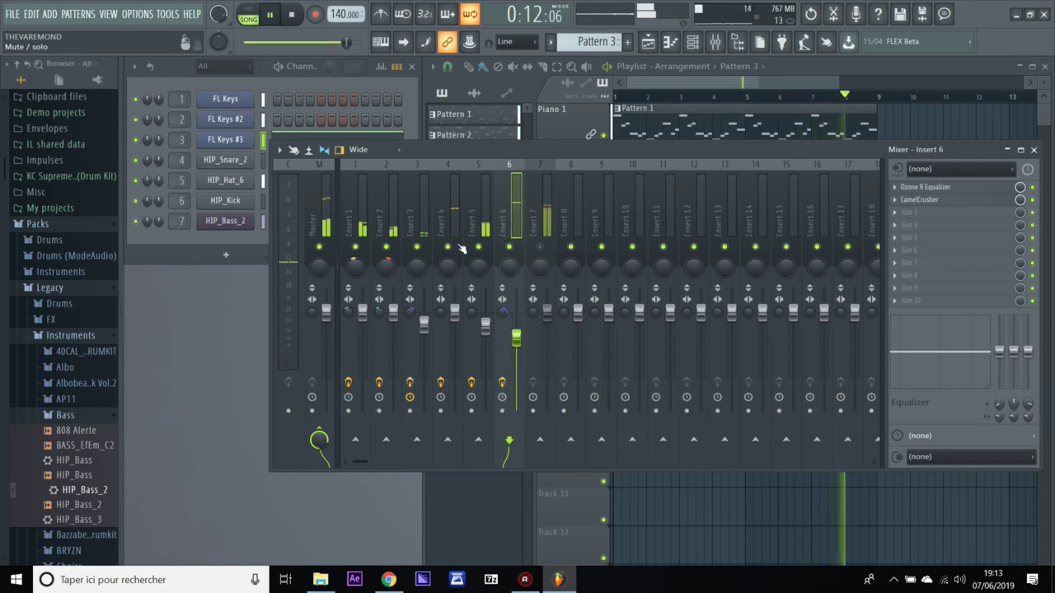
- Unmute Insert 7, lower its volume to Insert 6's fader level, and load Ozone 8 Equalizer in its first effect slot
{"action": "left_click", "coordinate": [543, 251]}
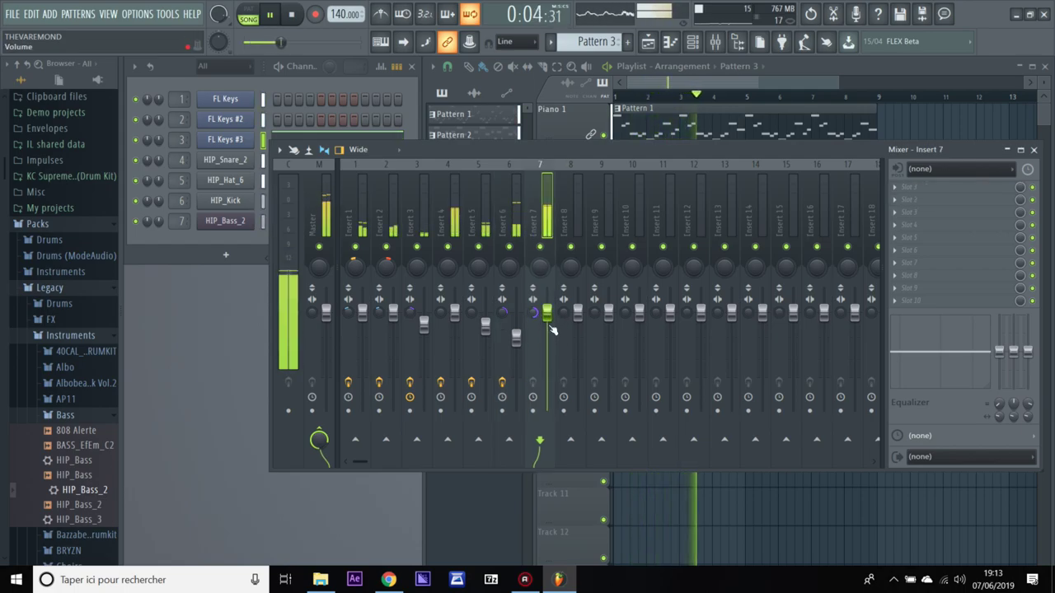
{"action": "left_click_drag", "start_coordinate": [546, 312], "coordinate": [547, 338]}
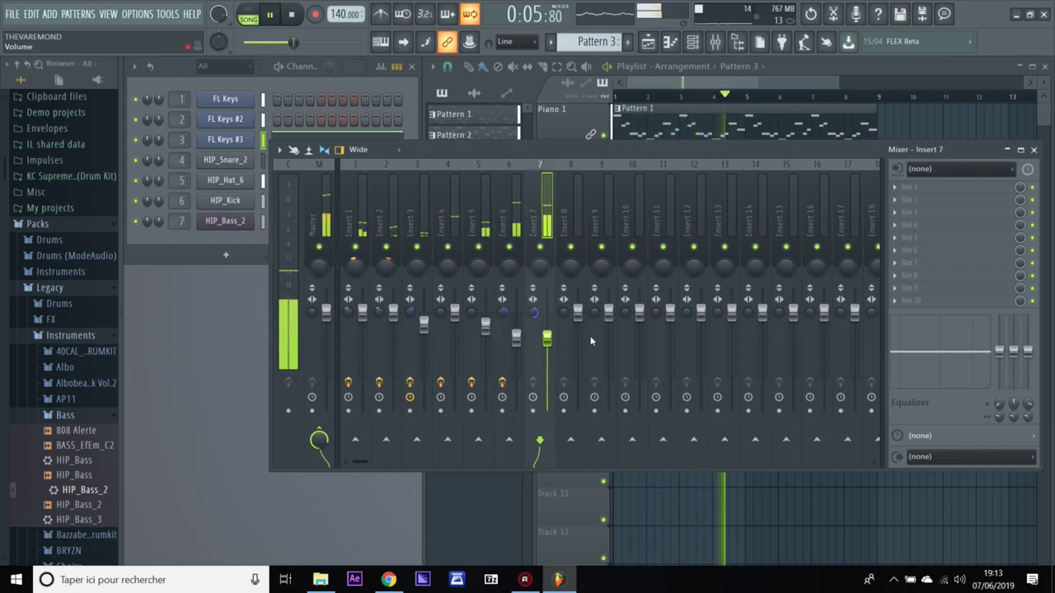
{"action": "left_click", "coordinate": [908, 187]}
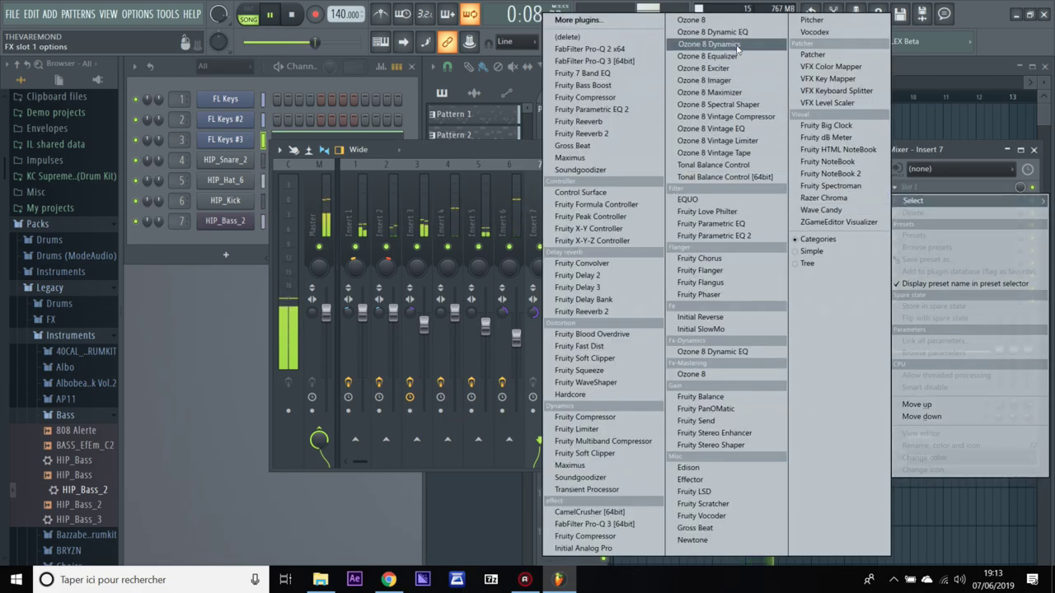
{"action": "left_click", "coordinate": [708, 56]}
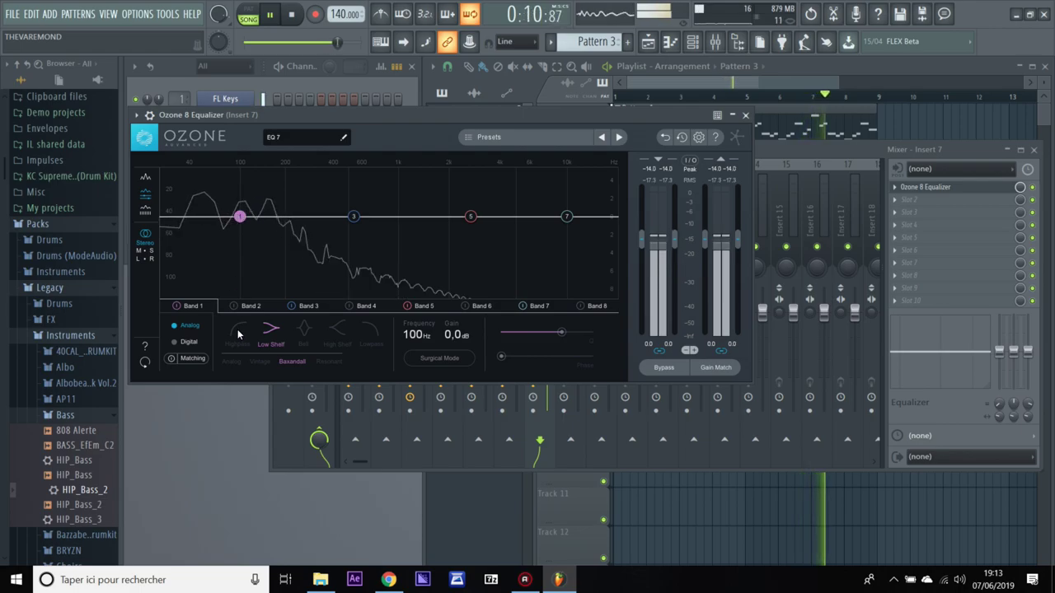
- Set band 1 of Insert 7's equalizer to Highpass with its cutoff near 40 Hz, and make band 7 a Lowpass
{"action": "left_click", "coordinate": [238, 332]}
{"action": "left_click_drag", "start_coordinate": [241, 221], "coordinate": [189, 224]}
{"action": "left_click", "coordinate": [565, 217]}
{"action": "left_click", "coordinate": [371, 332]}
- Lower Insert 7's band 7 cutoff to about 1 kHz, set band 3 to 104 Hz, -1.0 dB and Q 0.2, and close the equalizer
{"action": "left_click_drag", "start_coordinate": [565, 216], "coordinate": [246, 231]}
{"action": "scroll", "coordinate": [244, 220], "scroll_direction": "down", "scroll_amount": 10}
{"action": "key", "text": "space"}
{"action": "key", "text": "space"}
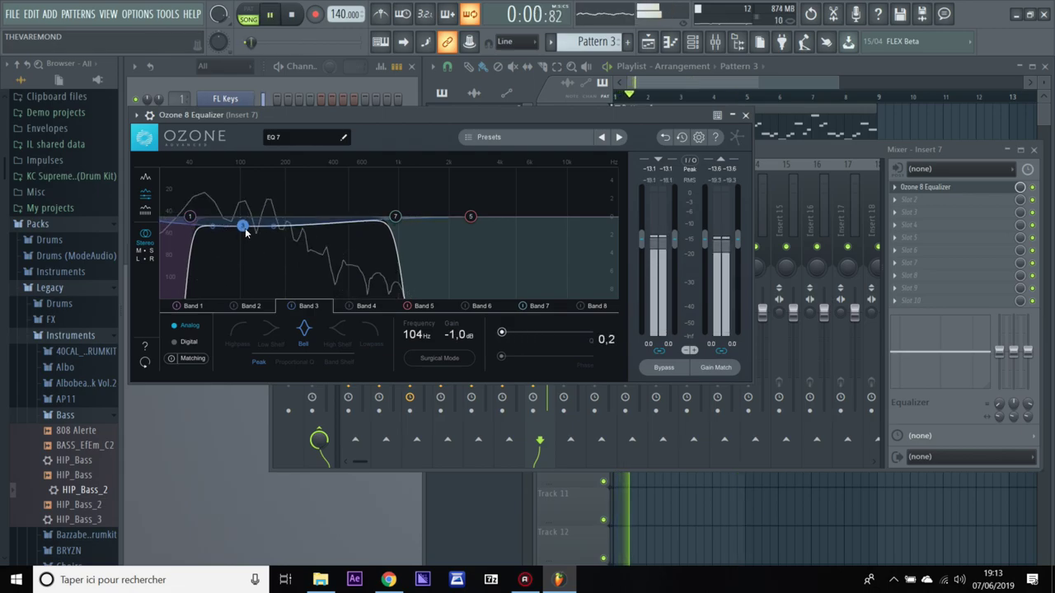
{"action": "key", "text": "space"}
{"action": "left_click", "coordinate": [746, 116]}
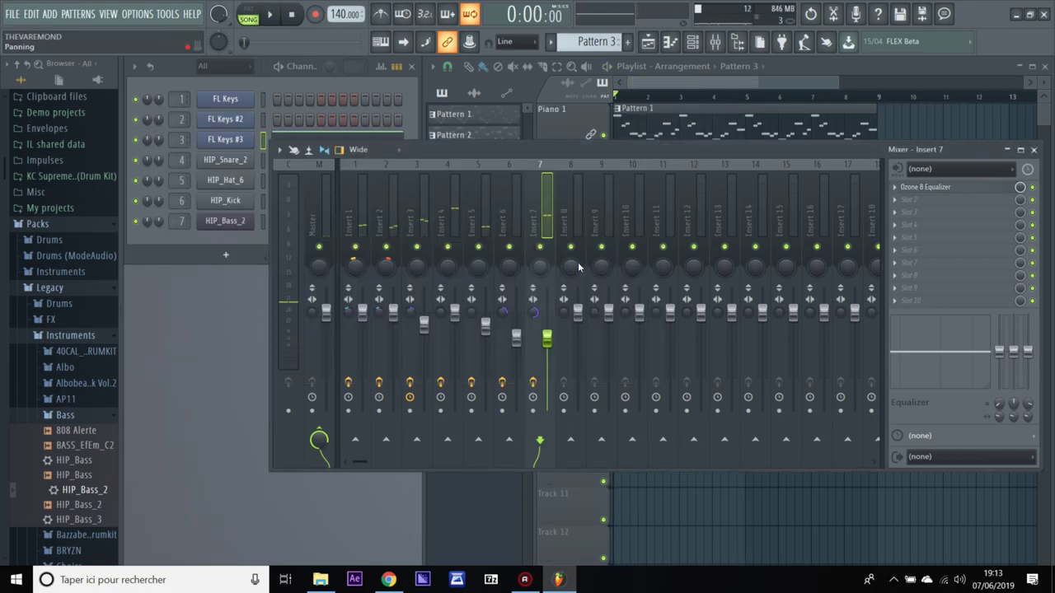
- Close the mixer and check the FL Keys #3 notes of Pattern 3 in the piano roll
{"action": "left_click", "coordinate": [1031, 149]}
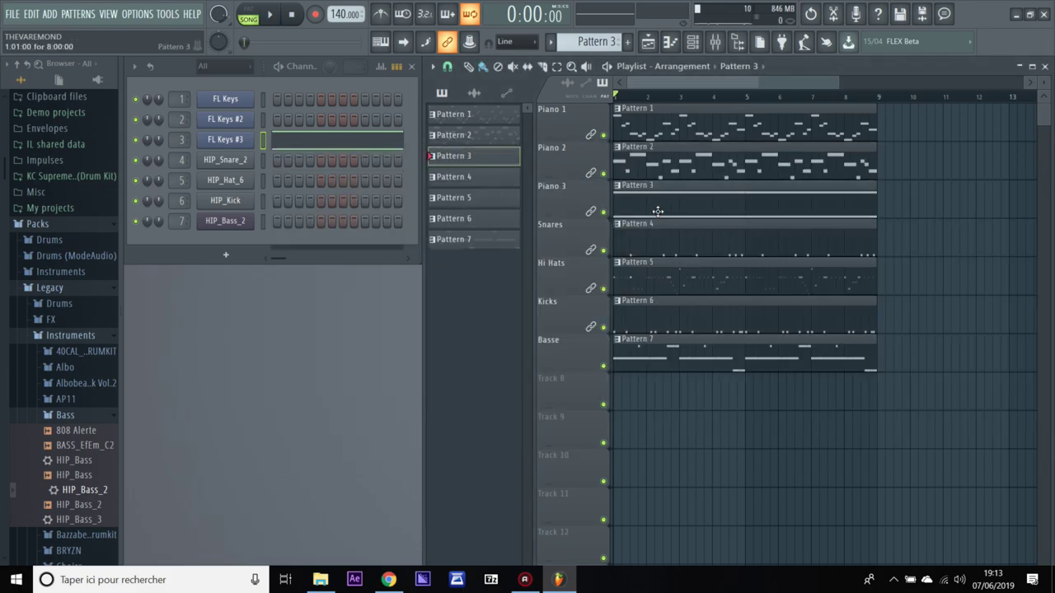
{"action": "left_click", "coordinate": [377, 149]}
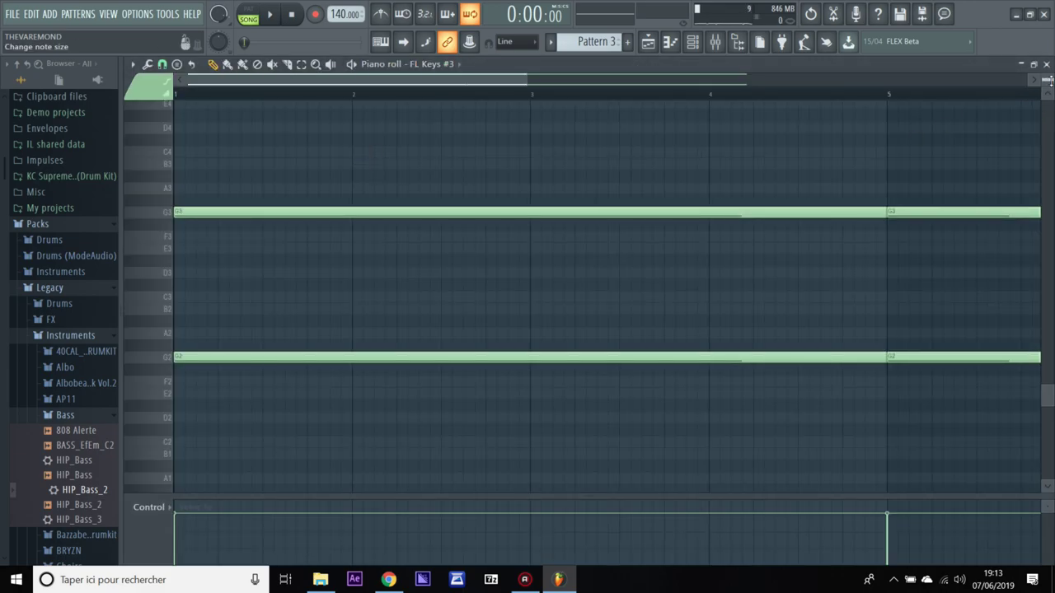
{"action": "left_click", "coordinate": [1045, 64]}
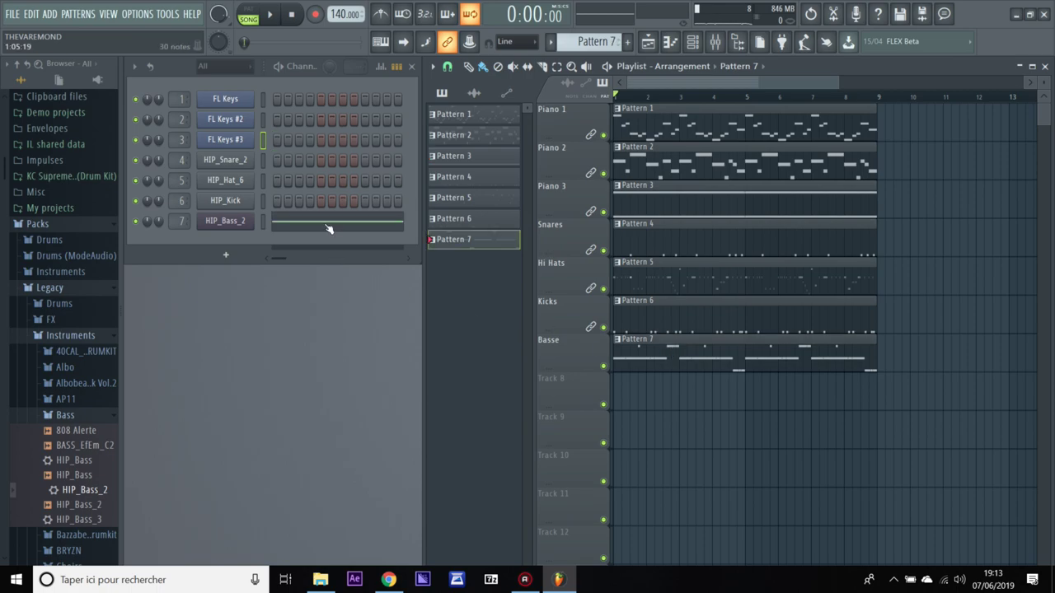
- Transpose all HIP_Bass_2 notes in Pattern 7 down one semitone, moving the G#4 notes to G4
{"action": "left_click", "coordinate": [327, 228]}
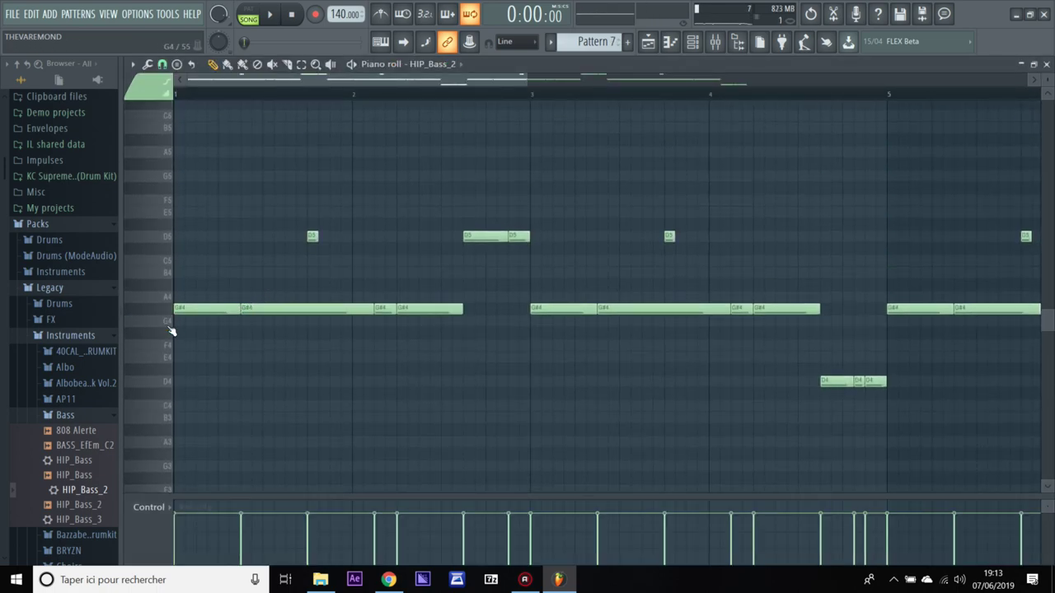
{"action": "key", "text": "ctrl+a"}
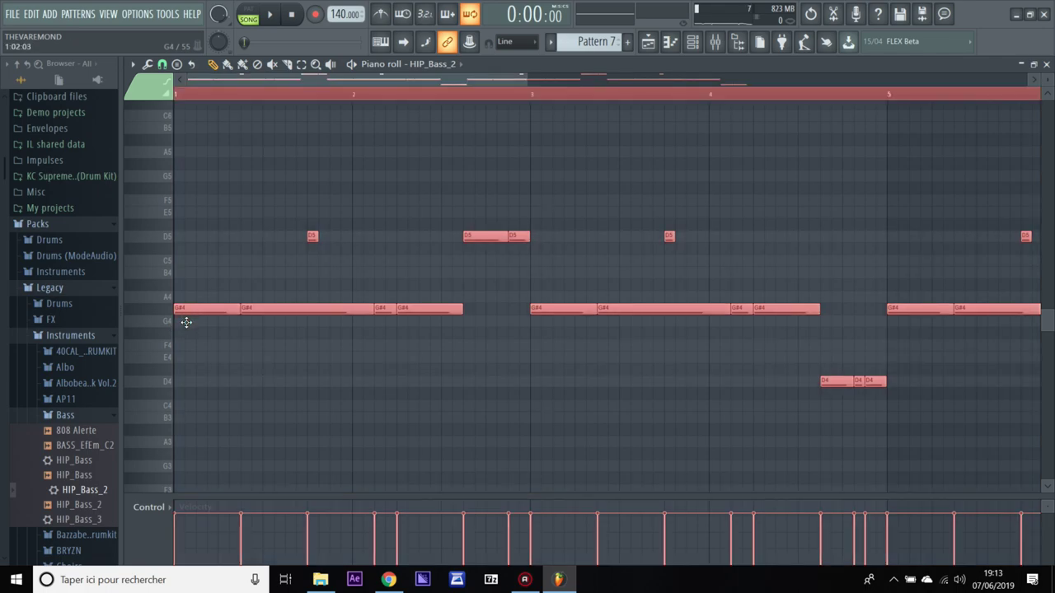
{"action": "left_click_drag", "start_coordinate": [186, 322], "coordinate": [187, 333]}
{"action": "left_click", "coordinate": [259, 356]}
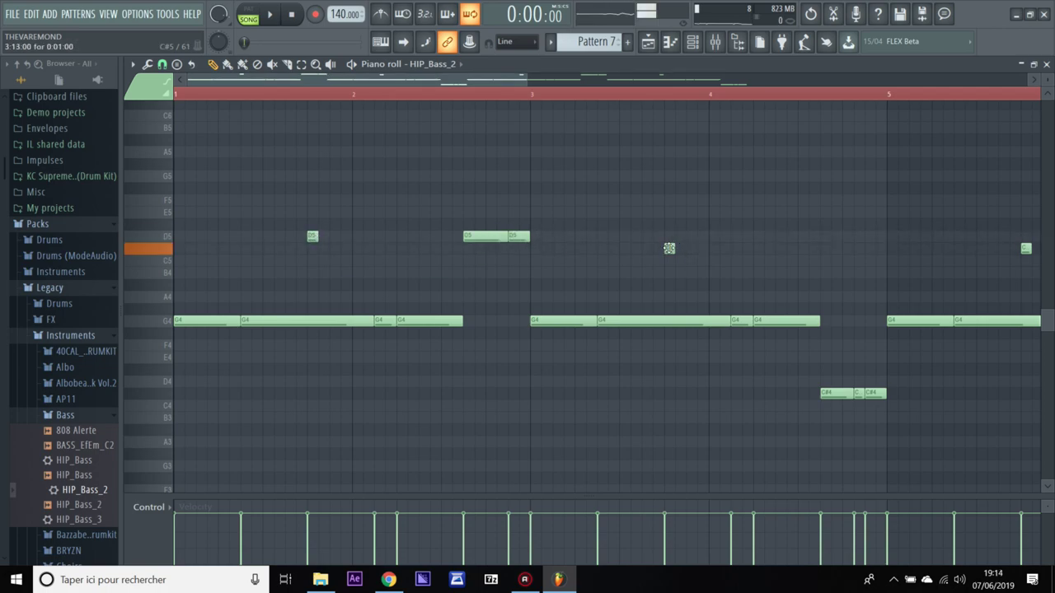
- Raise the upper C#5 bass notes back to D5 throughout Pattern 7 and close the piano roll
{"action": "left_click_drag", "start_coordinate": [475, 82], "coordinate": [635, 83]}
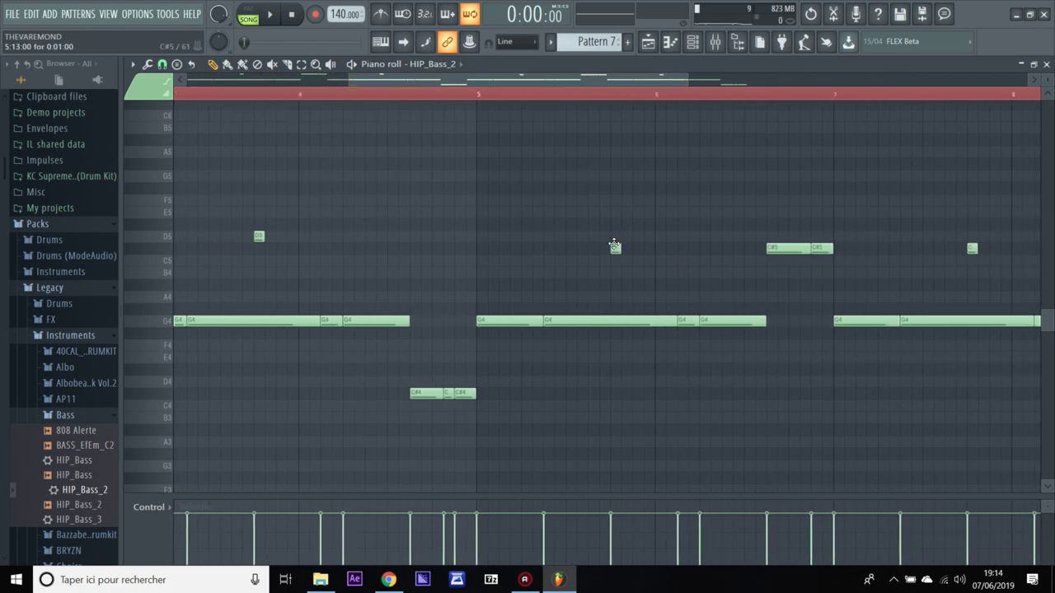
{"action": "left_click_drag", "start_coordinate": [773, 248], "coordinate": [777, 232]}
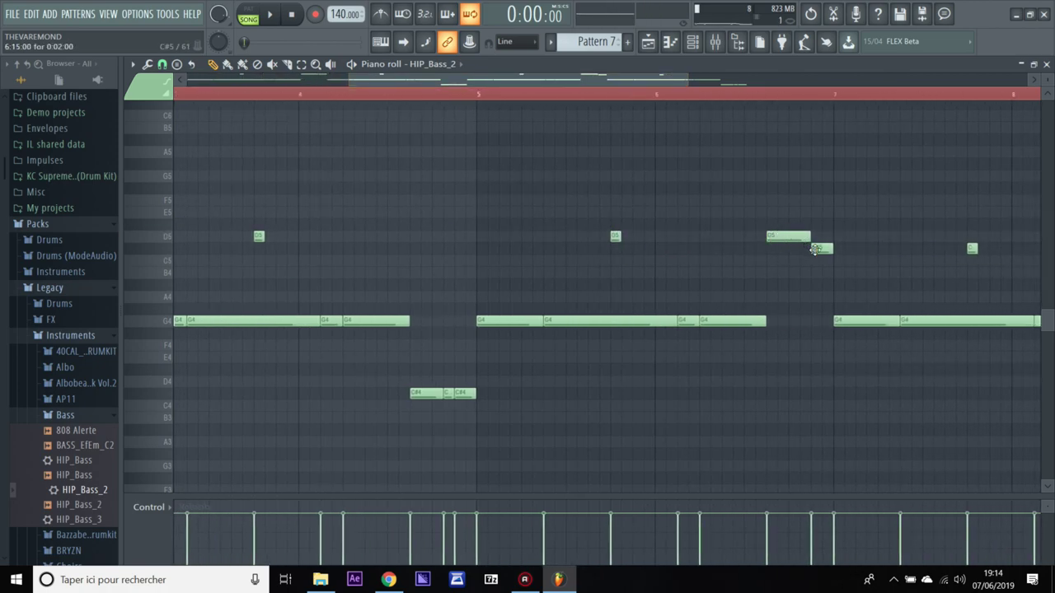
{"action": "left_click_drag", "start_coordinate": [668, 80], "coordinate": [620, 78]}
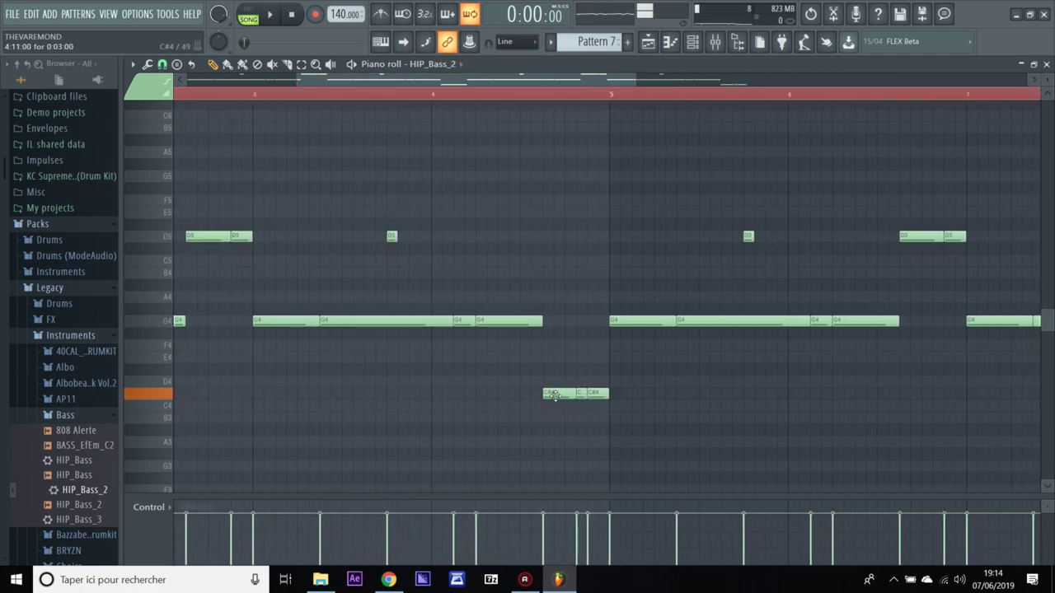
{"action": "left_click", "coordinate": [1033, 68]}
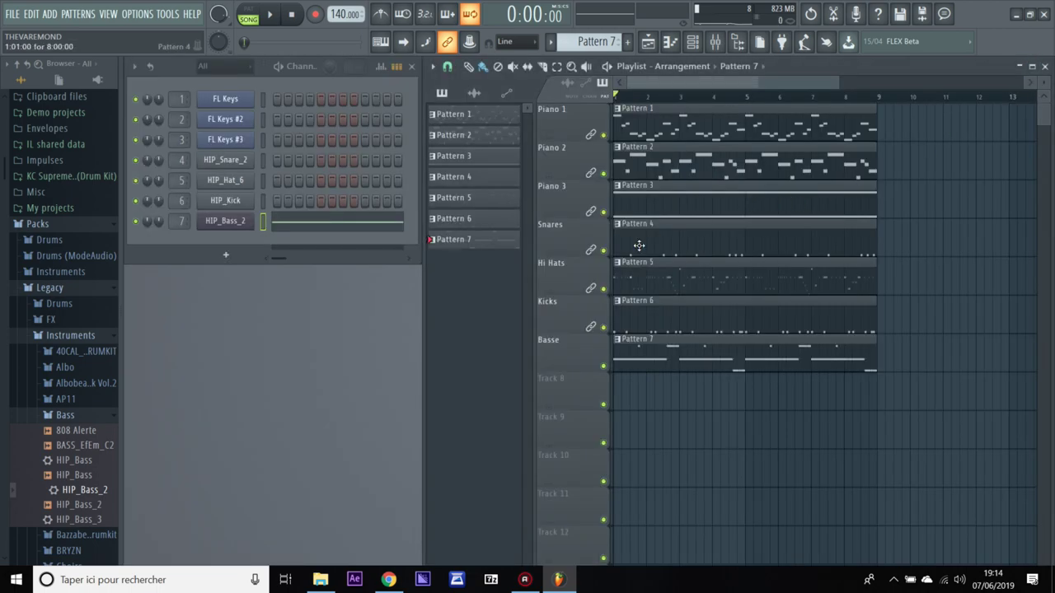
- Add CamelCrusher in Insert 7's second effect slot with the Bass Maker patch and Mix at 69%, and close its window
{"action": "left_click", "coordinate": [717, 43]}
{"action": "key", "text": "space"}
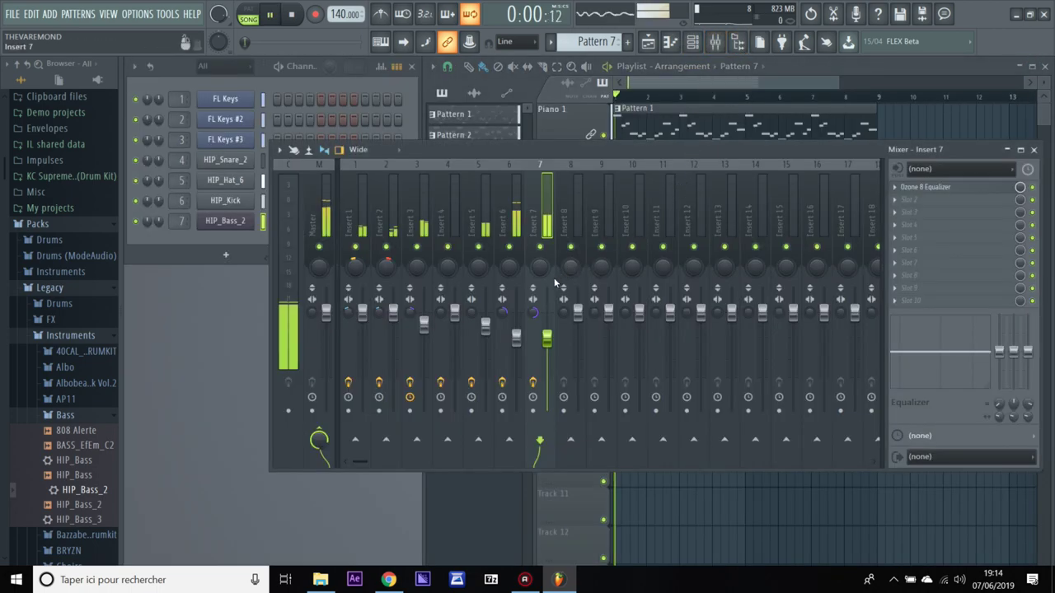
{"action": "left_click", "coordinate": [898, 203]}
{"action": "left_click", "coordinate": [608, 512]}
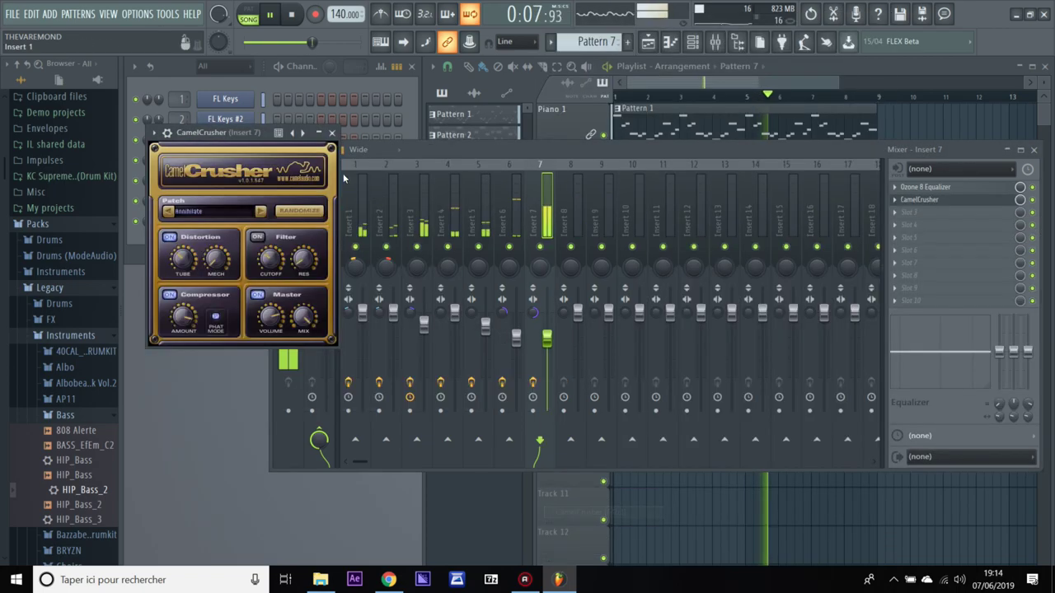
{"action": "left_click", "coordinate": [302, 133]}
{"action": "left_click", "coordinate": [302, 132]}
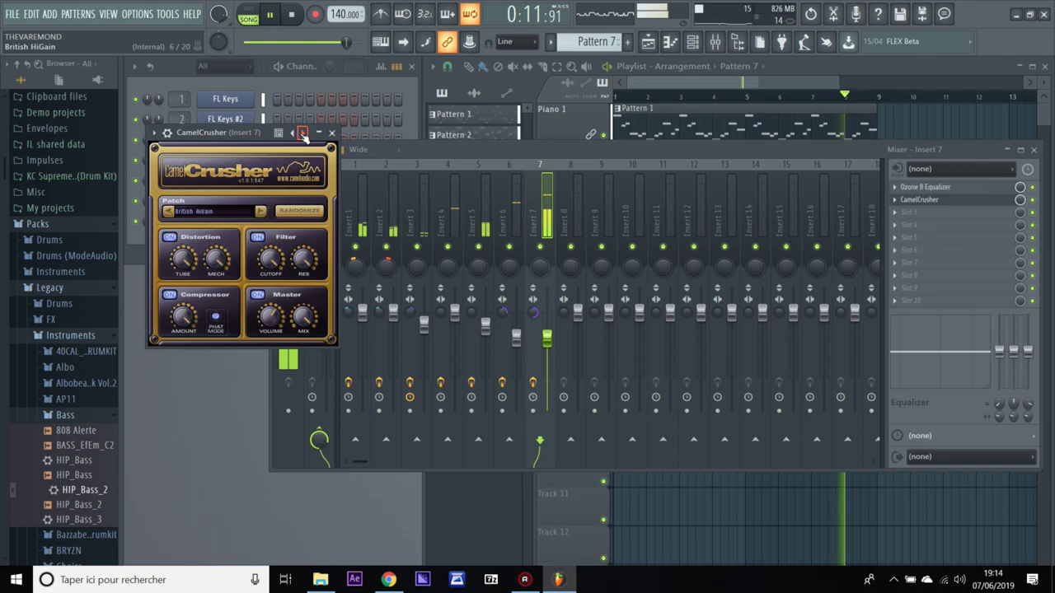
{"action": "left_click", "coordinate": [302, 133]}
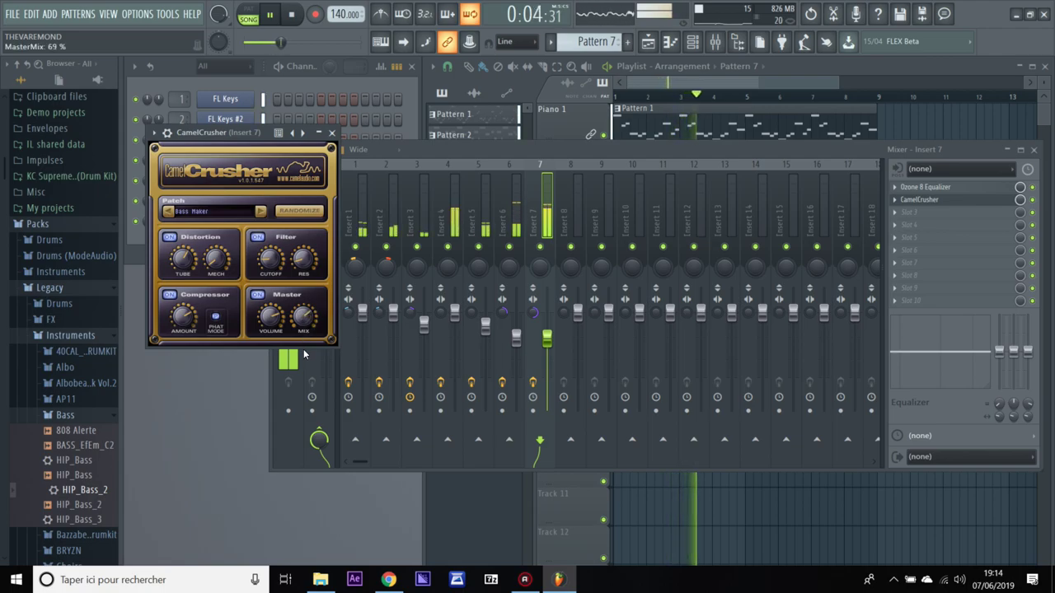
{"action": "left_click", "coordinate": [332, 132]}
- Lower Insert 7's volume further, below Insert 6's fader level, while the song plays, and stop playback
{"action": "left_click_drag", "start_coordinate": [547, 339], "coordinate": [547, 351]}
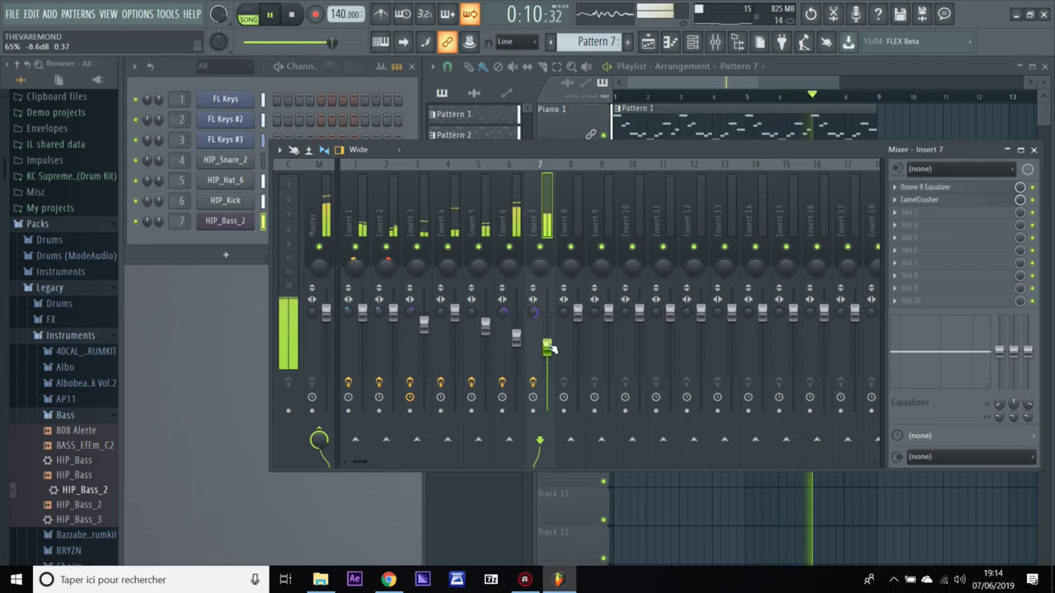
{"action": "left_click_drag", "start_coordinate": [550, 351], "coordinate": [550, 362]}
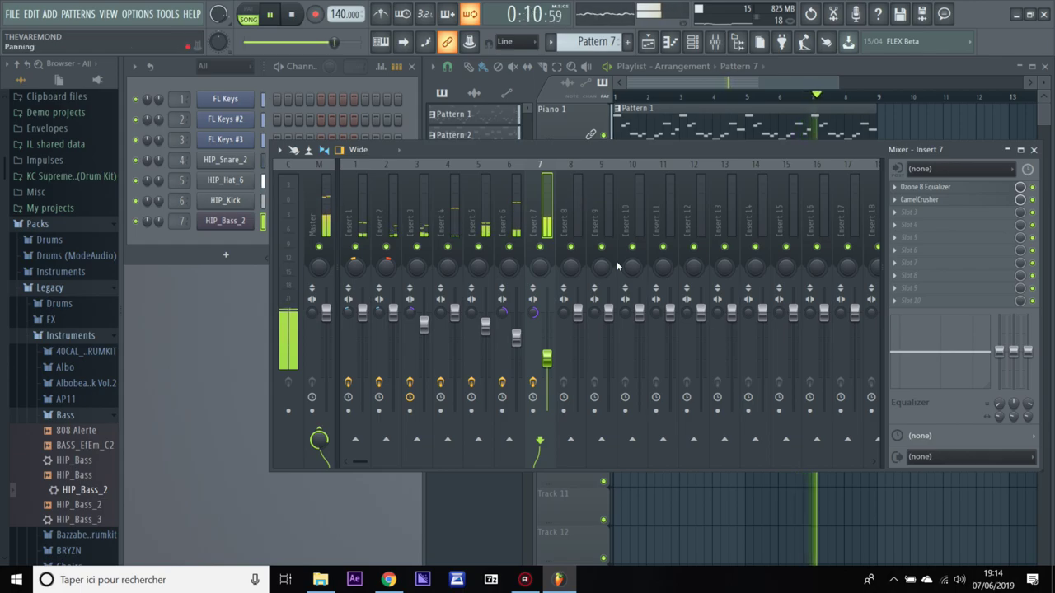
{"action": "key", "text": "space"}
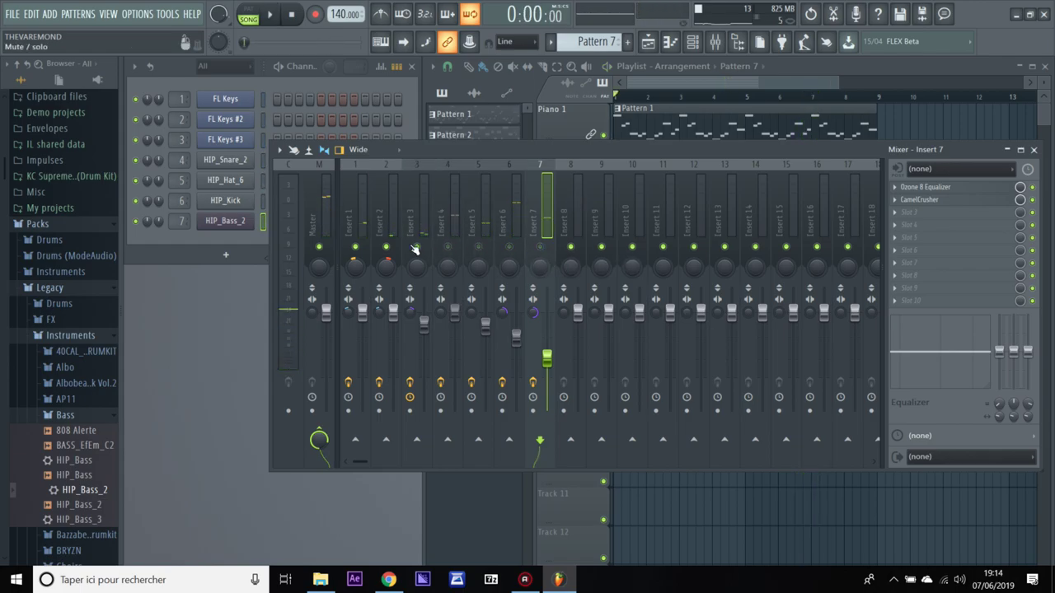
- Mute Inserts 2 to 7 and add Initial Reverse in Insert 1's fourth effect slot at a reduced mix level
{"action": "left_click", "coordinate": [352, 228]}
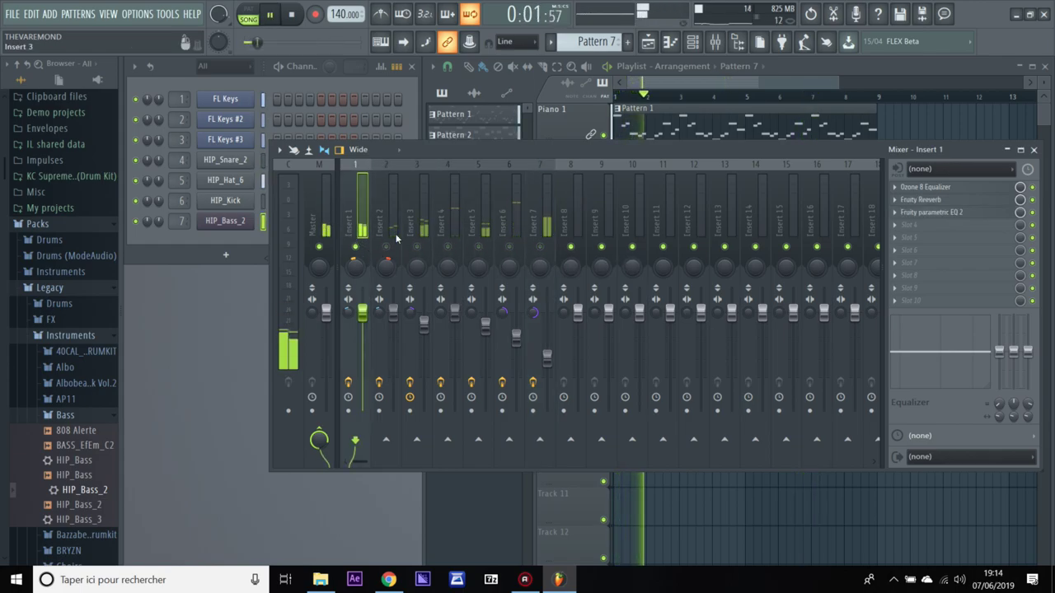
{"action": "left_click", "coordinate": [916, 228]}
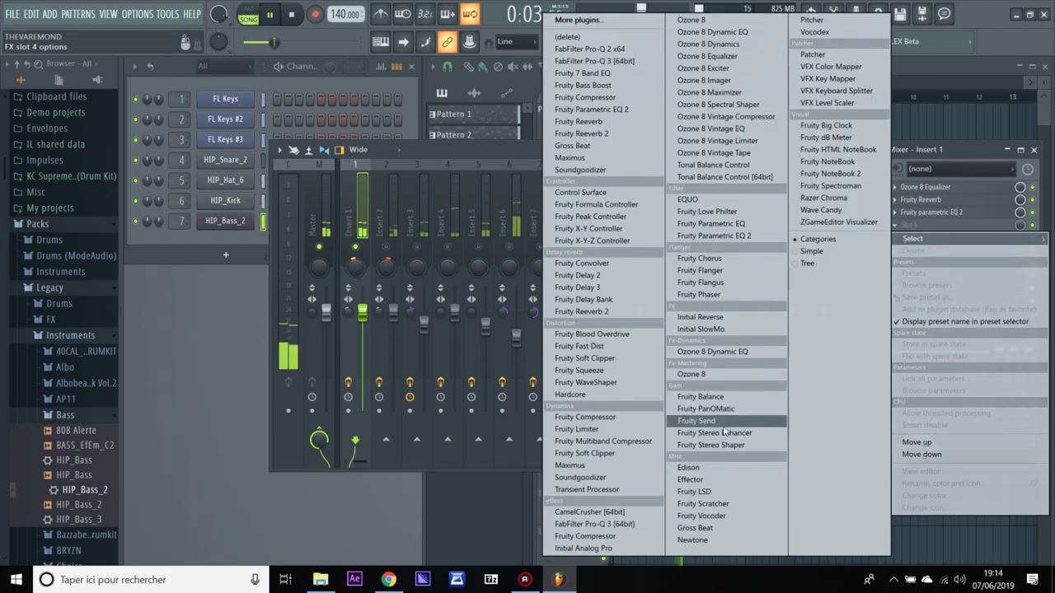
{"action": "left_click", "coordinate": [700, 317]}
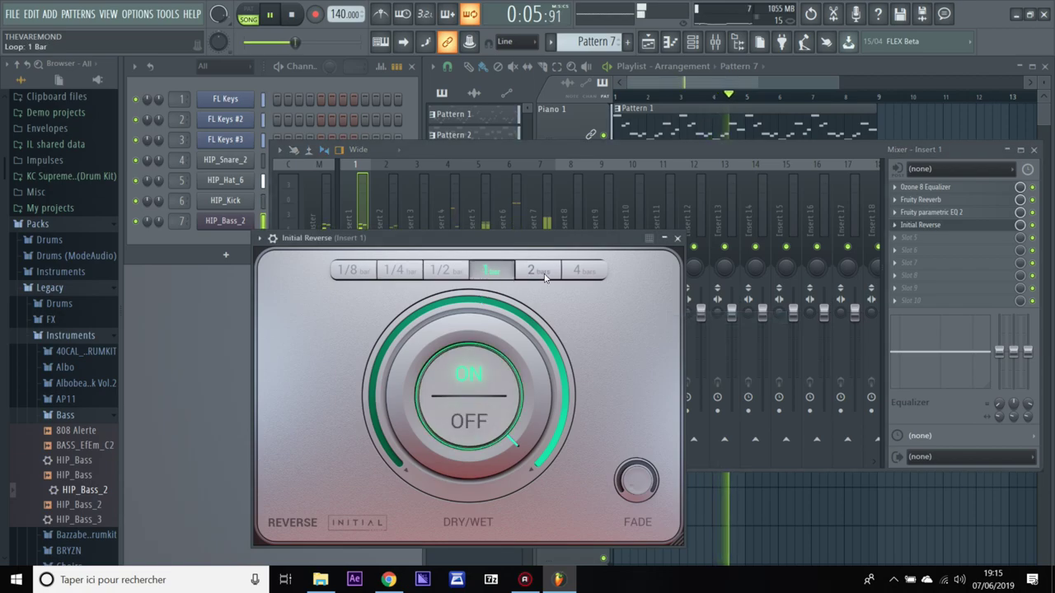
{"action": "left_click", "coordinate": [674, 237]}
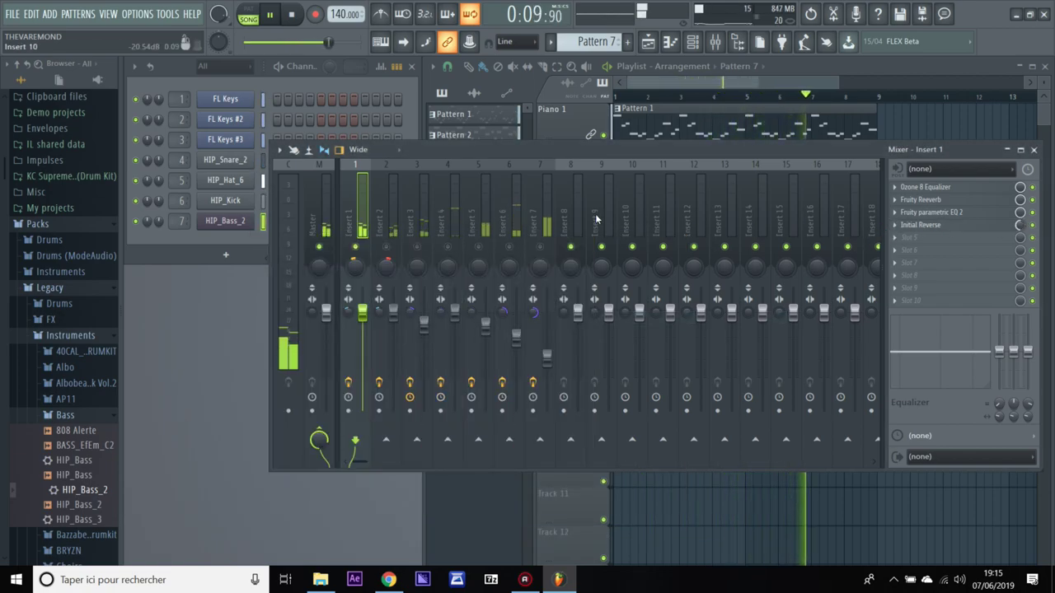
- Unmute Inserts 2 and 3, and lower Insert 3's volume
{"action": "left_click", "coordinate": [388, 257]}
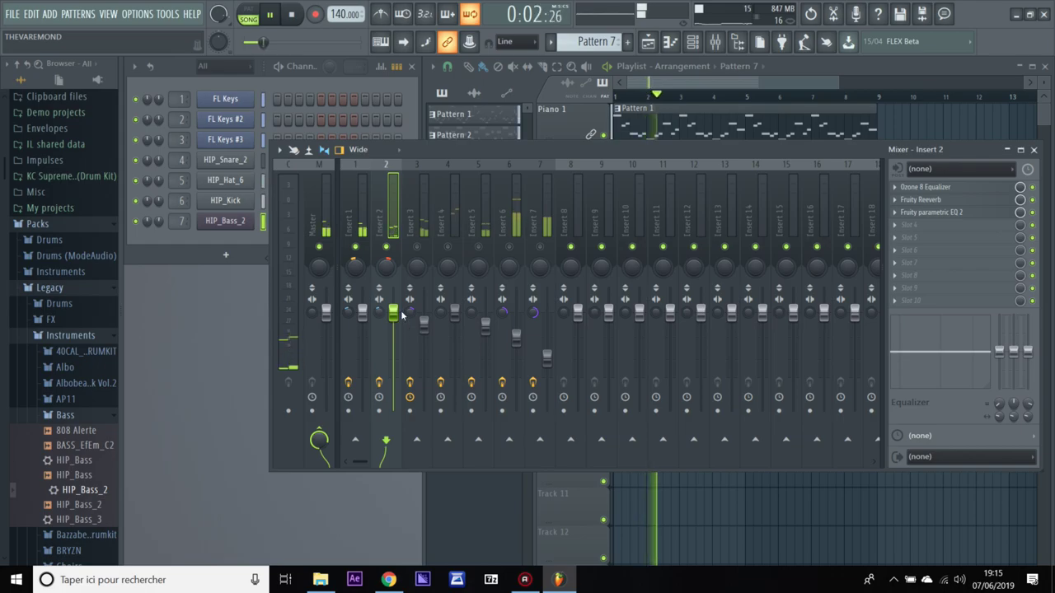
{"action": "left_click", "coordinate": [414, 228]}
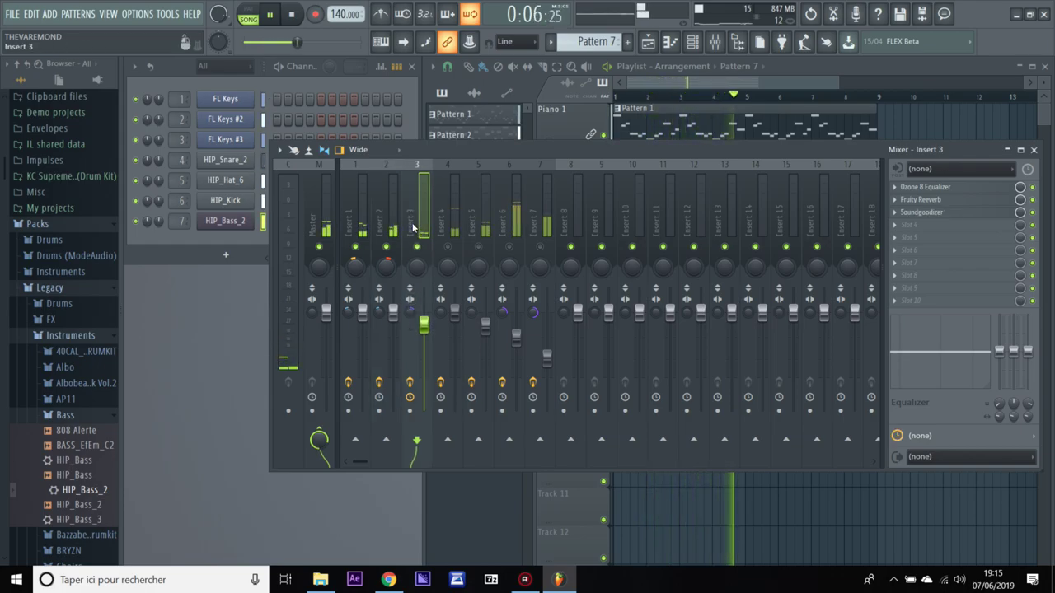
{"action": "left_click_drag", "start_coordinate": [423, 323], "coordinate": [423, 338]}
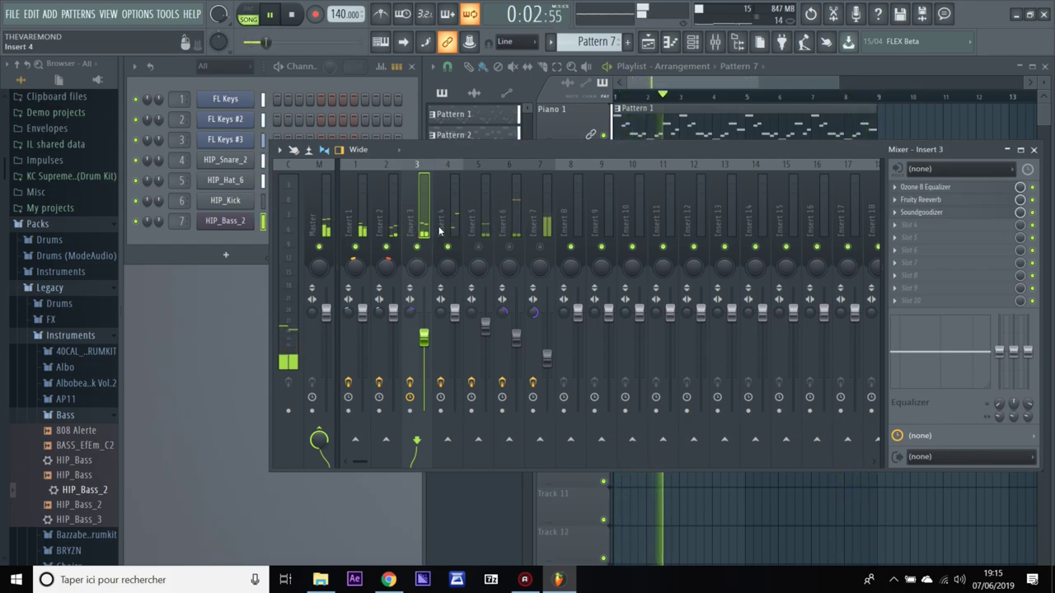
- Unmute Inserts 4 and 5, lower Insert 4's volume slightly and pan both slightly off centre
{"action": "left_click", "coordinate": [454, 310]}
{"action": "left_click_drag", "start_coordinate": [454, 311], "coordinate": [456, 323]}
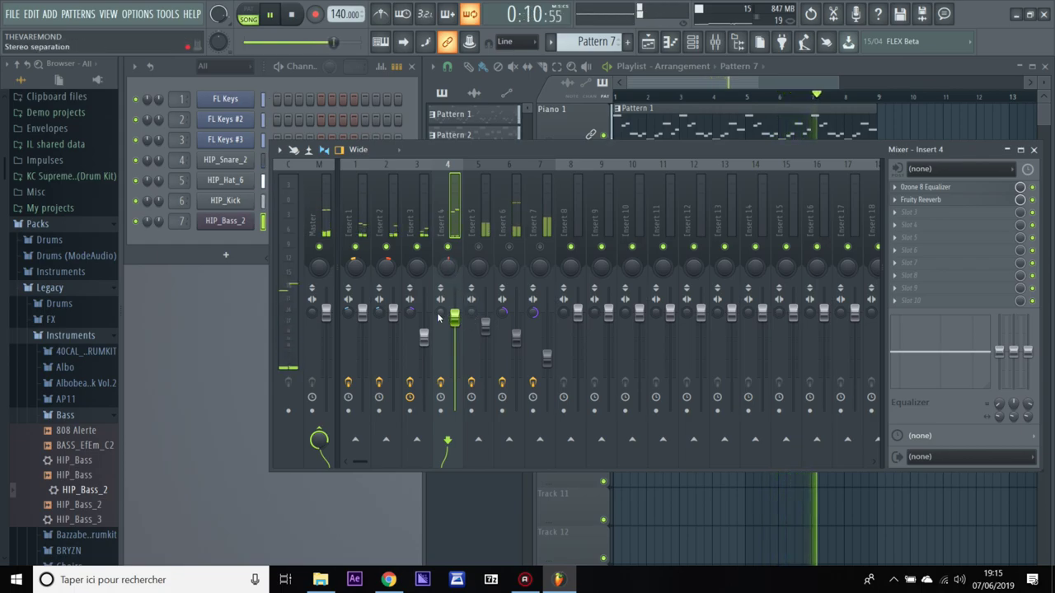
{"action": "left_click", "coordinate": [476, 236]}
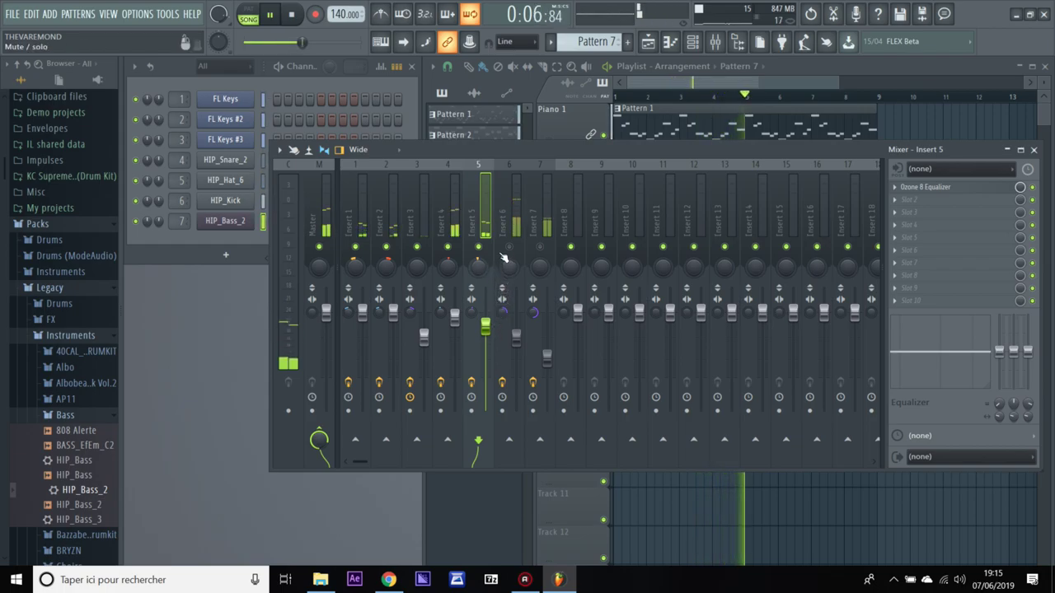
- Unmute Insert 6 and lower its volume to about 65%
{"action": "left_click", "coordinate": [514, 288]}
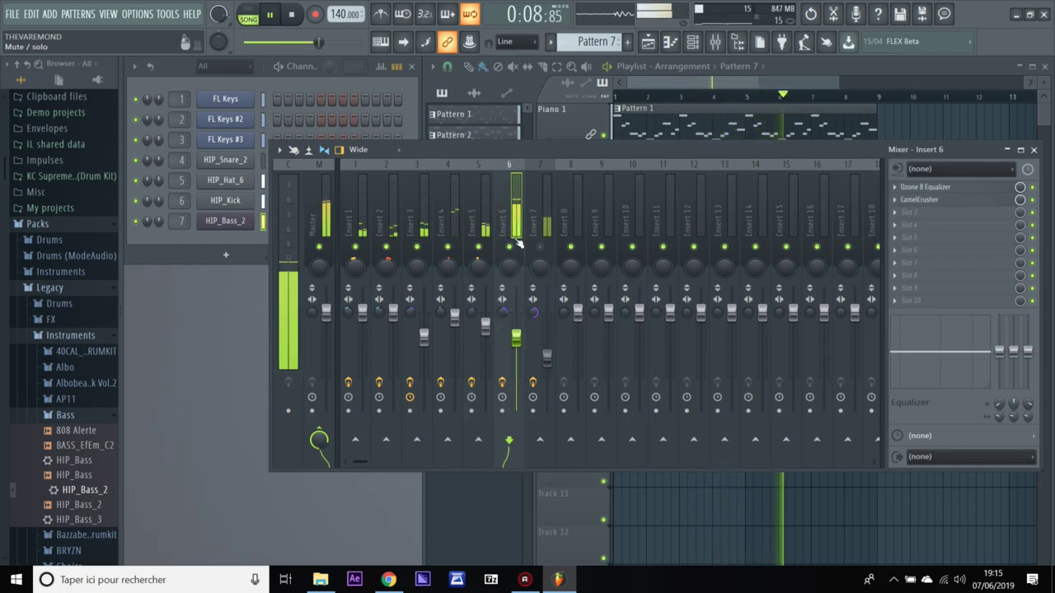
{"action": "left_click_drag", "start_coordinate": [515, 339], "coordinate": [517, 347]}
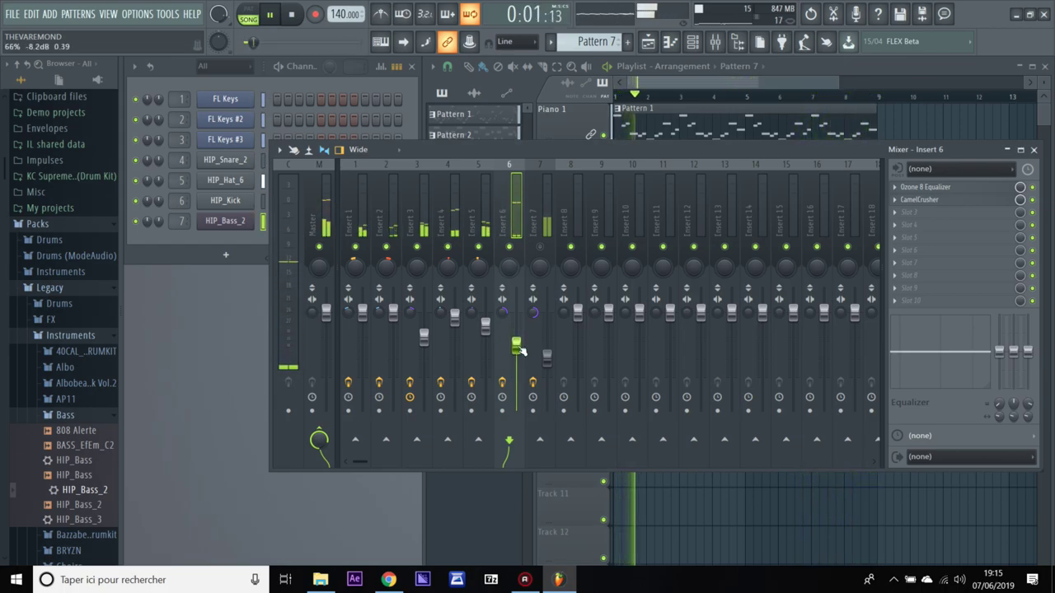
{"action": "left_click_drag", "start_coordinate": [516, 352], "coordinate": [516, 350]}
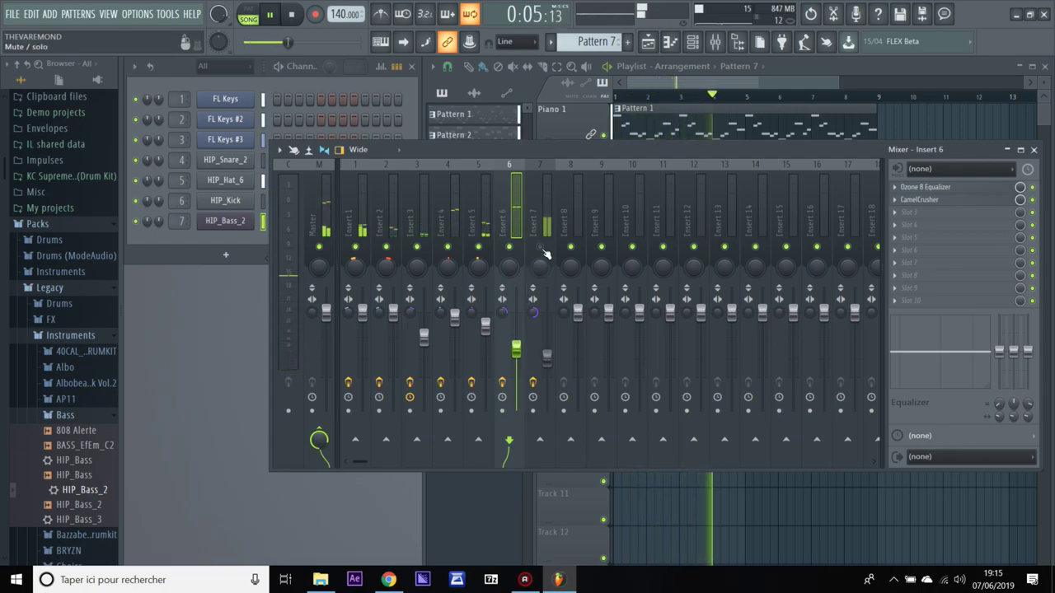
- Raise Insert 6's volume to 67%, unmute Insert 7 and lower its volume slightly
{"action": "left_click_drag", "start_coordinate": [546, 356], "coordinate": [517, 344]}
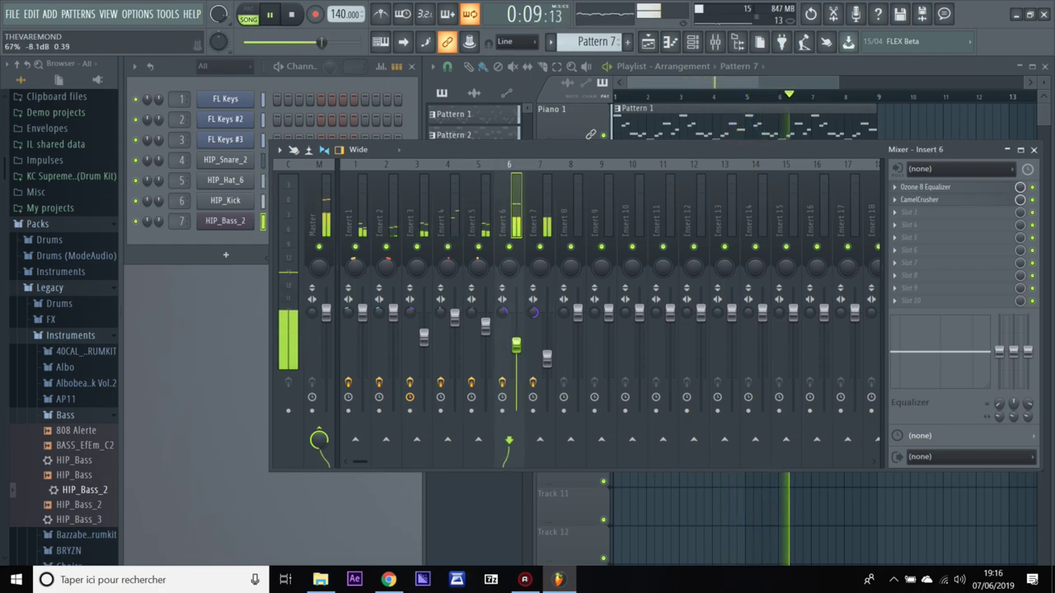
{"action": "left_click_drag", "start_coordinate": [547, 359], "coordinate": [547, 363]}
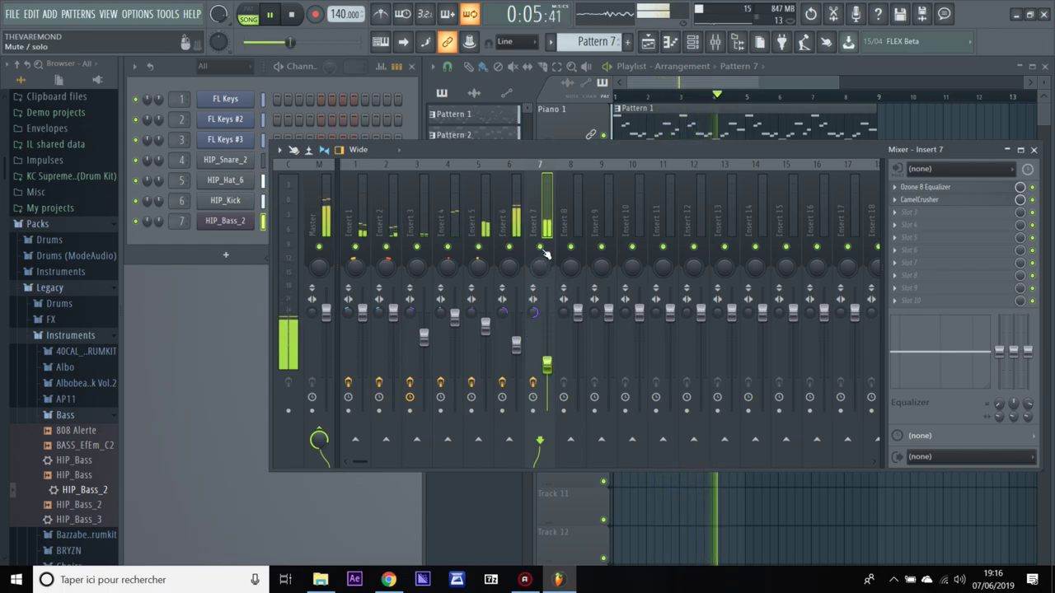
{"action": "key", "text": "space"}
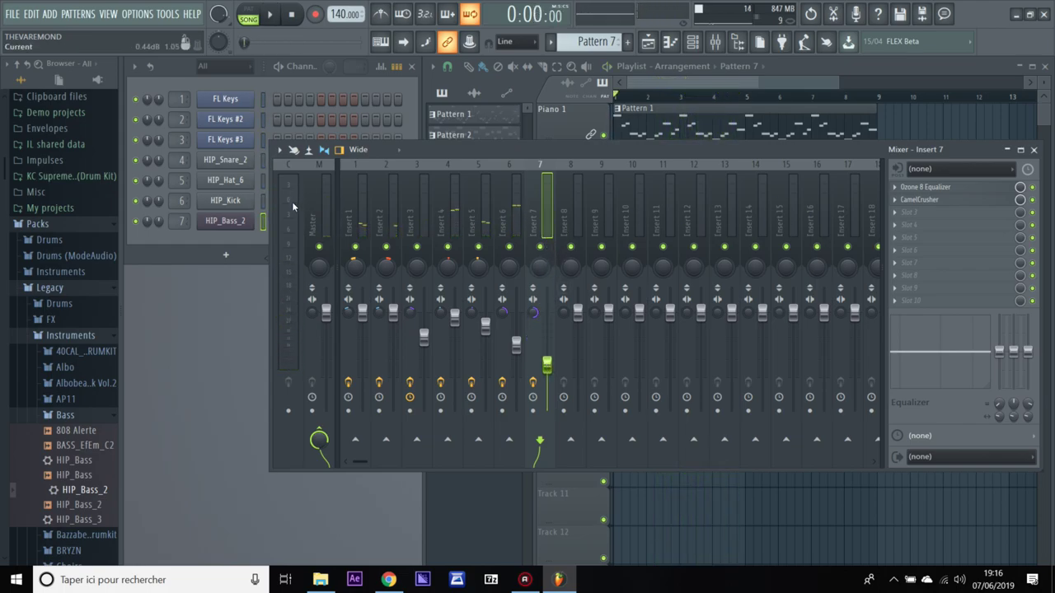
- Add Ozone 8 to the Master channel's first effect slot
{"action": "left_click", "coordinate": [313, 229]}
{"action": "left_click", "coordinate": [880, 190]}
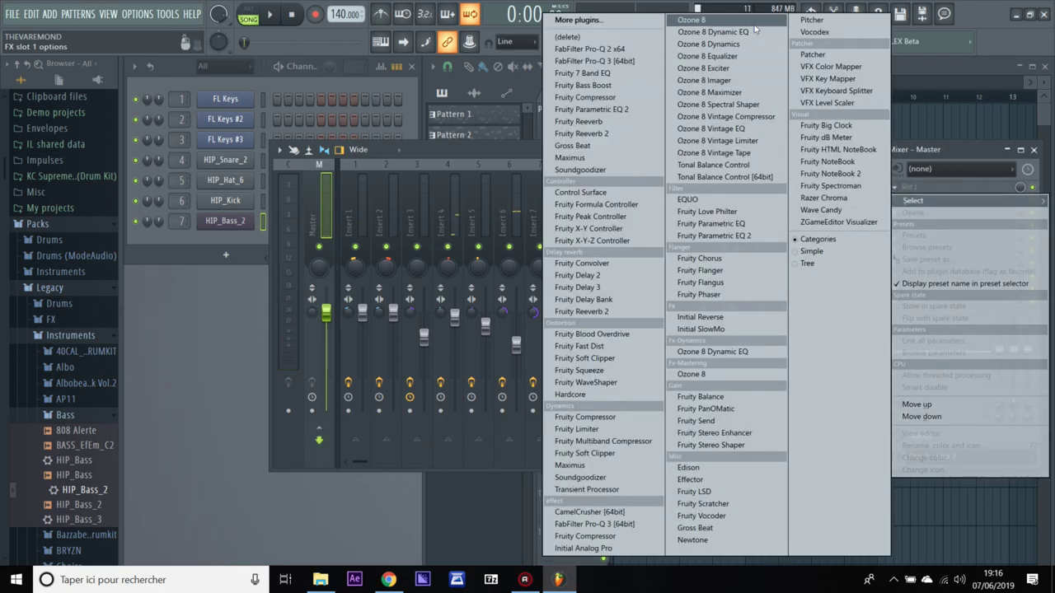
{"action": "left_click", "coordinate": [816, 178]}
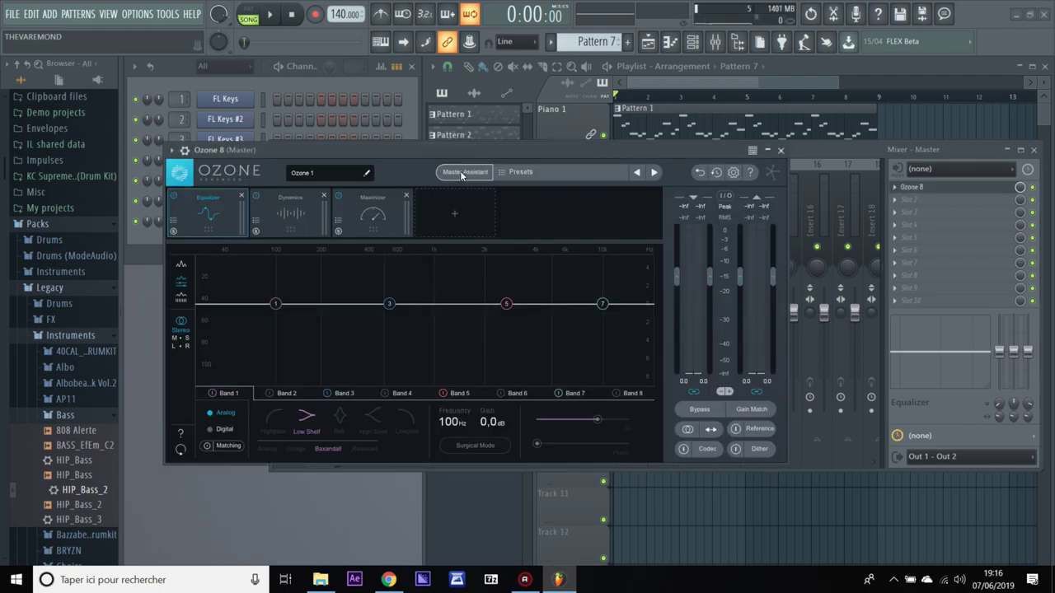
- Run Ozone's Master Assistant with the CD target while the song plays, and accept its settings
{"action": "left_click", "coordinate": [464, 173]}
{"action": "left_click", "coordinate": [485, 308]}
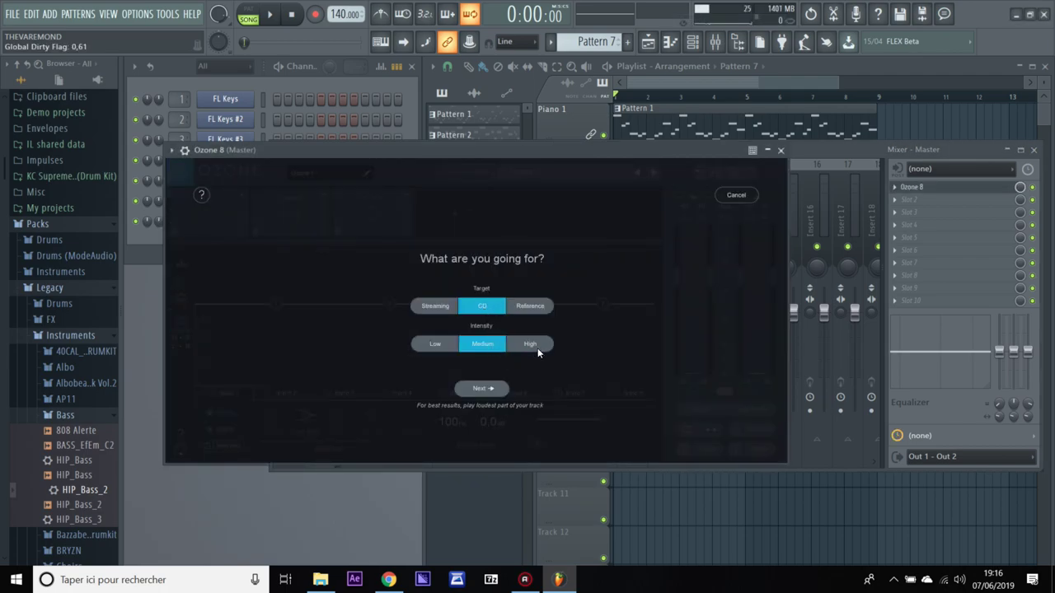
{"action": "left_click", "coordinate": [489, 389]}
{"action": "key", "text": "space"}
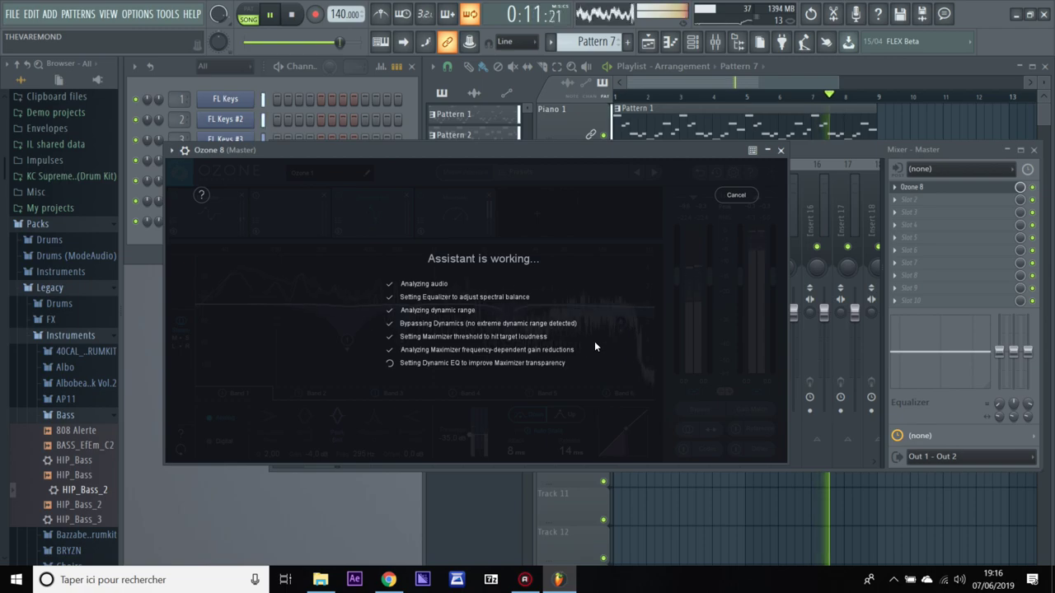
{"action": "left_click", "coordinate": [482, 389]}
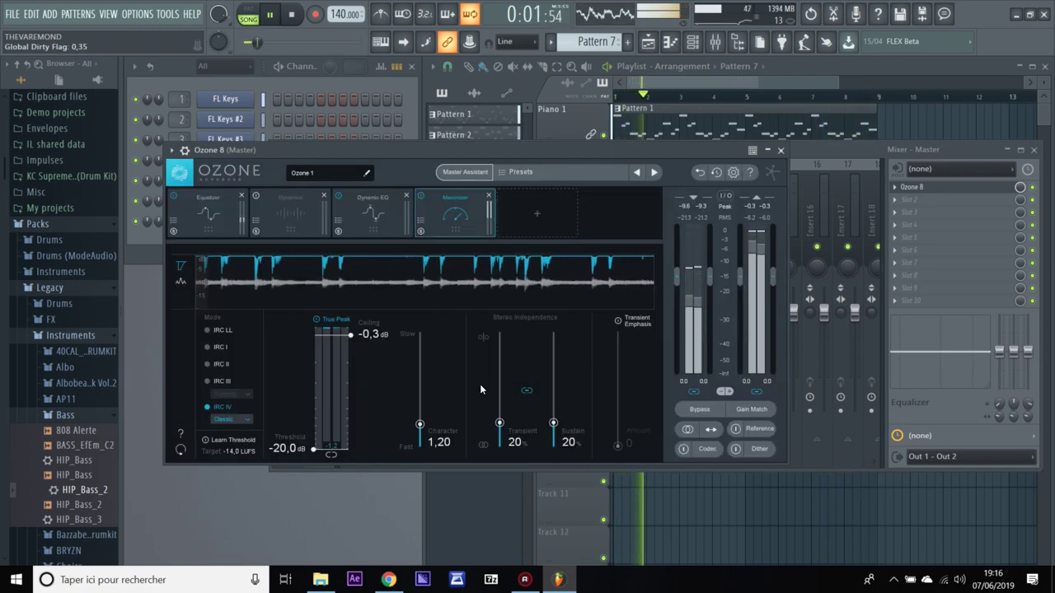
- Add an Imager module and set the stereo widths of bands 1 to 4 to 49.4, -25.3, -19.0 and -11.4
{"action": "left_click", "coordinate": [545, 218]}
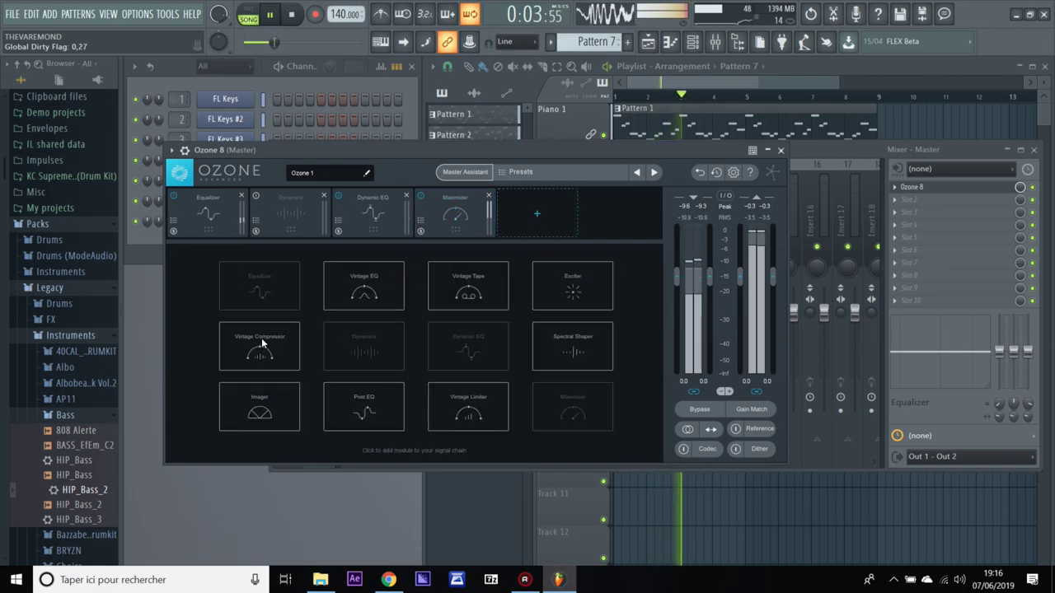
{"action": "left_click", "coordinate": [261, 414]}
{"action": "left_click", "coordinate": [540, 442]}
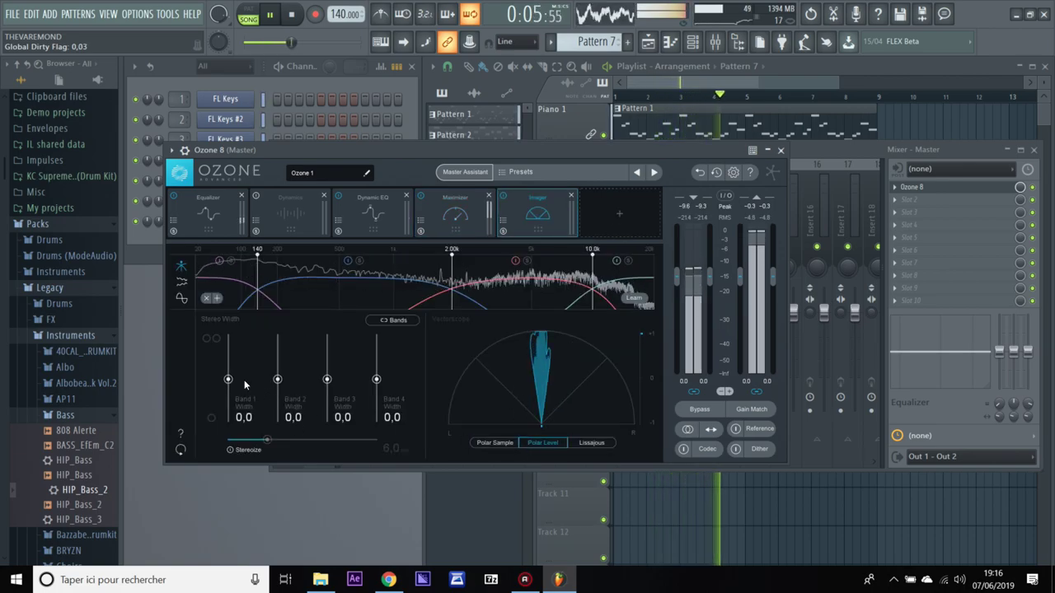
{"action": "left_click_drag", "start_coordinate": [229, 380], "coordinate": [228, 358]}
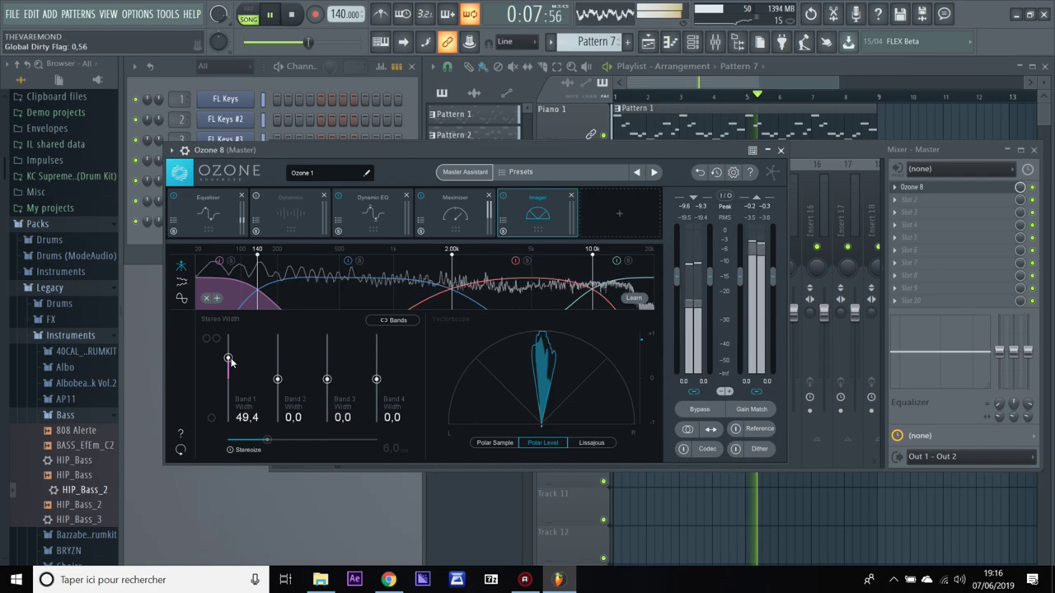
{"action": "left_click_drag", "start_coordinate": [279, 383], "coordinate": [376, 384]}
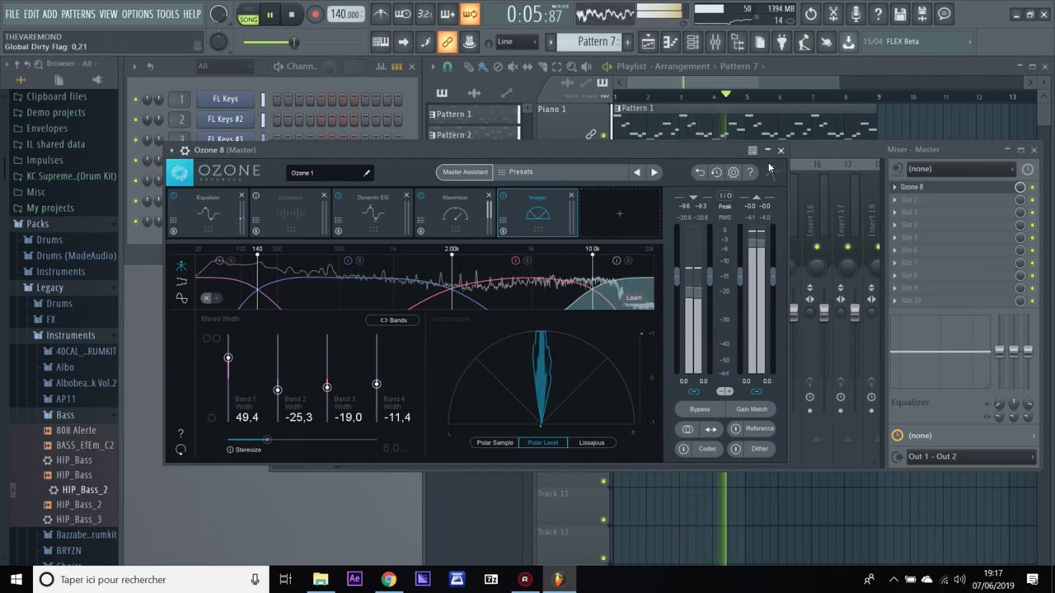
- Let the Imager learn its crossover frequencies from the playing song, and close Ozone and the mixer
{"action": "left_click", "coordinate": [636, 299]}
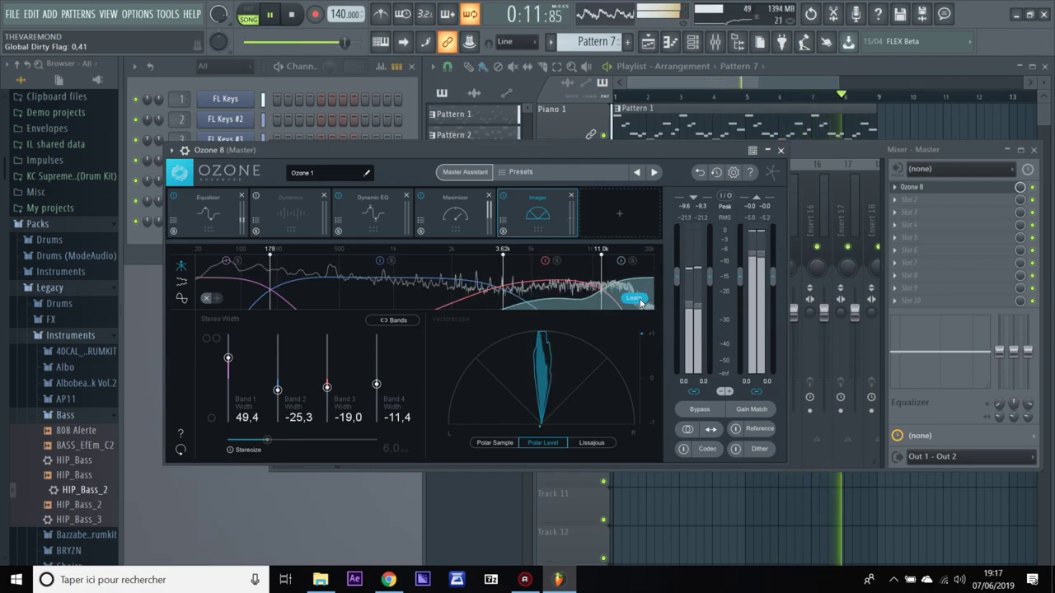
{"action": "left_click", "coordinate": [636, 299]}
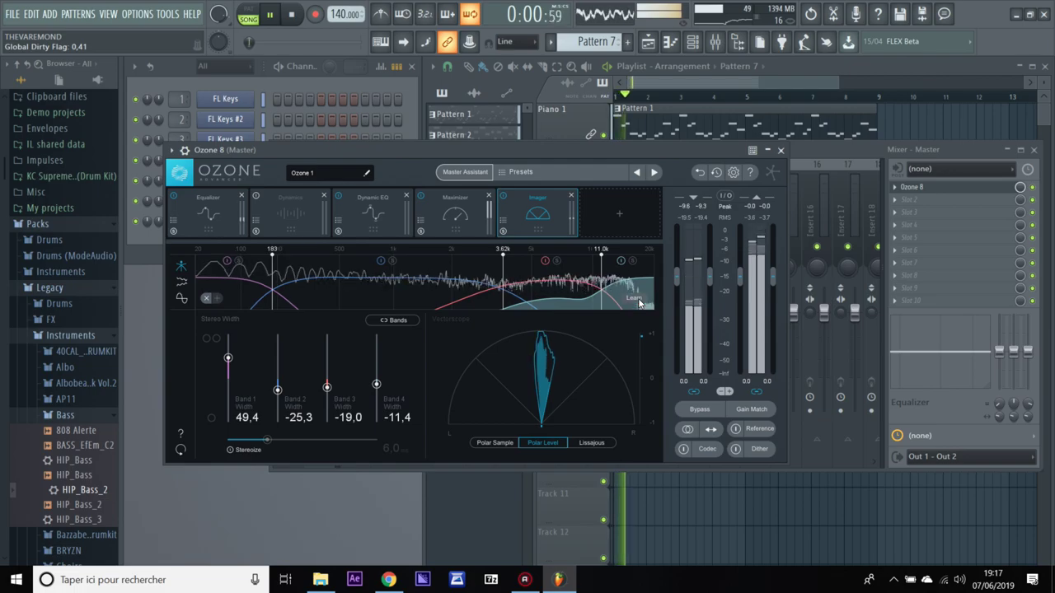
{"action": "left_click", "coordinate": [780, 150]}
{"action": "key", "text": "F9"}
{"action": "key", "text": "space"}
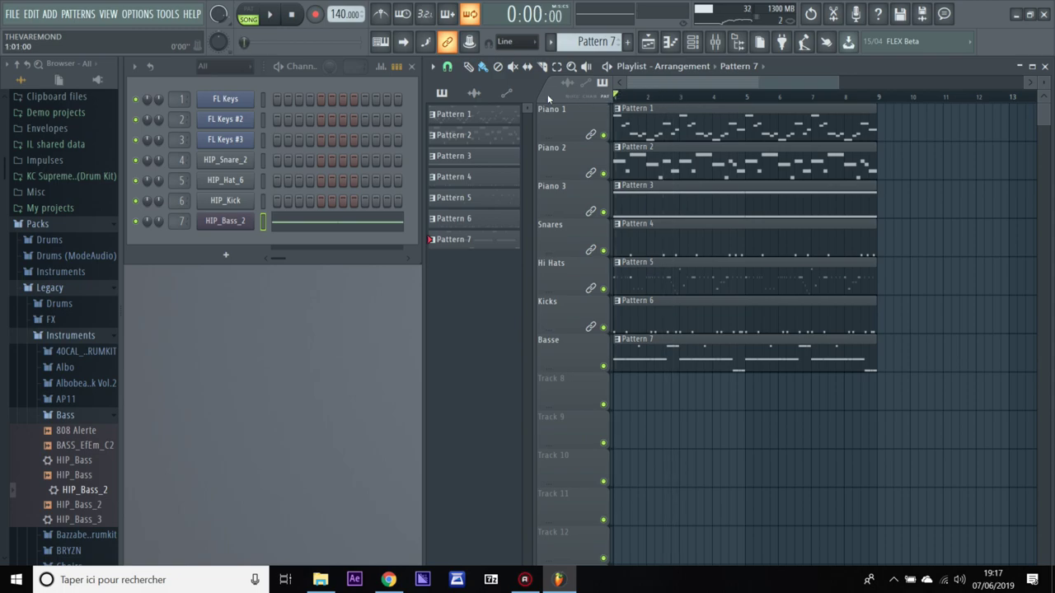
- Move all the playlist clips to start at bar 9 and place Pattern 1 at bar 1 on the Piano 1 track
{"action": "key", "text": "ctrl+a"}
{"action": "left_click_drag", "start_coordinate": [637, 125], "coordinate": [890, 115]}
{"action": "left_click", "coordinate": [432, 67]}
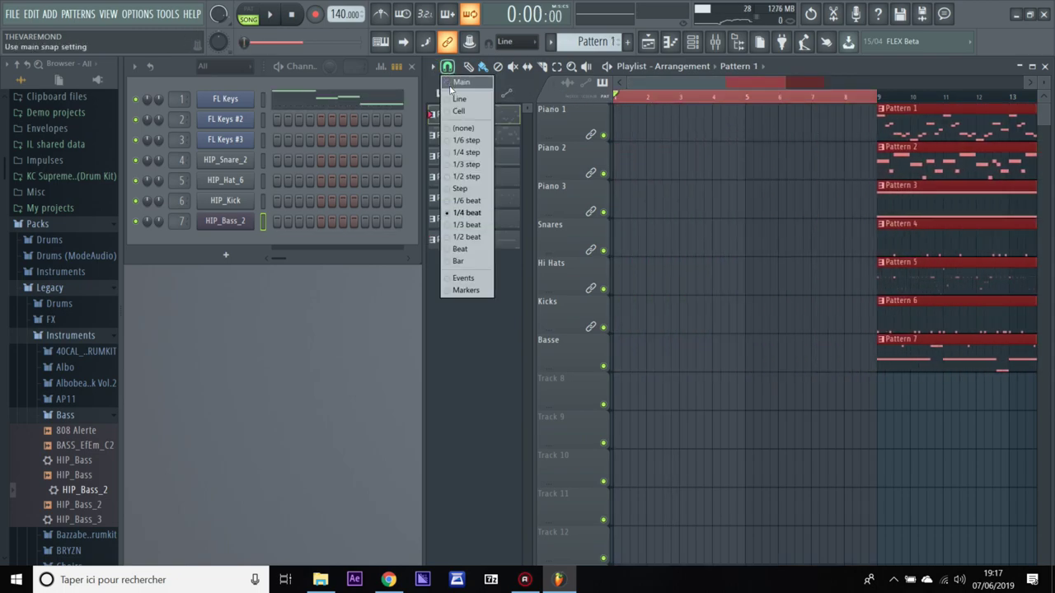
{"action": "left_click", "coordinate": [630, 124]}
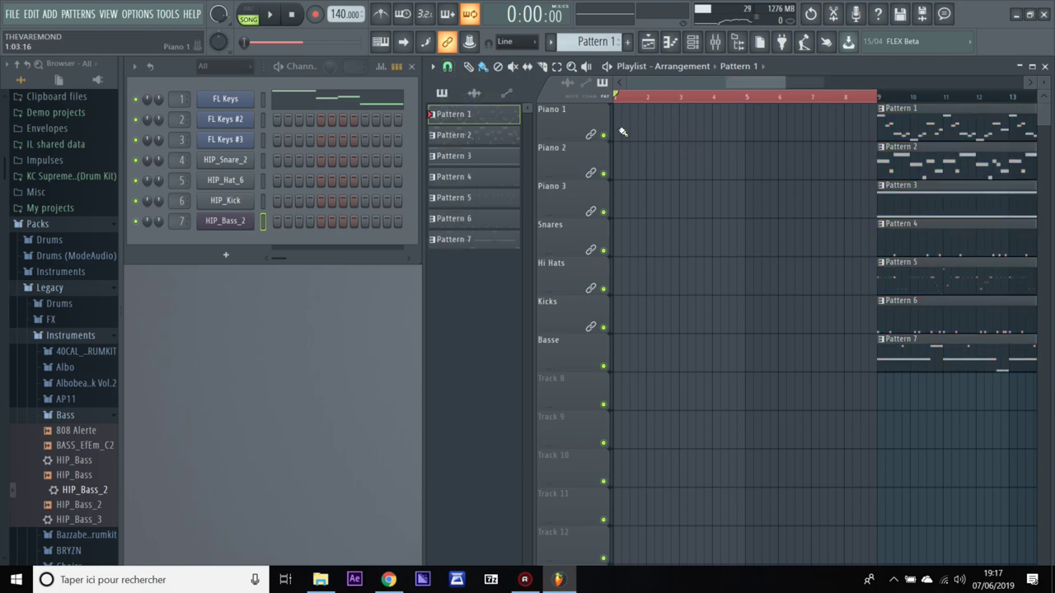
{"action": "left_click", "coordinate": [623, 132]}
{"action": "key", "text": "space"}
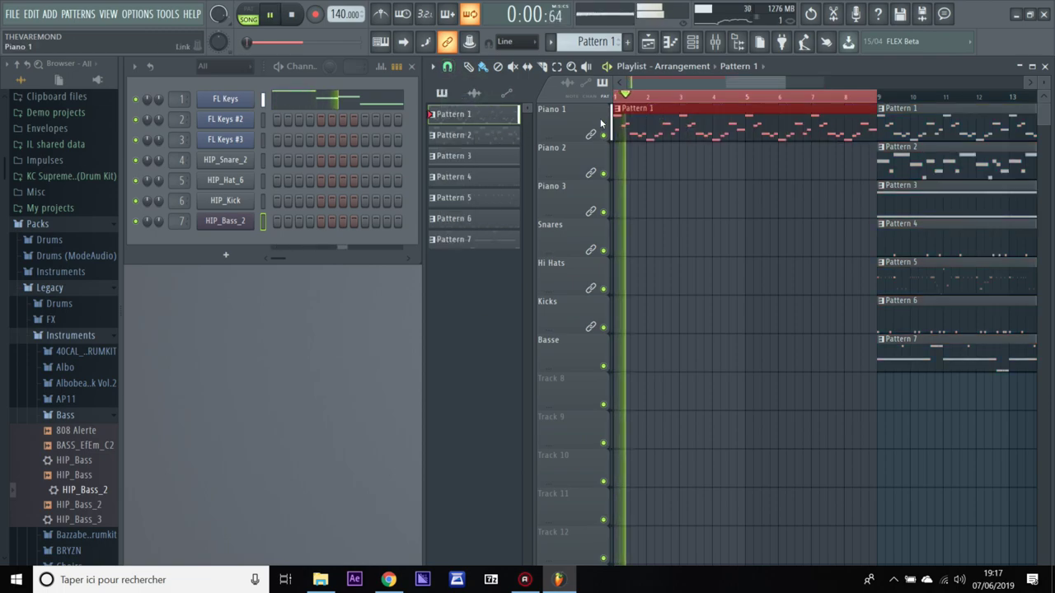
- Move the Snares, Hi Hats, Kicks and Basse clips to start at bar 17
{"action": "left_click_drag", "start_coordinate": [746, 84], "coordinate": [834, 87]}
{"action": "mouse_move", "coordinate": [650, 203]}
{"action": "left_mouse_down"}
{"action": "mouse_move", "coordinate": [843, 203]}
{"action": "mouse_move", "coordinate": [648, 202]}
{"action": "left_mouse_up"}
{"action": "left_click_drag", "start_coordinate": [654, 242], "coordinate": [904, 243]}
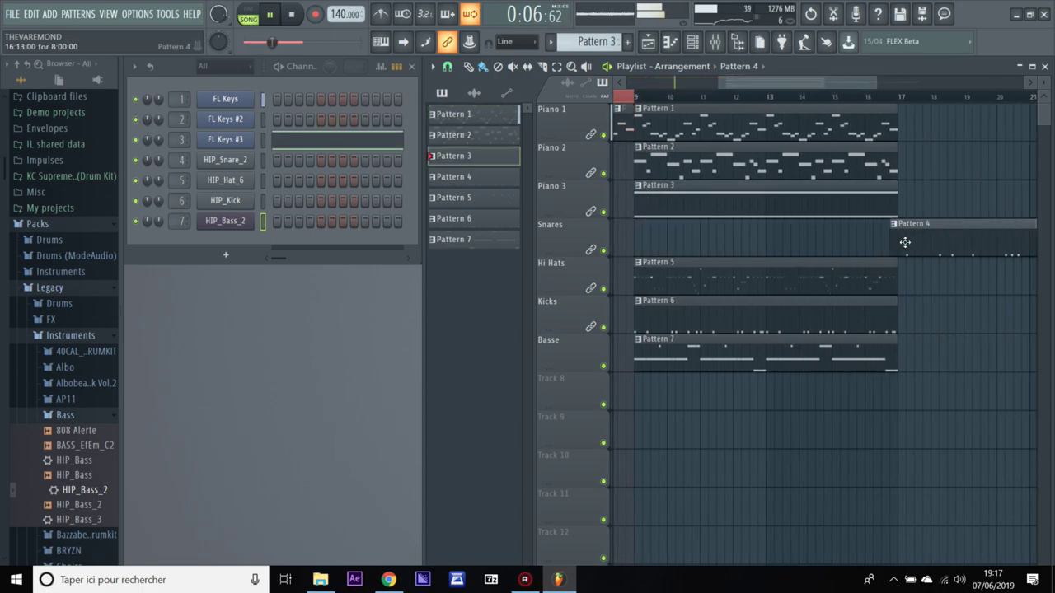
{"action": "left_click_drag", "start_coordinate": [659, 280], "coordinate": [916, 280]}
{"action": "left_click_drag", "start_coordinate": [695, 310], "coordinate": [927, 317]}
{"action": "left_click_drag", "start_coordinate": [670, 367], "coordinate": [938, 365]}
- Place Patterns 3, 2 and 1 at bar 17 on their piano tracks
{"action": "left_click", "coordinate": [903, 199]}
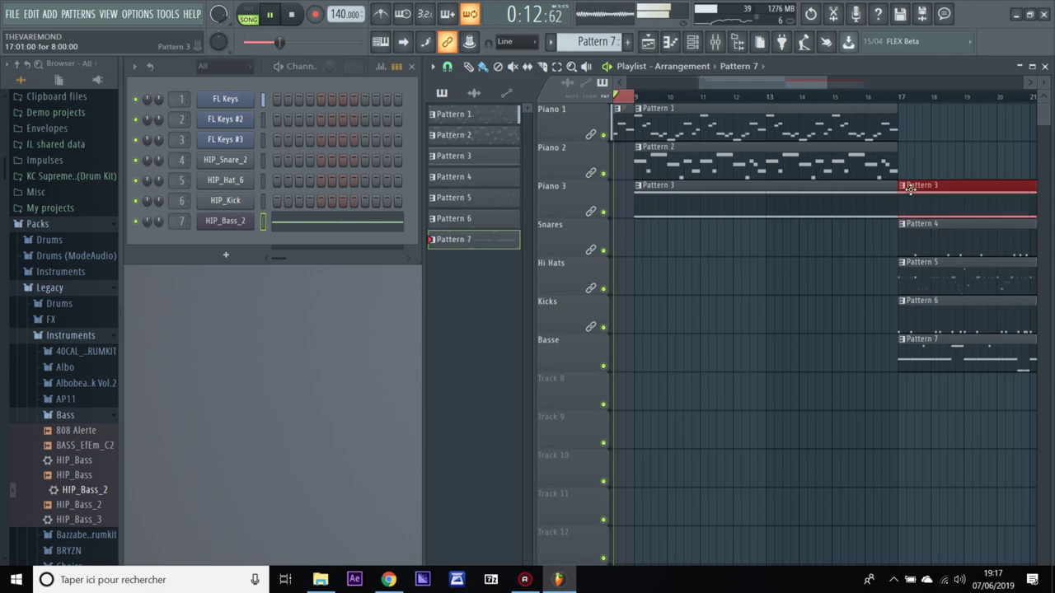
{"action": "left_click", "coordinate": [902, 161]}
{"action": "left_click", "coordinate": [901, 128]}
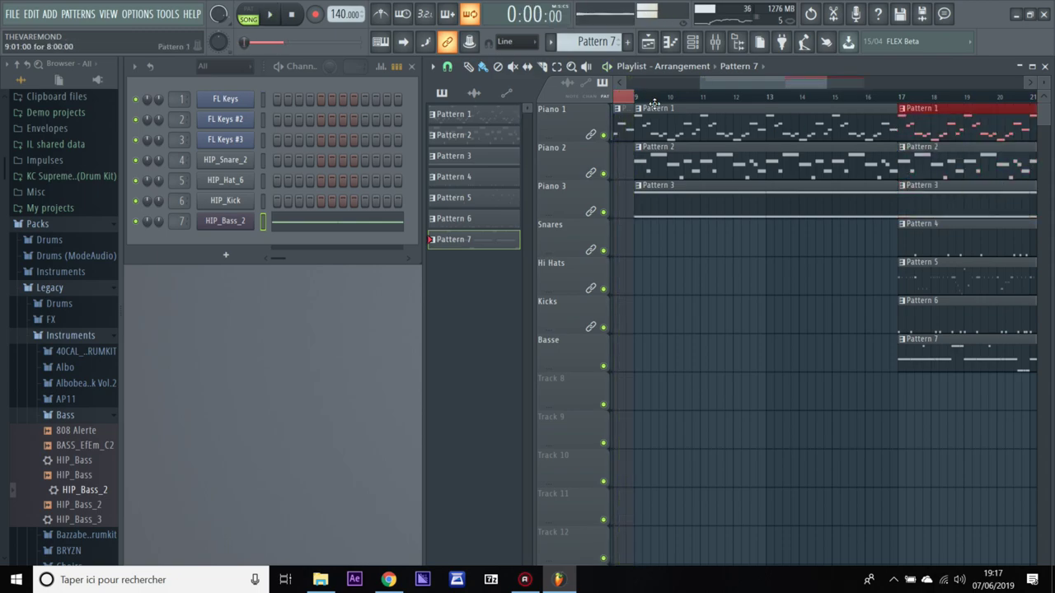
- Place Patterns 1 to 6 at bar 25 on the three piano tracks, Snares, Hi Hats and Kicks
{"action": "left_click_drag", "start_coordinate": [742, 86], "coordinate": [848, 86]}
{"action": "left_click", "coordinate": [944, 125]}
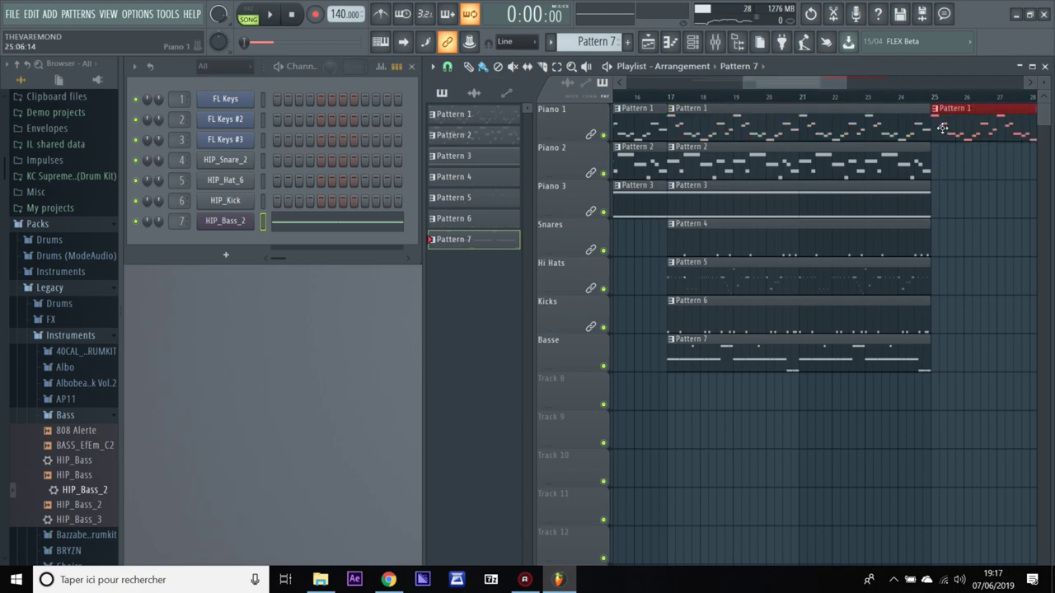
{"action": "left_click", "coordinate": [937, 161]}
{"action": "left_click", "coordinate": [937, 198]}
{"action": "left_click", "coordinate": [938, 236]}
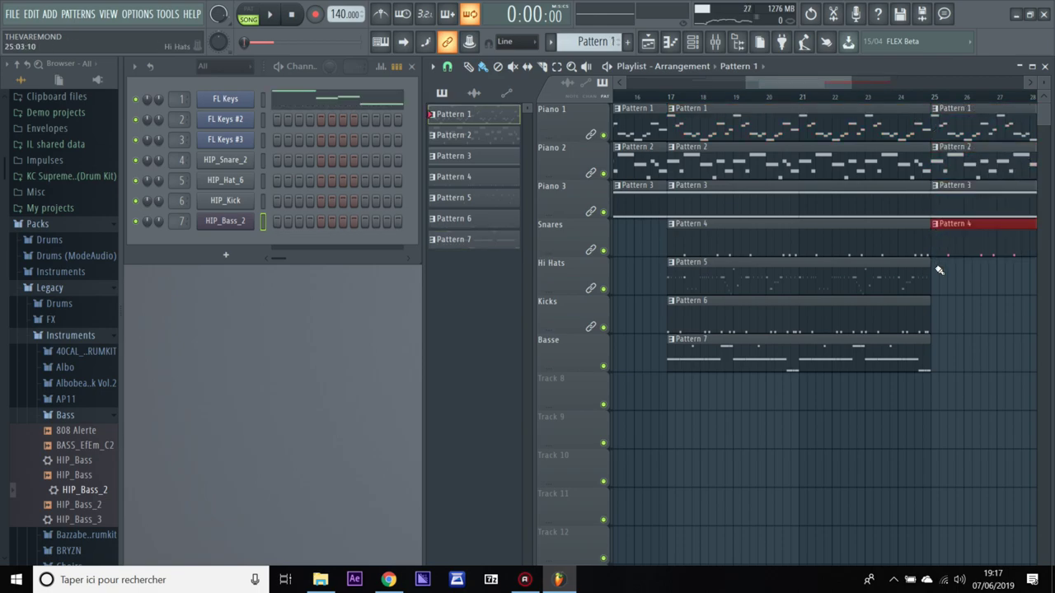
{"action": "left_click", "coordinate": [938, 274]}
{"action": "left_click", "coordinate": [937, 314]}
- Lock the Basse track to its content and place Pattern 7 on it at bar 25
{"action": "left_click", "coordinate": [938, 358]}
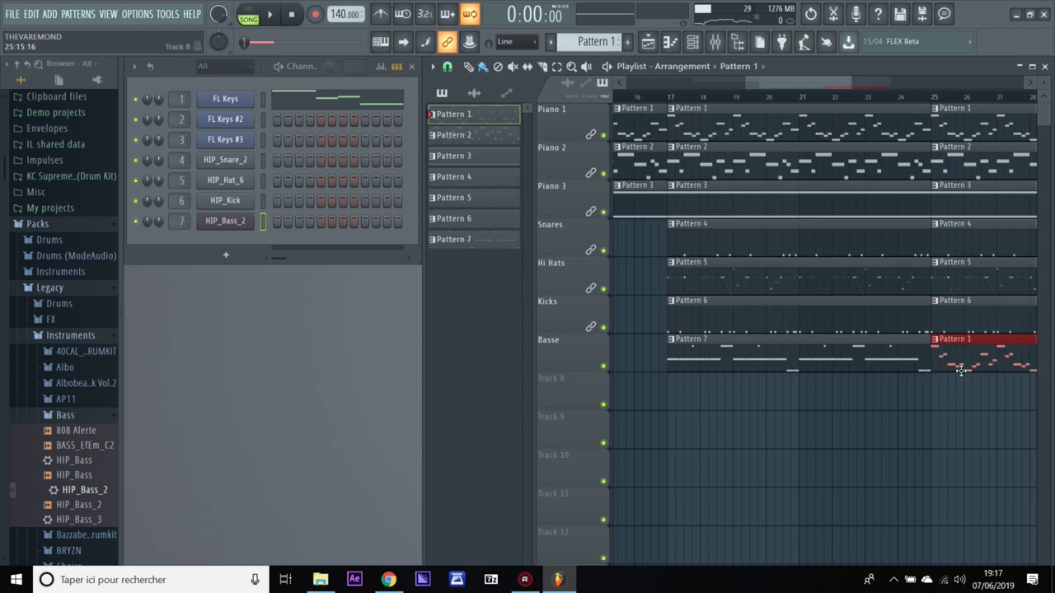
{"action": "right_click", "coordinate": [963, 370]}
{"action": "right_click", "coordinate": [564, 351]}
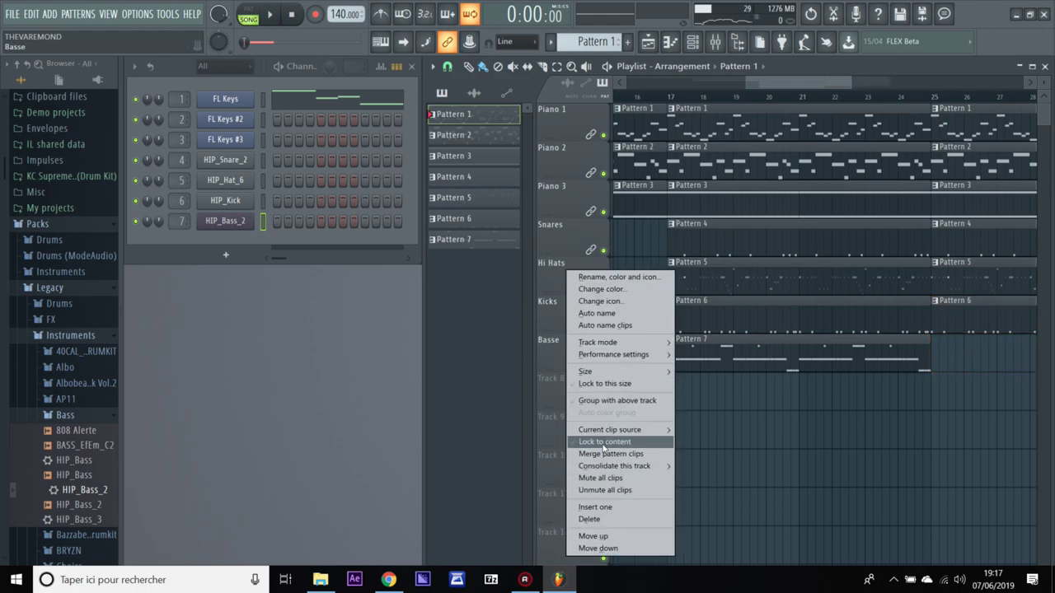
{"action": "left_click", "coordinate": [602, 439]}
{"action": "left_click", "coordinate": [937, 363]}
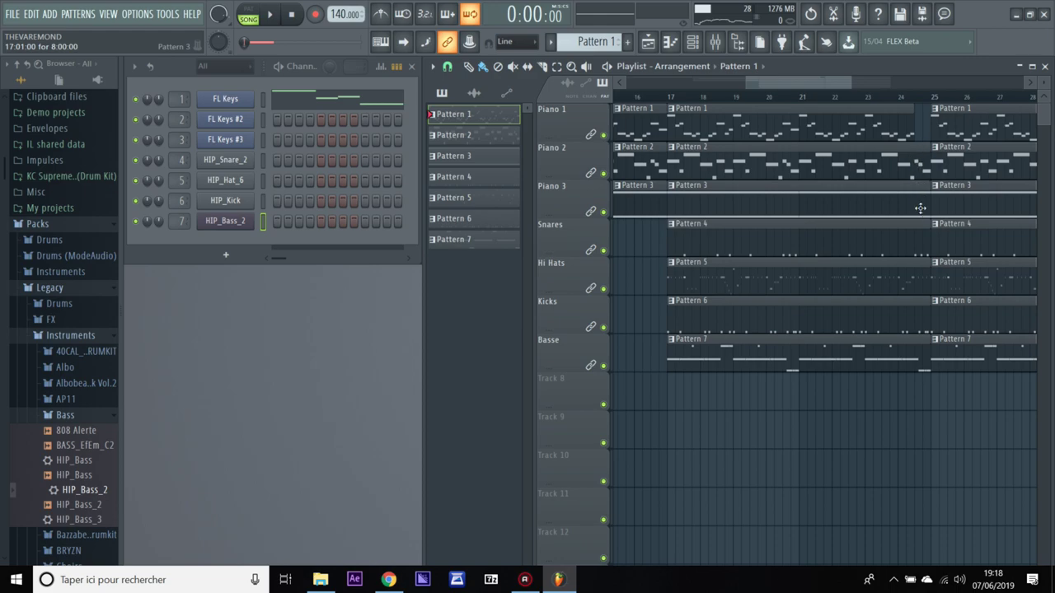
- Shorten the Snares, Kicks and neighbouring clips at bar 17 to a length of 7:08:00, leaving a gap before bar 25
{"action": "left_click_drag", "start_coordinate": [927, 240], "coordinate": [912, 246]}
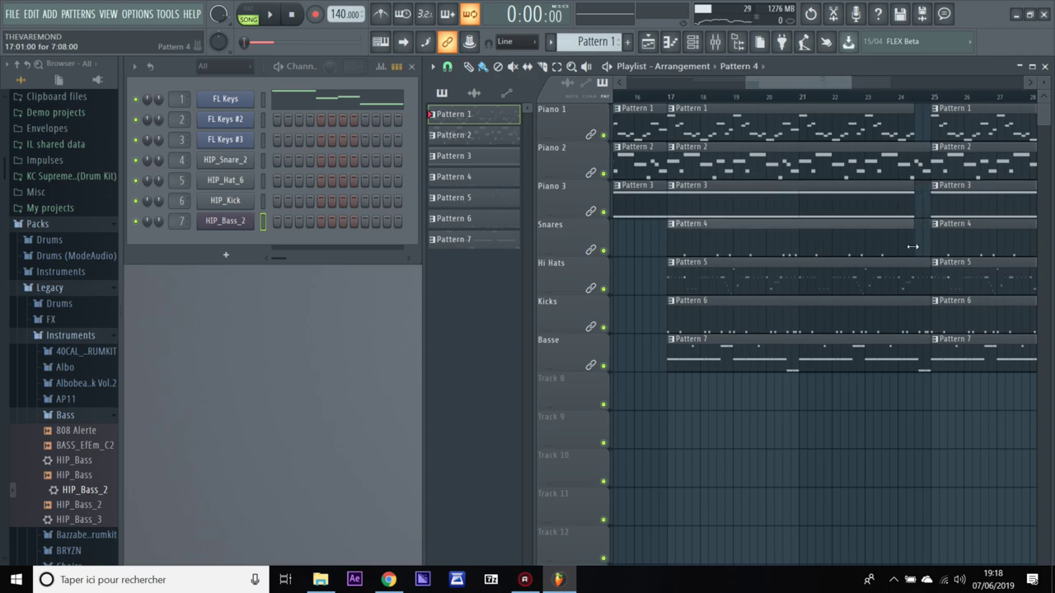
{"action": "left_click_drag", "start_coordinate": [928, 324], "coordinate": [911, 330]}
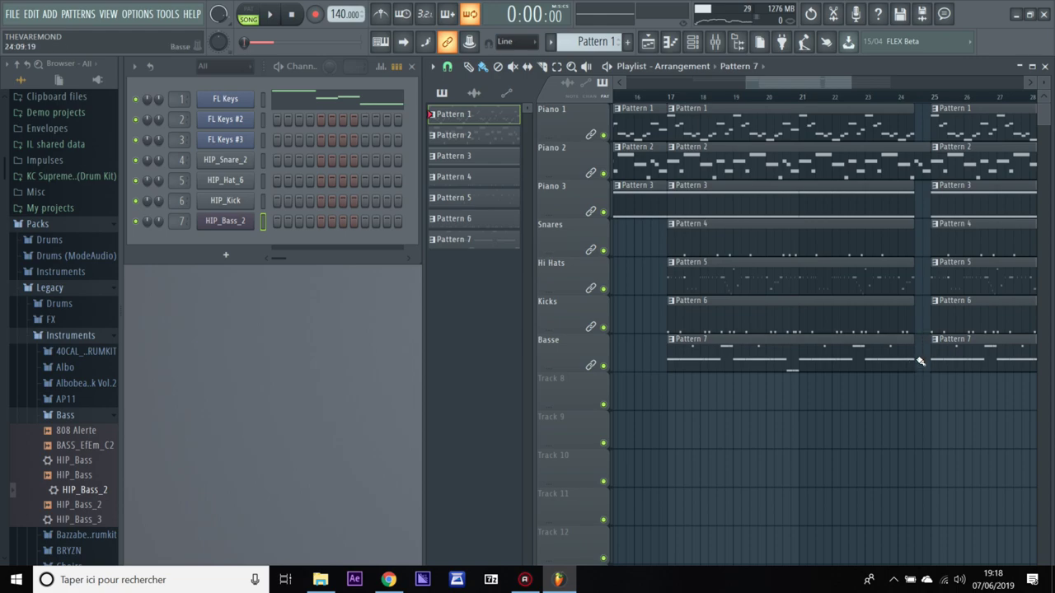
- Play the full arrangement from the beginning
{"action": "left_click_drag", "start_coordinate": [849, 84], "coordinate": [1004, 83]}
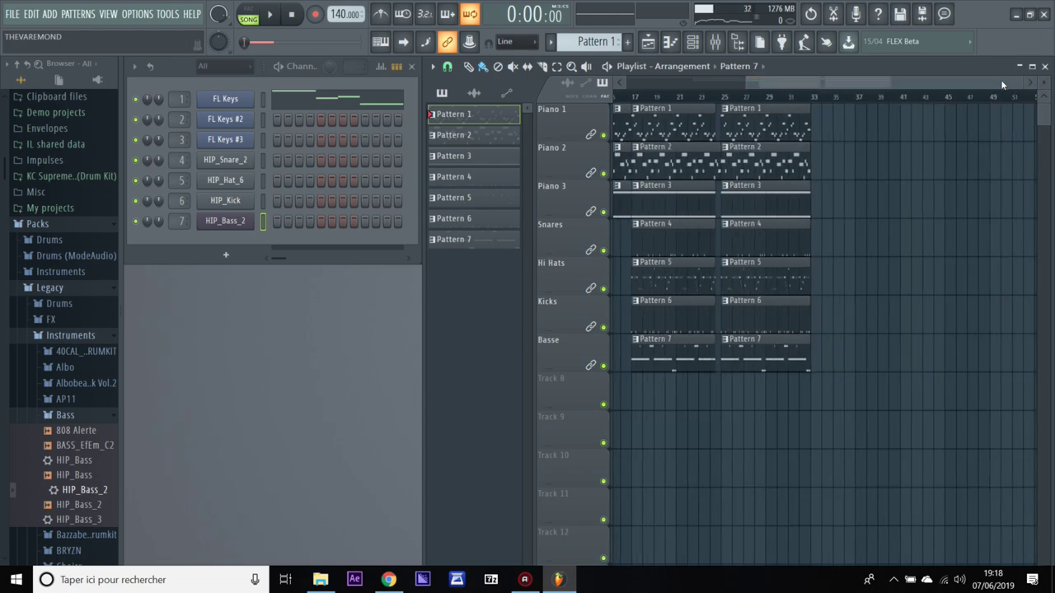
{"action": "left_click_drag", "start_coordinate": [931, 84], "coordinate": [750, 85]}
{"action": "left_click", "coordinate": [670, 96]}
{"action": "key", "text": "space"}
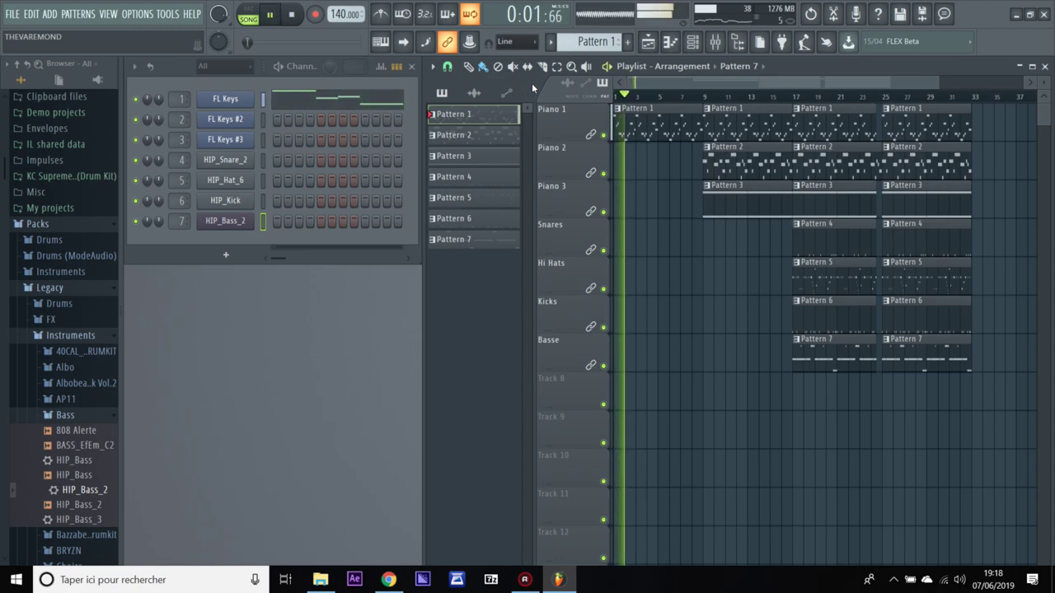